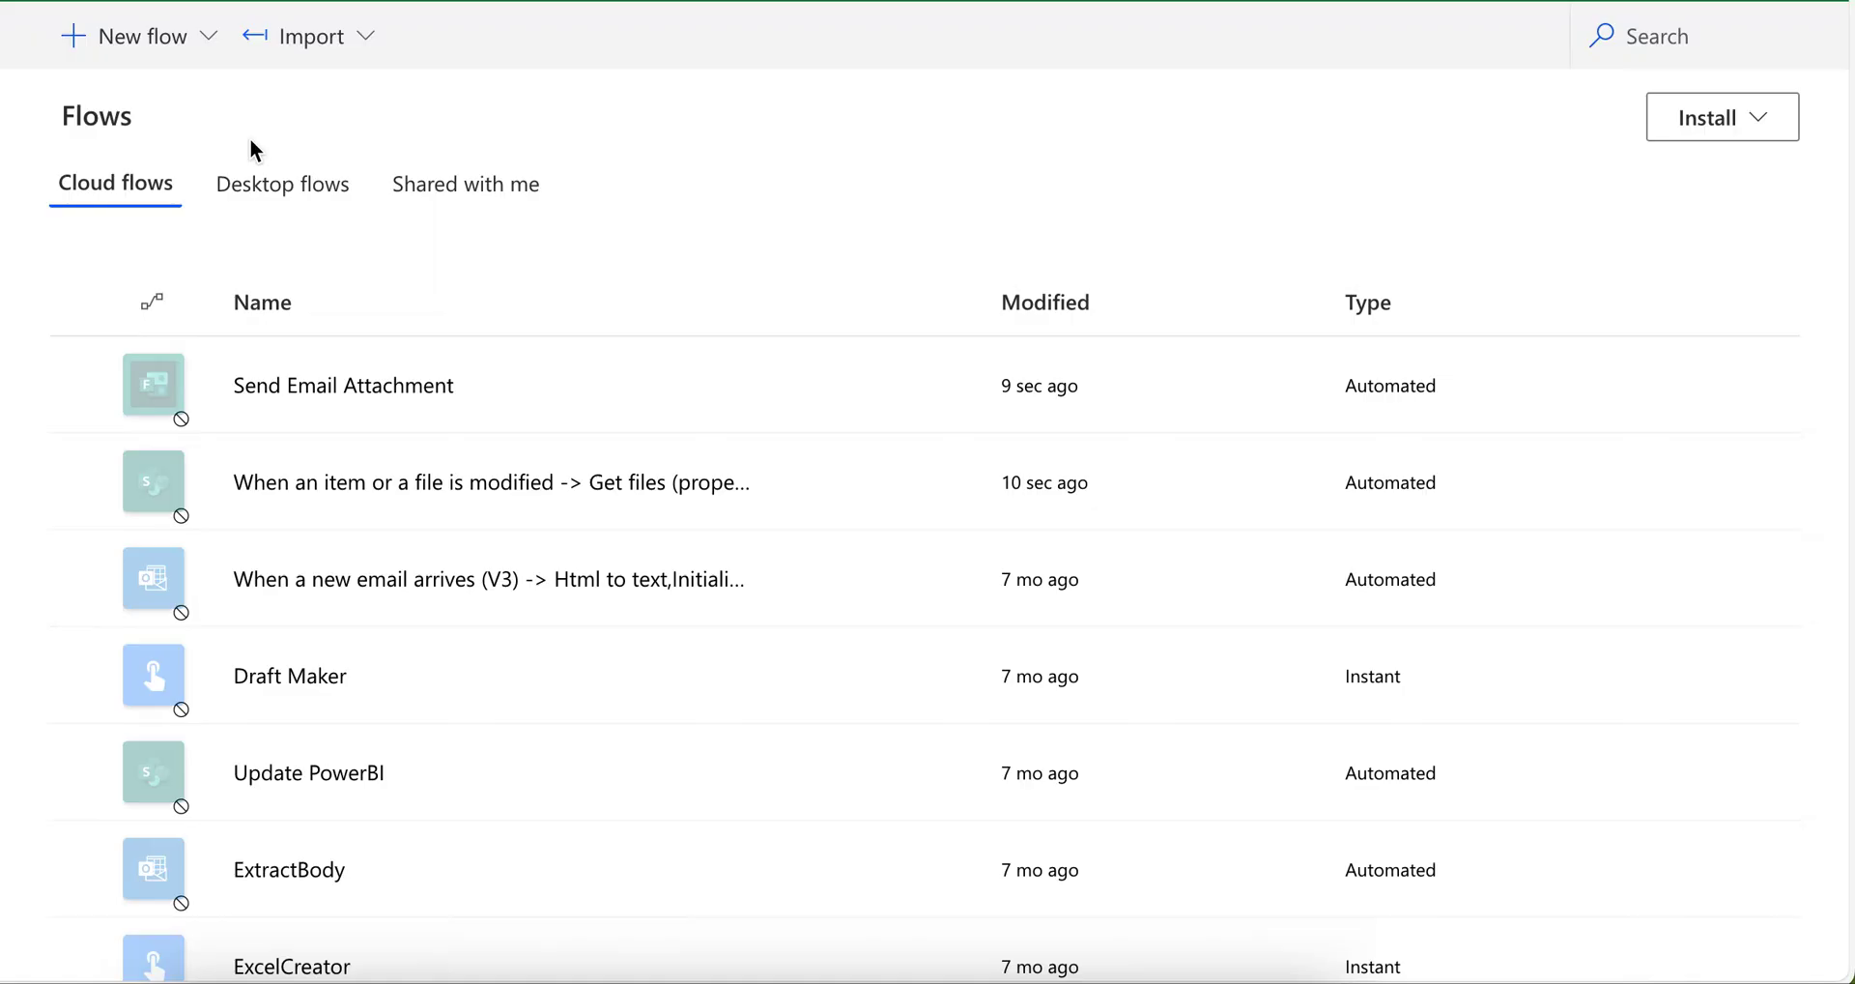
Create an automated cloud flow with the Office 365 Outlook trigger "When a new email arrives (V3)"
left_click(97, 48)
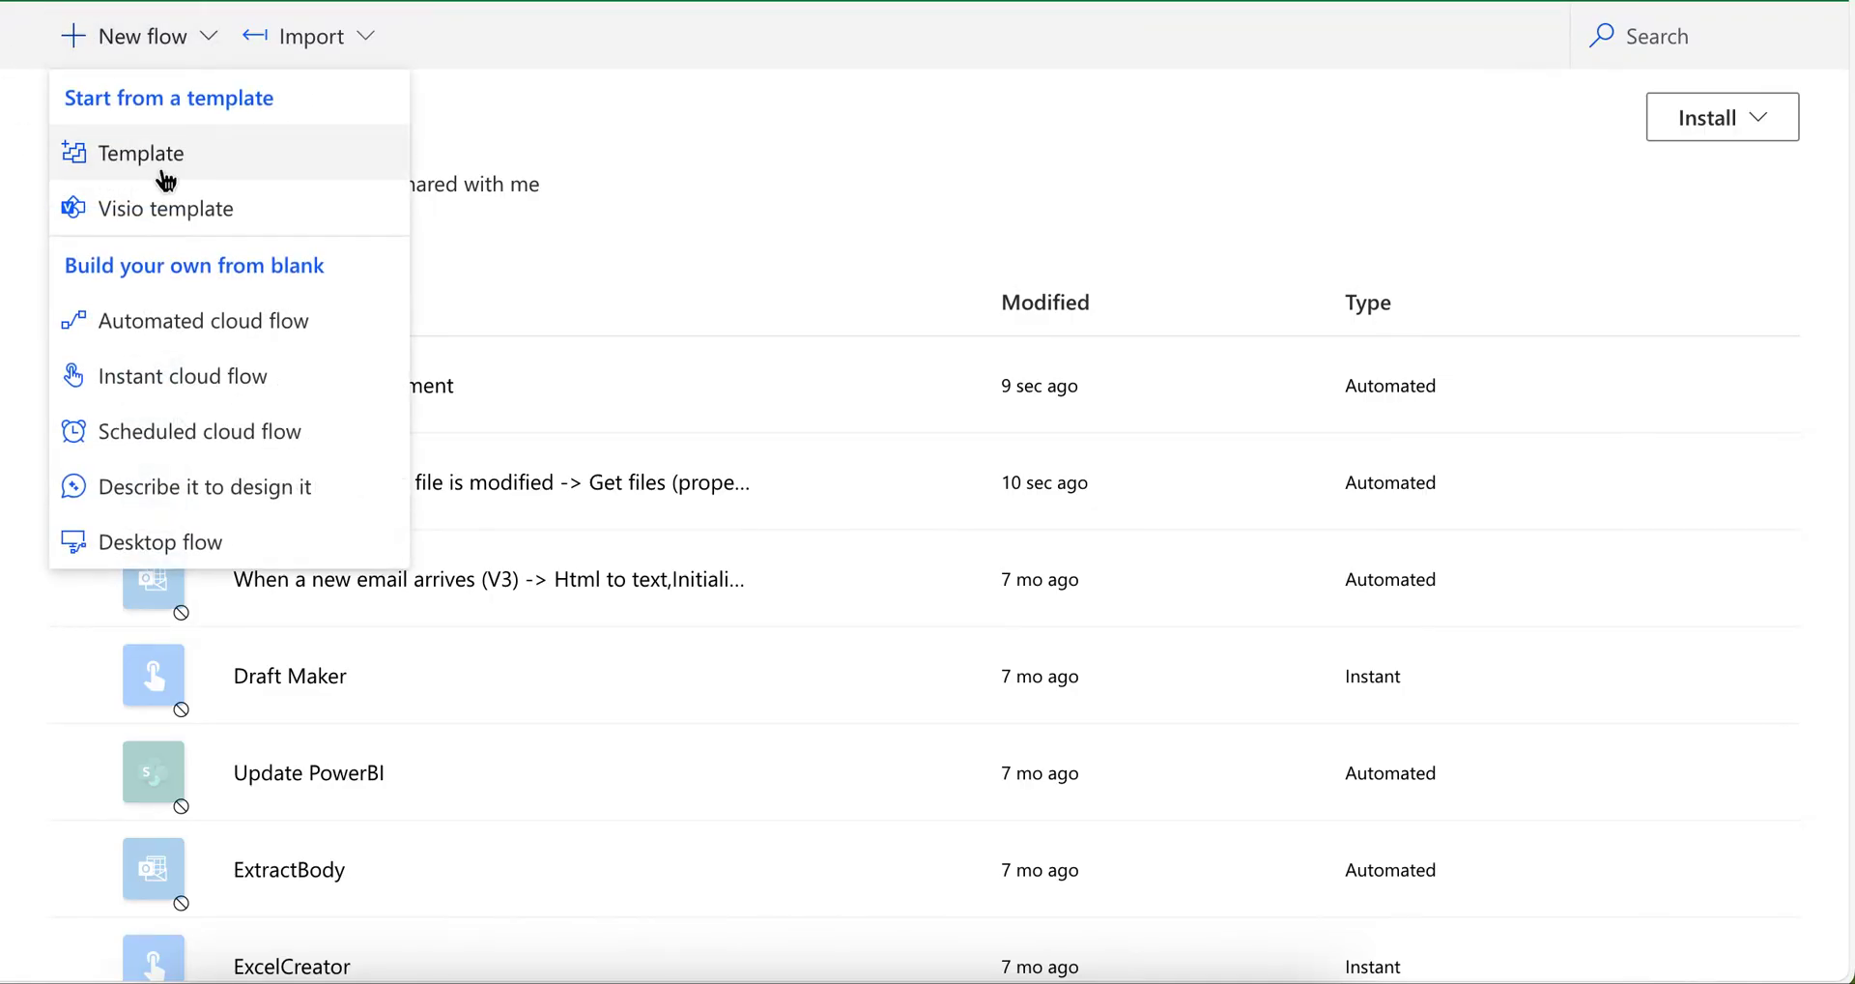
left_click(197, 324)
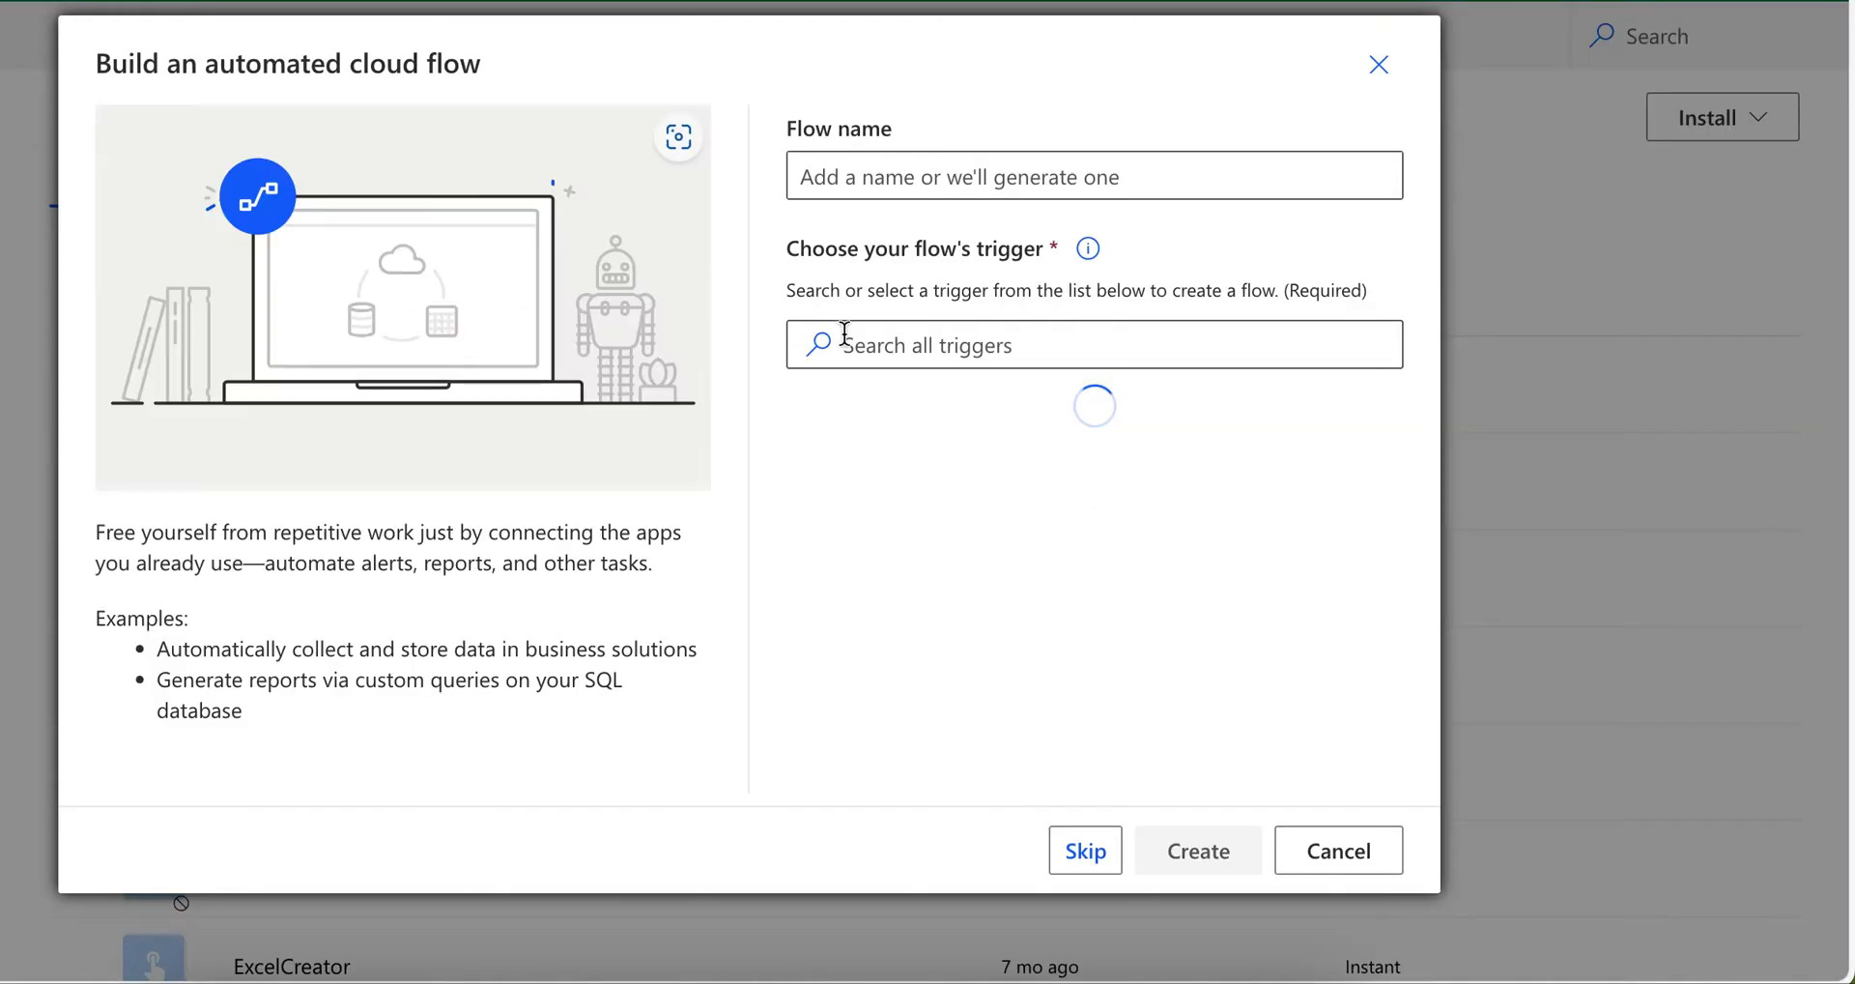
left_click(962, 345)
type("when email")
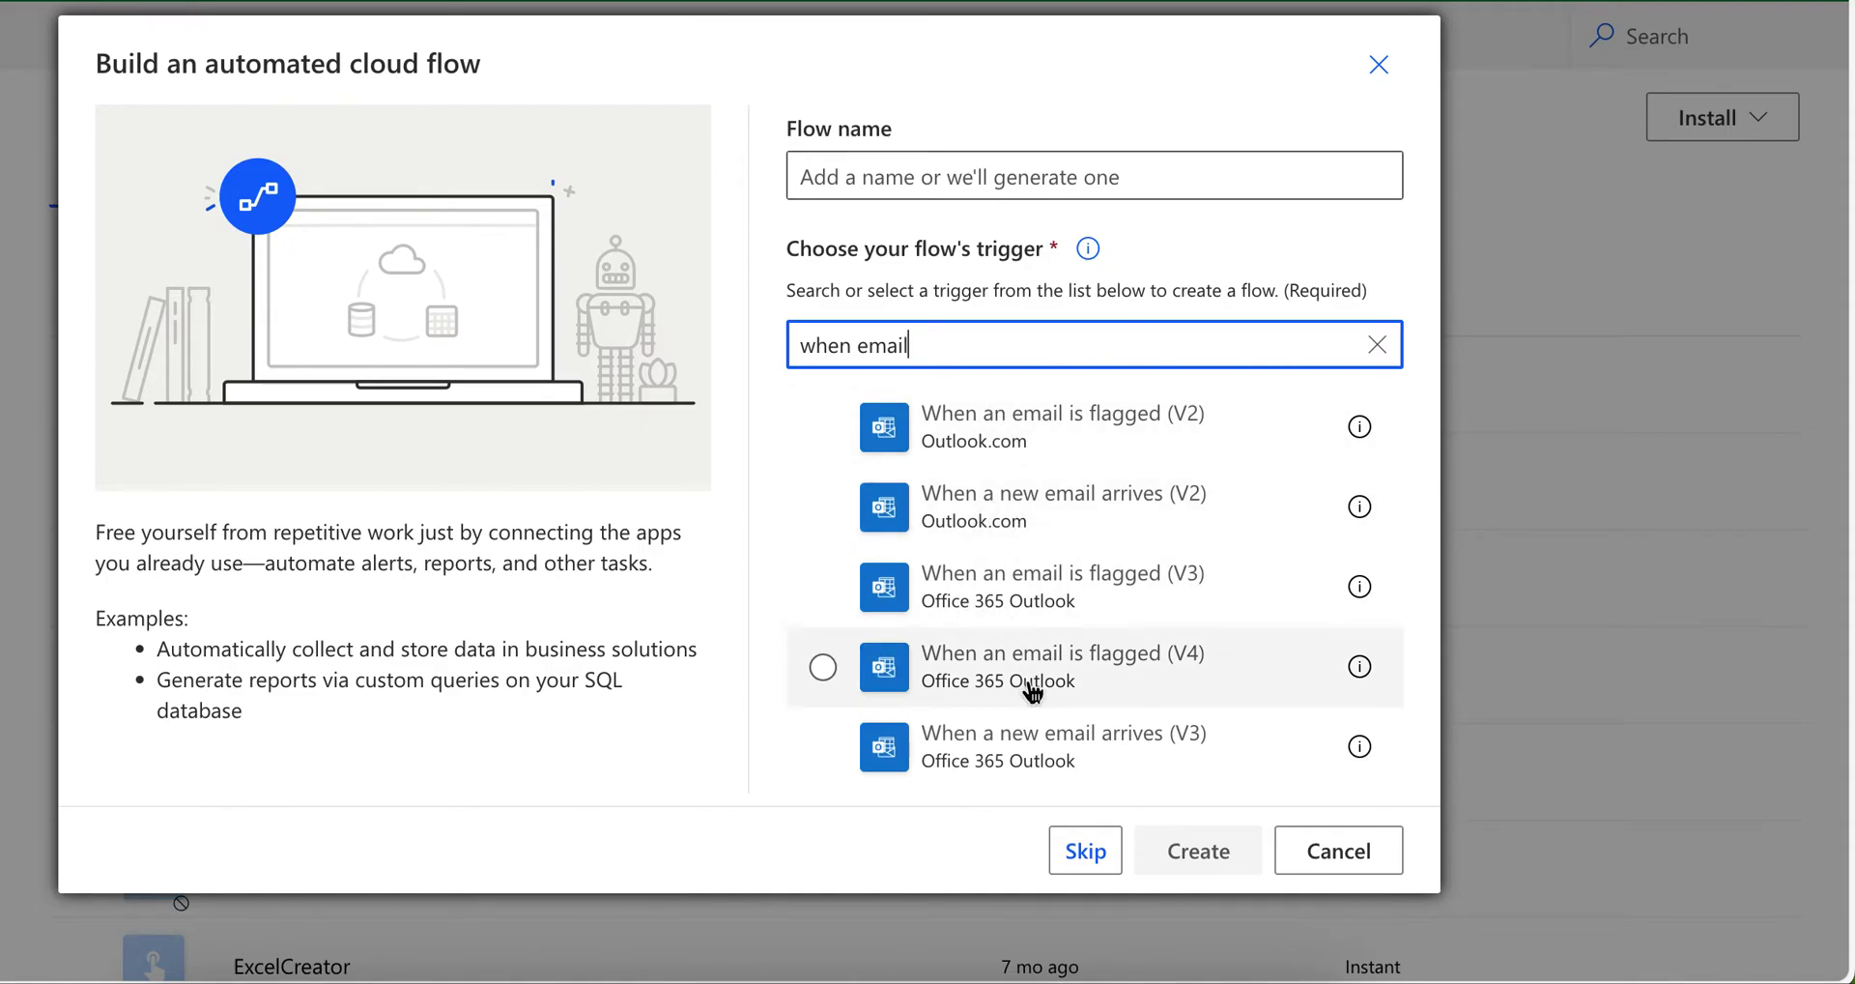
scroll(1031, 683, "down", 2)
left_click(1115, 642)
left_click(1196, 850)
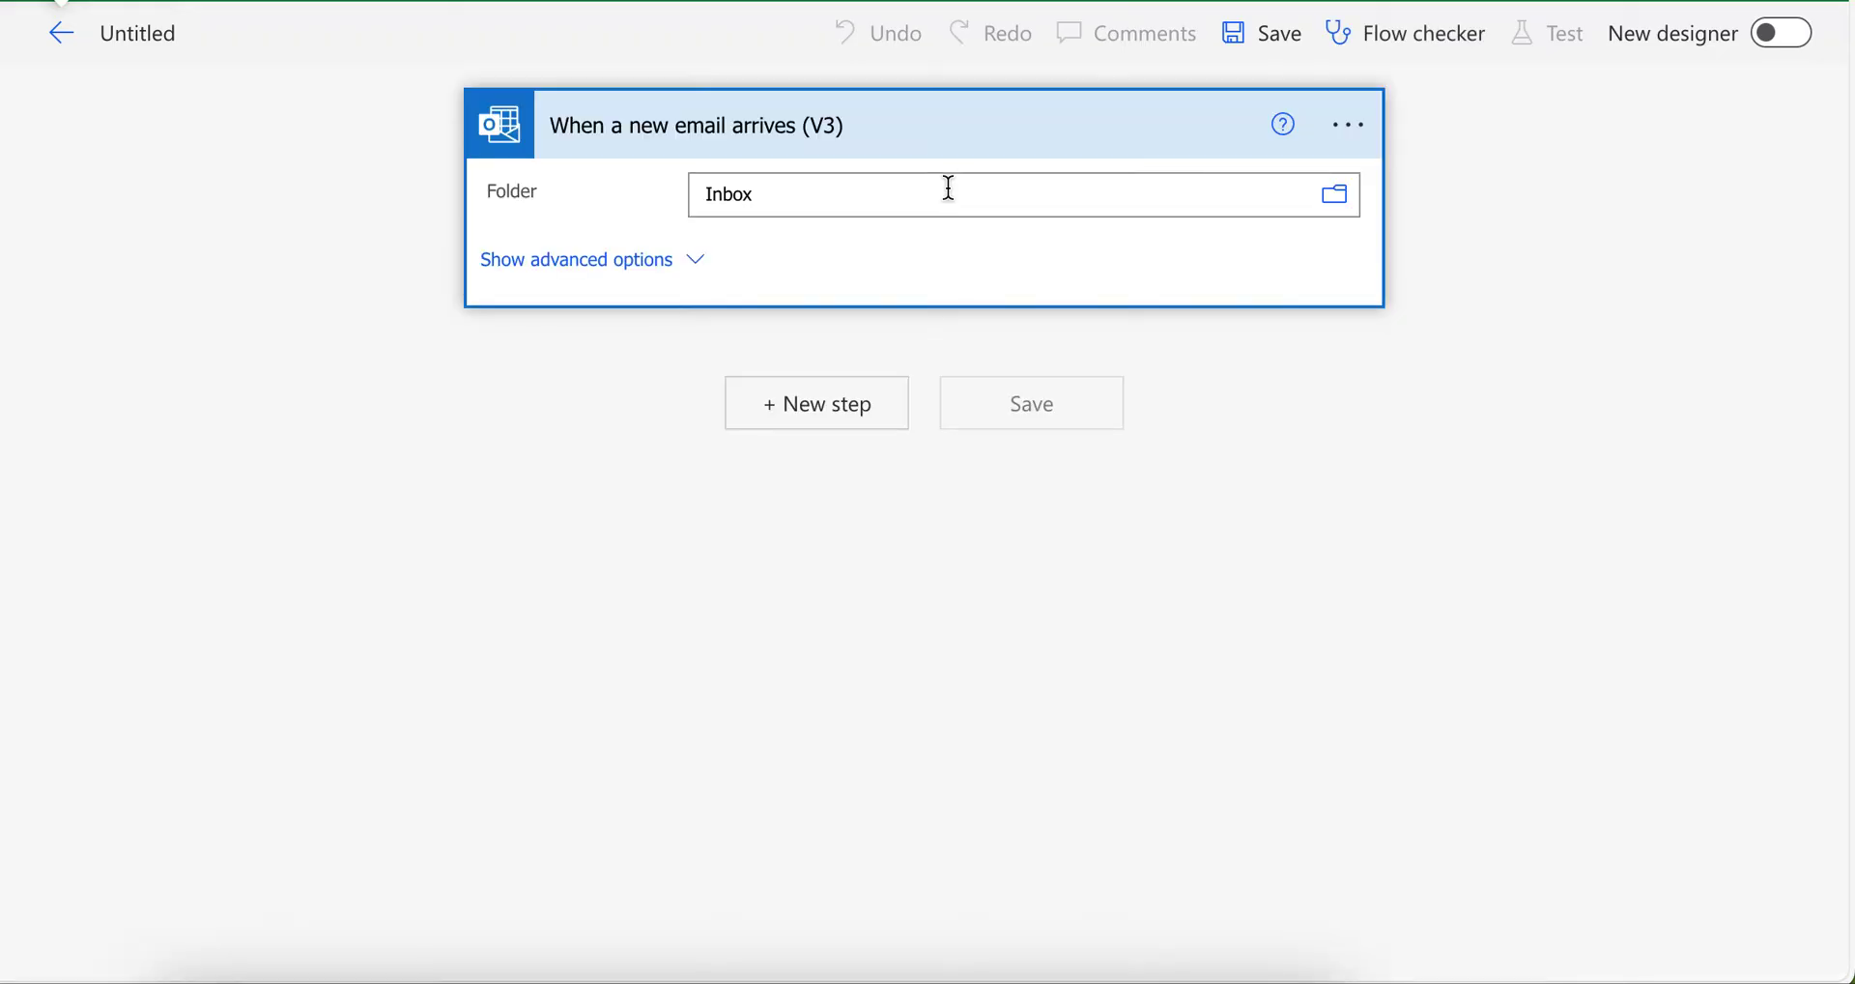
Set the email trigger's Subject Filter to EETest in its advanced options and collapse the trigger card
left_click(625, 255)
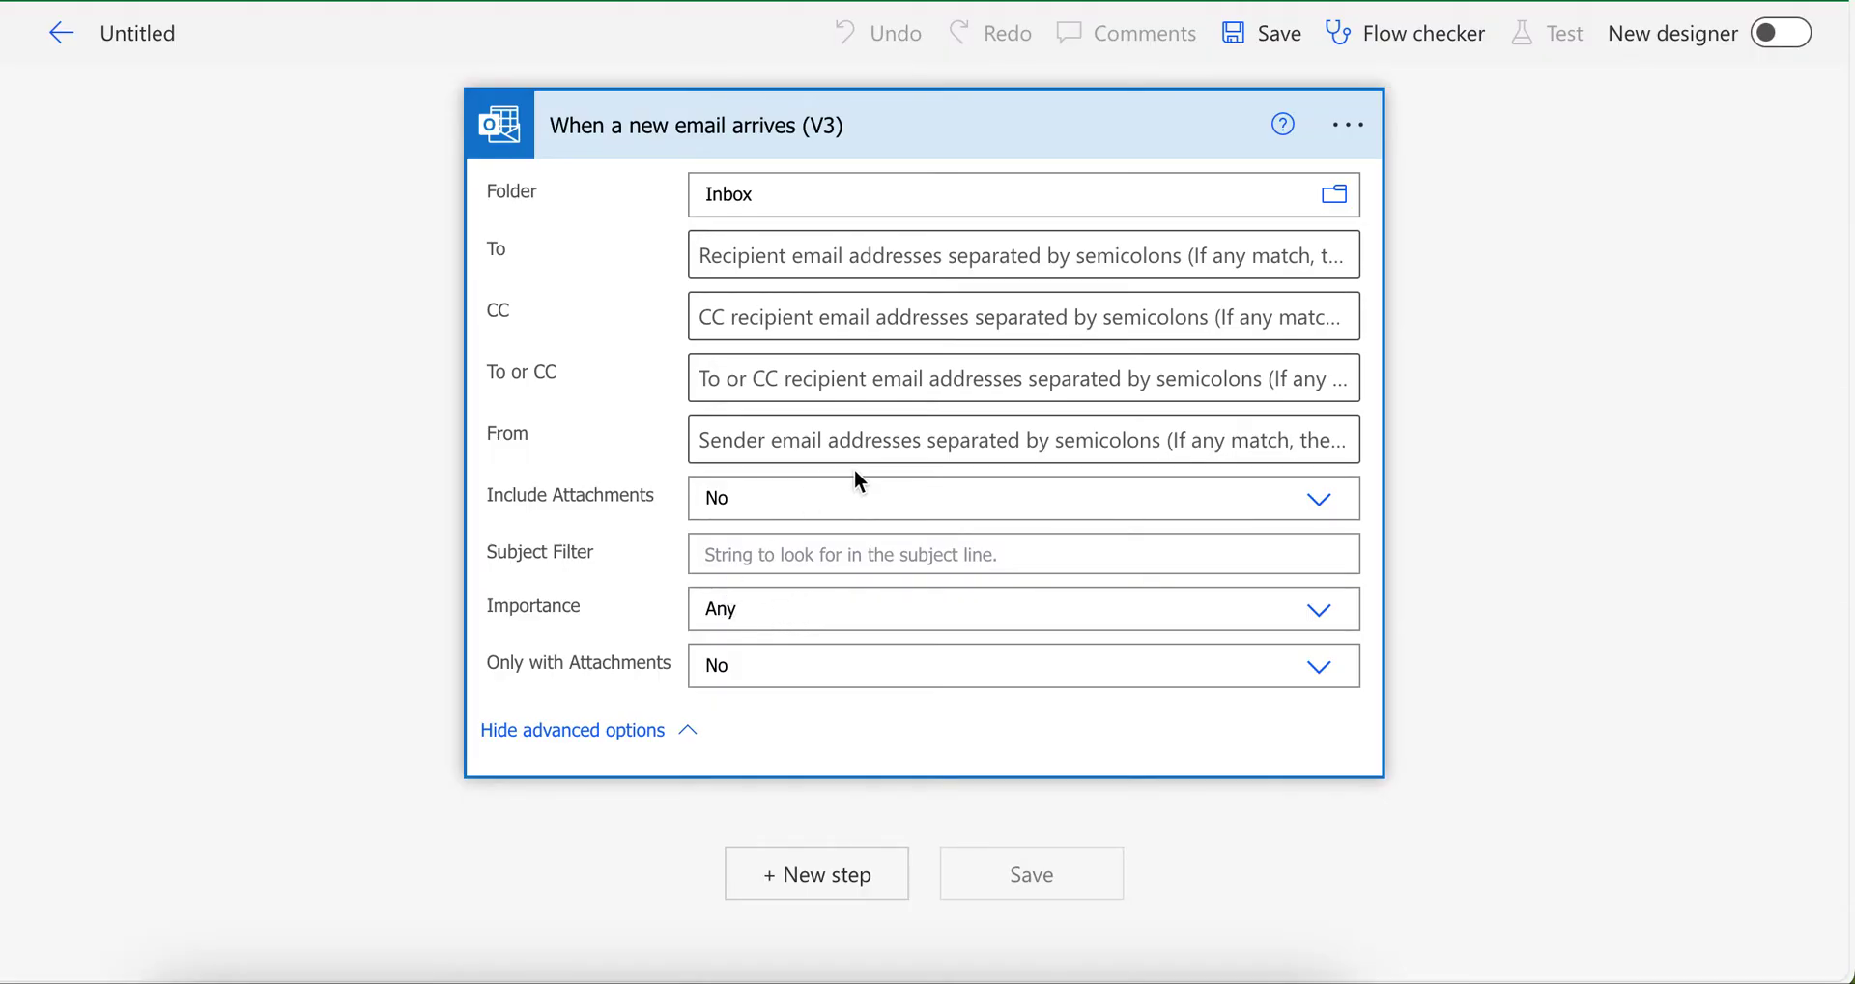
left_click(787, 554)
type("EETest")
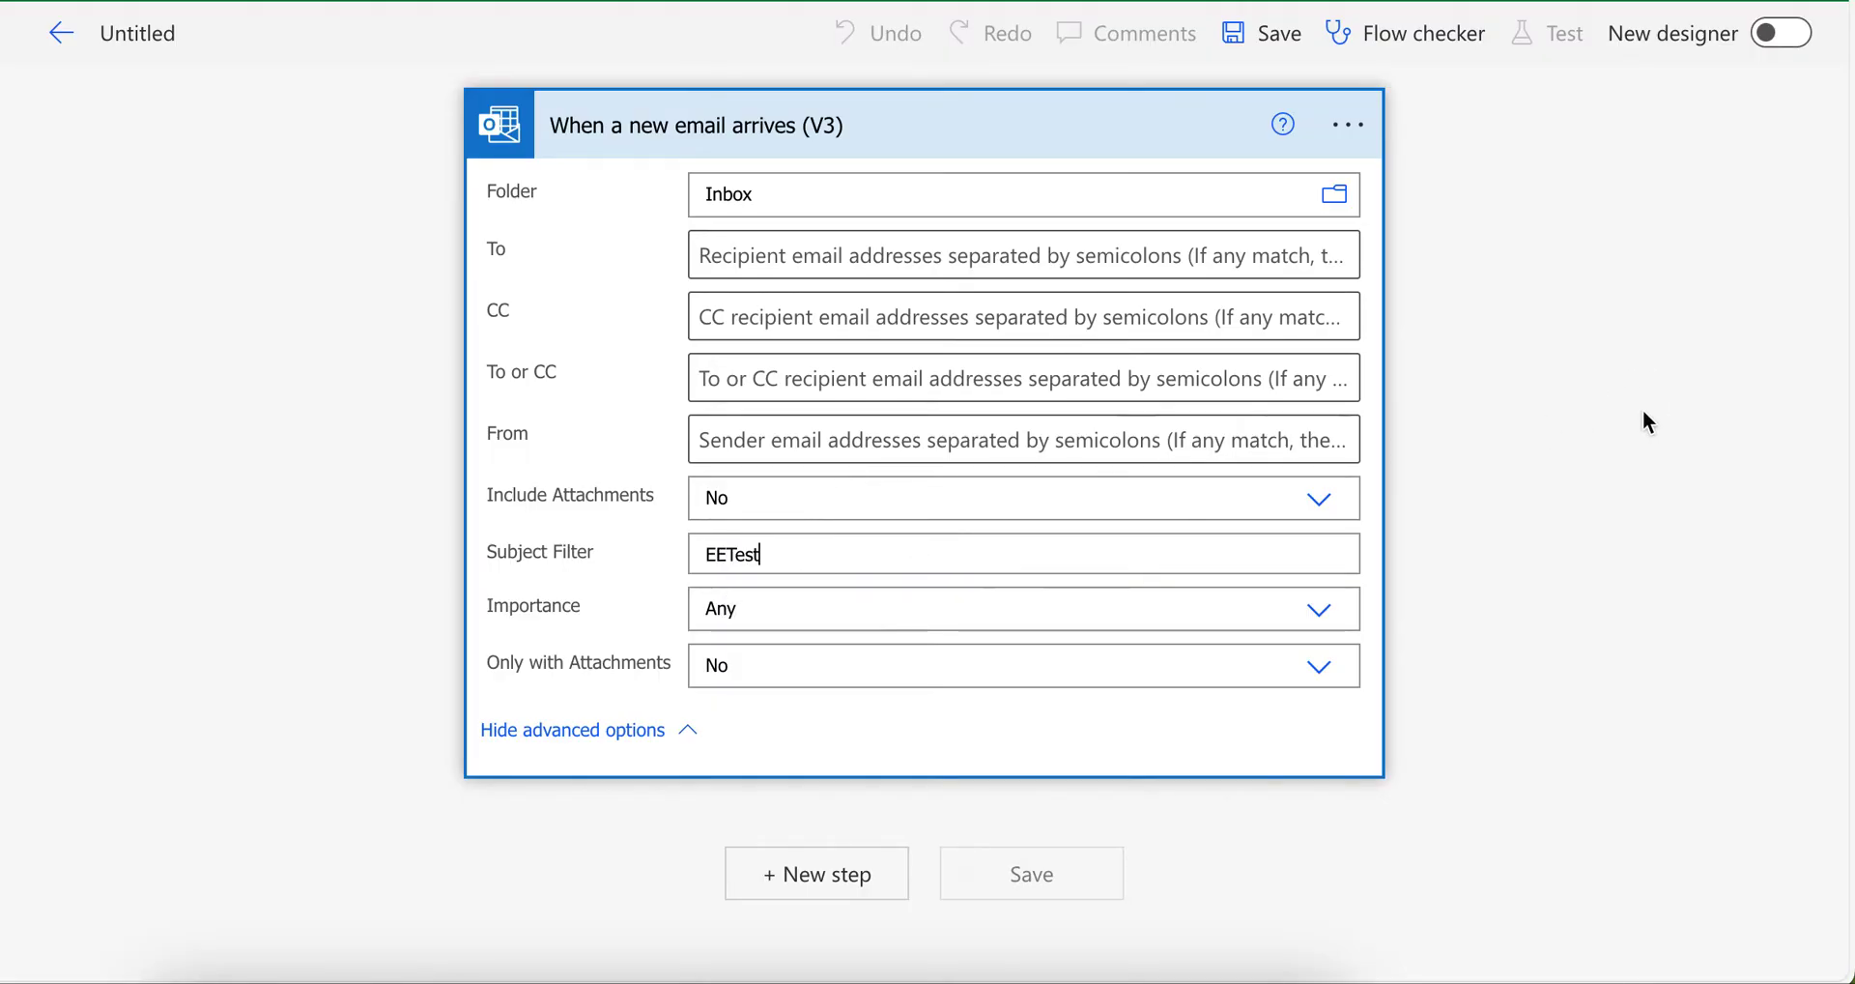
left_click(994, 112)
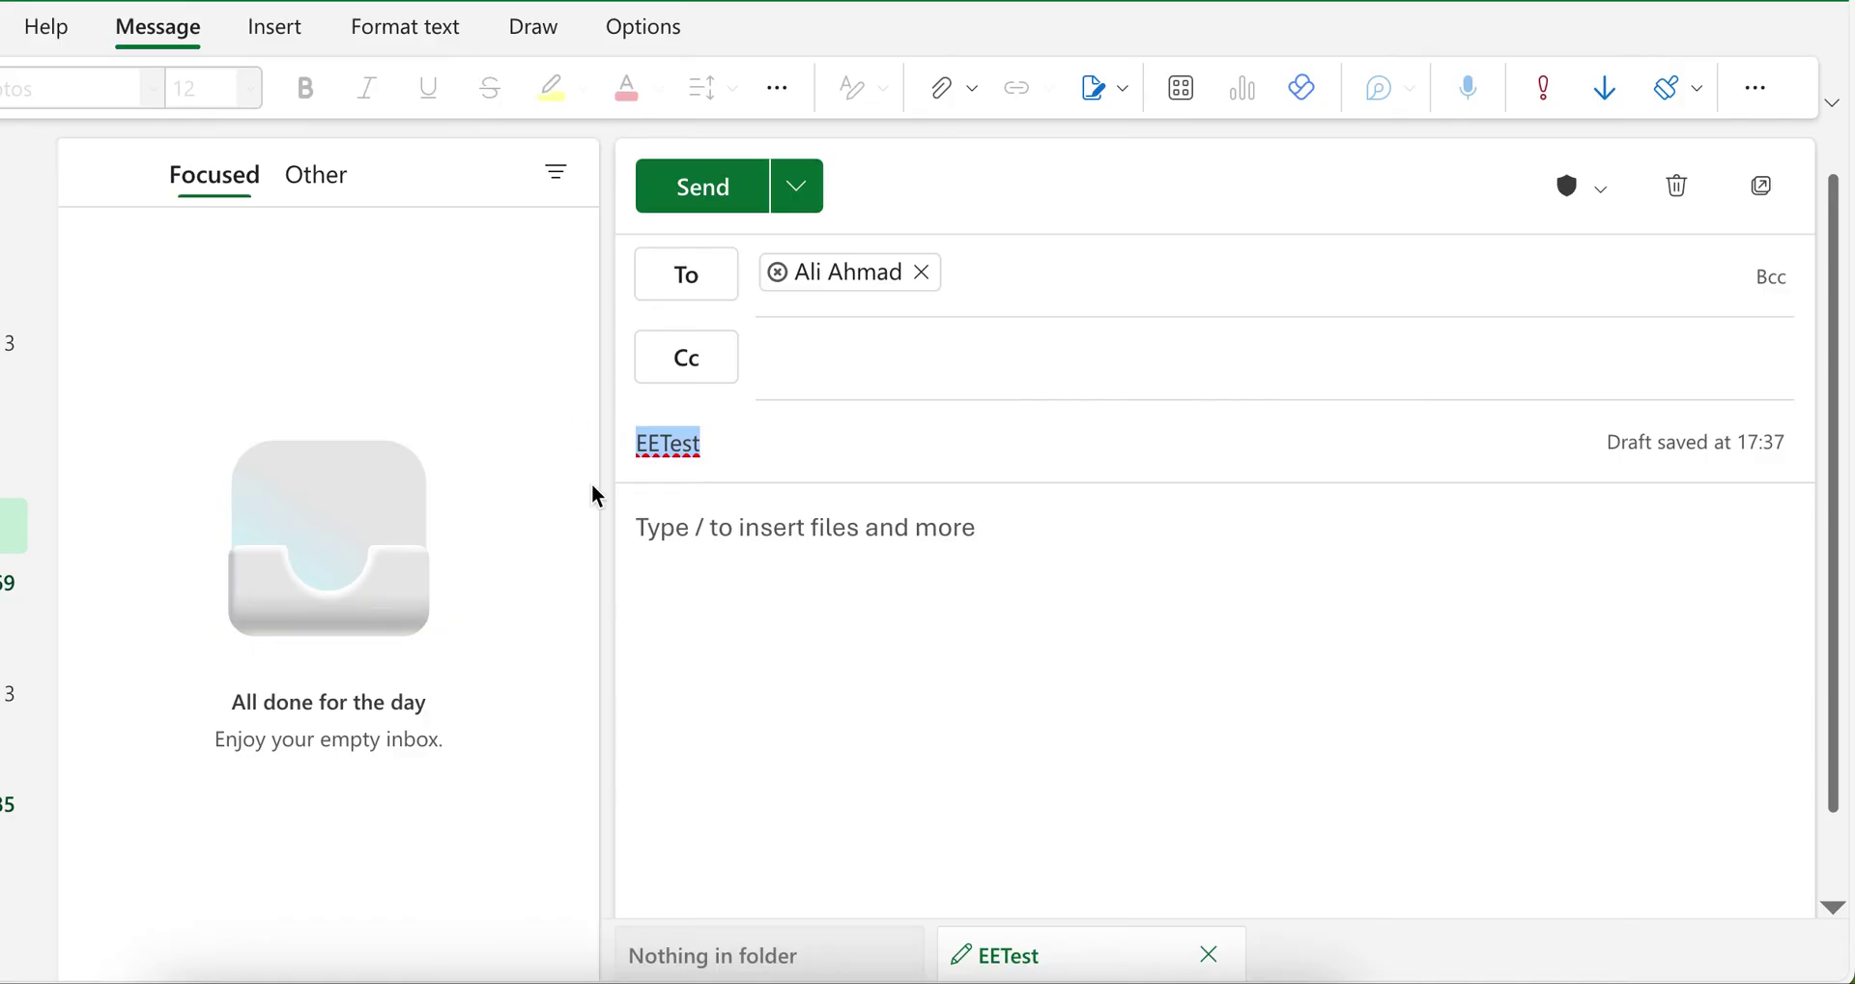
In the EETest draft in Outlook, write the lines "Name: Test Name", "Address: Test Address" and "Phone Number:" with a placeholder phone number
left_click(740, 581)
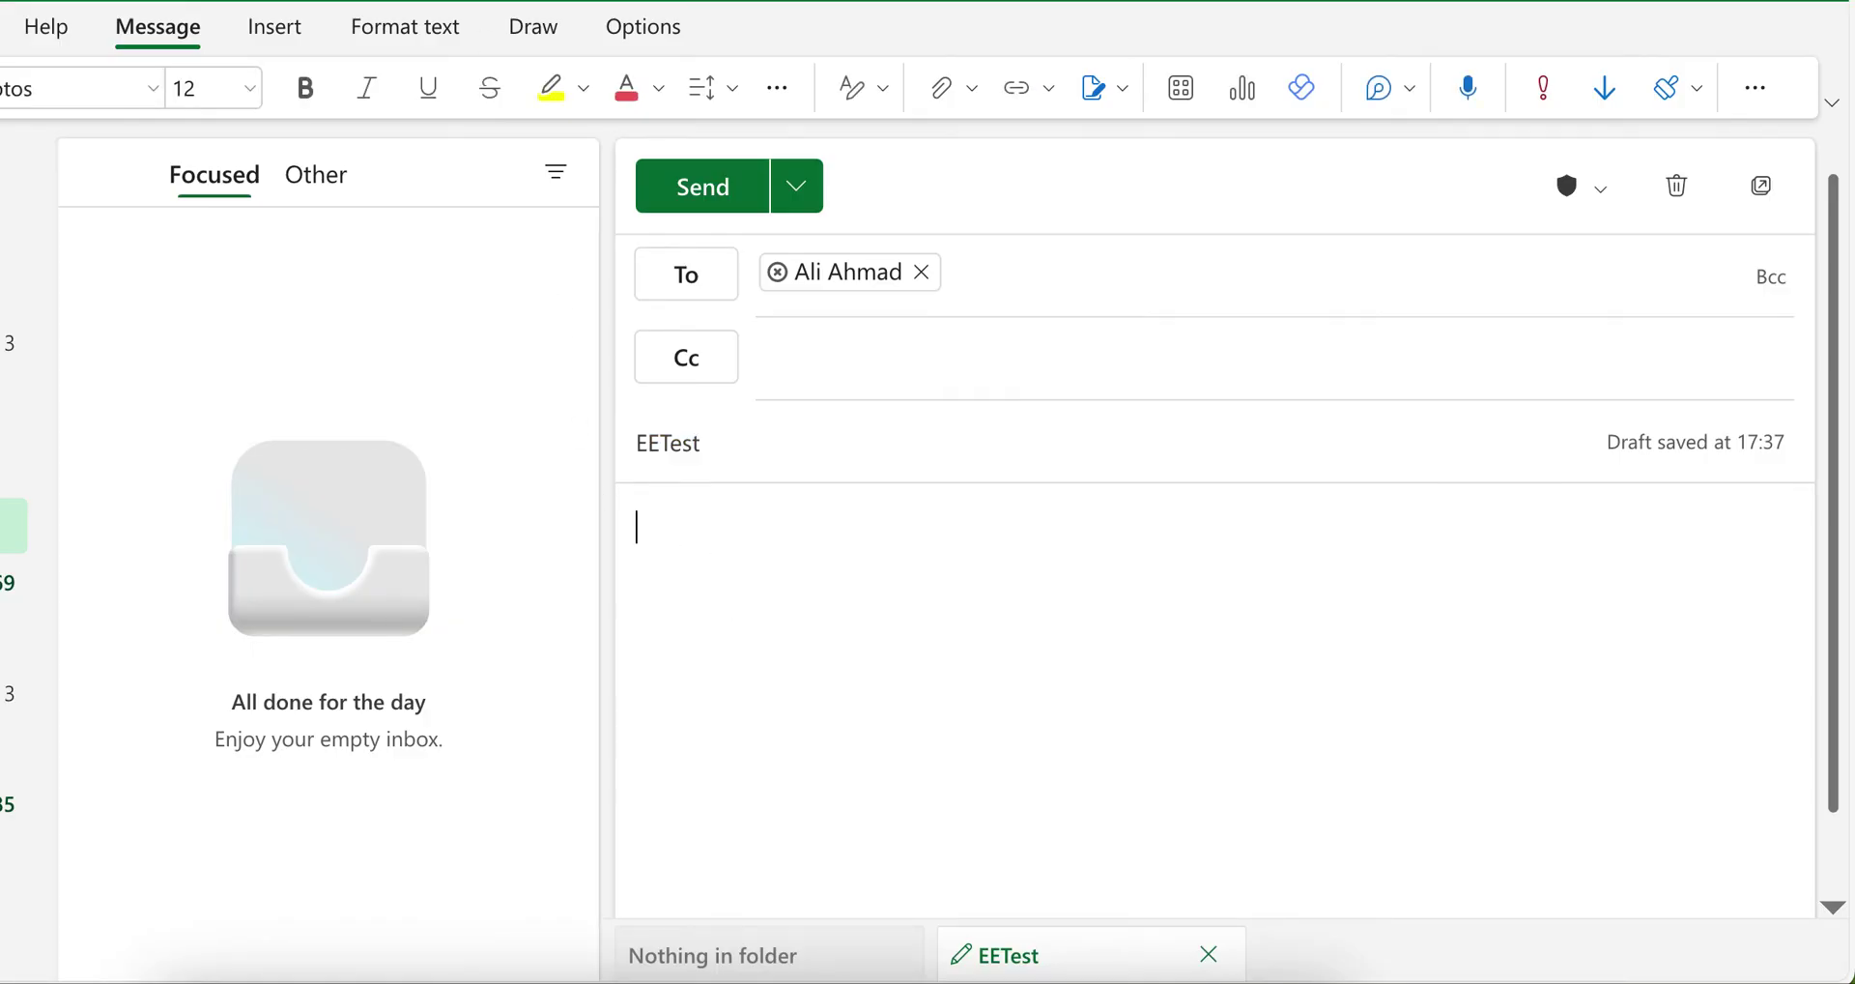
type("Name: Test Name")
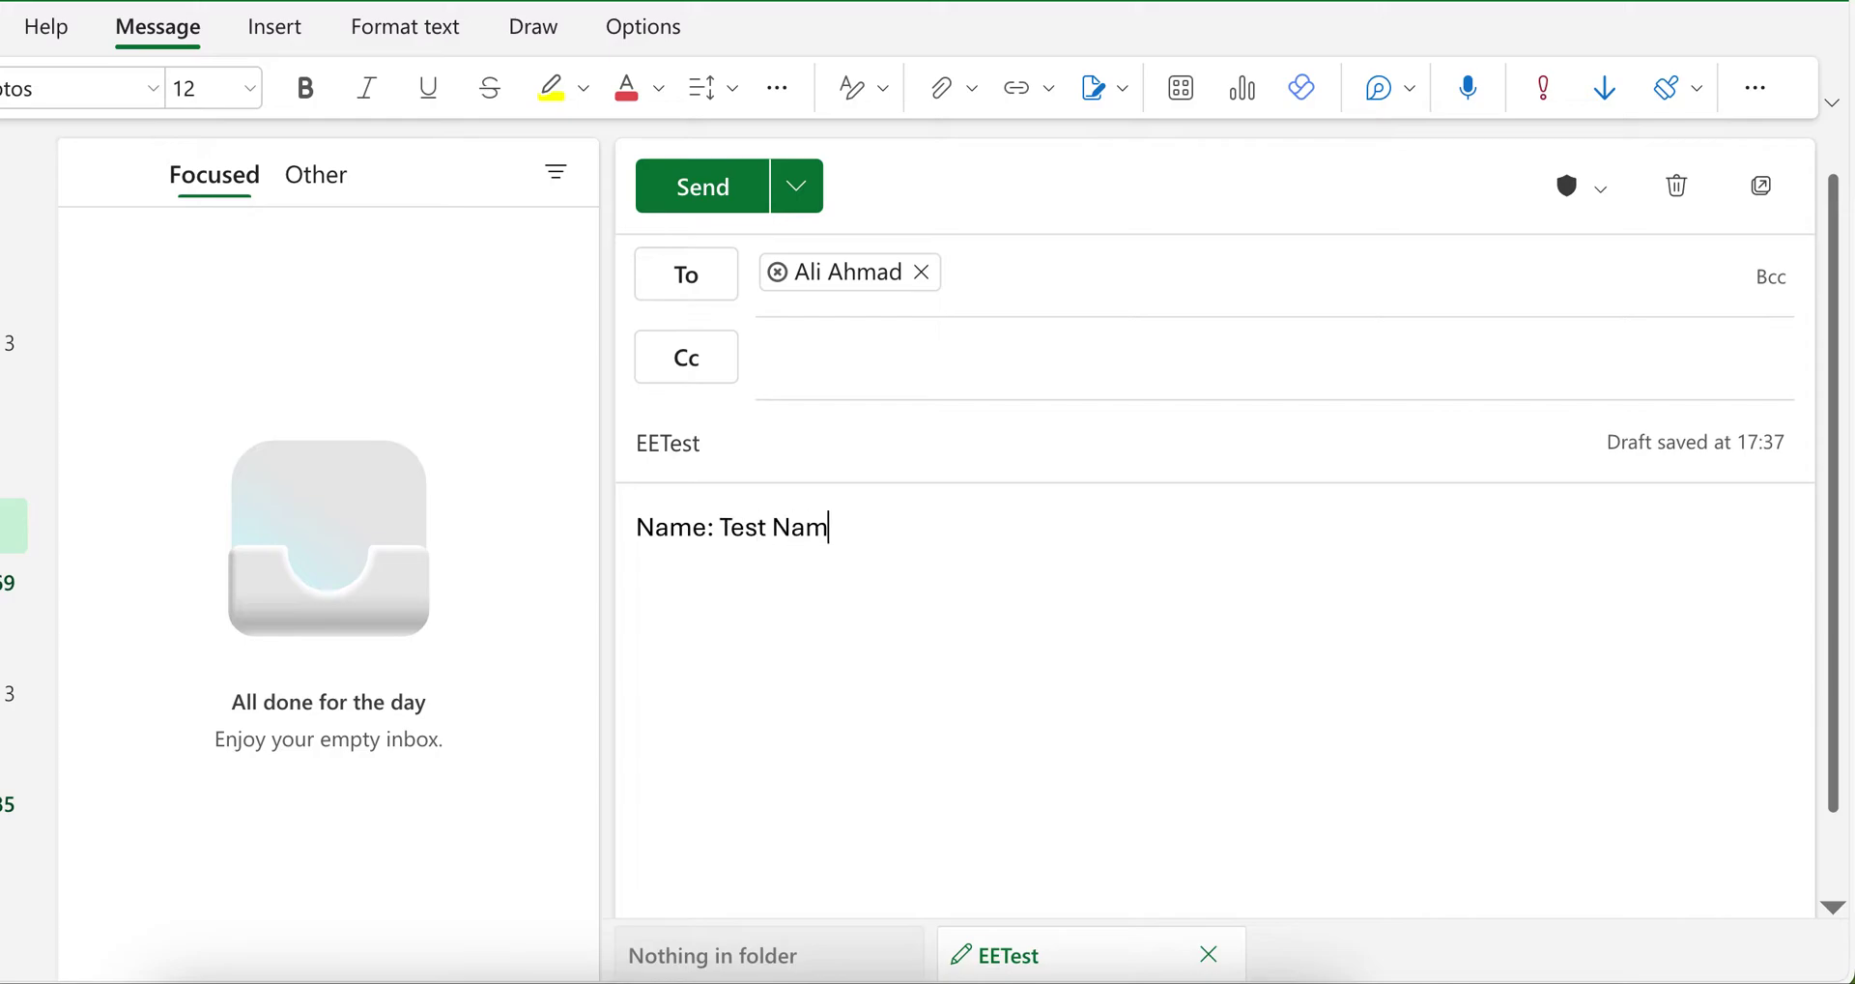
key("Return")
type("\"")
type("Address\"")
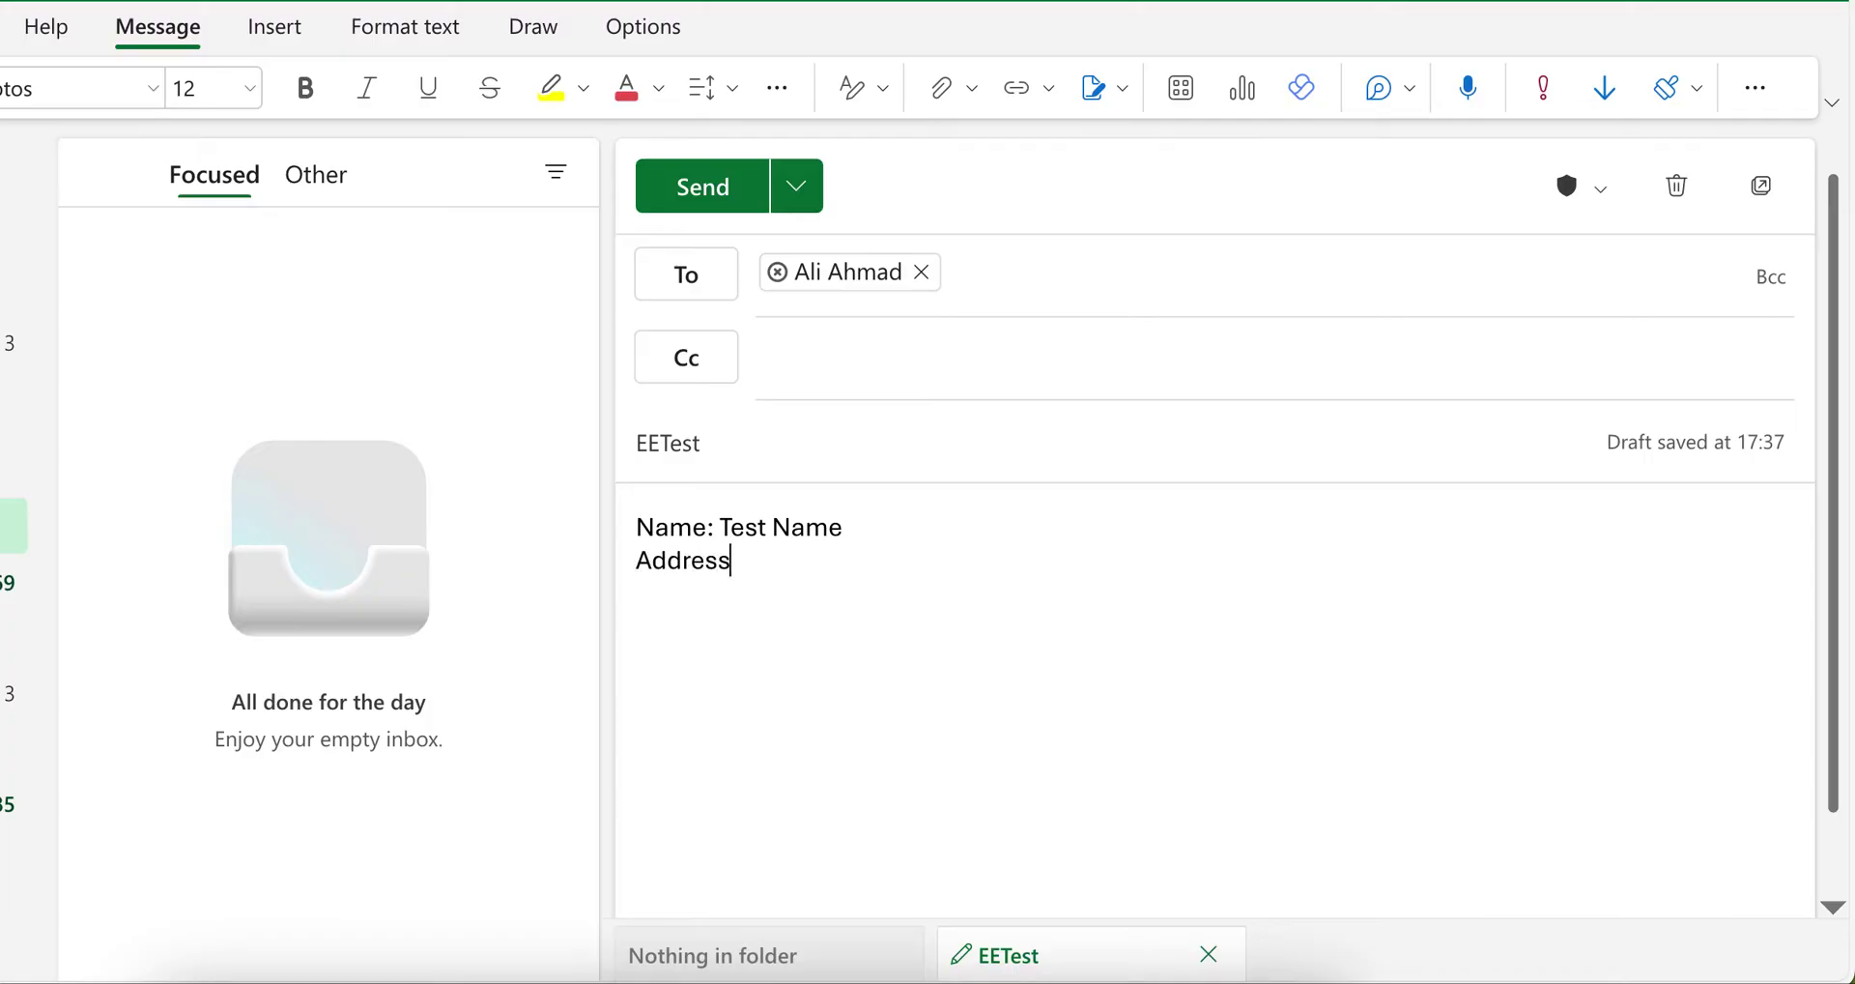
key("BackSpace")
type(": Test Address ")
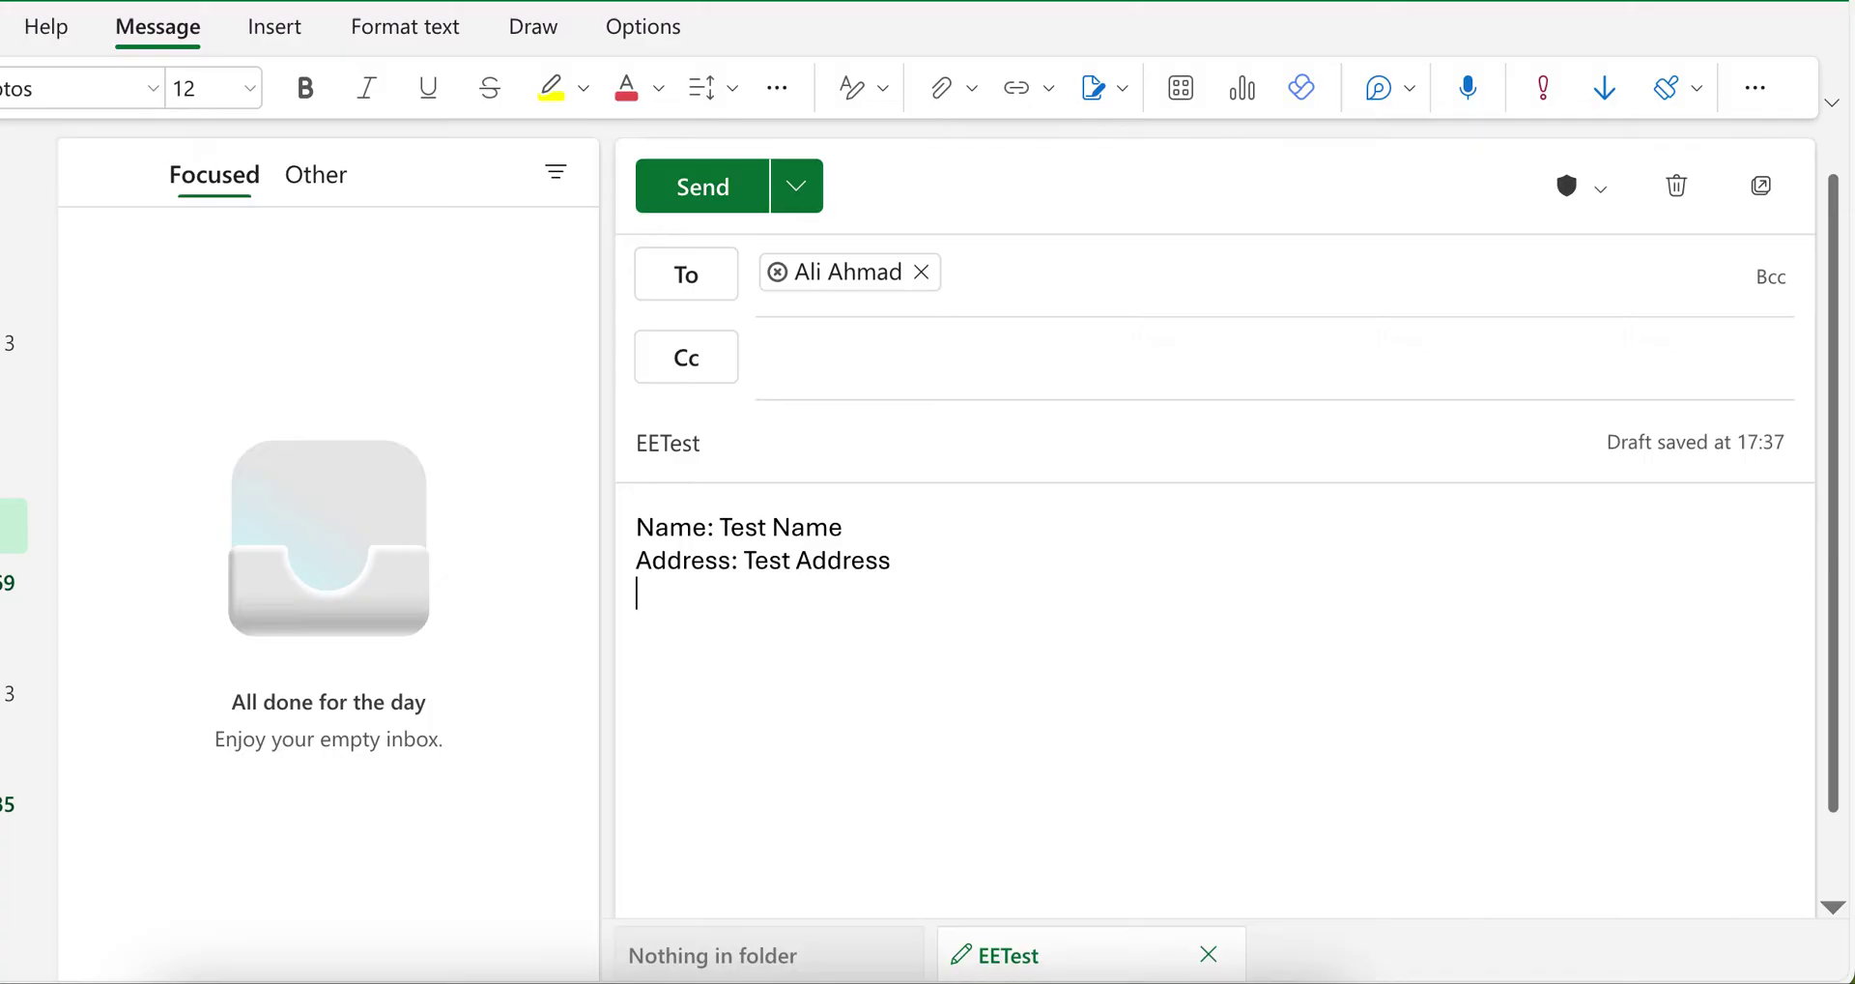
type("Phone Number")
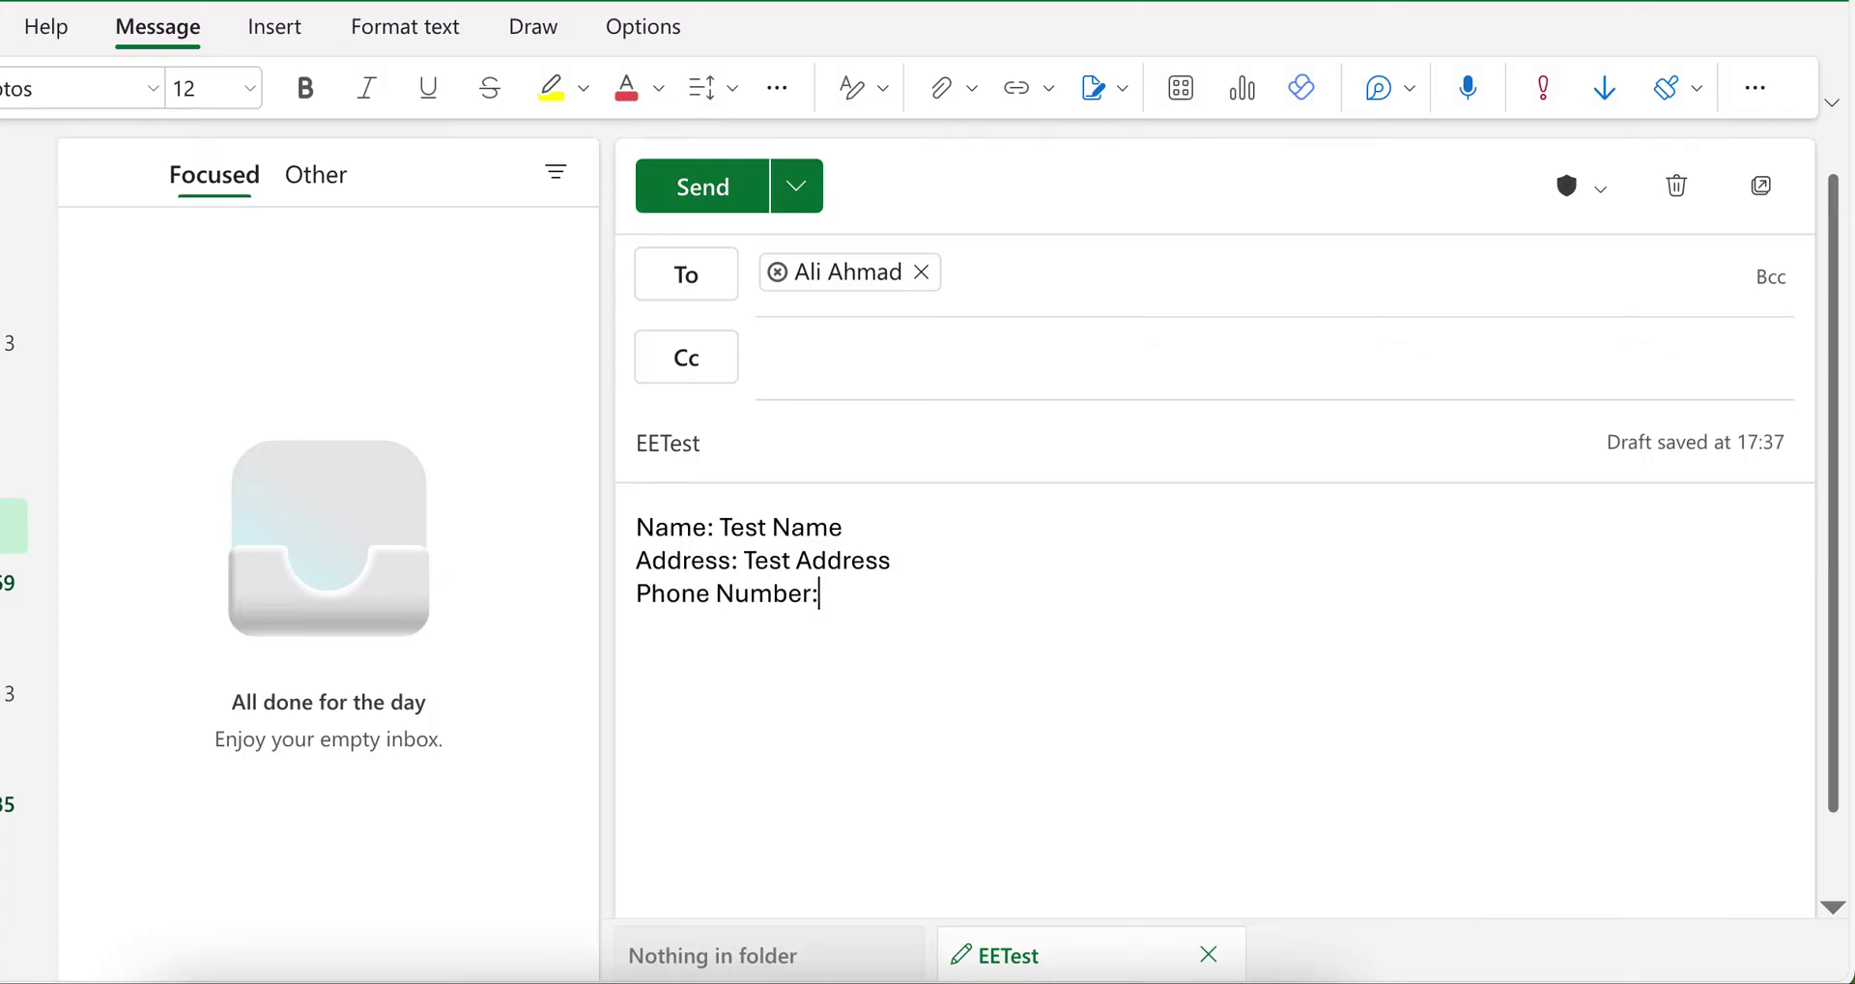
type(": 0000000000")
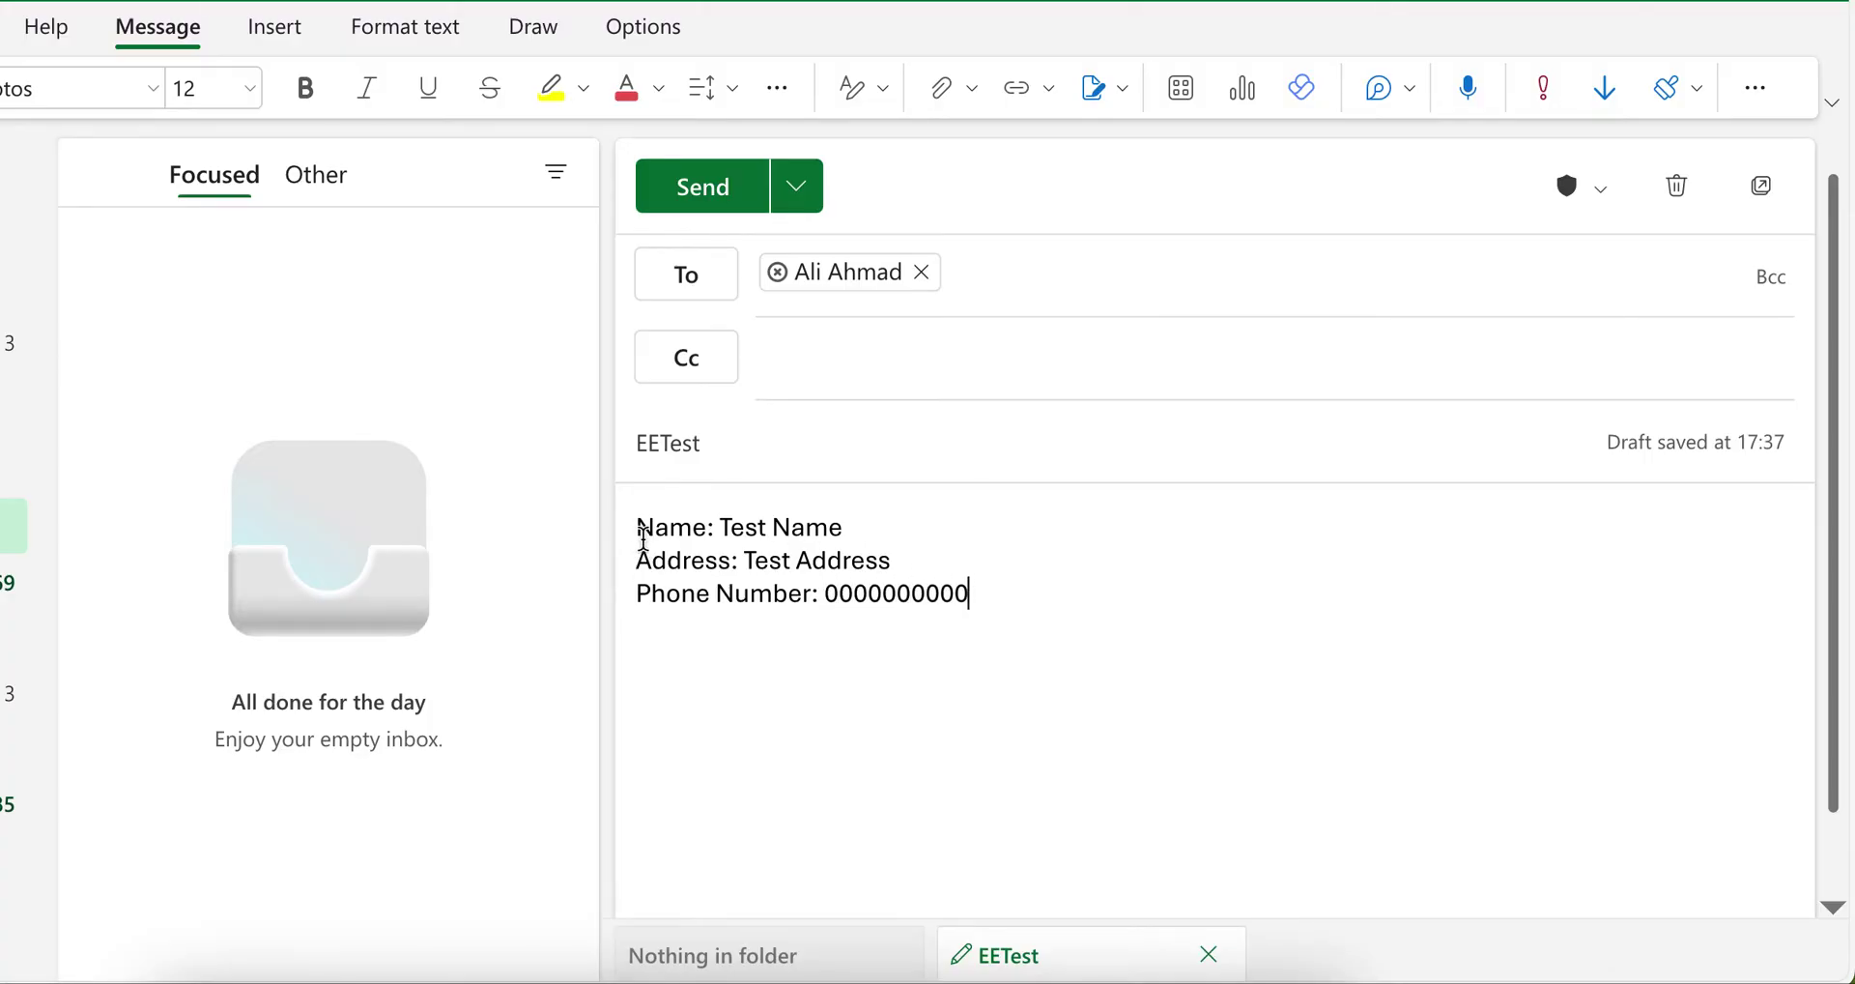
left_click_drag(642, 525, 996, 596)
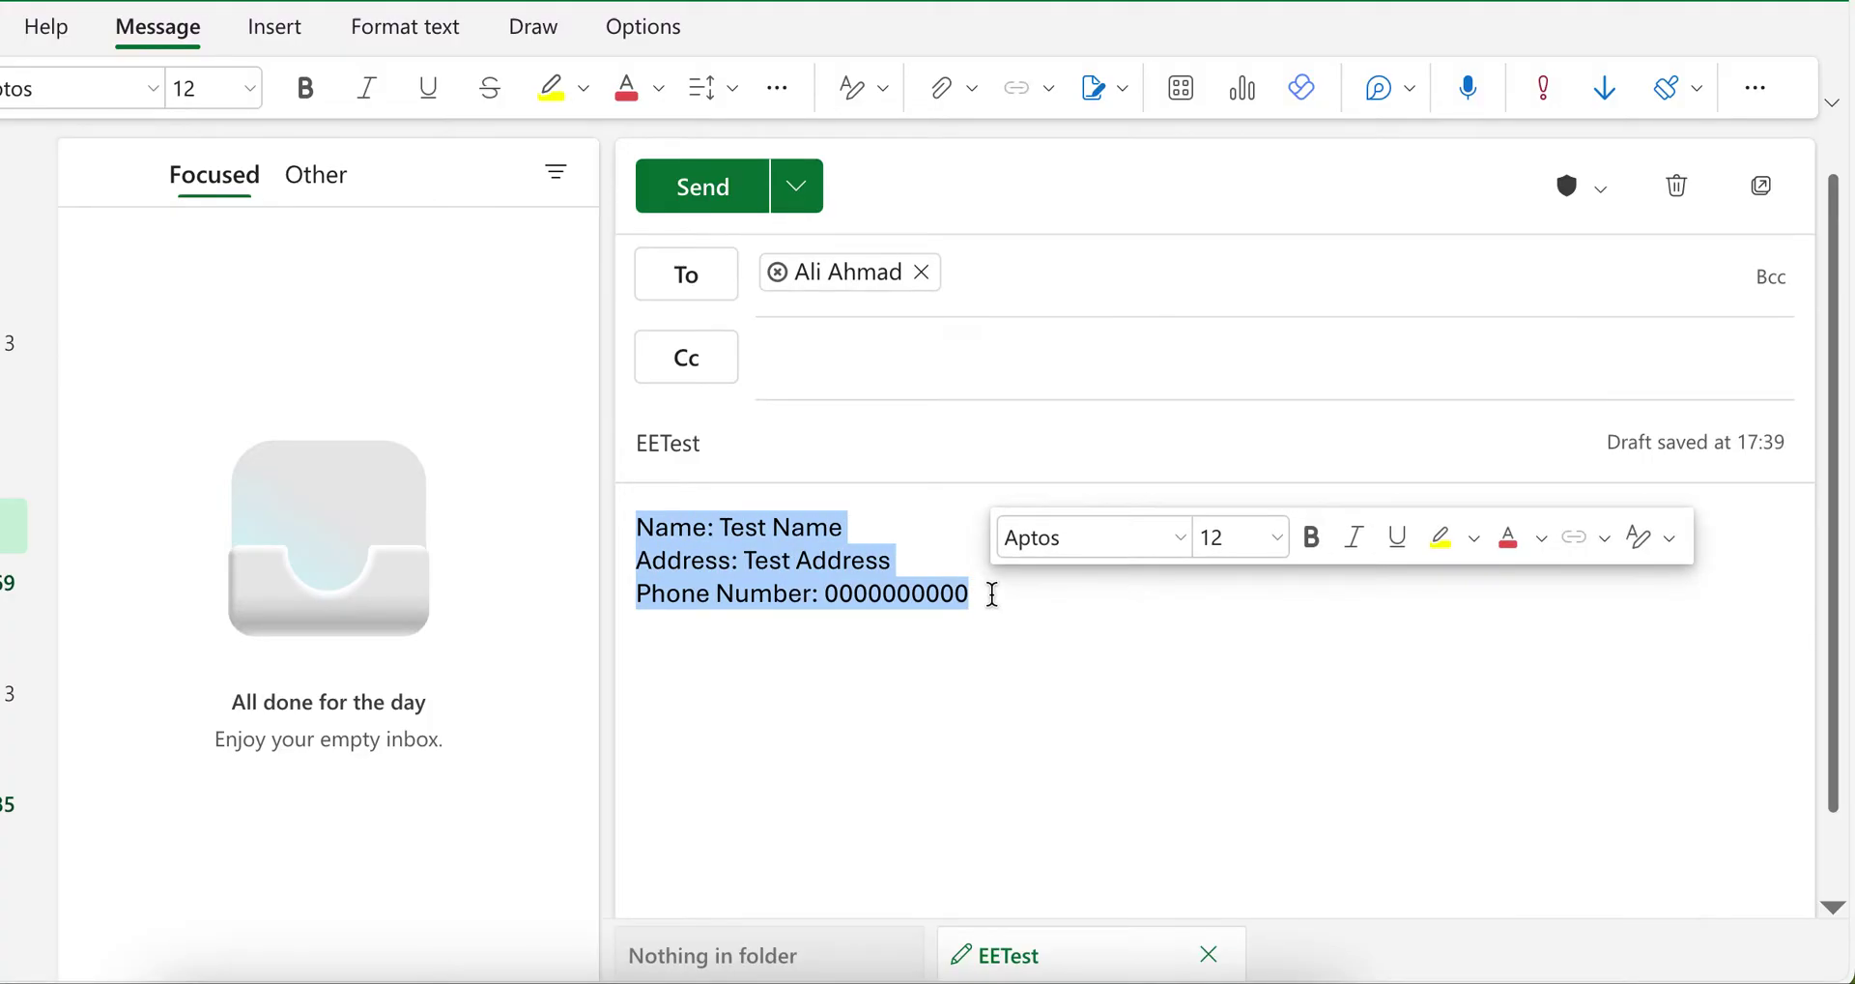
left_click(993, 595)
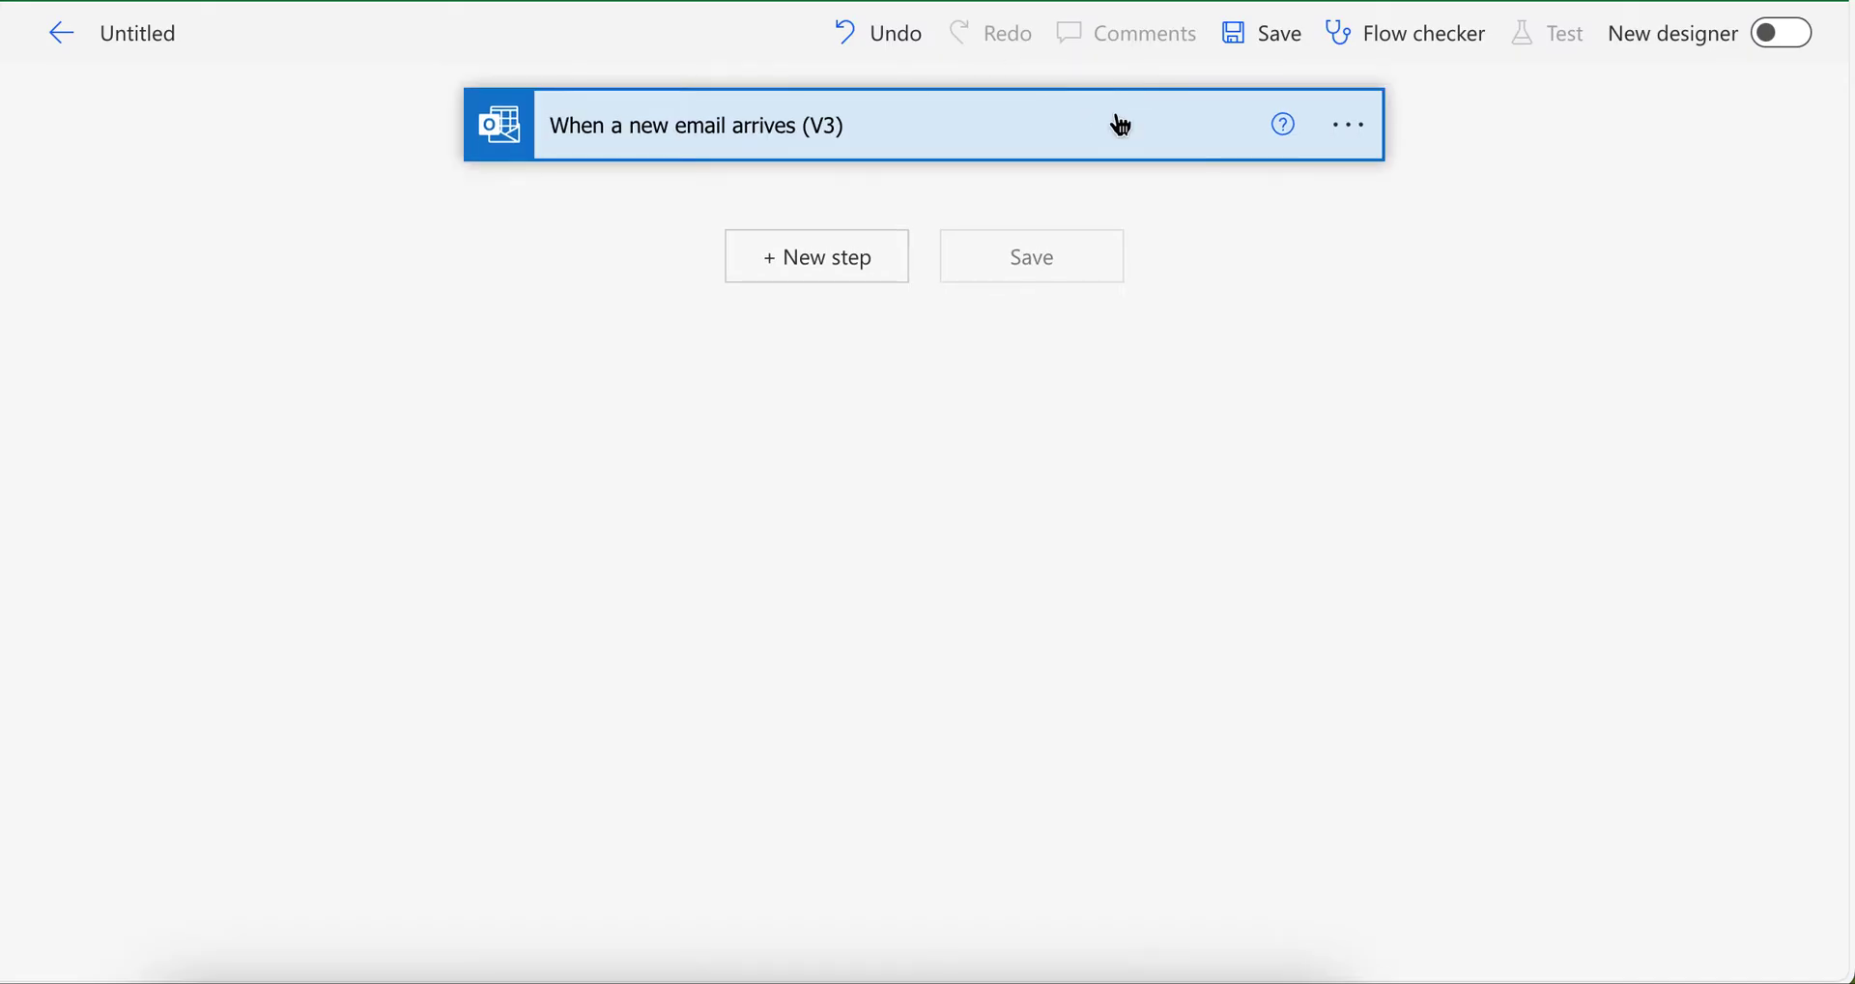
Back in Power Automate, add a Compose action with the email's Body as its input and save the flow
left_click(1250, 51)
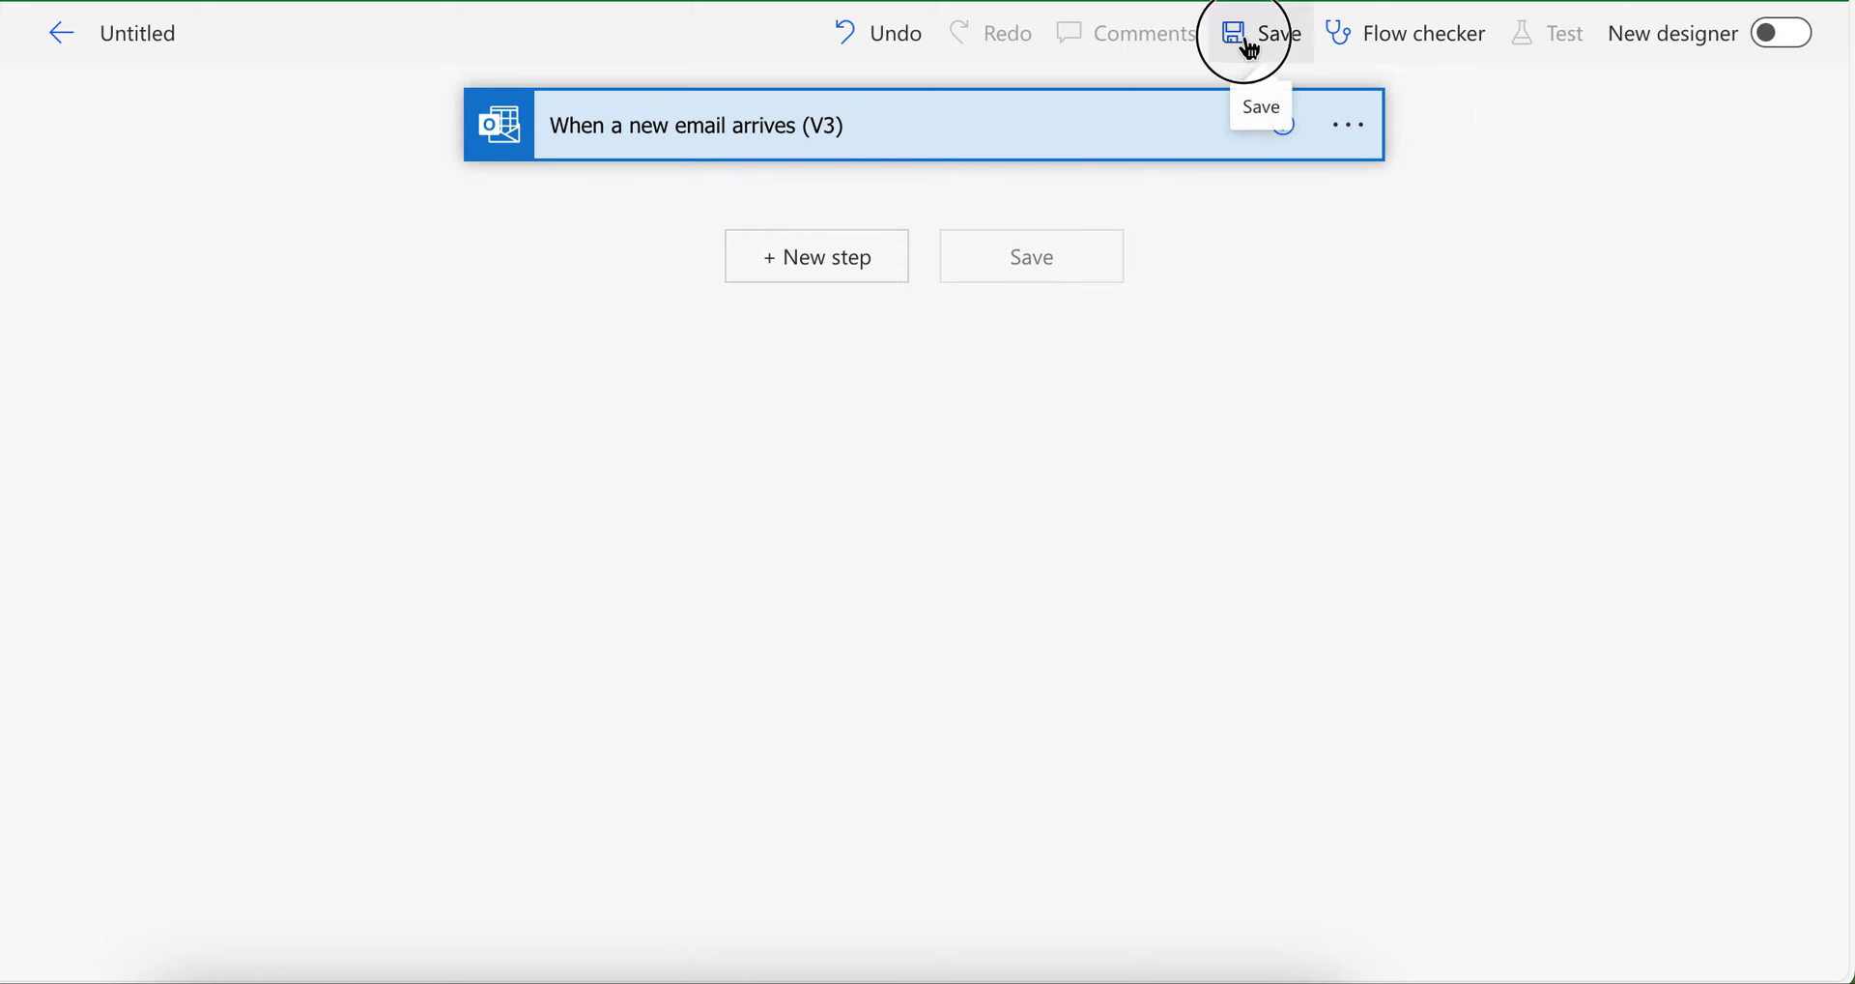
left_click(785, 311)
left_click(663, 385)
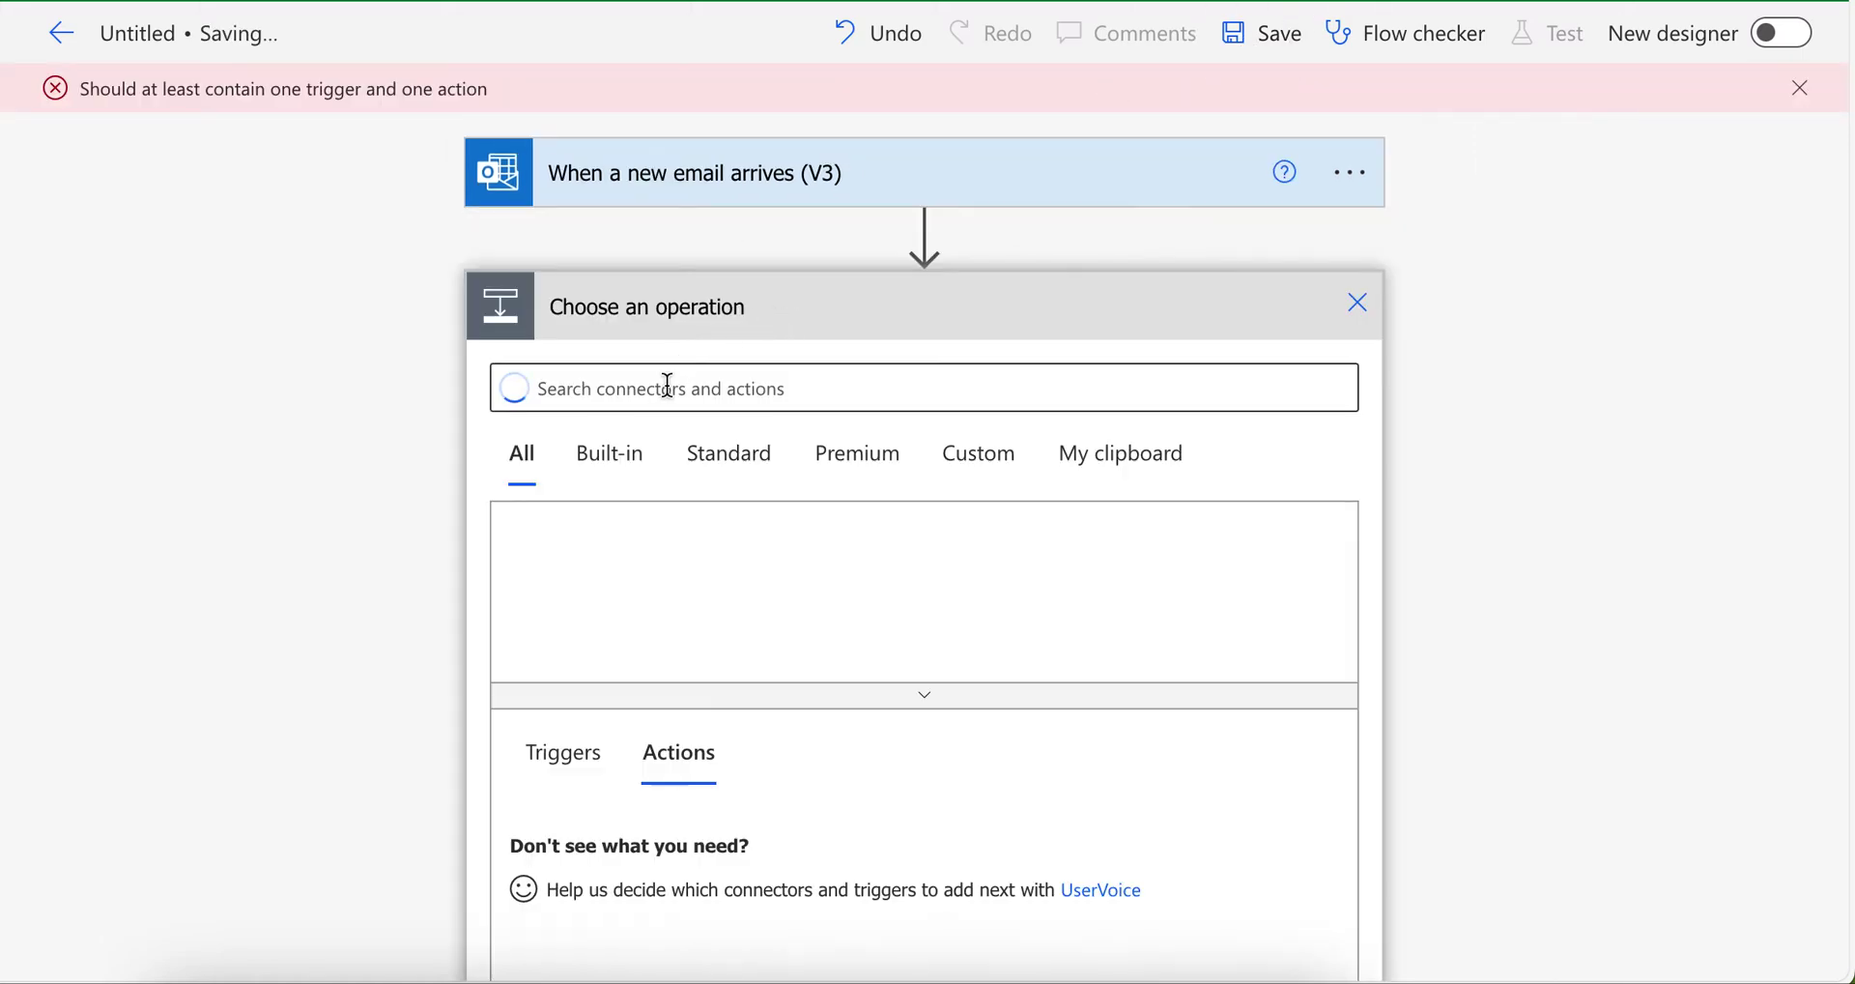
type("compose")
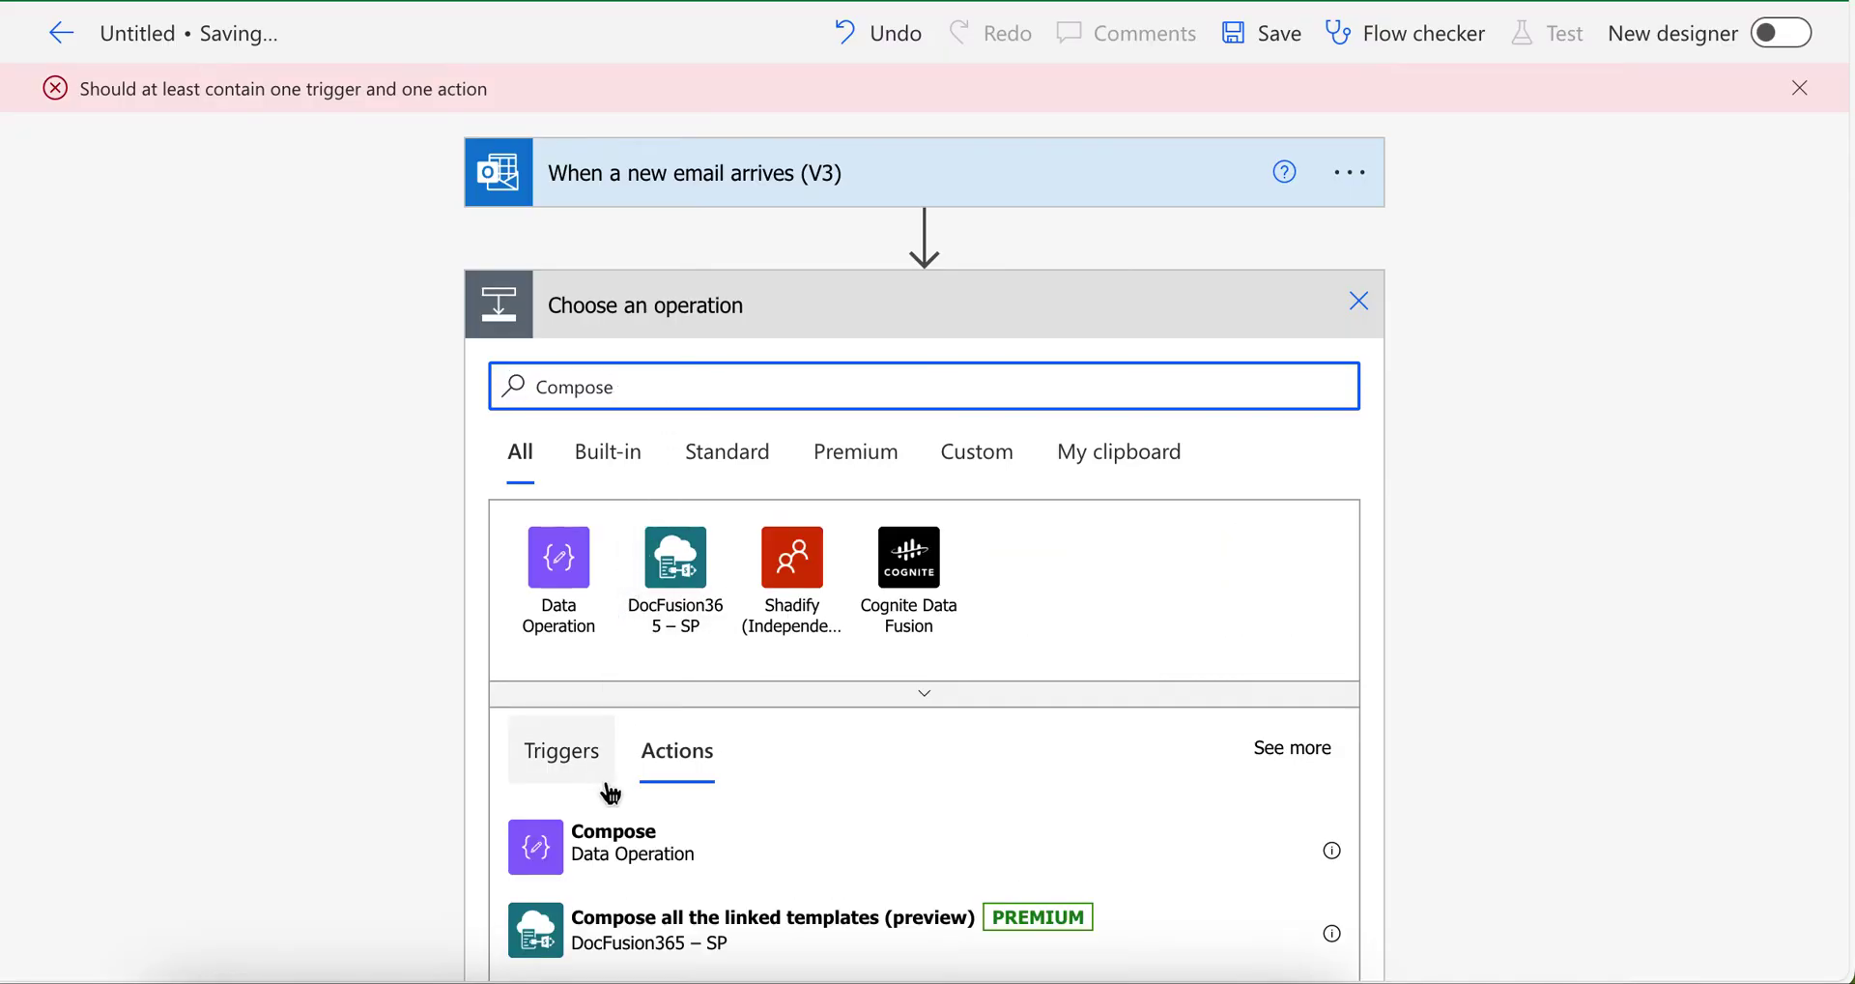
left_click(580, 851)
left_click(803, 376)
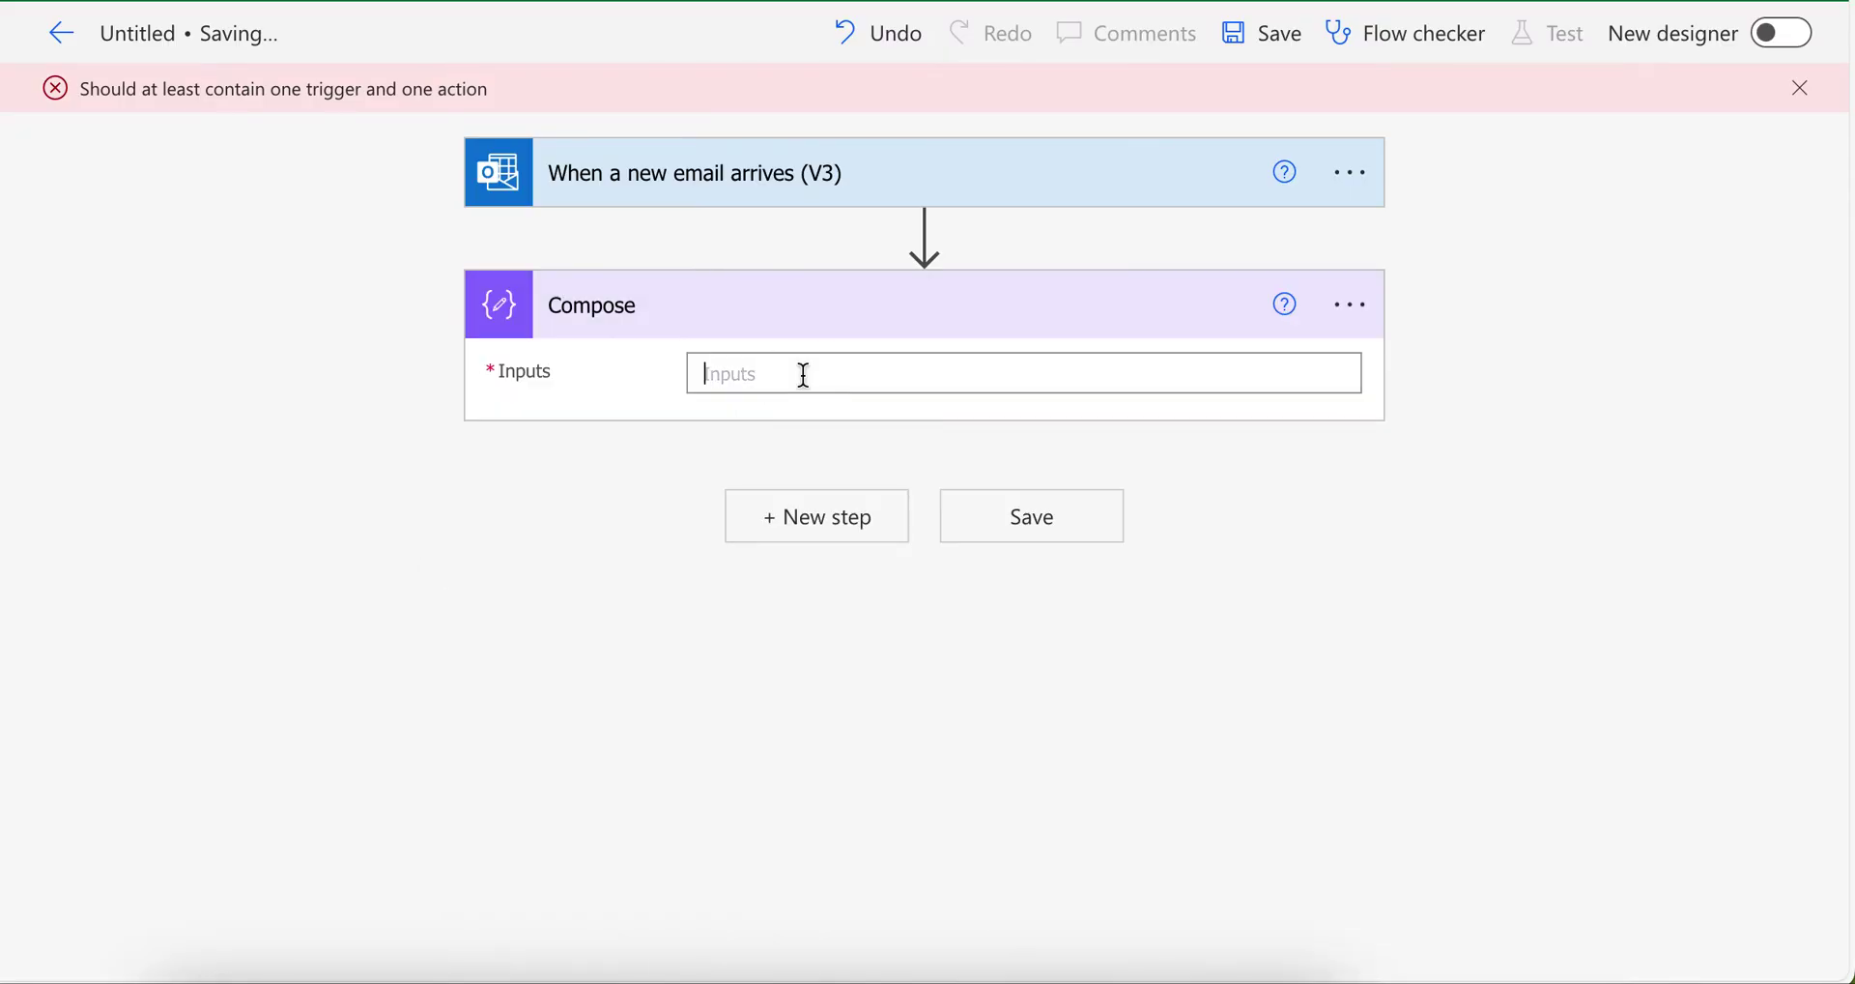
left_click(1403, 854)
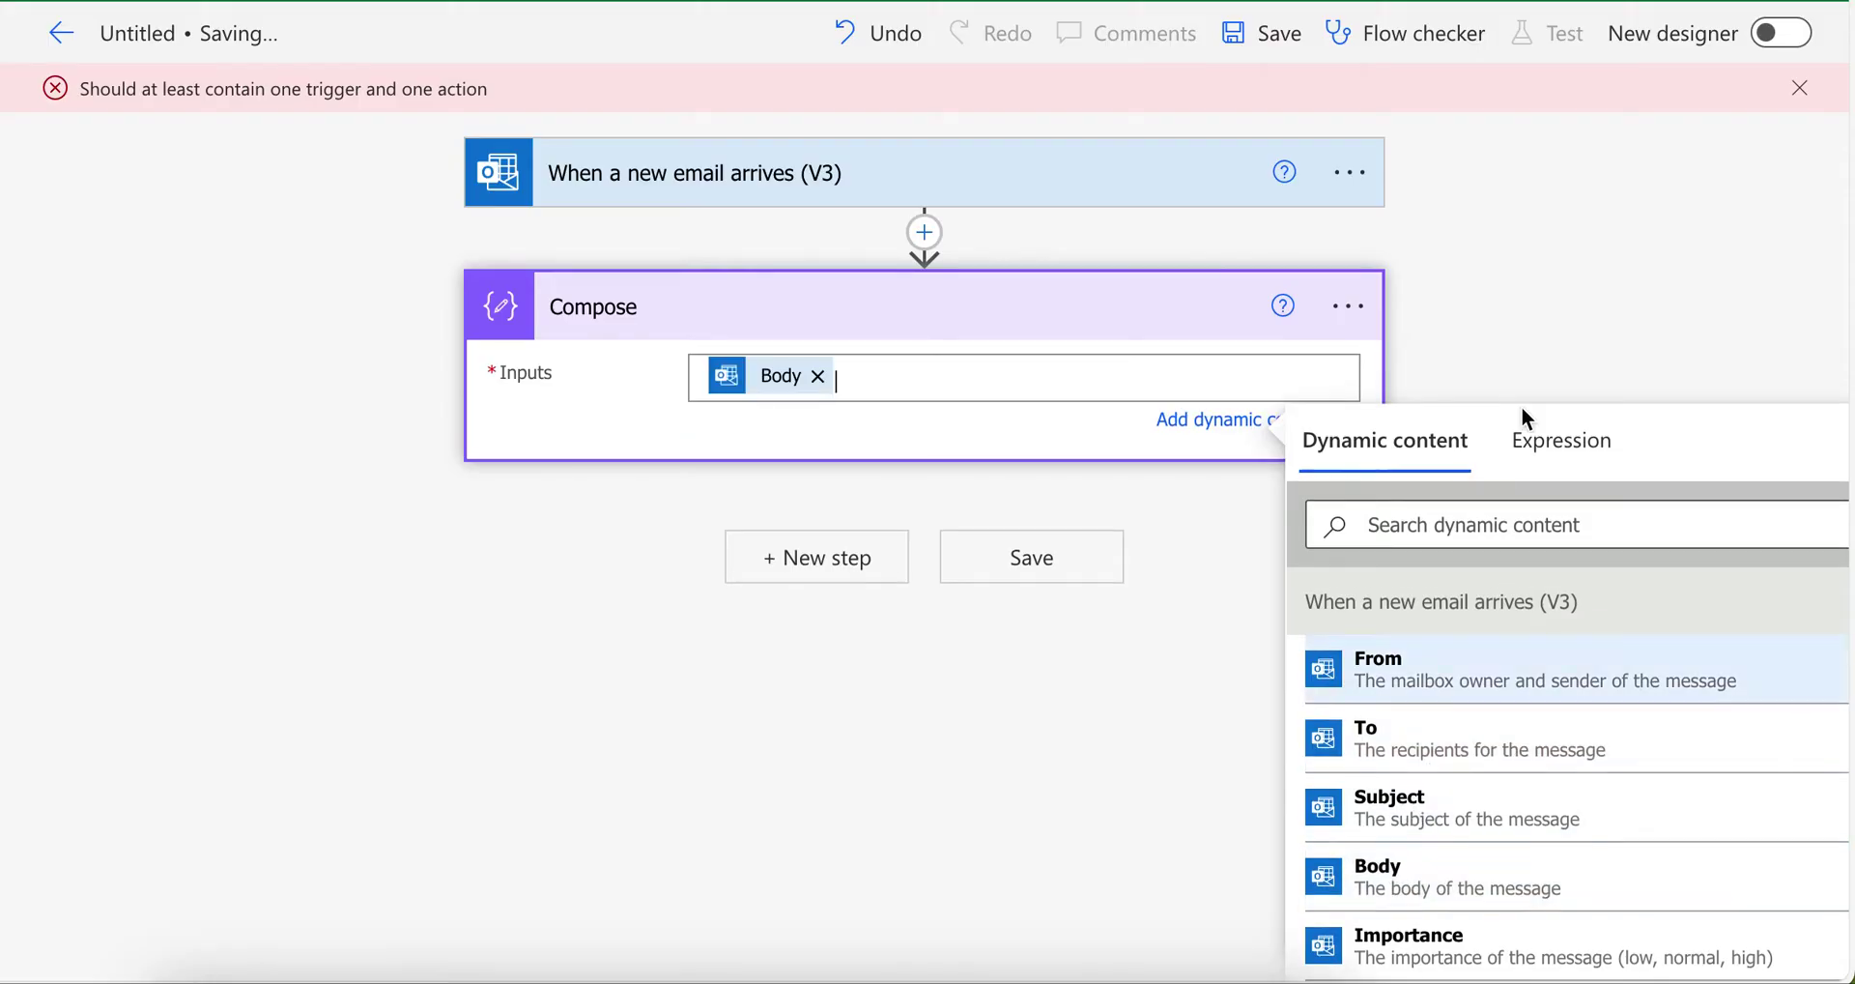
left_click(1262, 33)
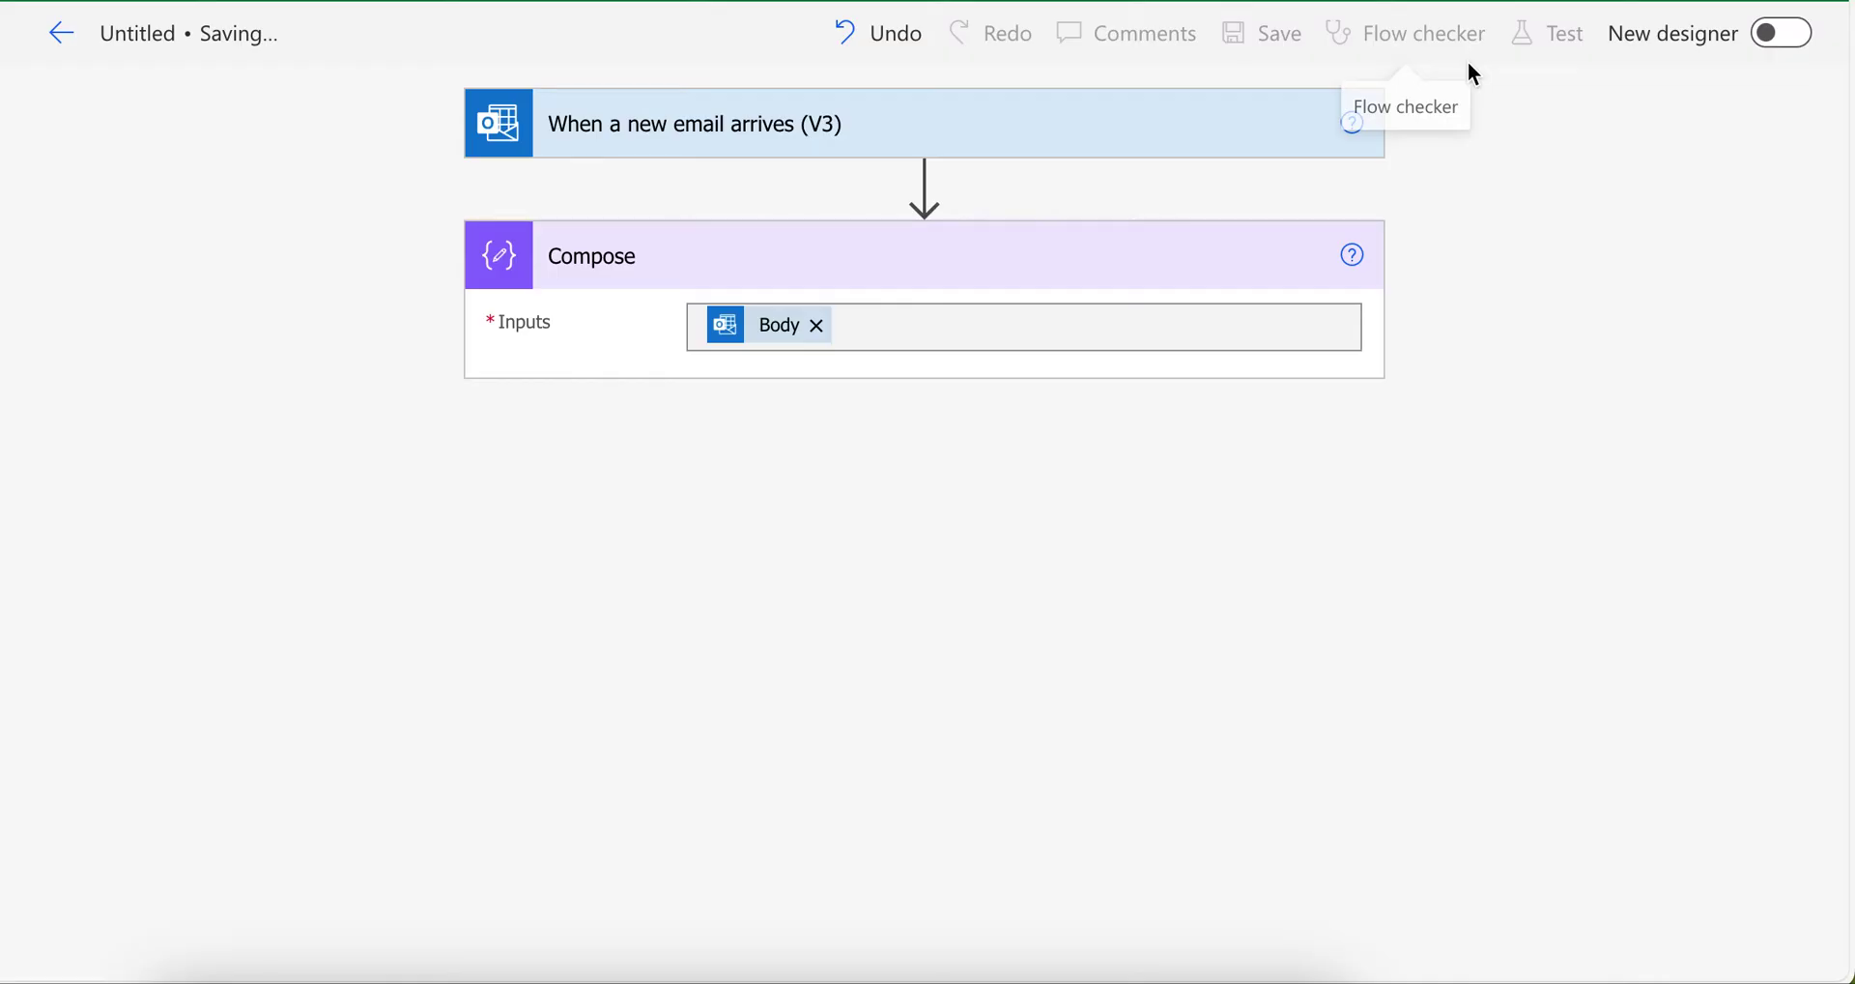
Start a manual test of the flow and send the EETest email from Outlook to trigger it
left_click(1547, 31)
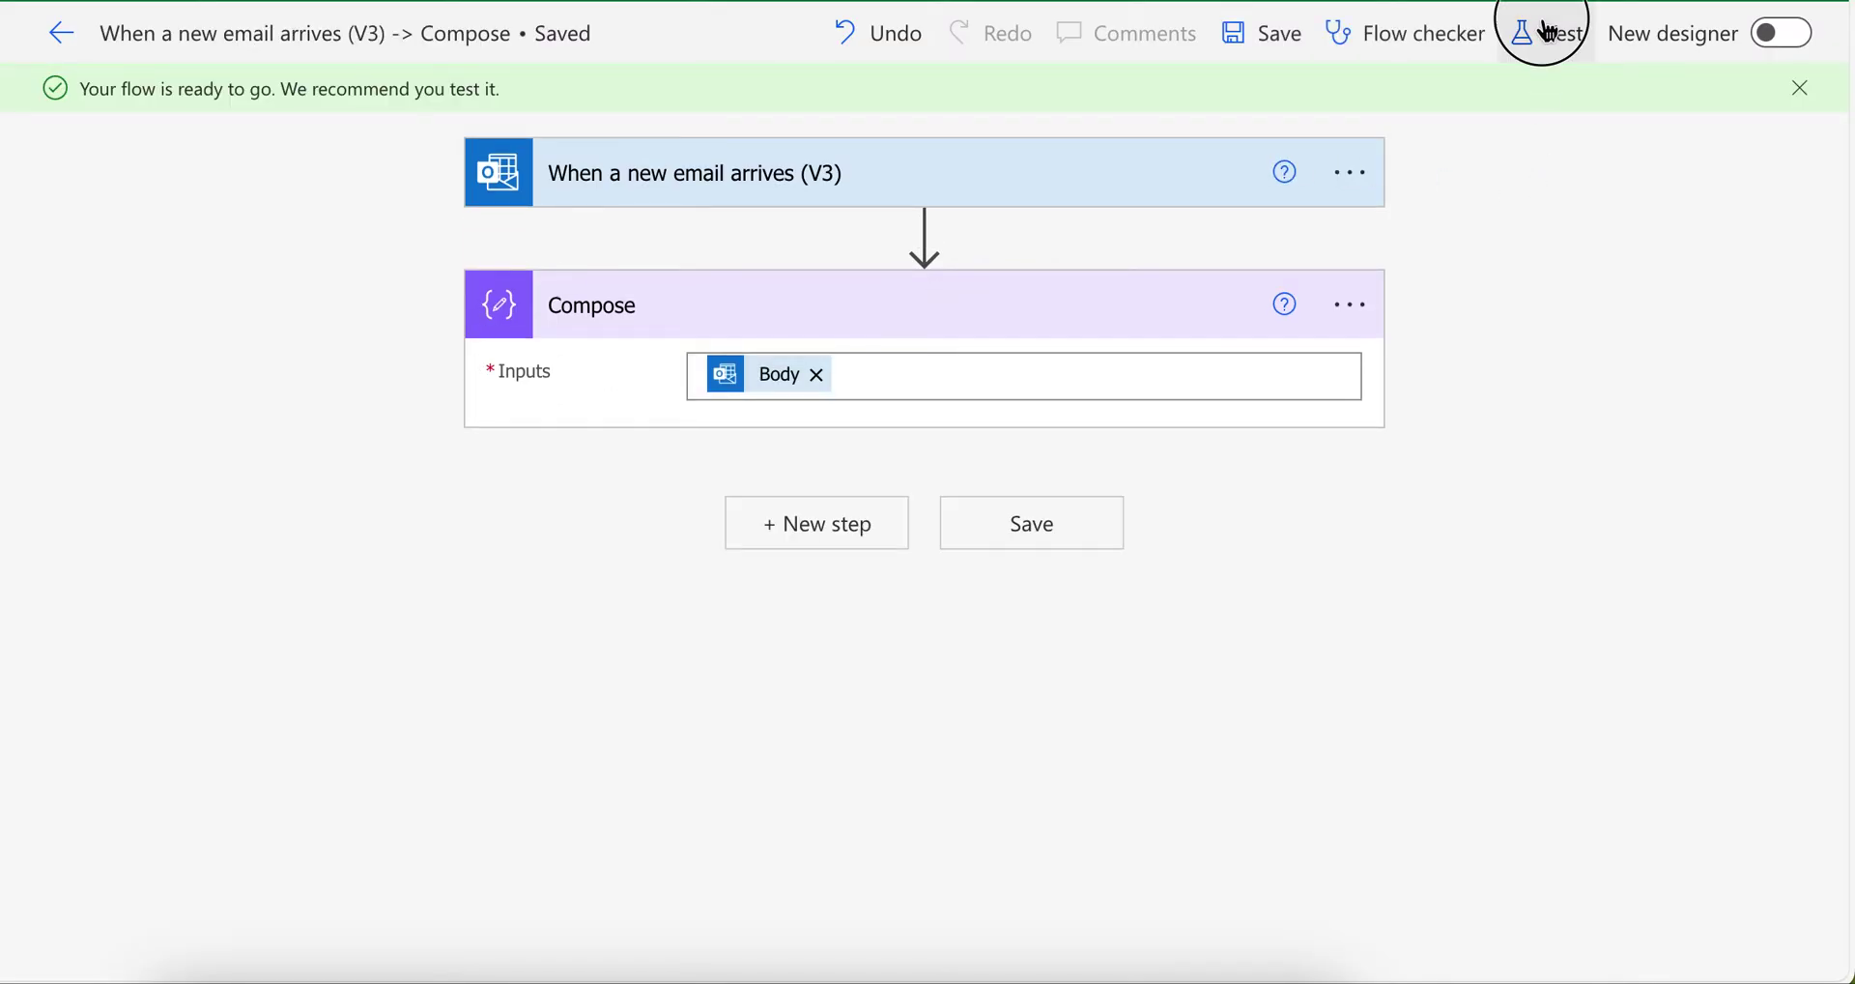
left_click(1396, 111)
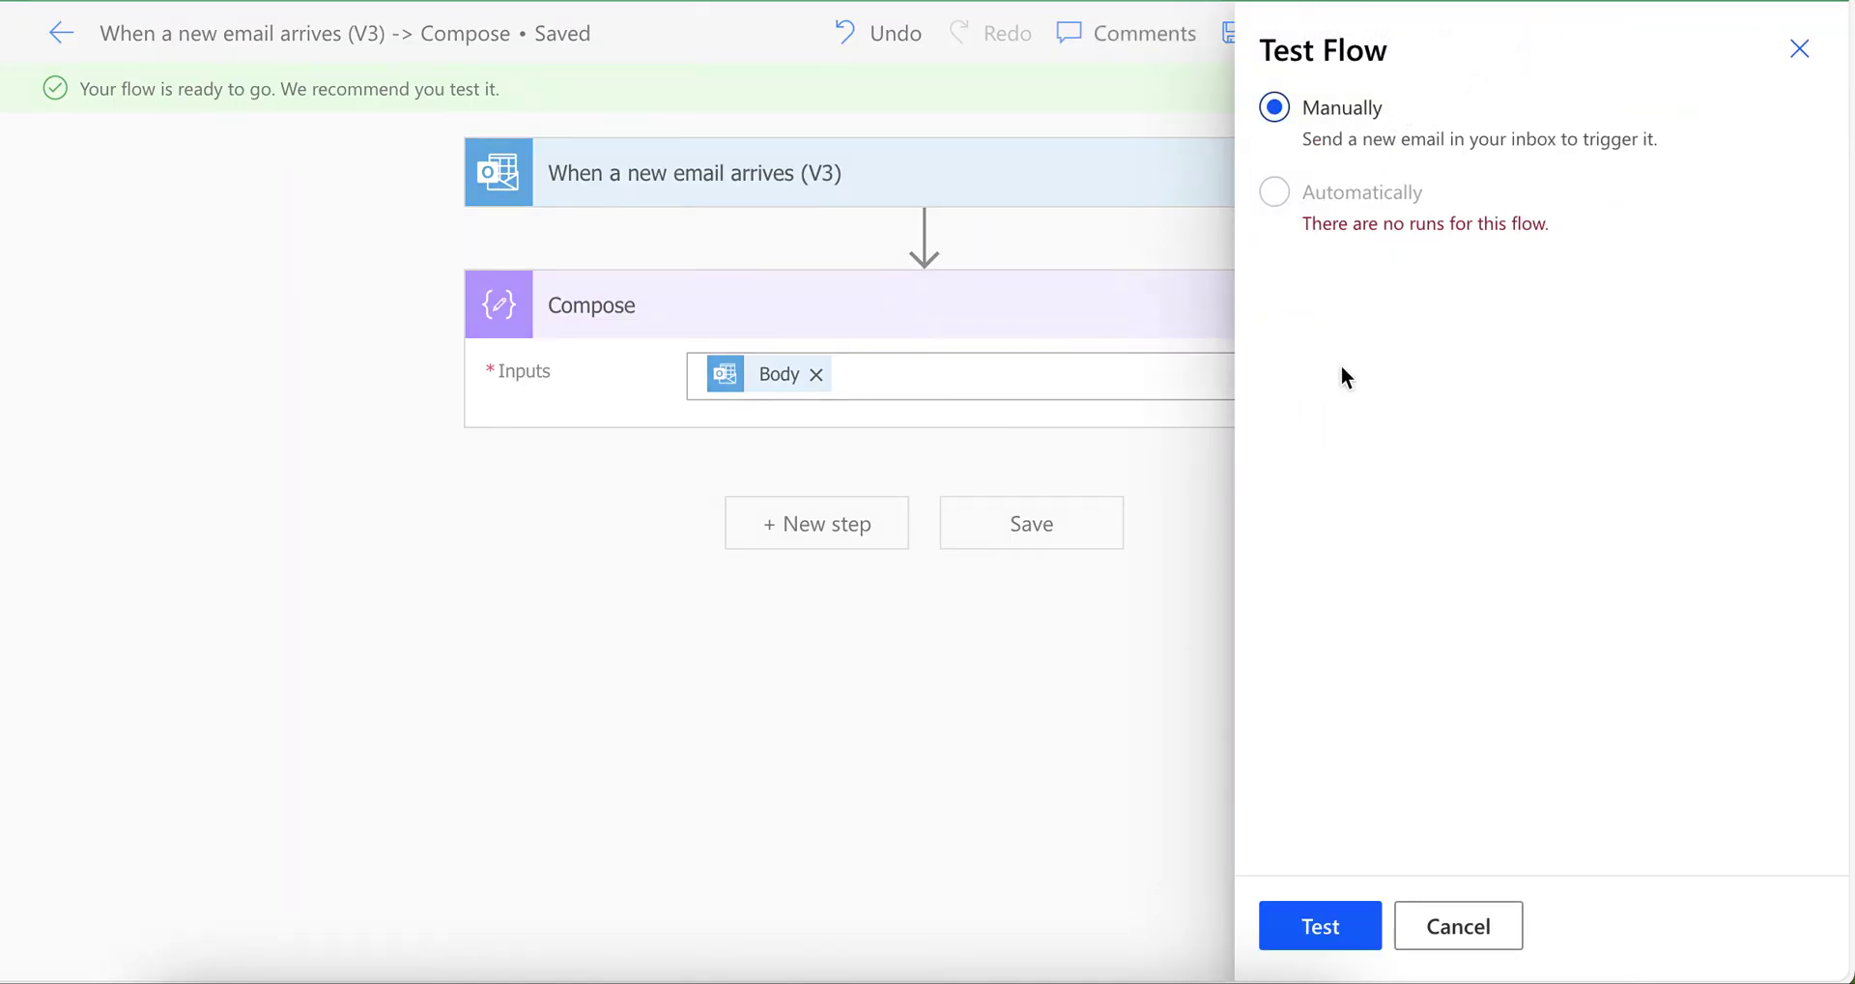
left_click(1292, 930)
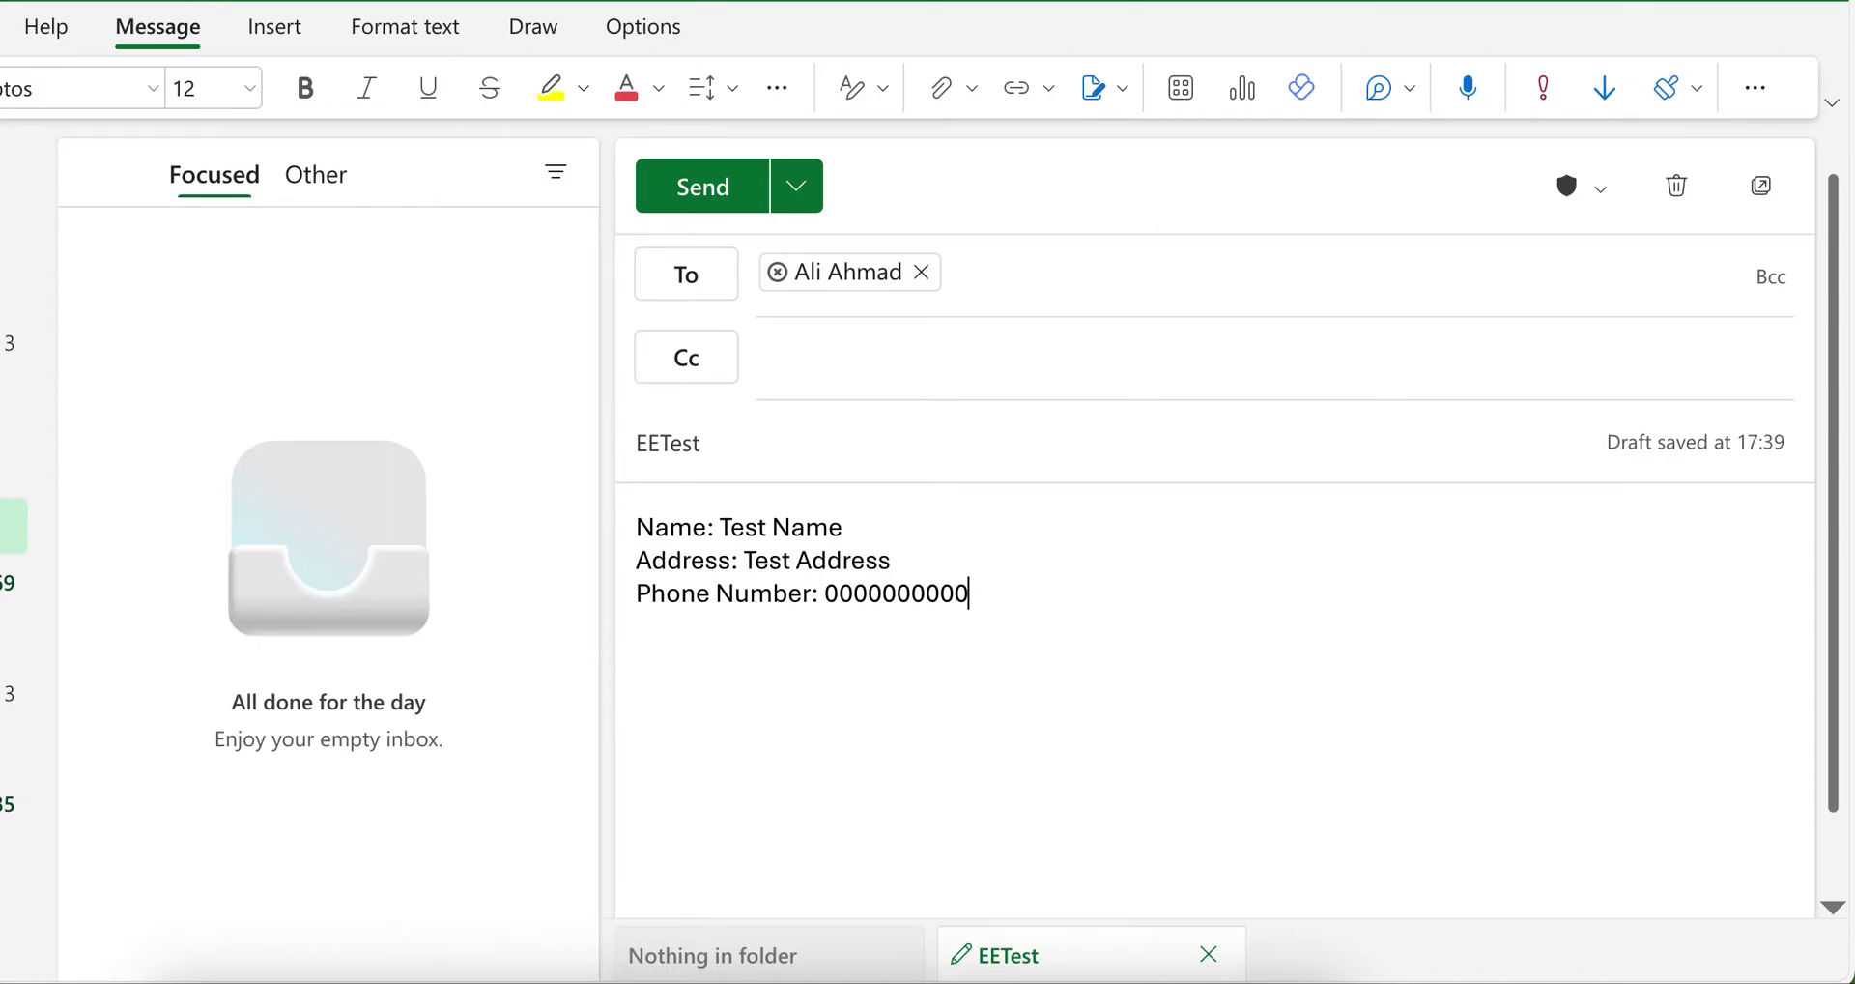
left_click(703, 201)
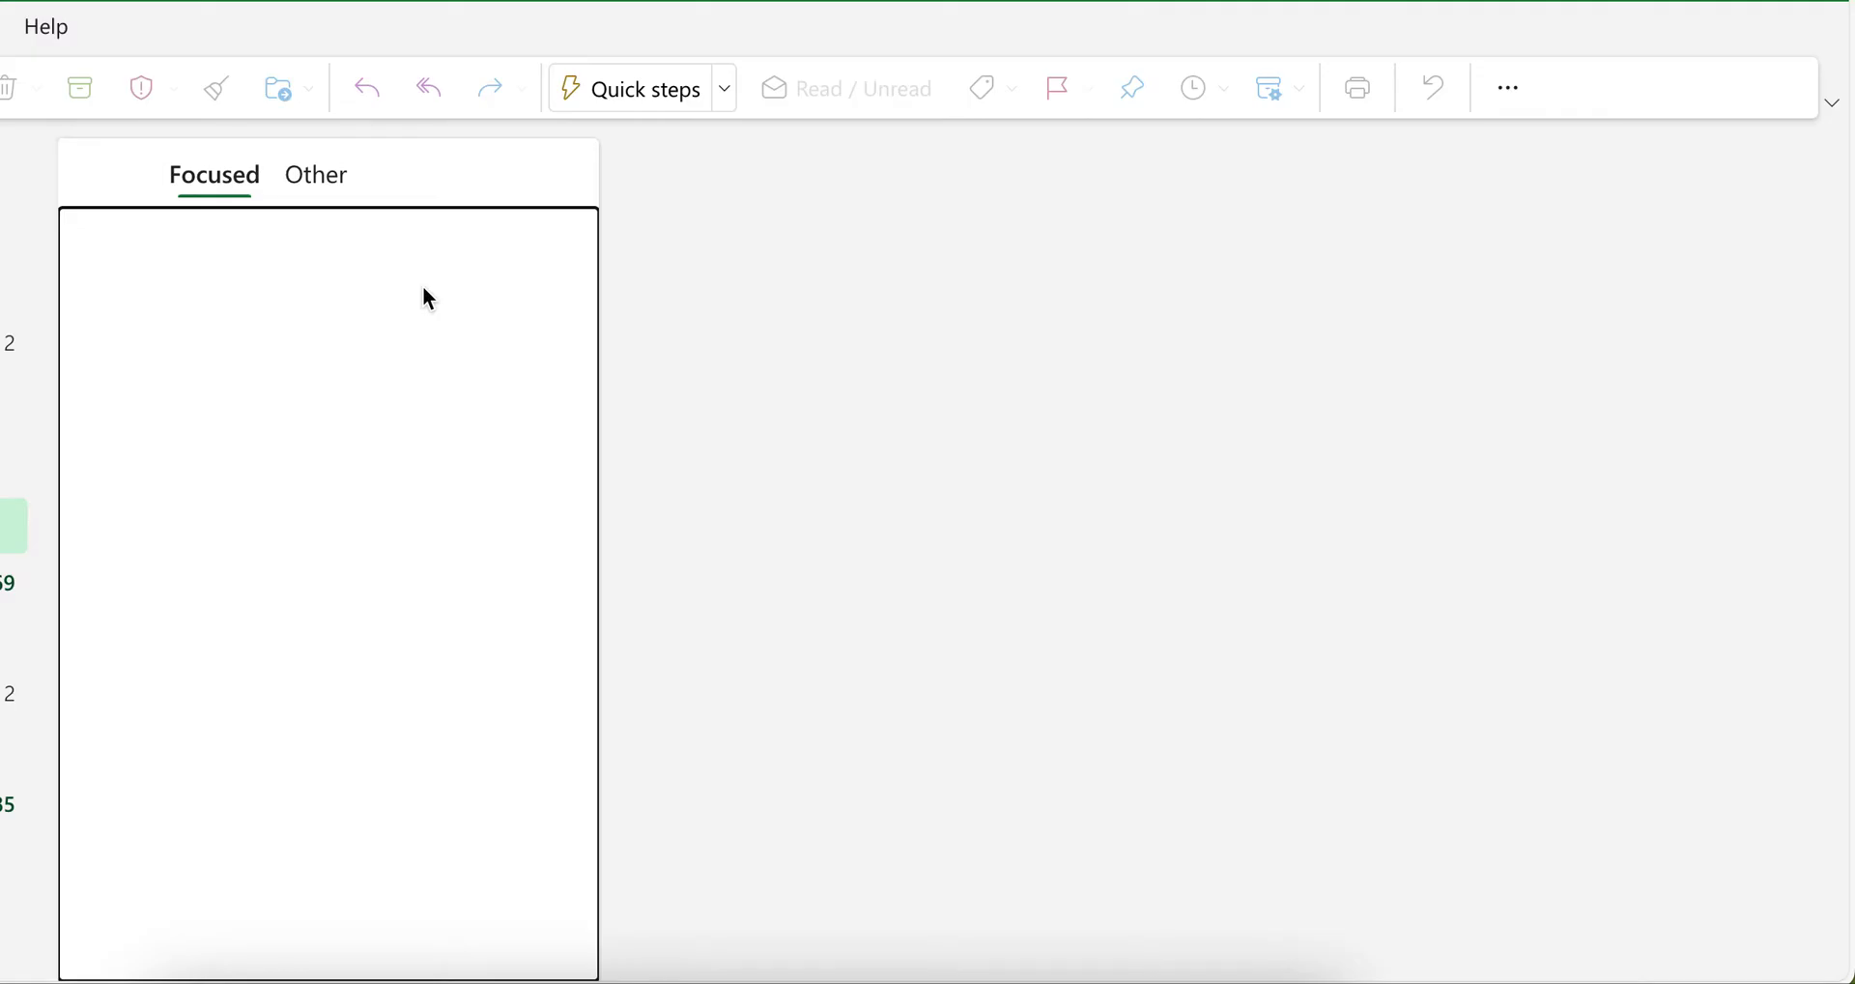
Check the Outlook inbox for the received EETest email and examine the Compose action's inputs in the flow run
left_click(302, 171)
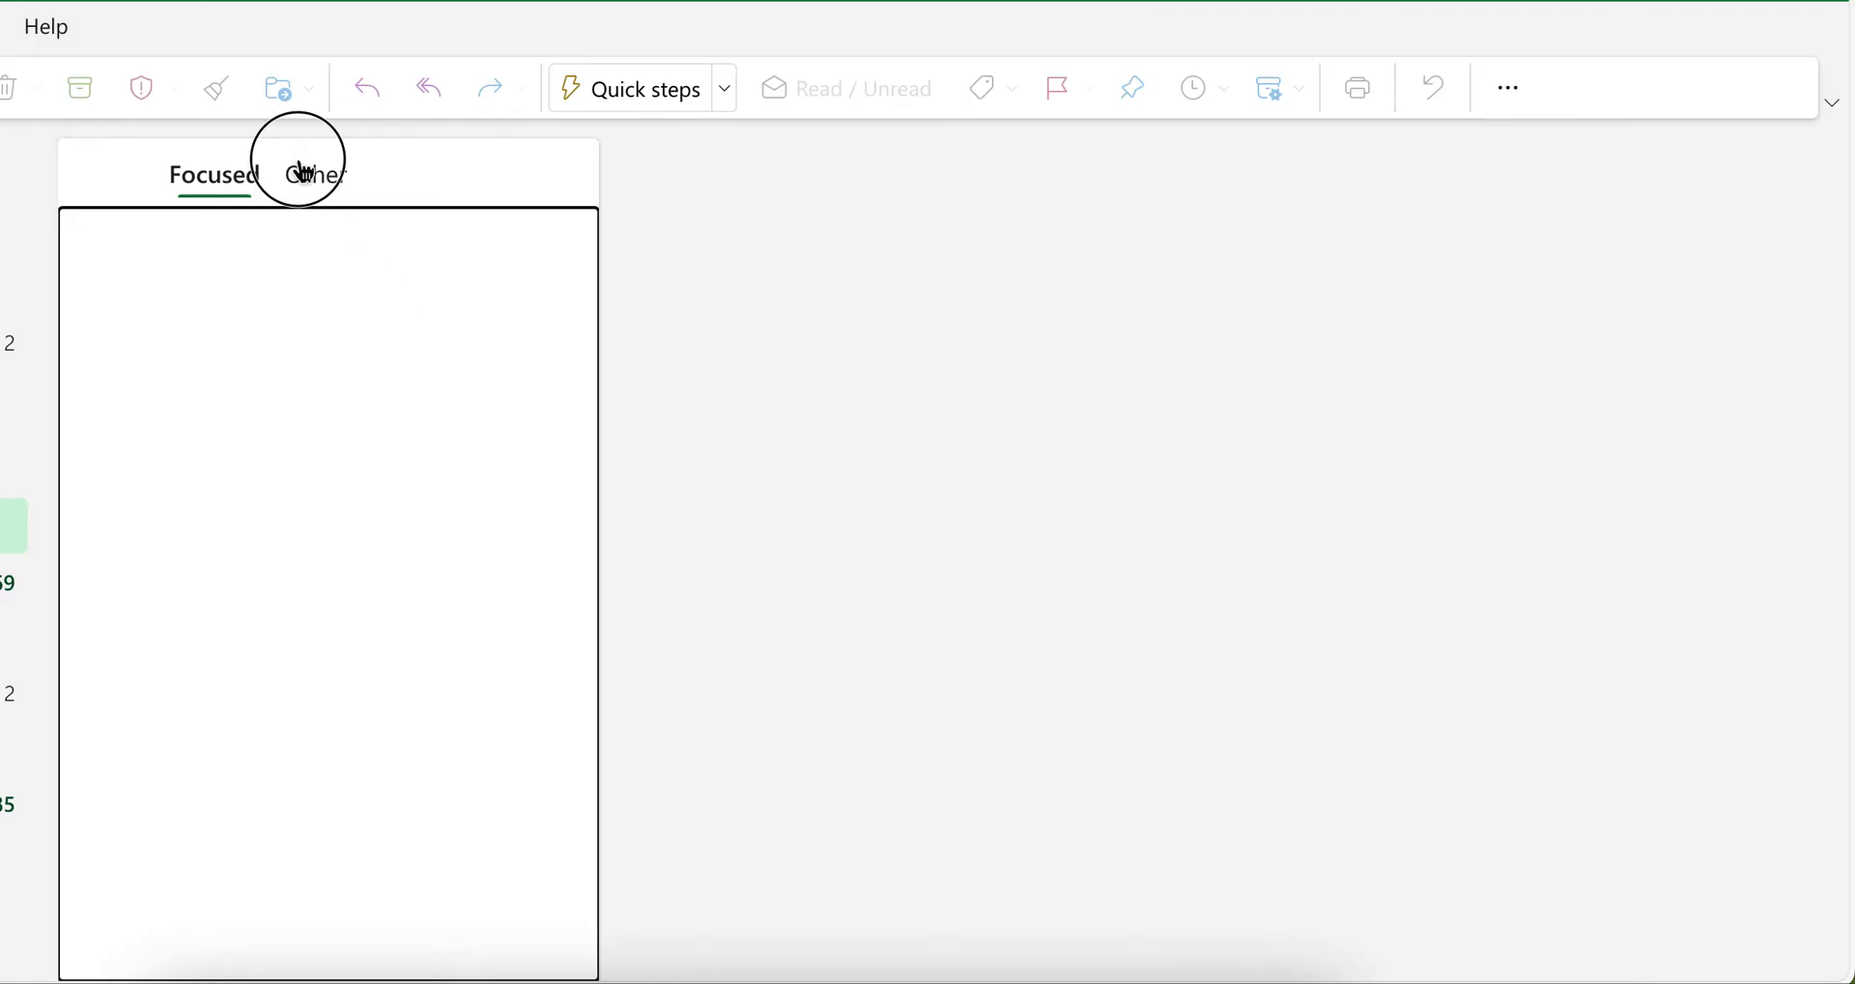
left_click(217, 184)
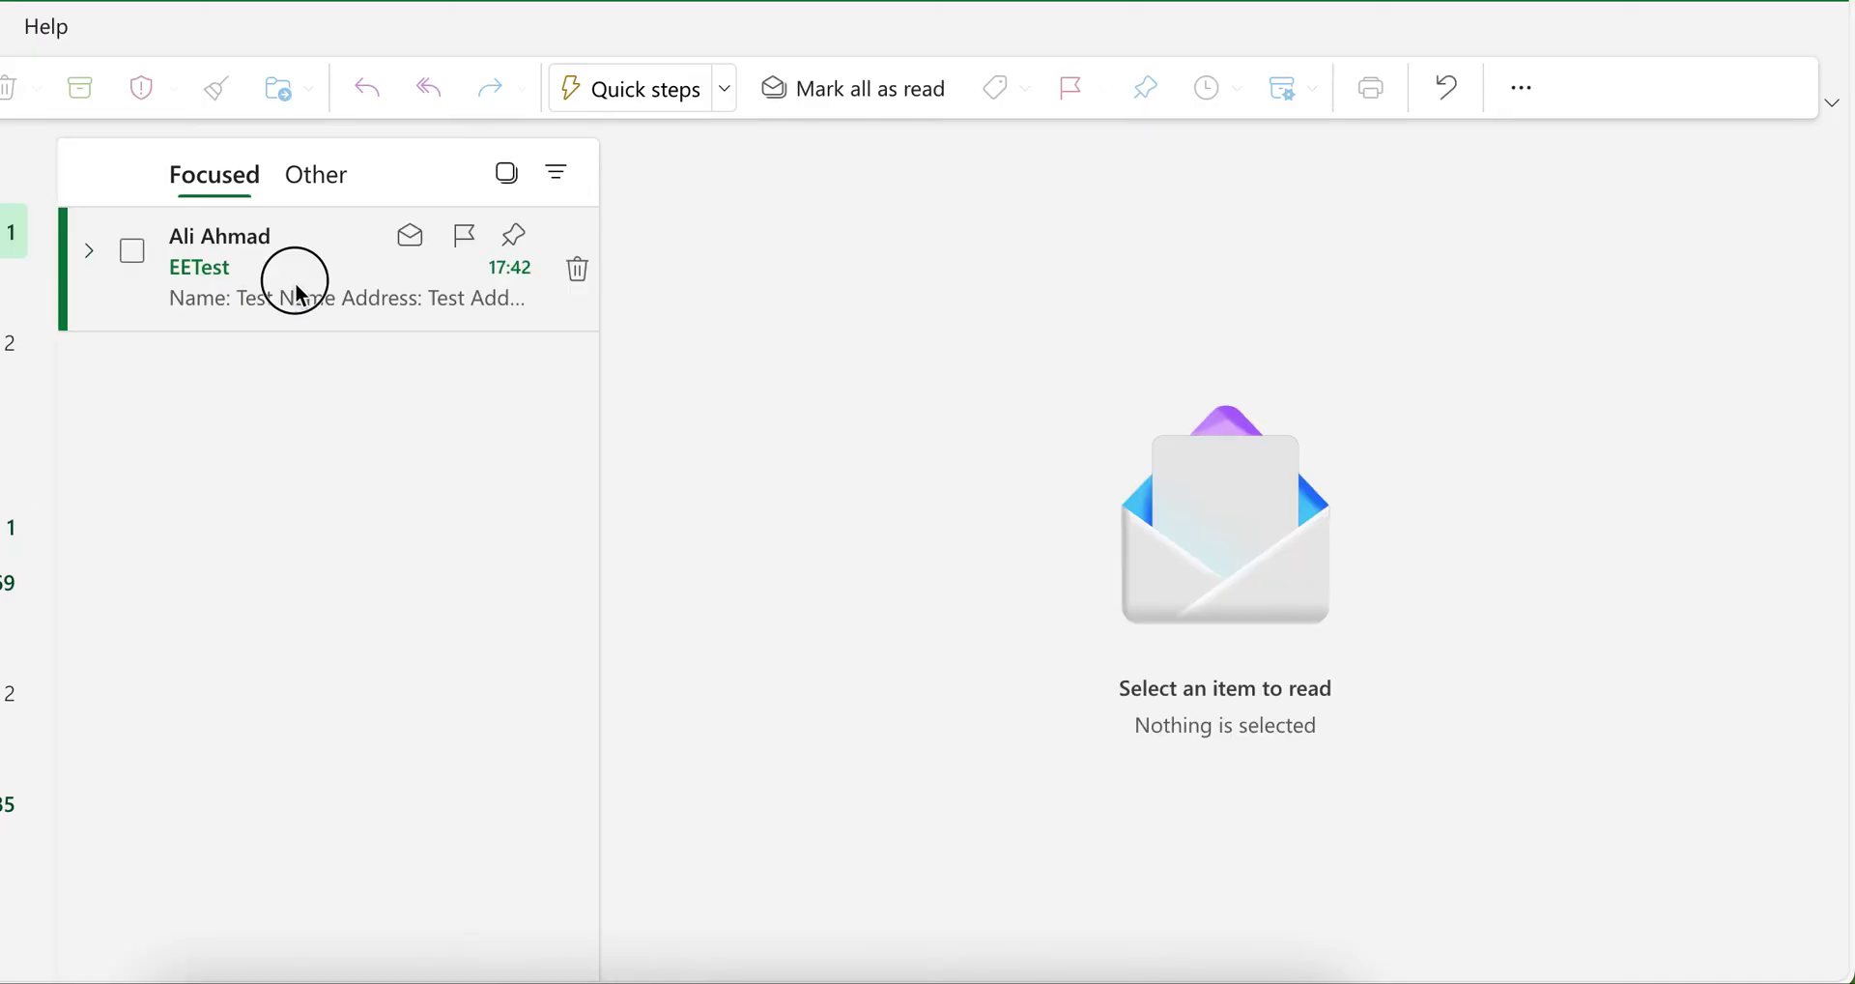
left_click(301, 296)
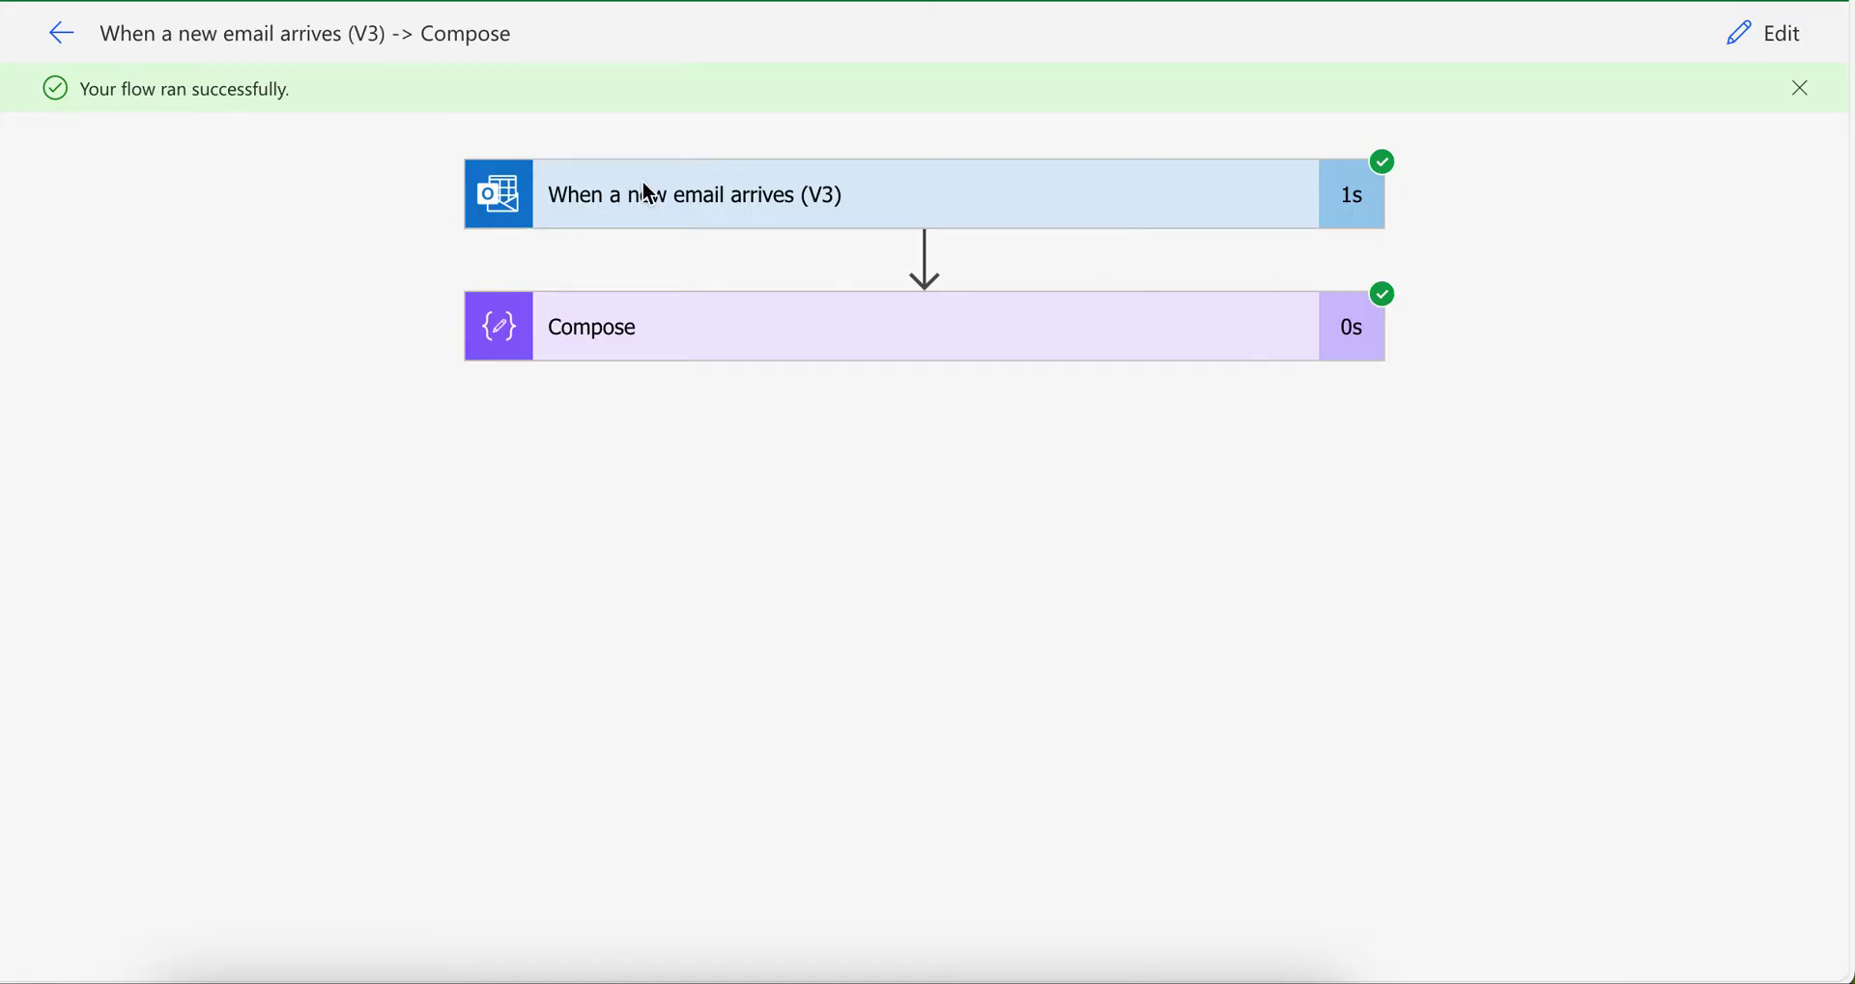
left_click(691, 323)
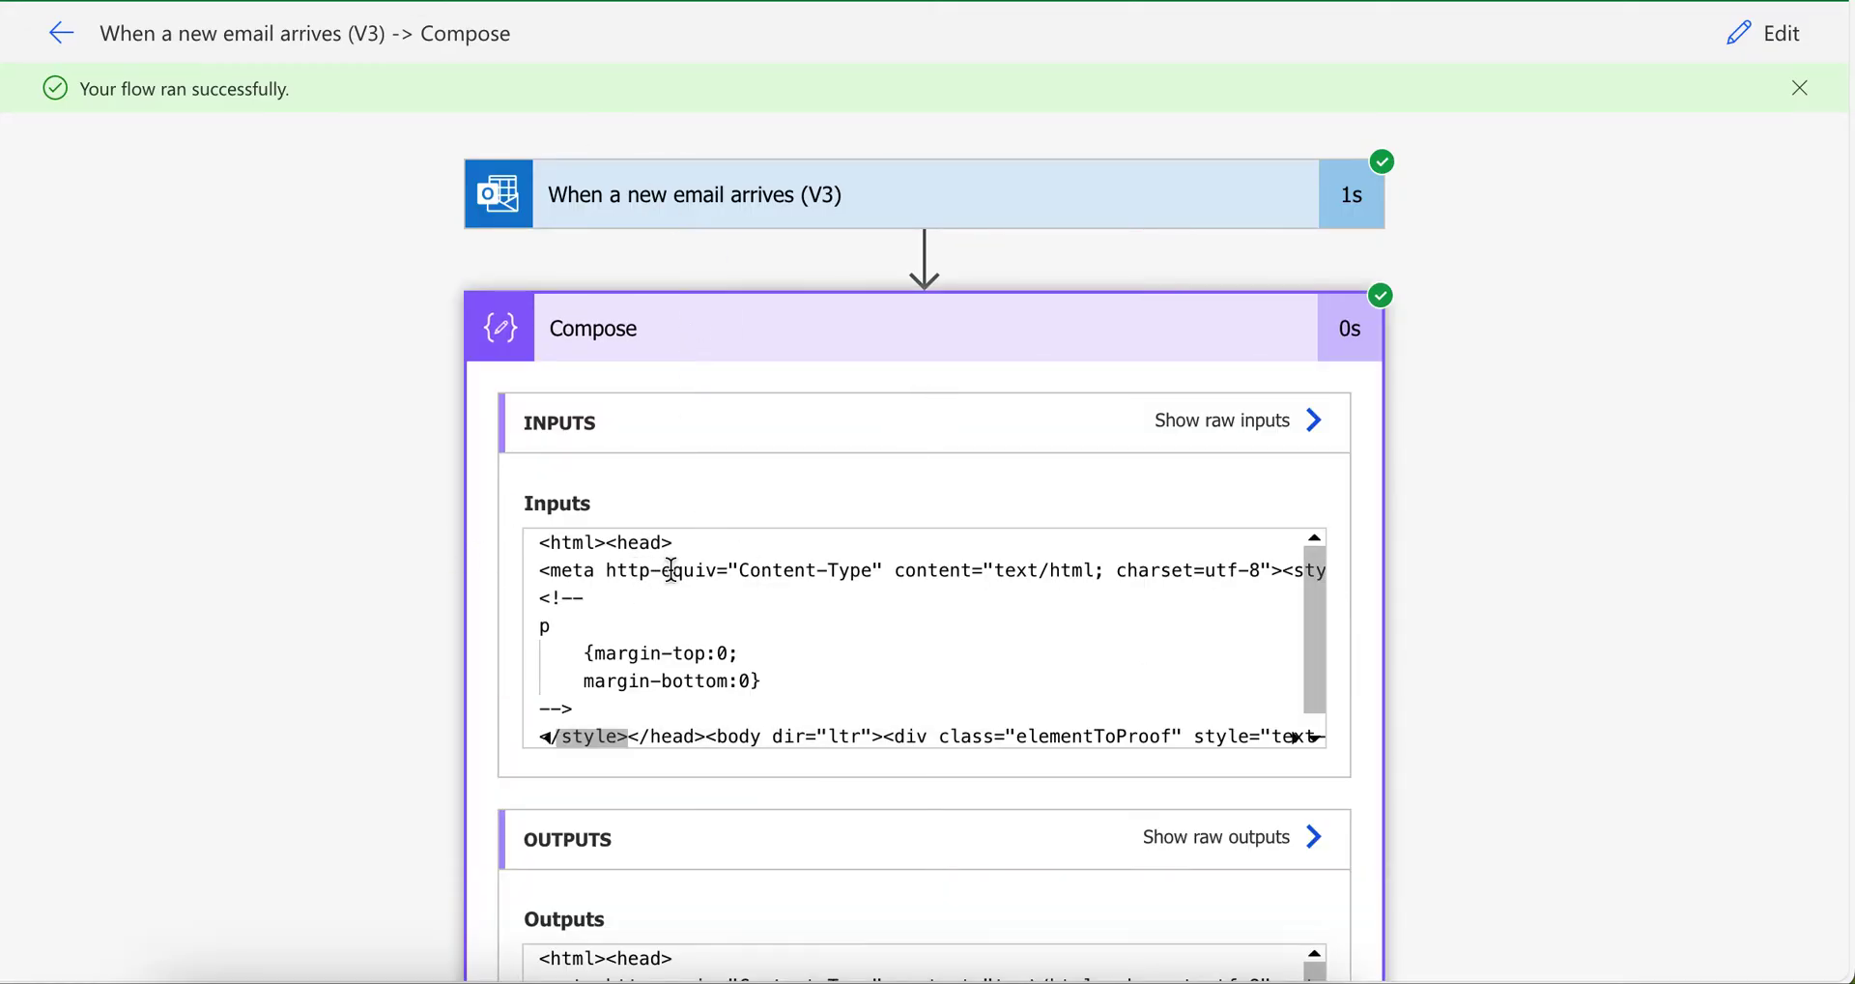
Return the flow to edit mode and delete the Compose action
left_click(1744, 35)
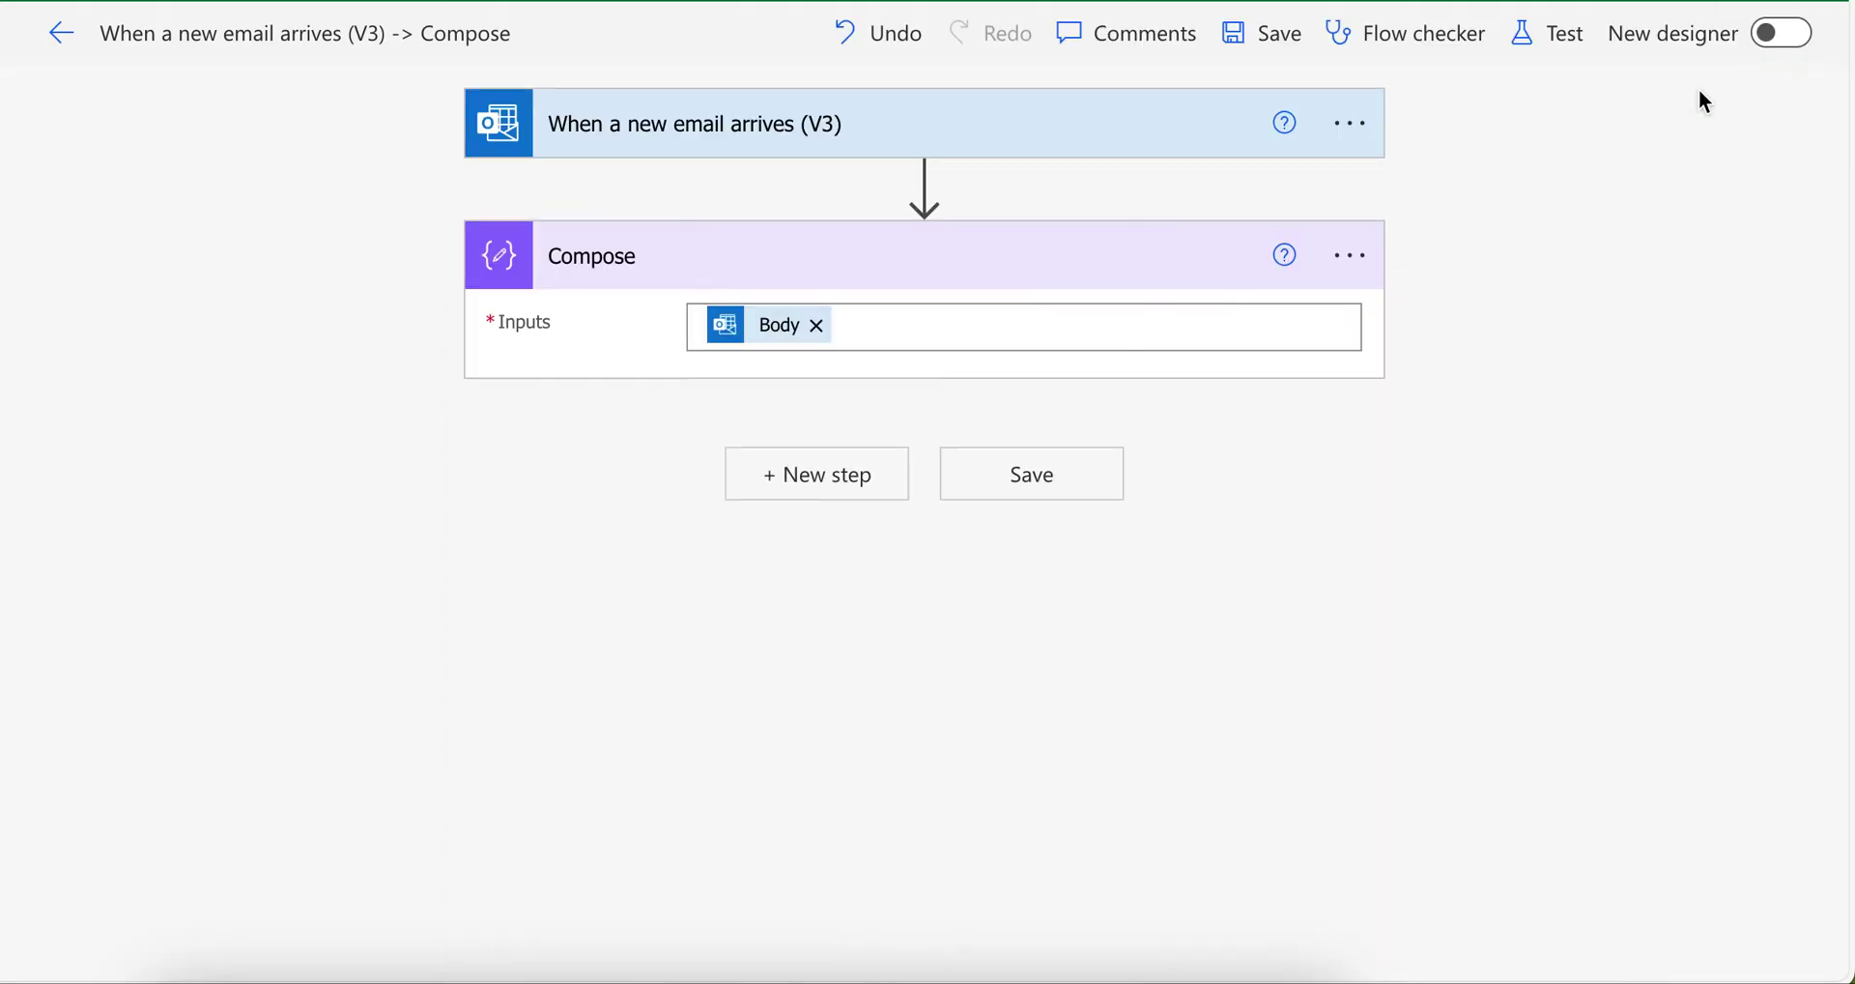
left_click(1340, 274)
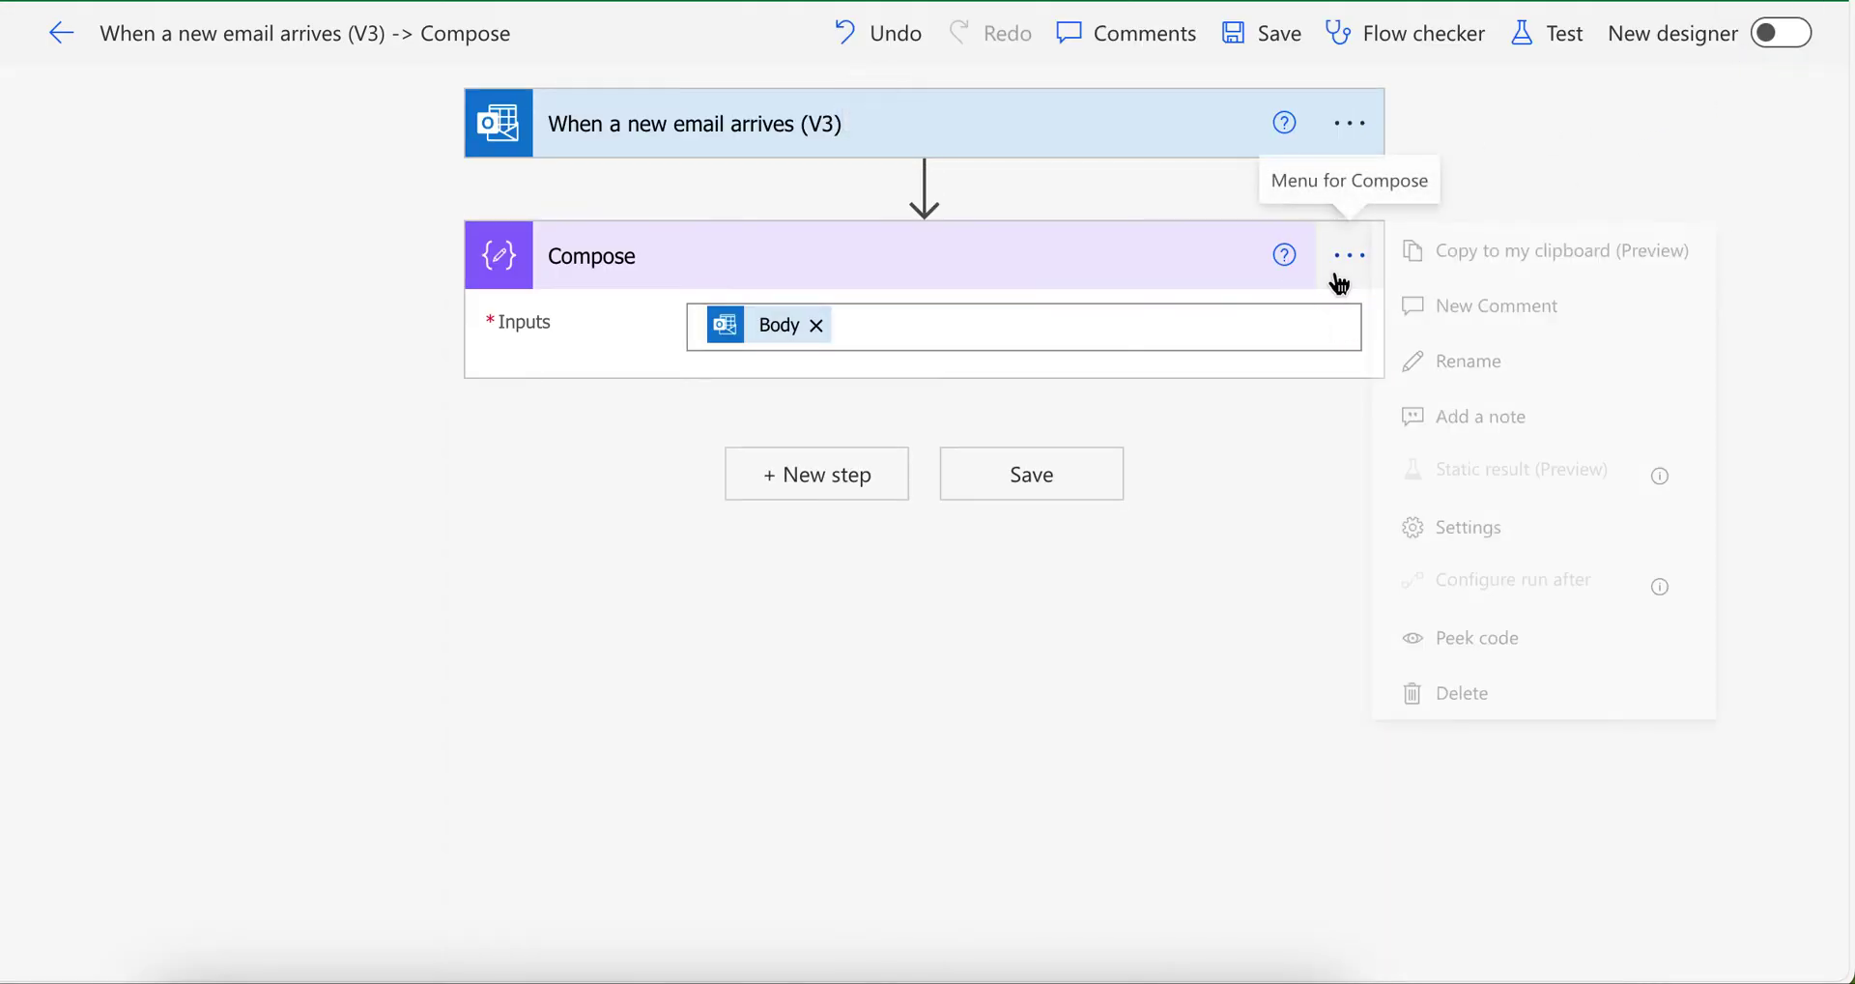
left_click(1401, 692)
left_click(768, 522)
Add the Content Conversion action "Html to text (preview)" below the email trigger
left_click(815, 253)
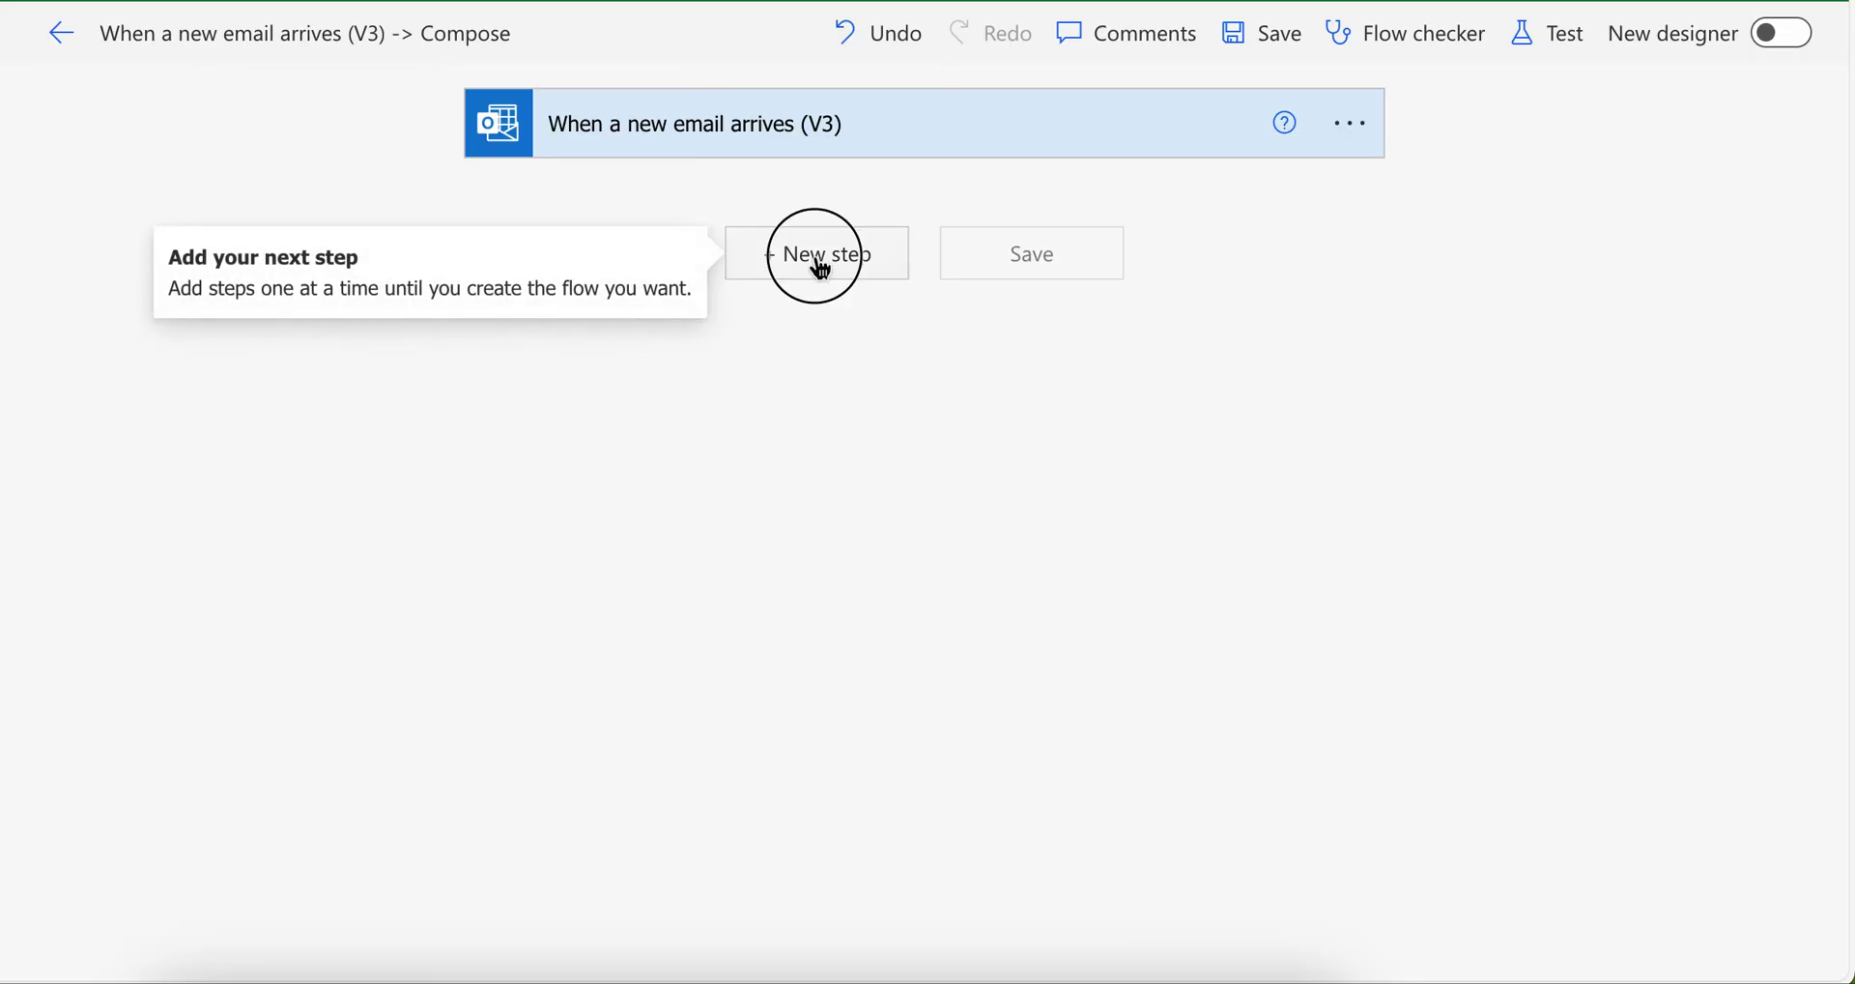
type("html")
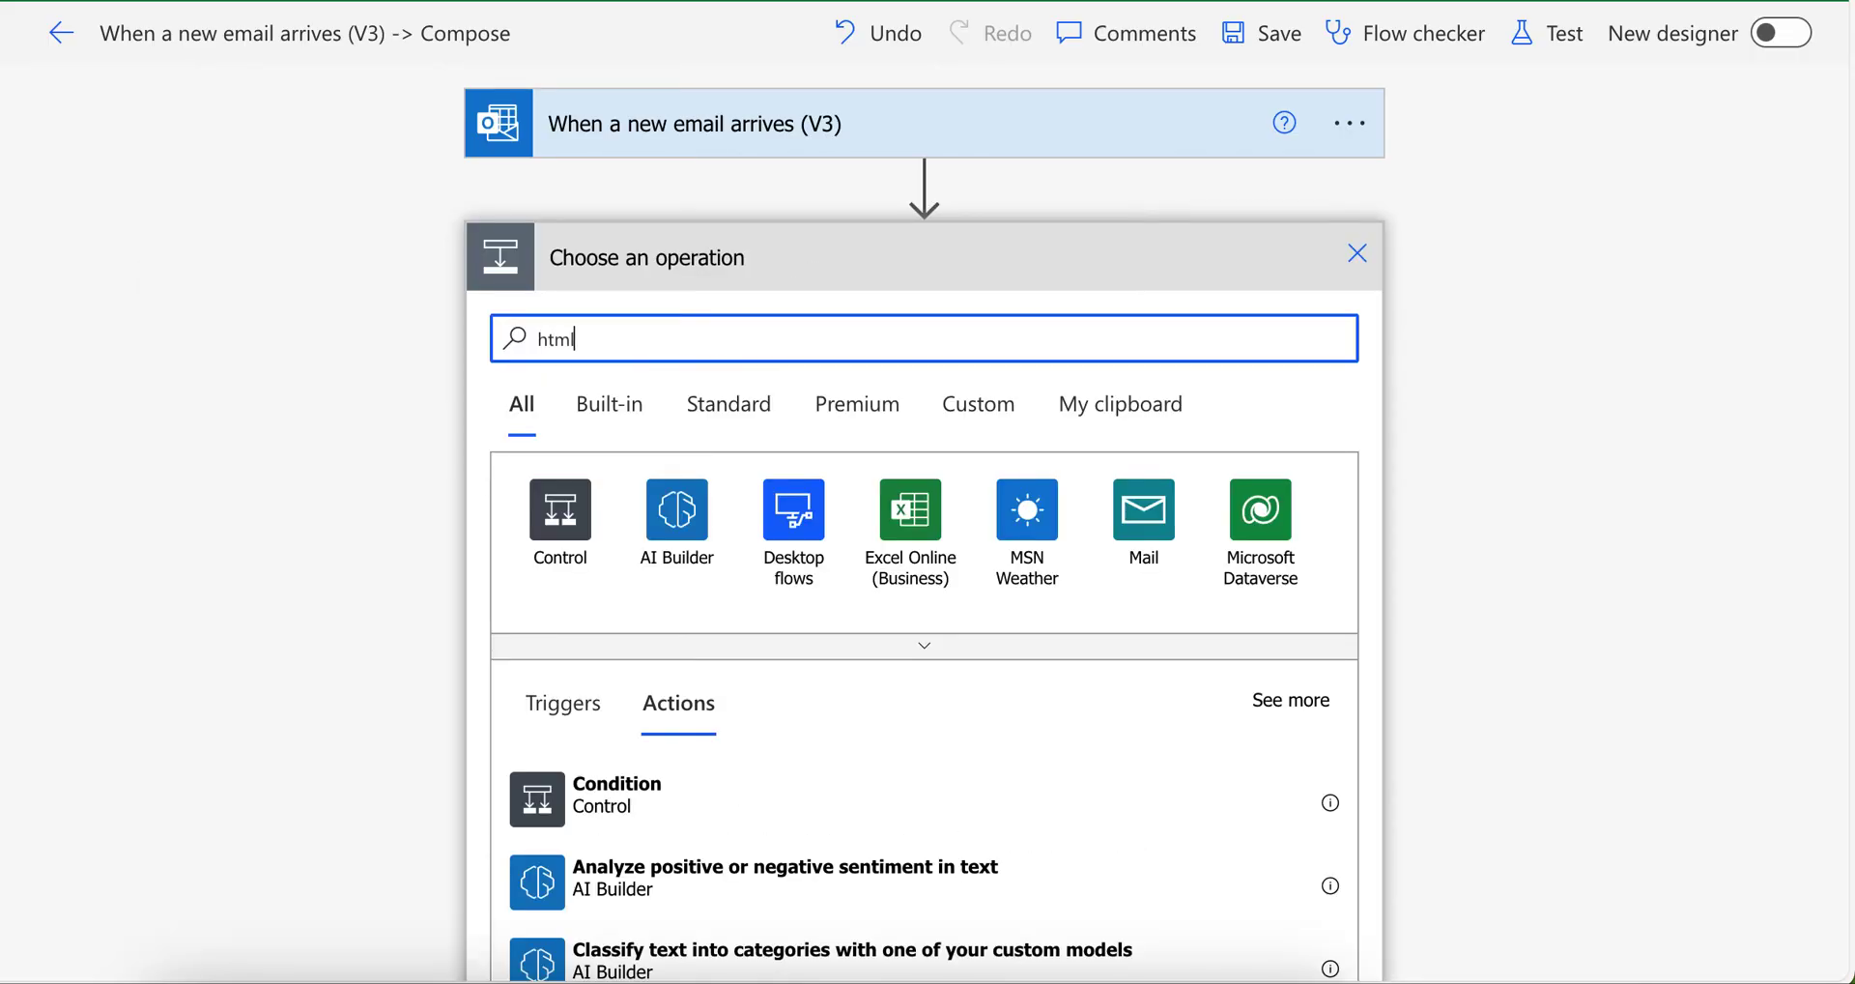
scroll(725, 329, "down", 3)
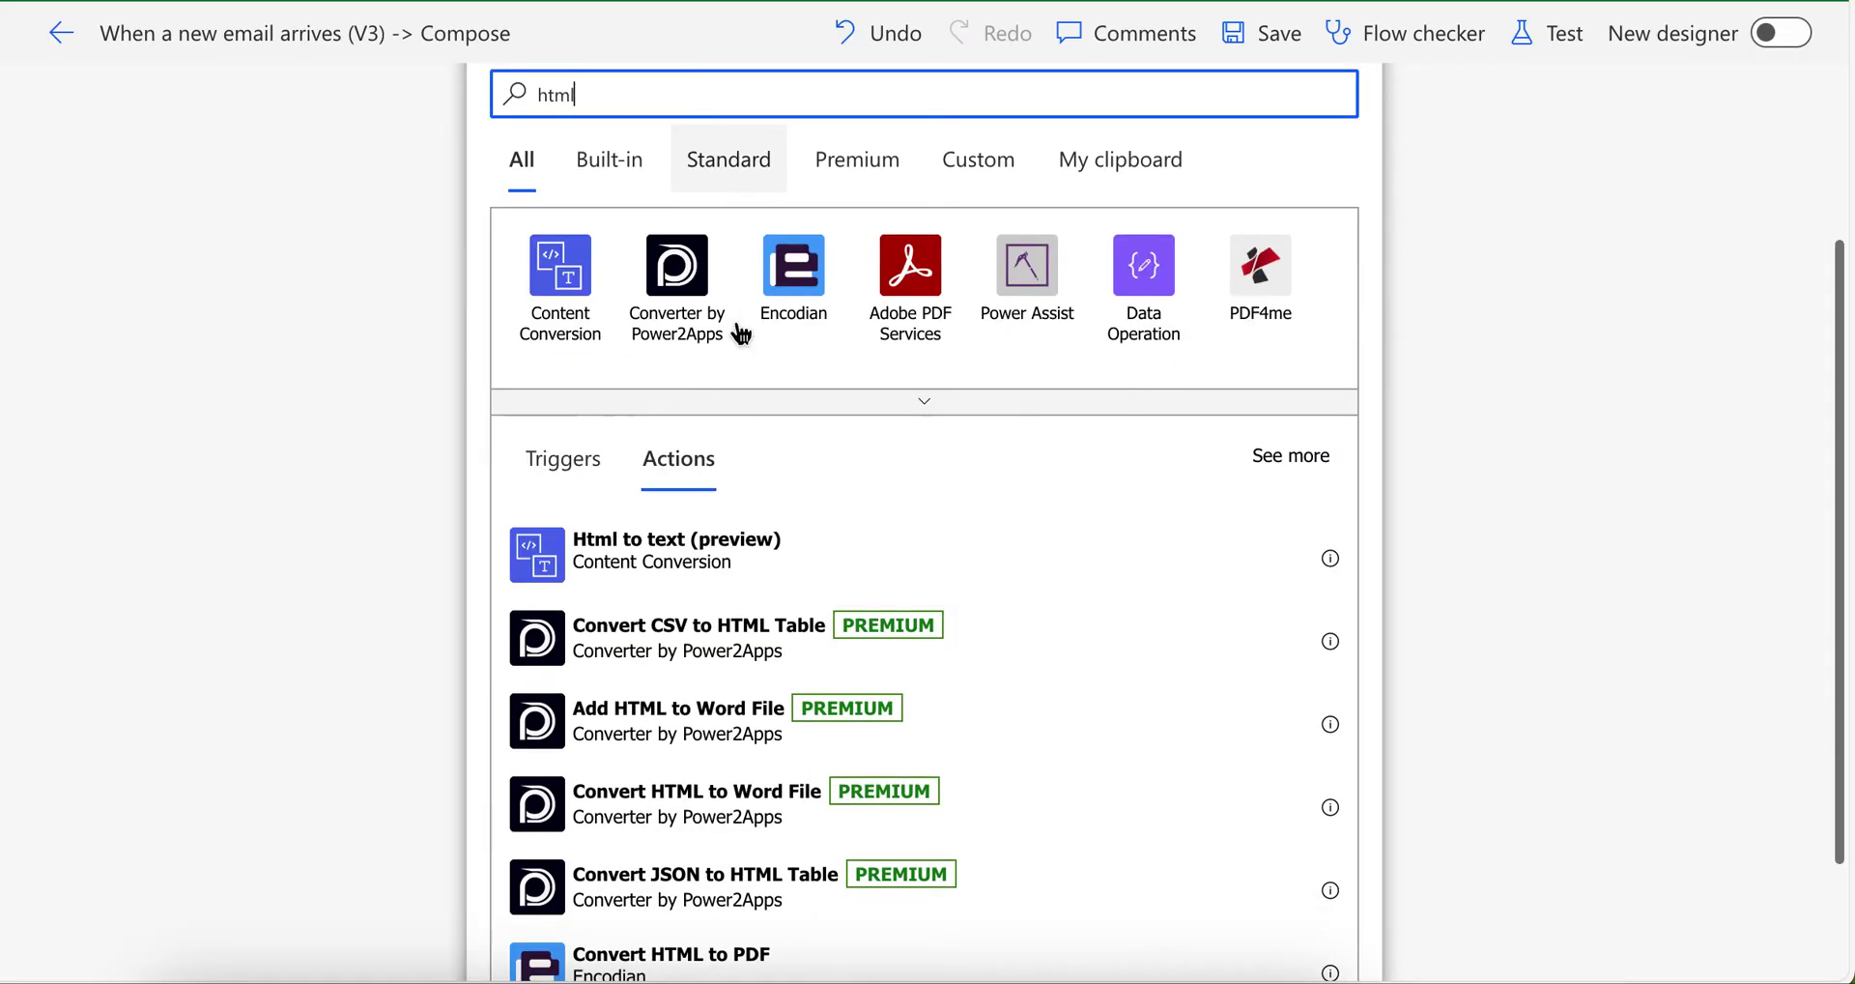
left_click(679, 563)
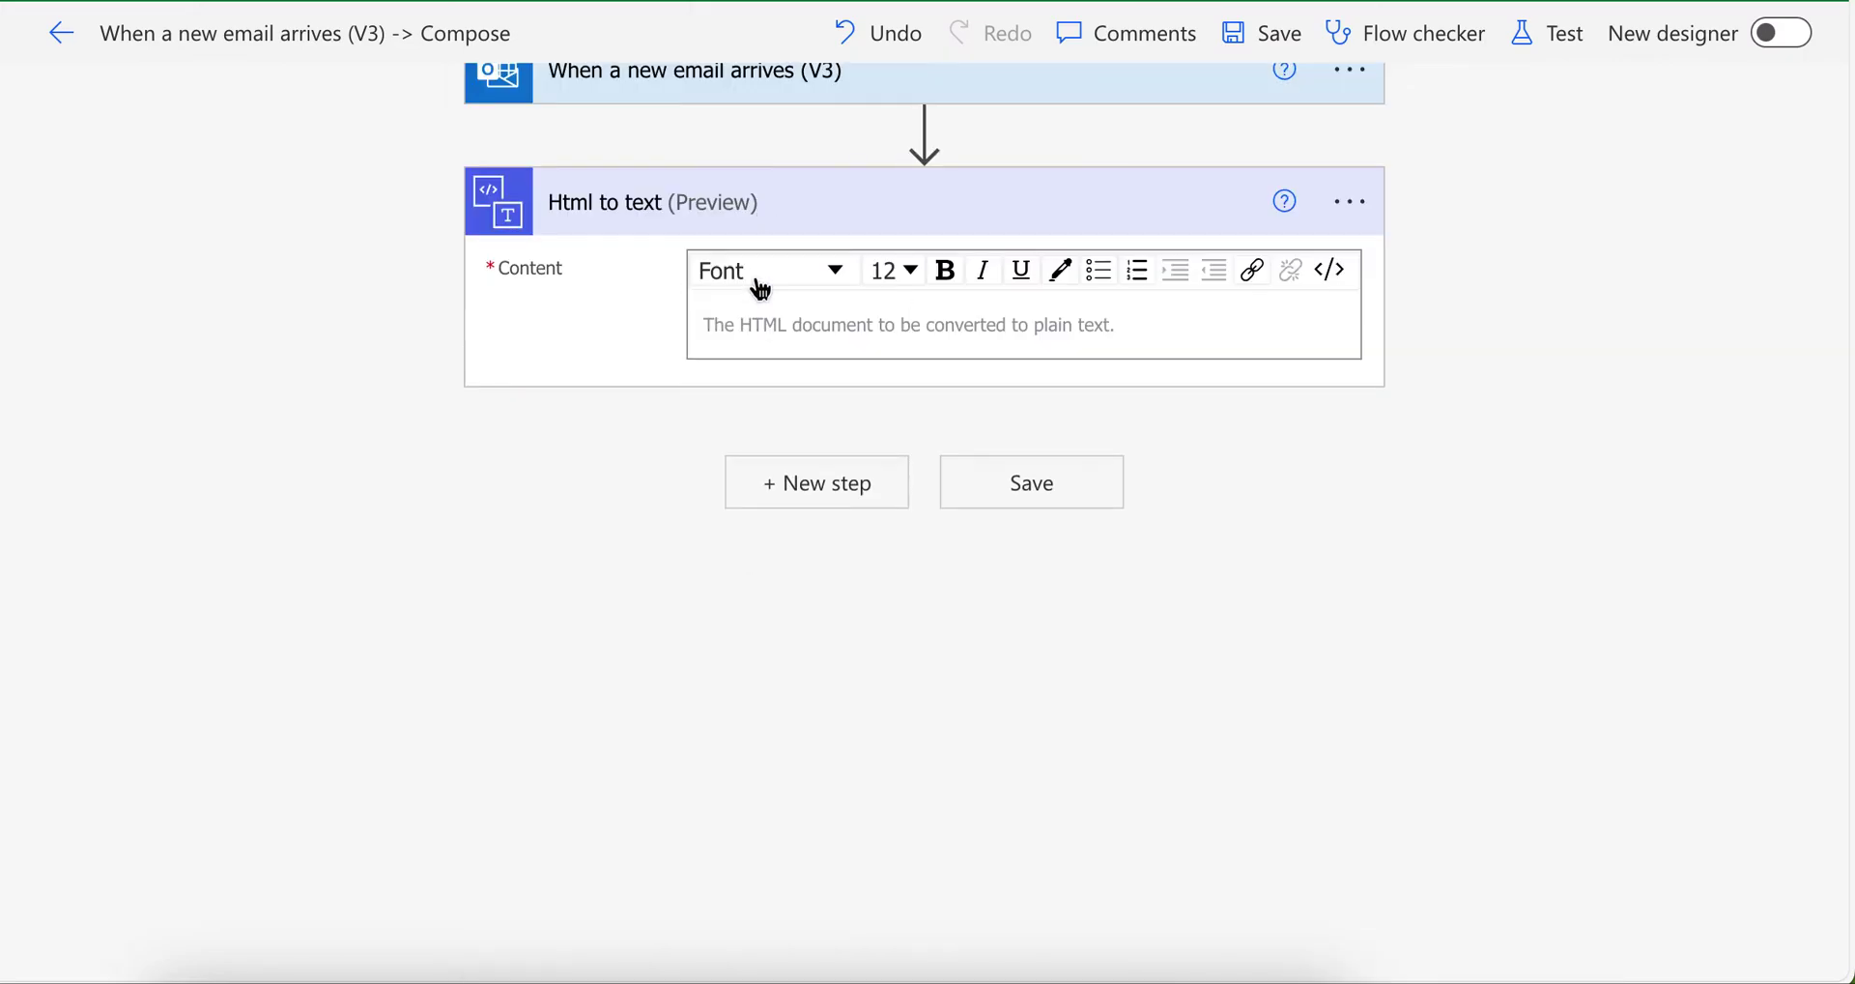
Set the Html to text content to the email's Body and check the name, address and phone lines of the EETest email in Outlook
left_click(770, 336)
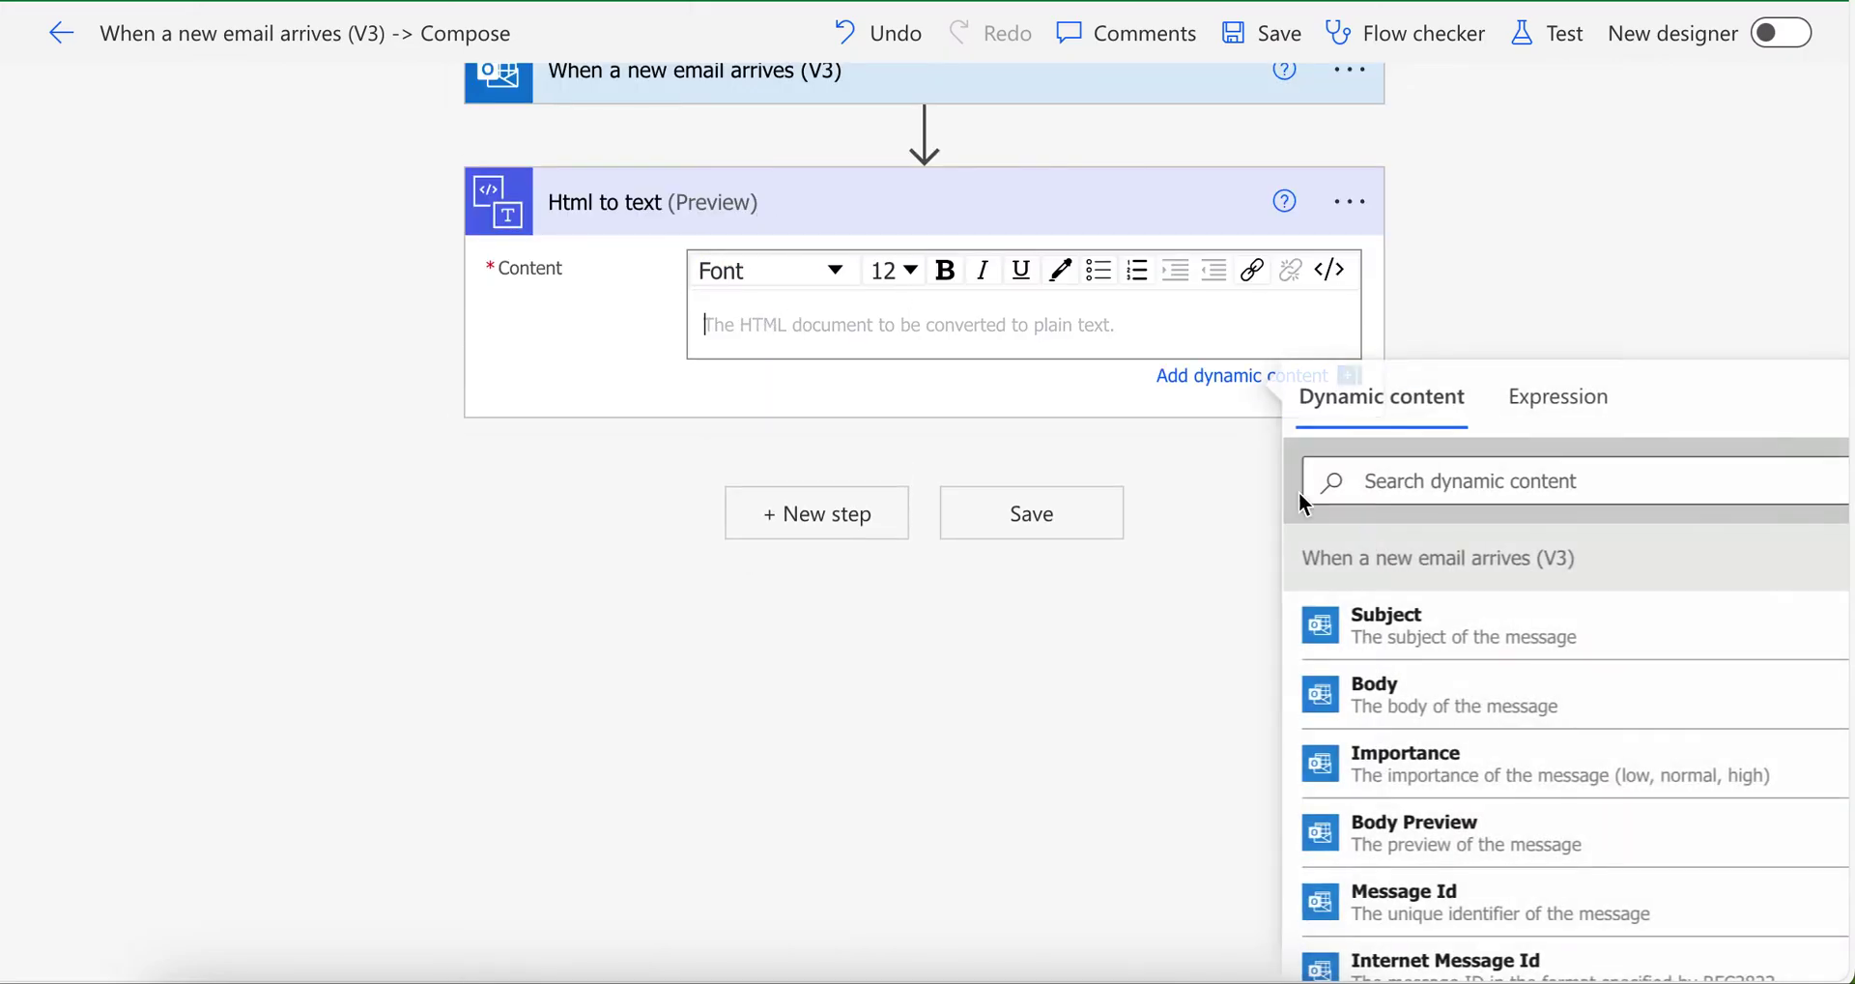
left_click(1381, 694)
left_click(1657, 275)
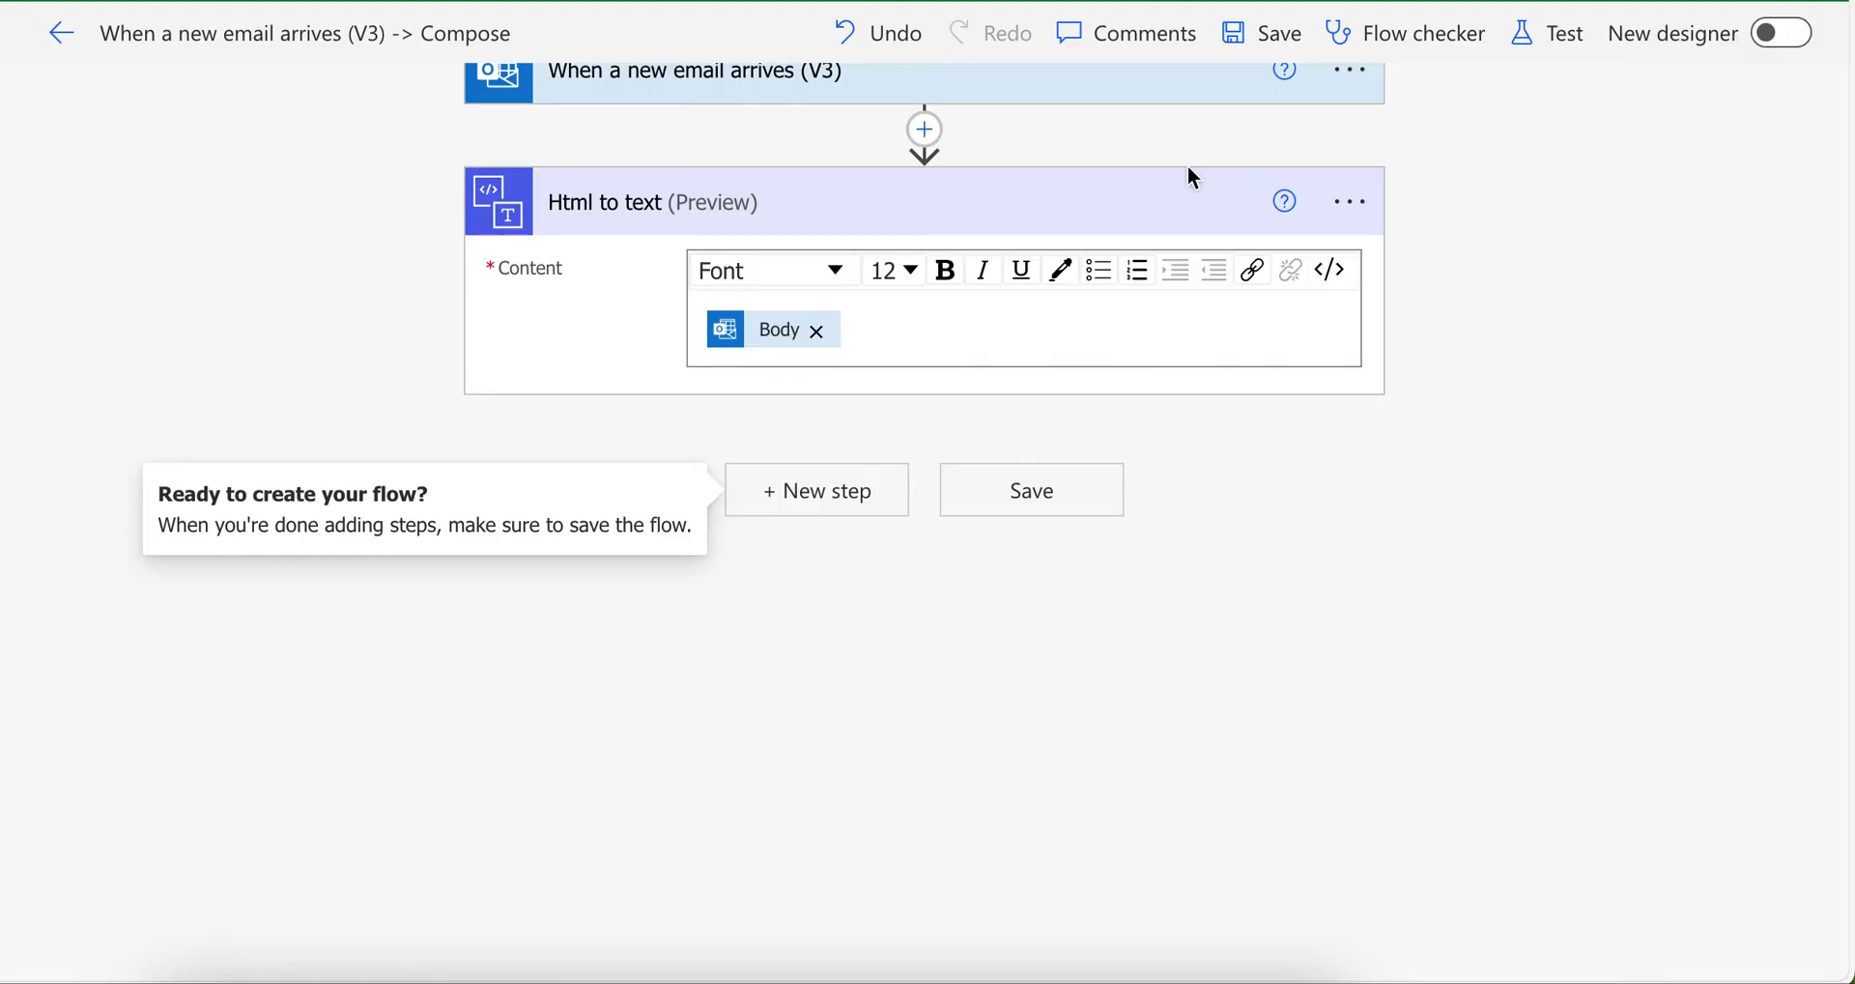
left_click(782, 147)
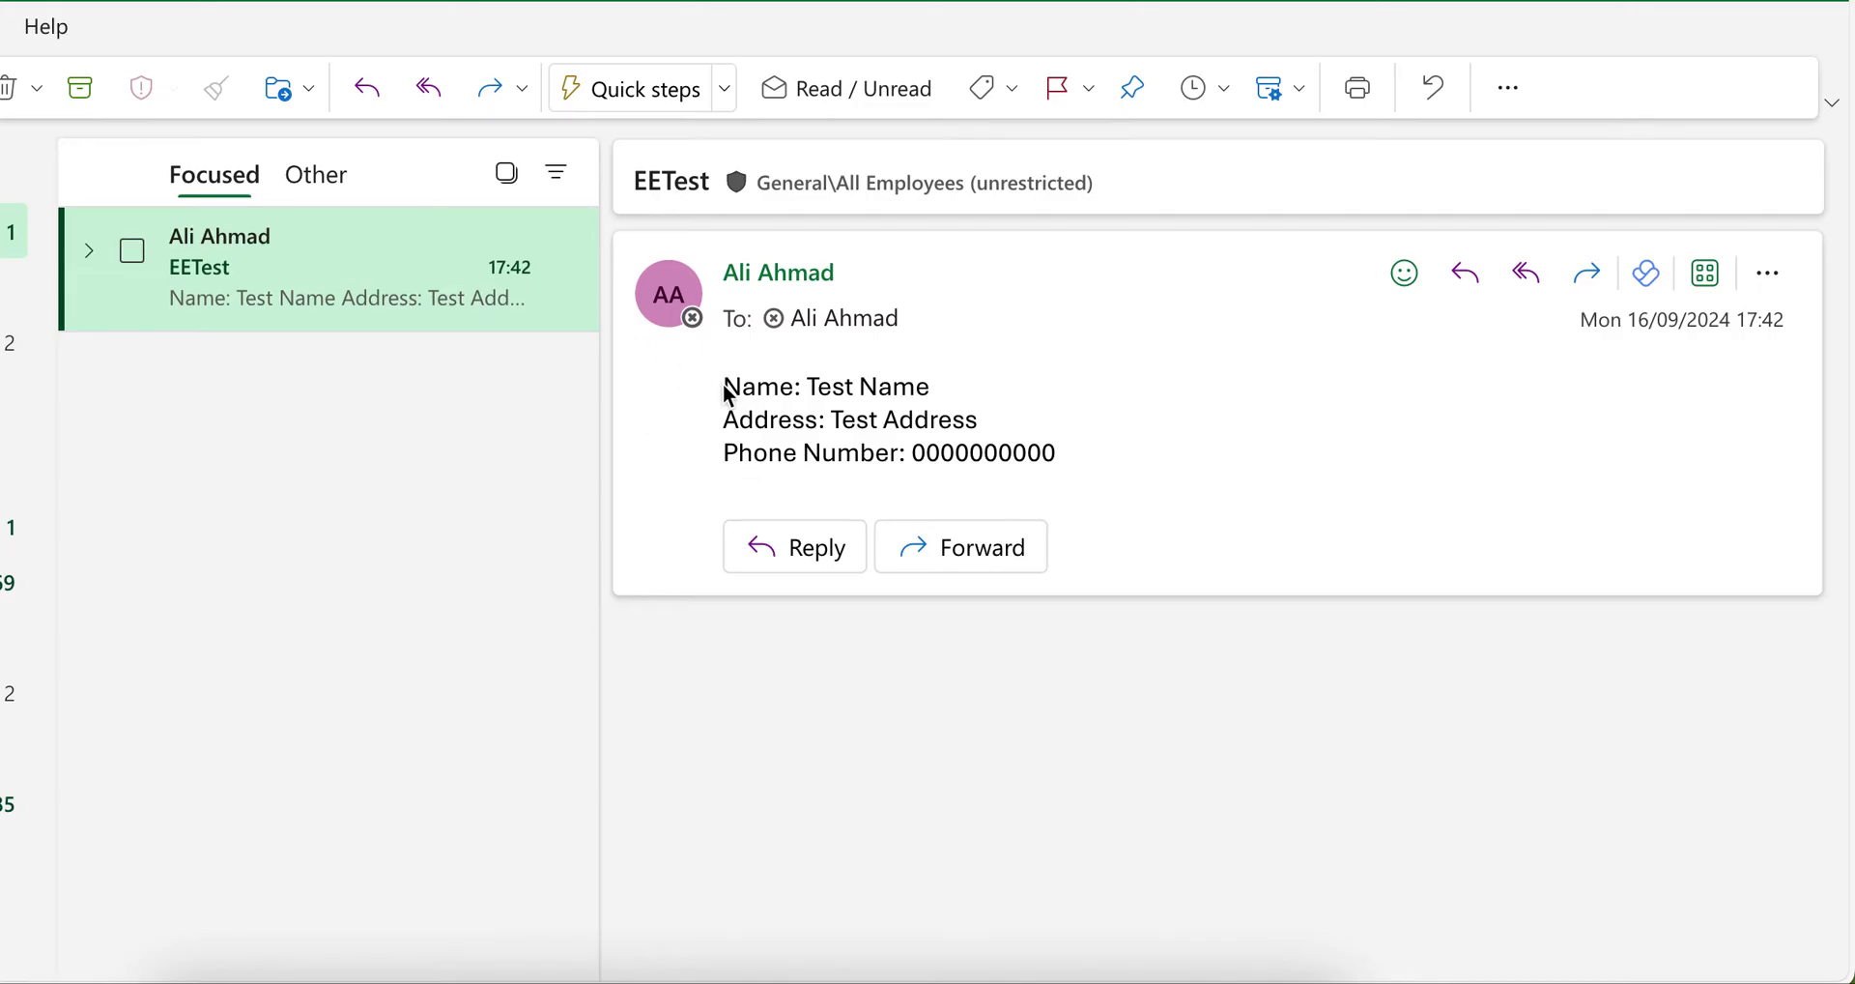
left_click_drag(724, 385, 1039, 450)
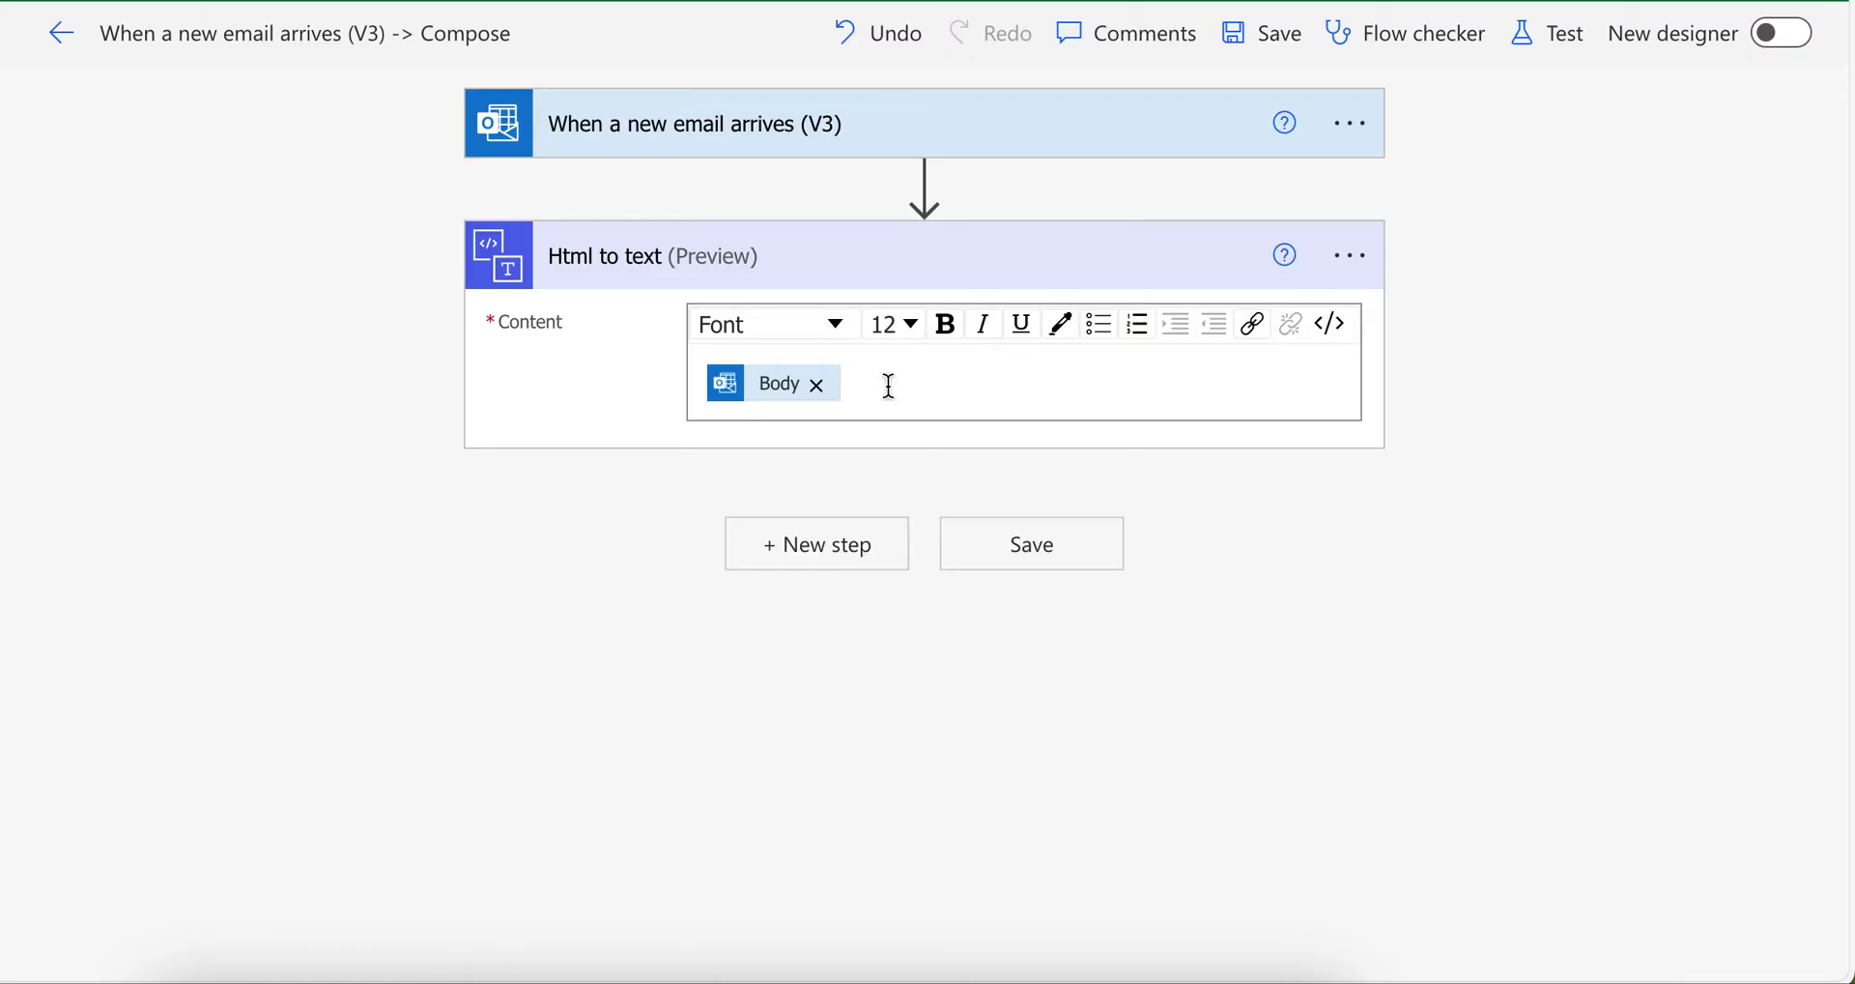
Add a Data Operation Compose action below Html to text and rename it Name
left_click(826, 548)
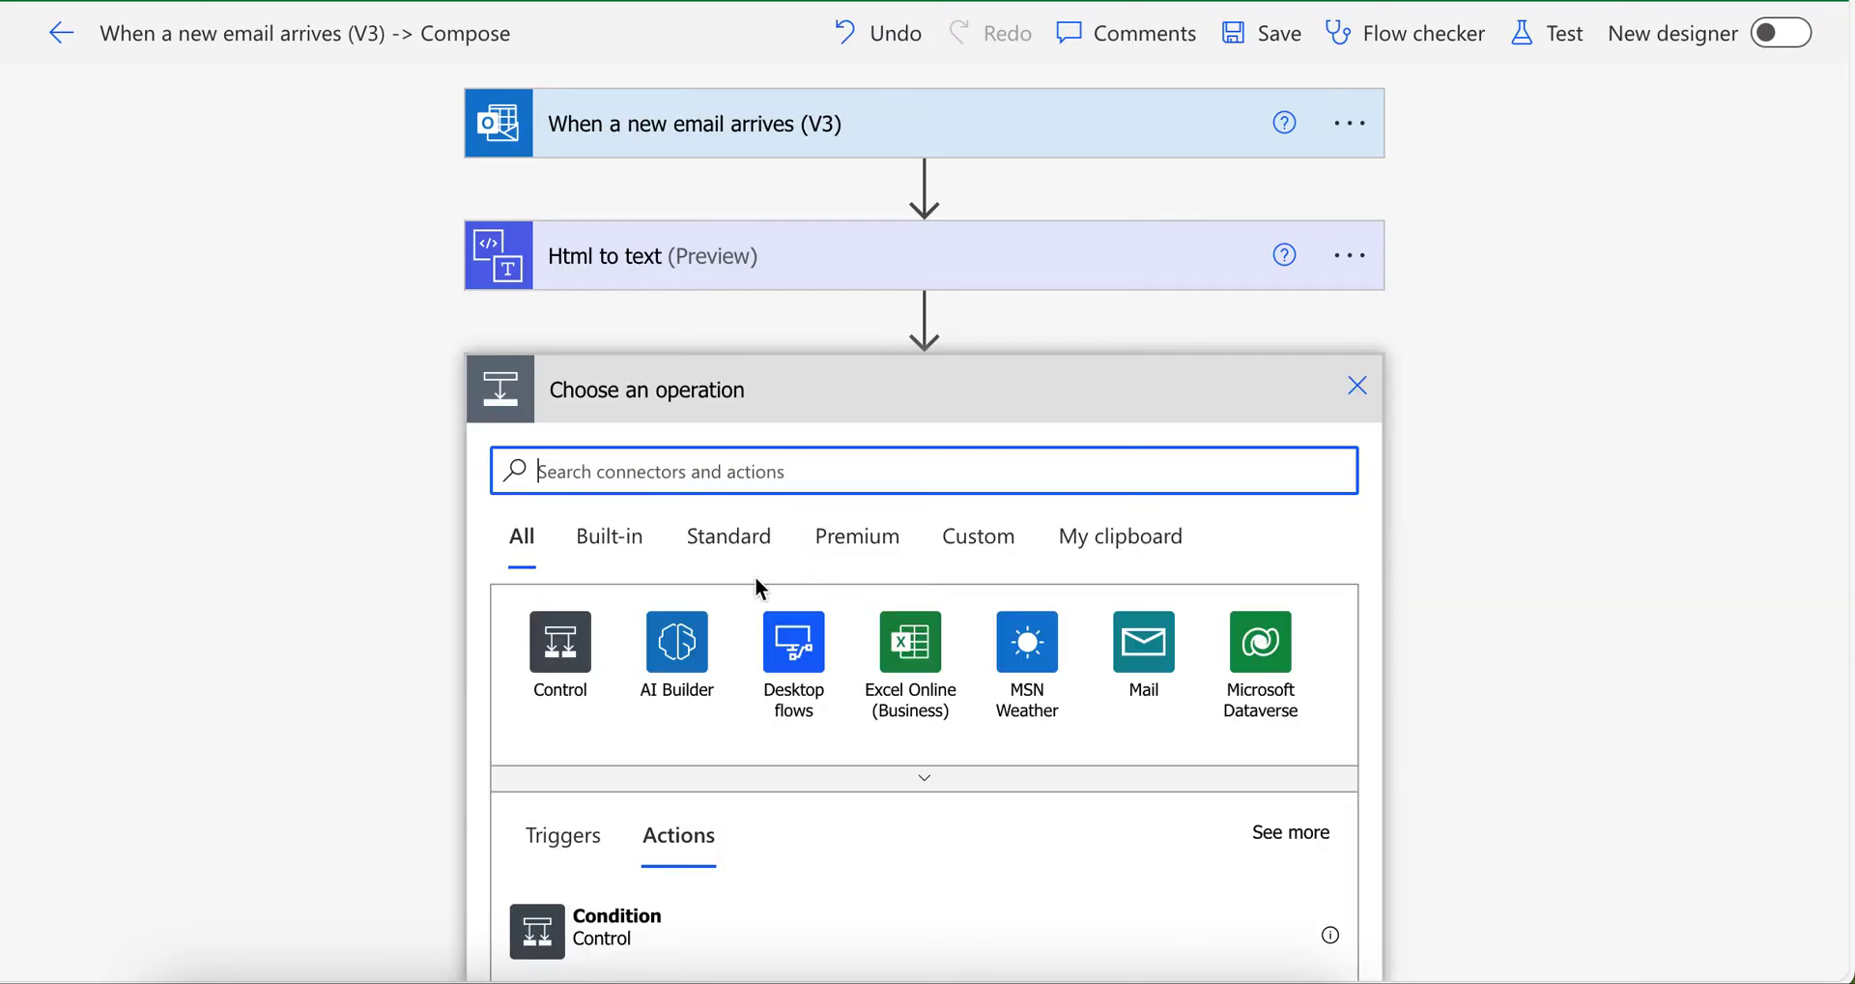
type("compose")
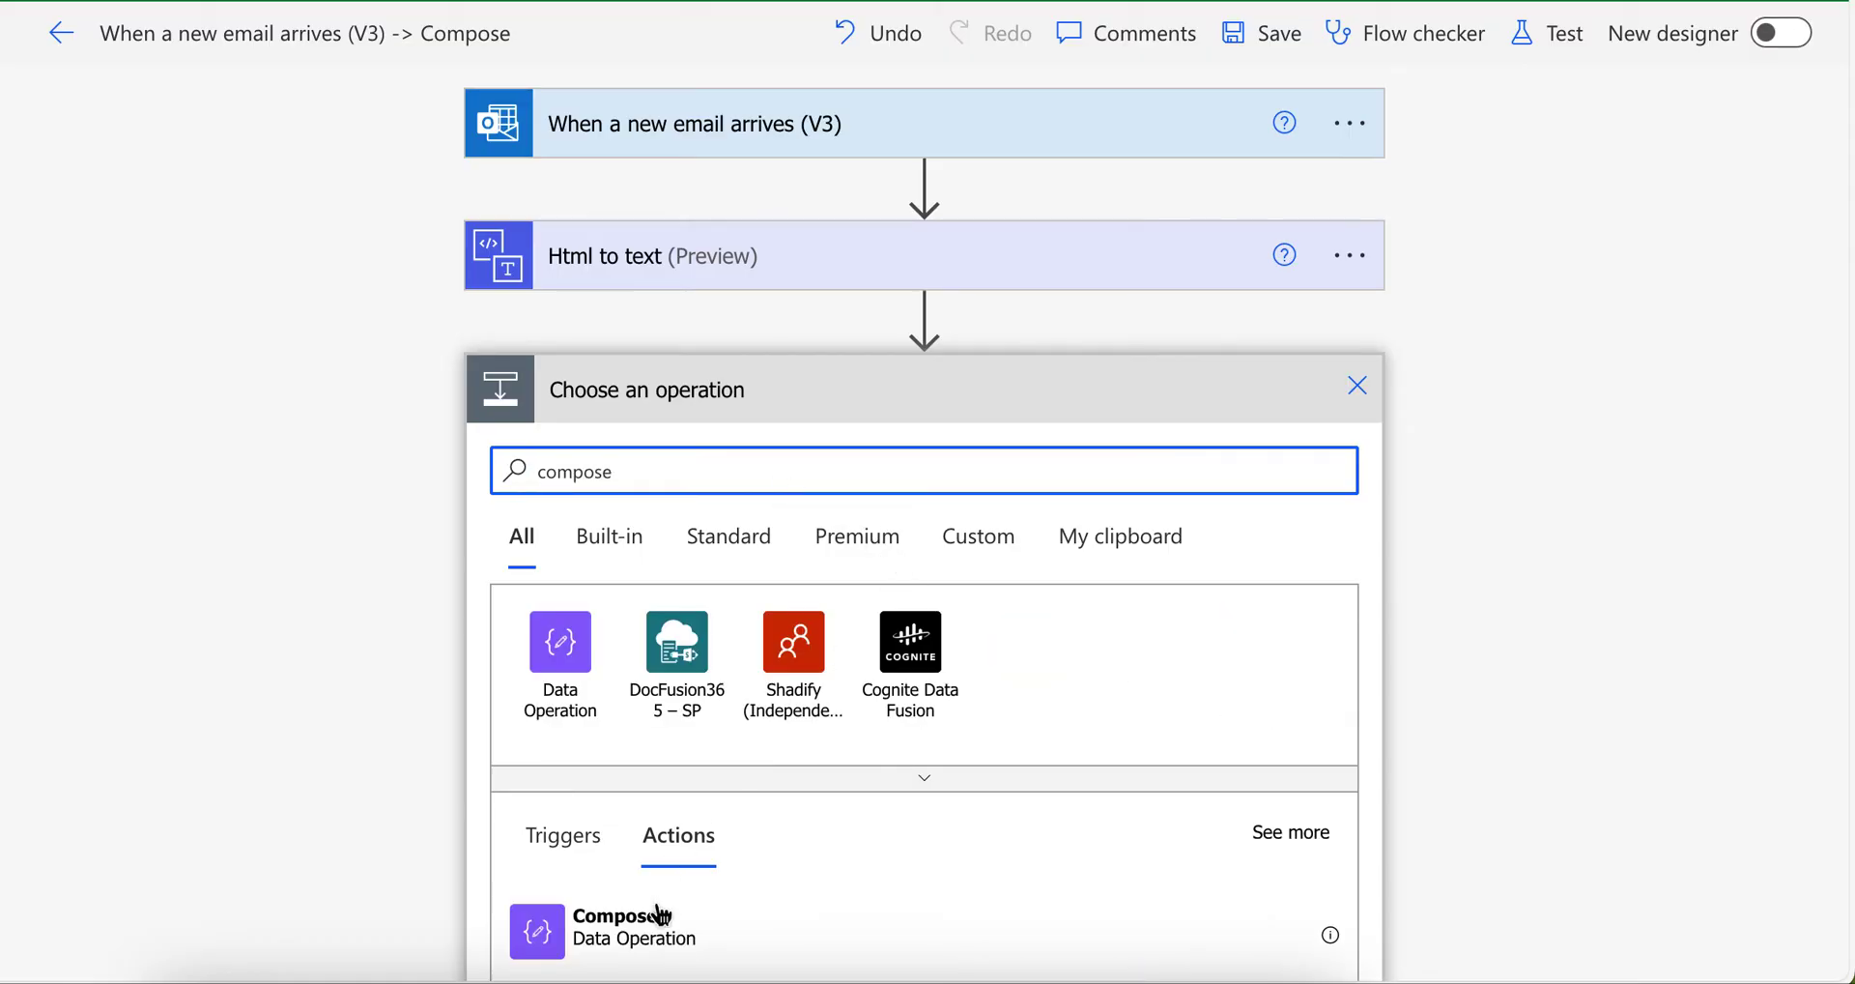
left_click(661, 915)
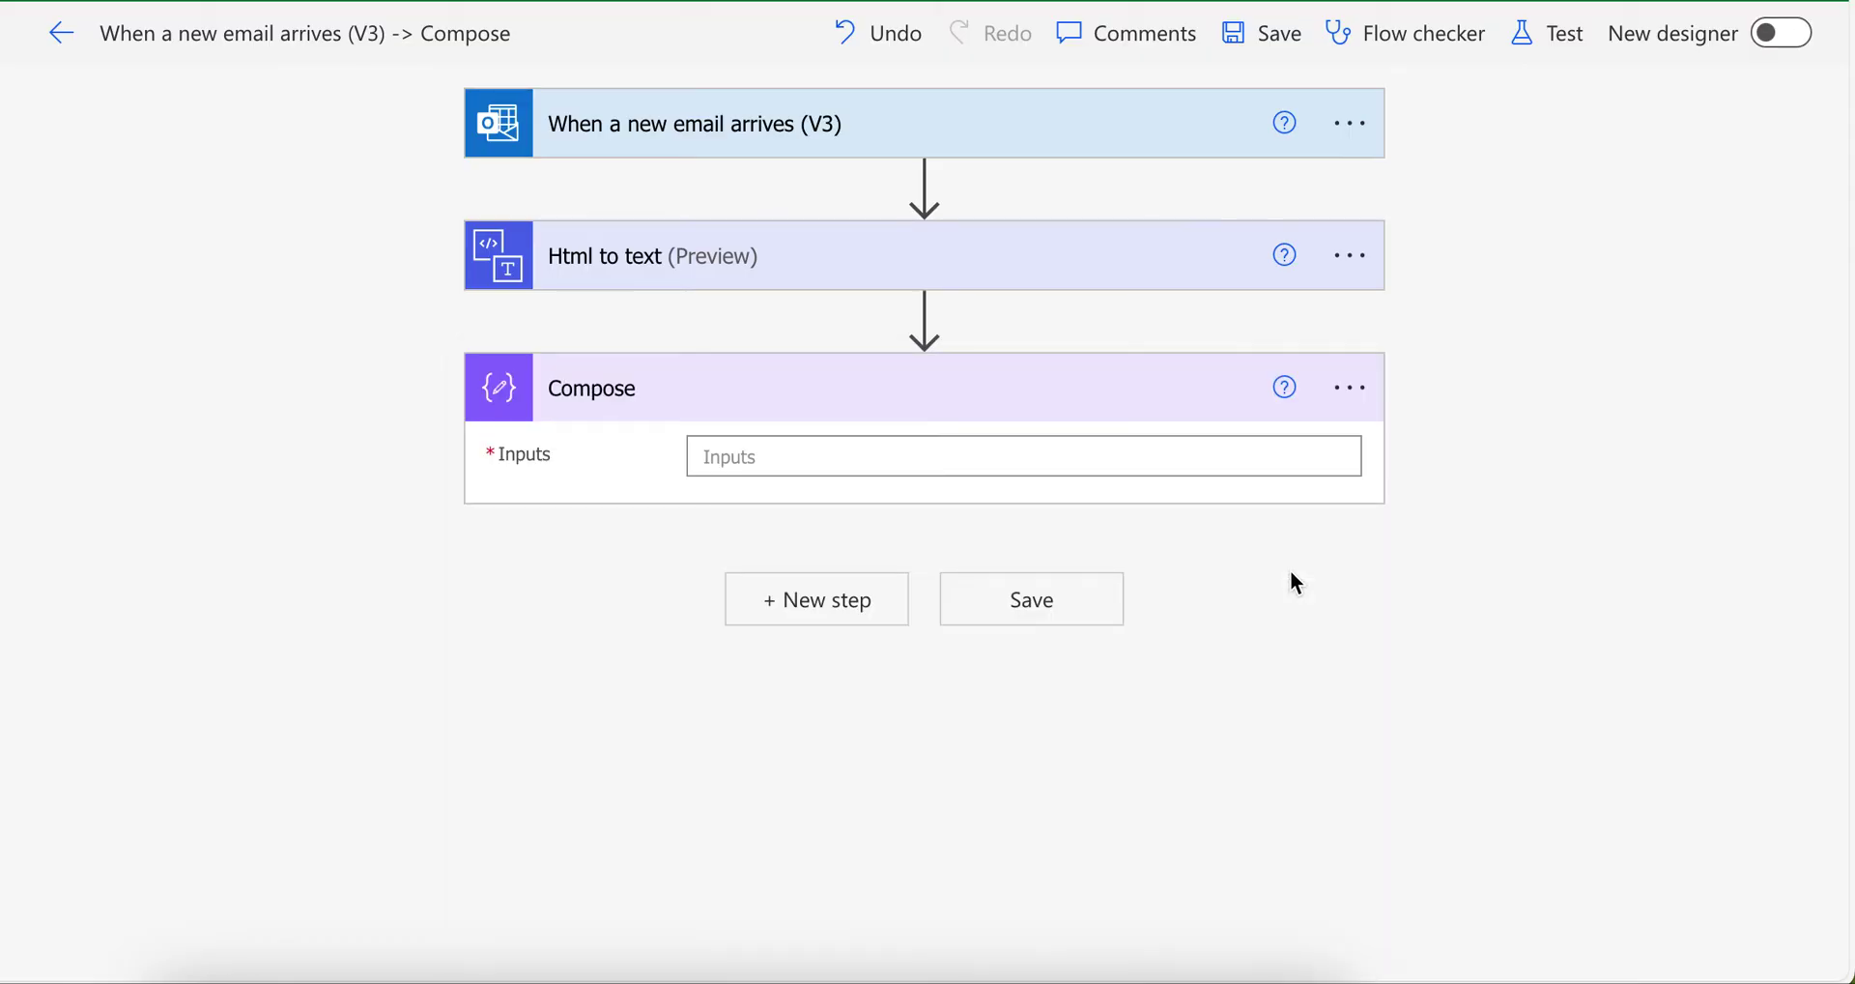
left_click(1352, 389)
left_click(1460, 493)
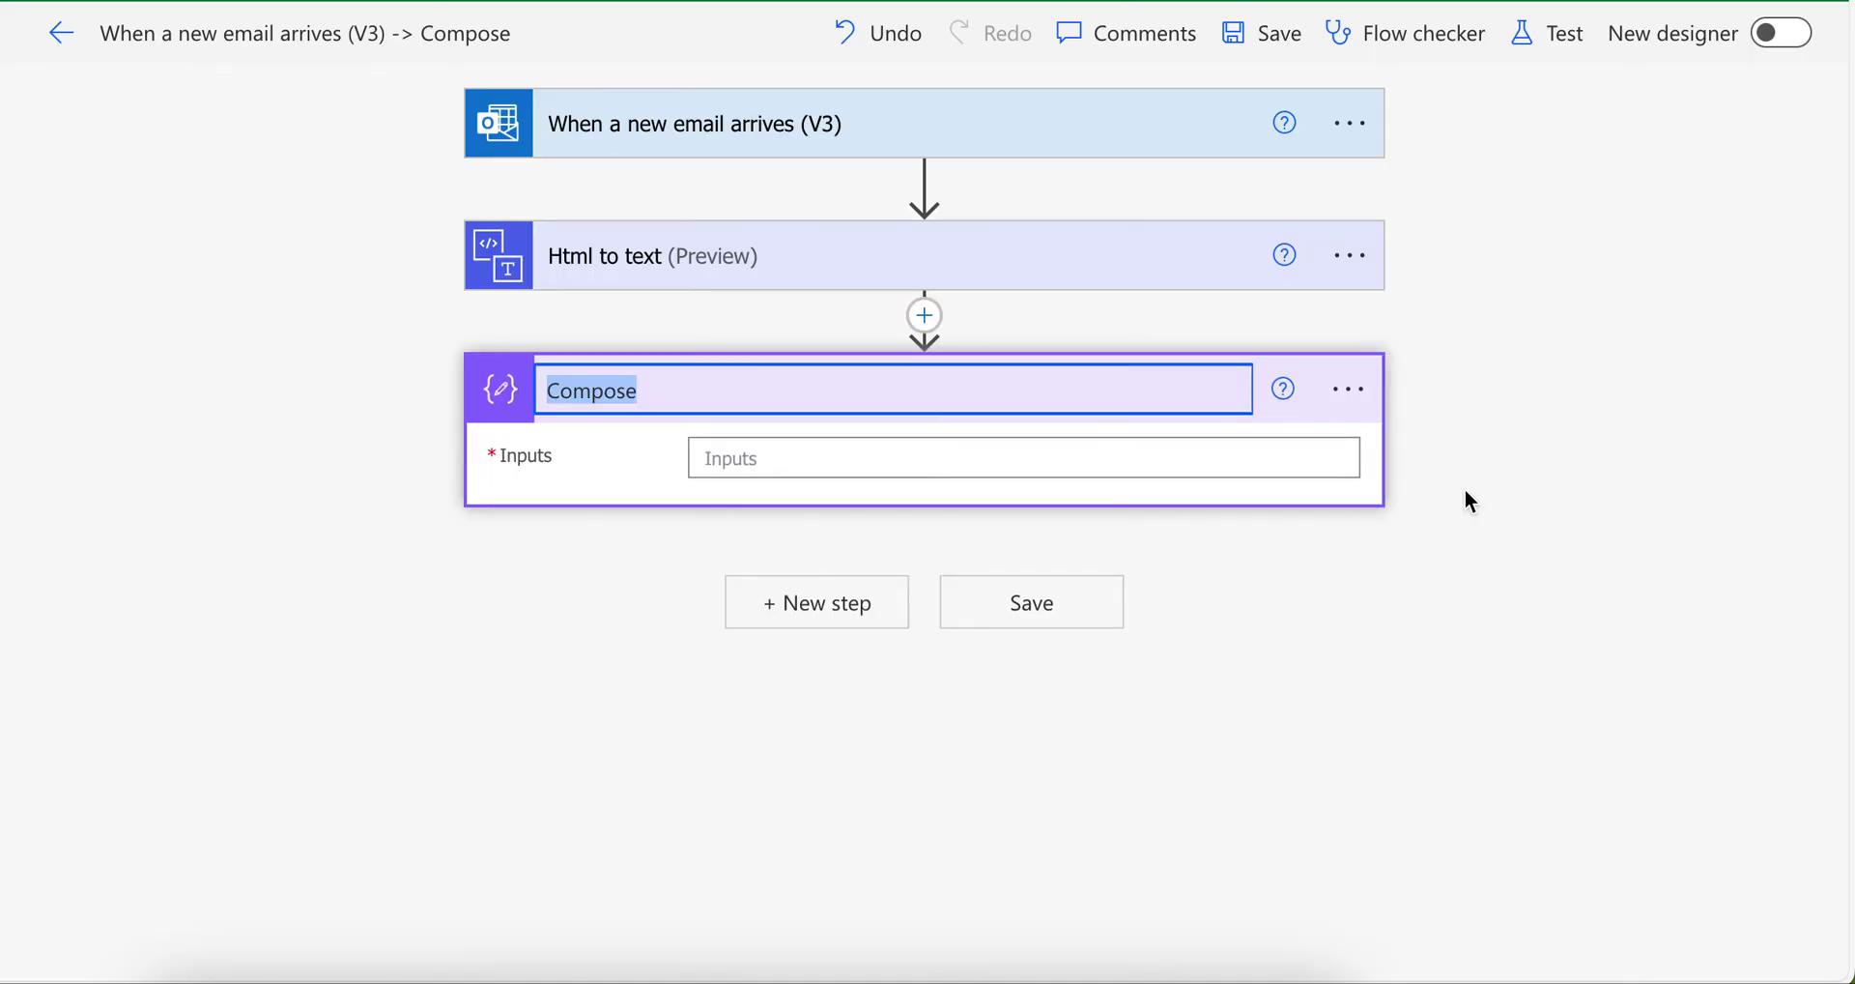
type("Name")
left_click(878, 459)
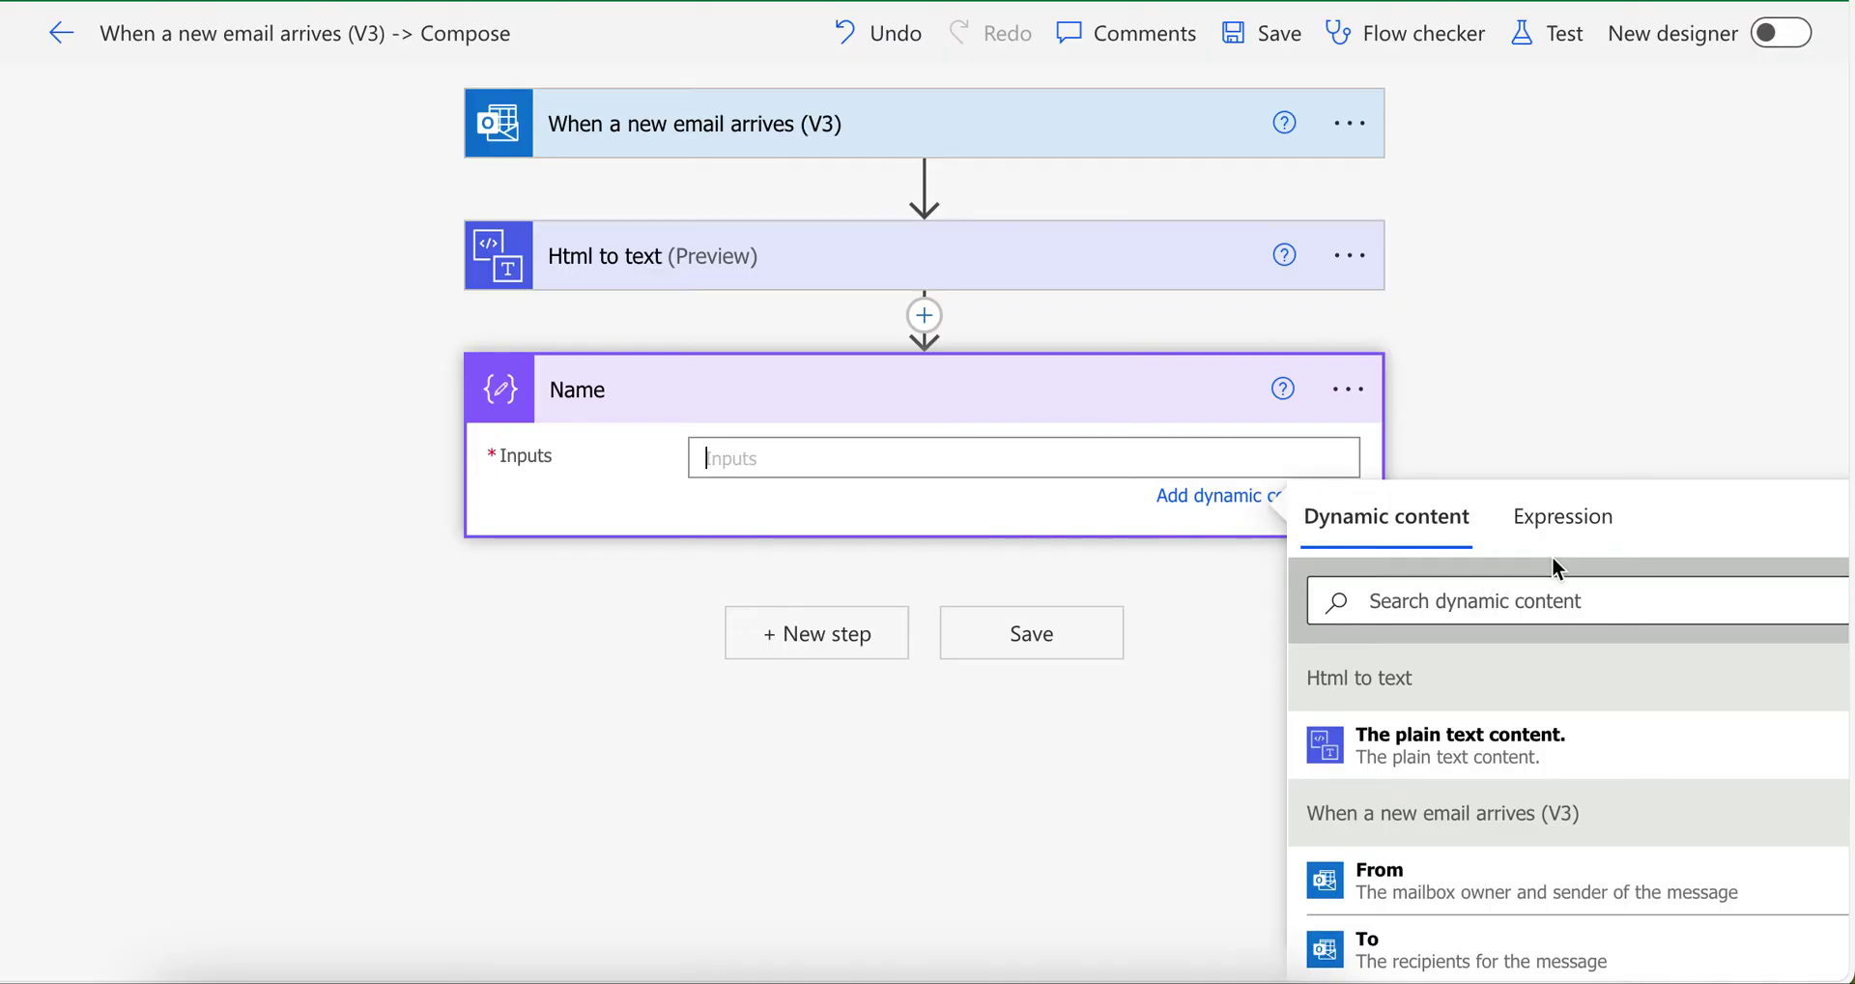
left_click(1571, 537)
type("spl")
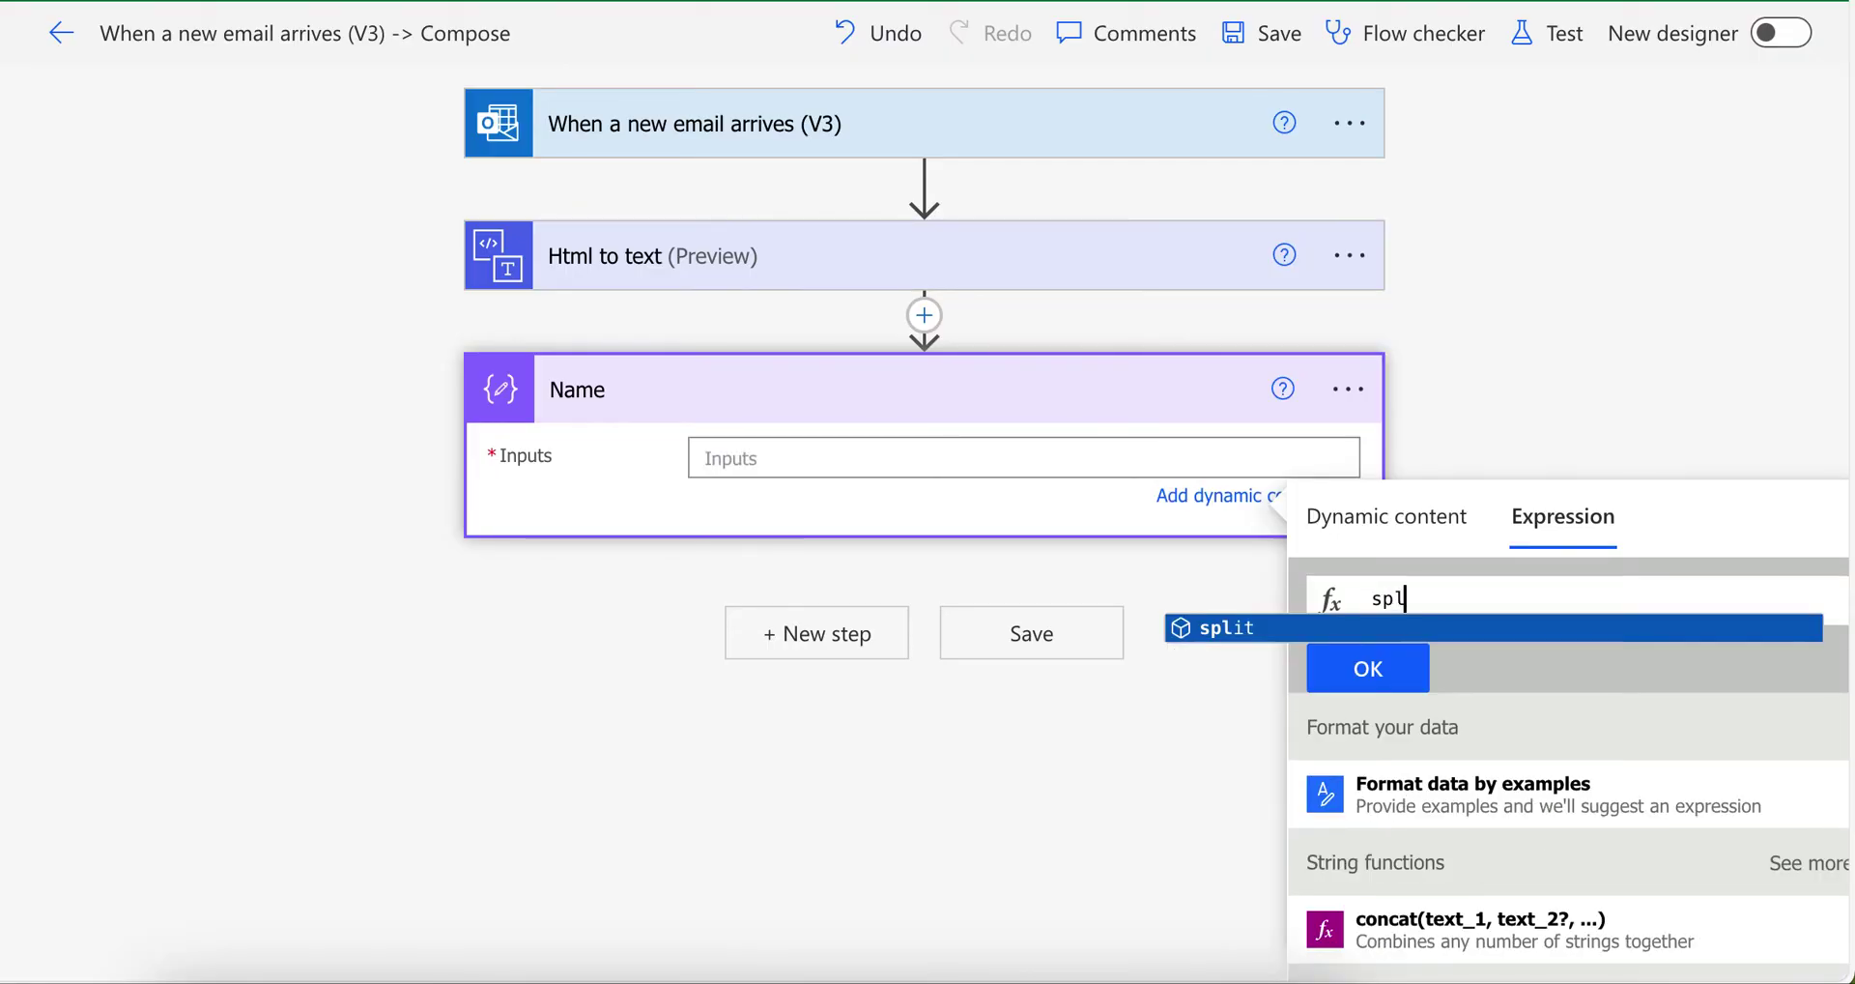
type("it(")
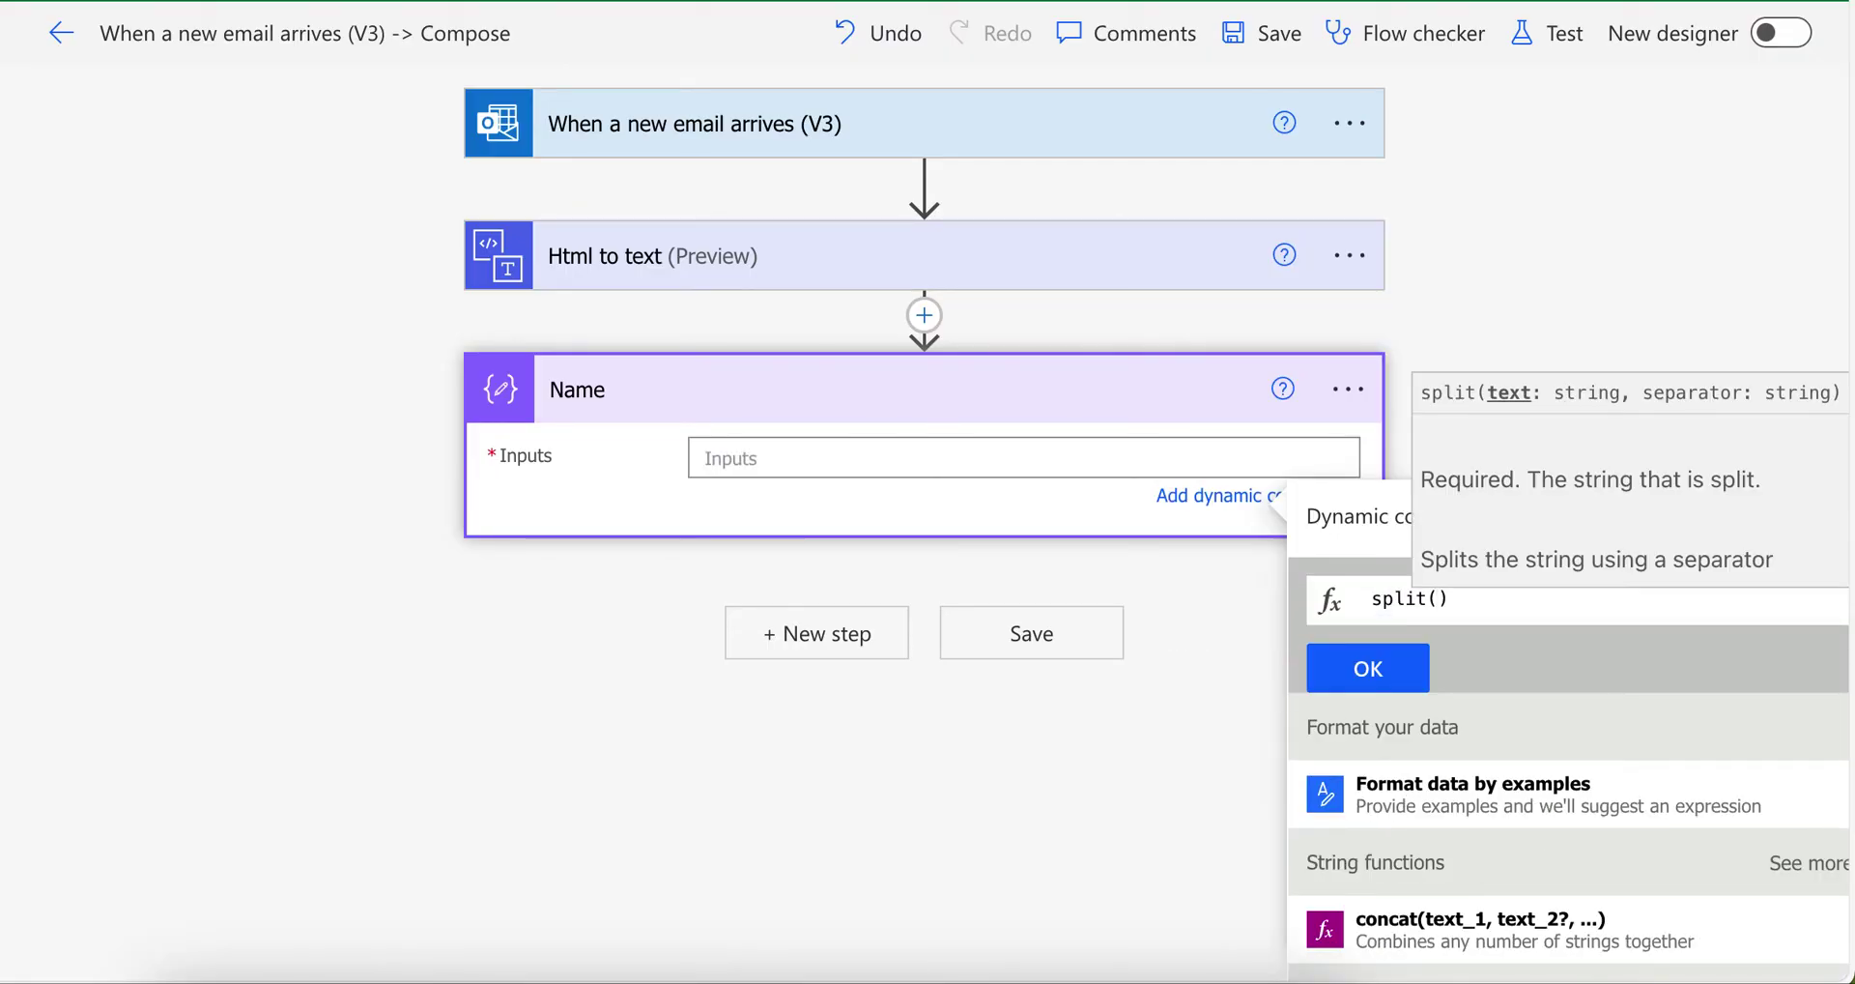
left_click(1370, 512)
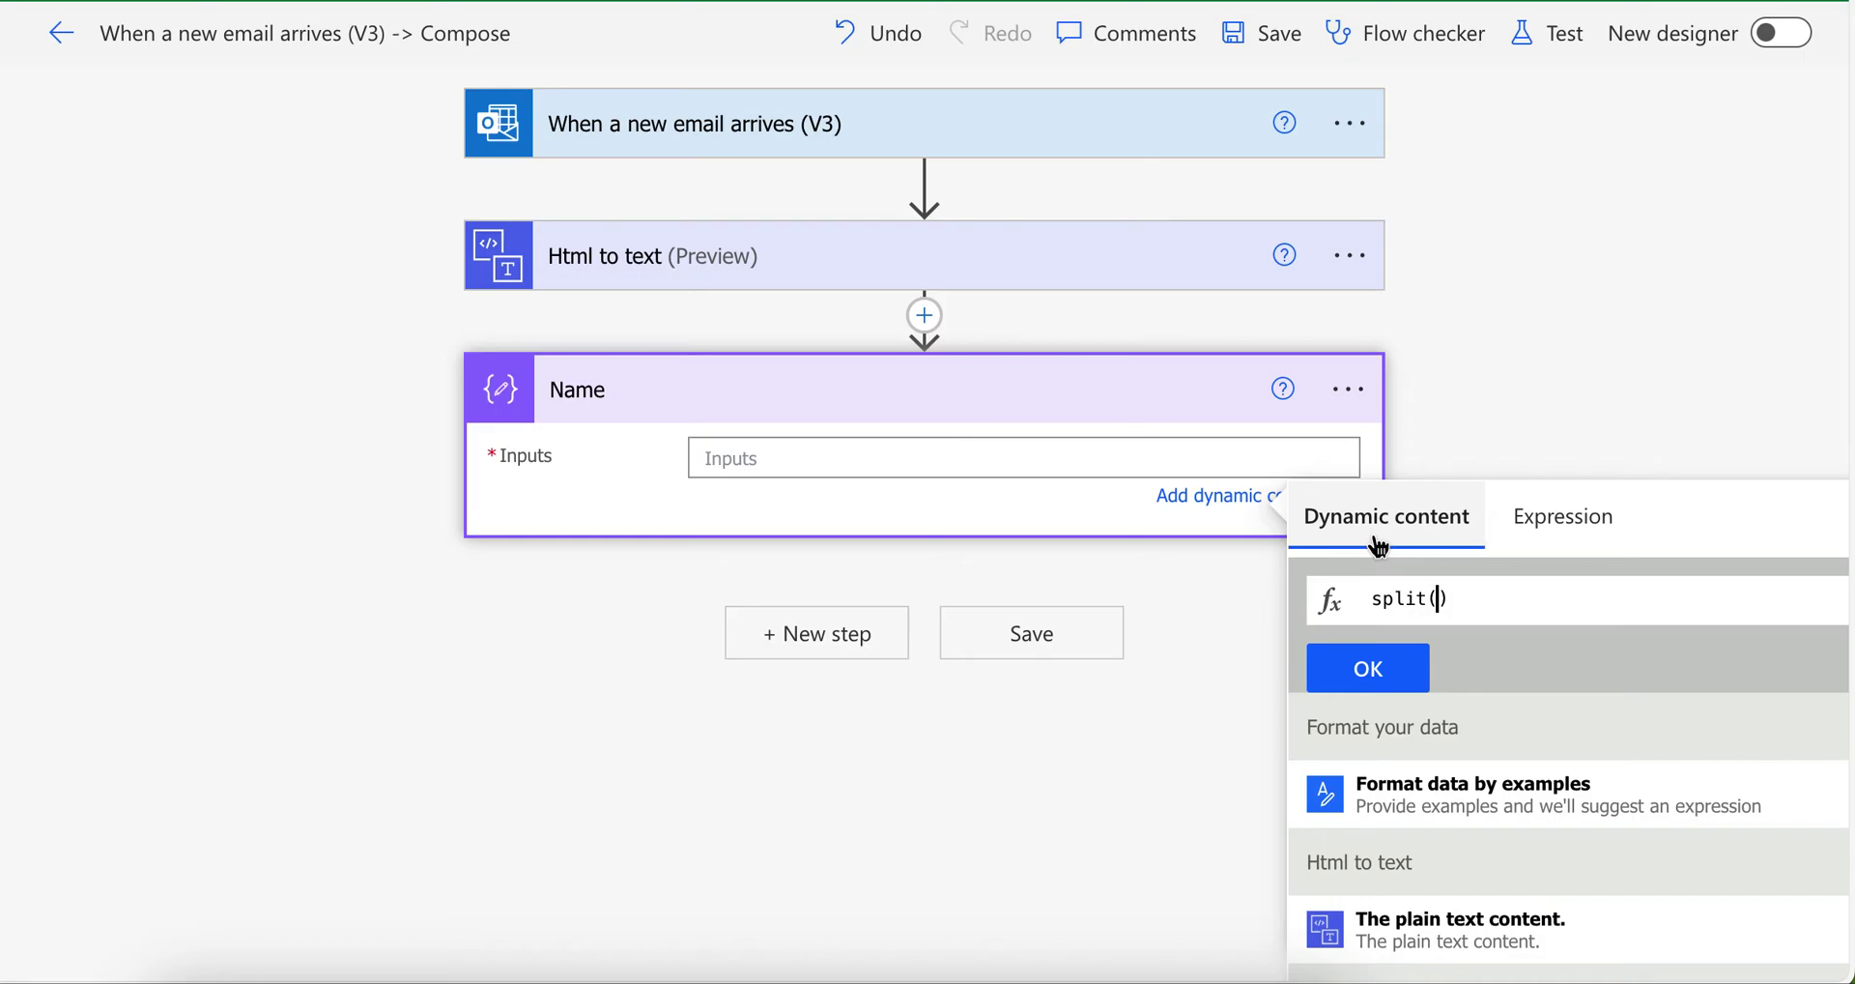
left_click(1467, 778)
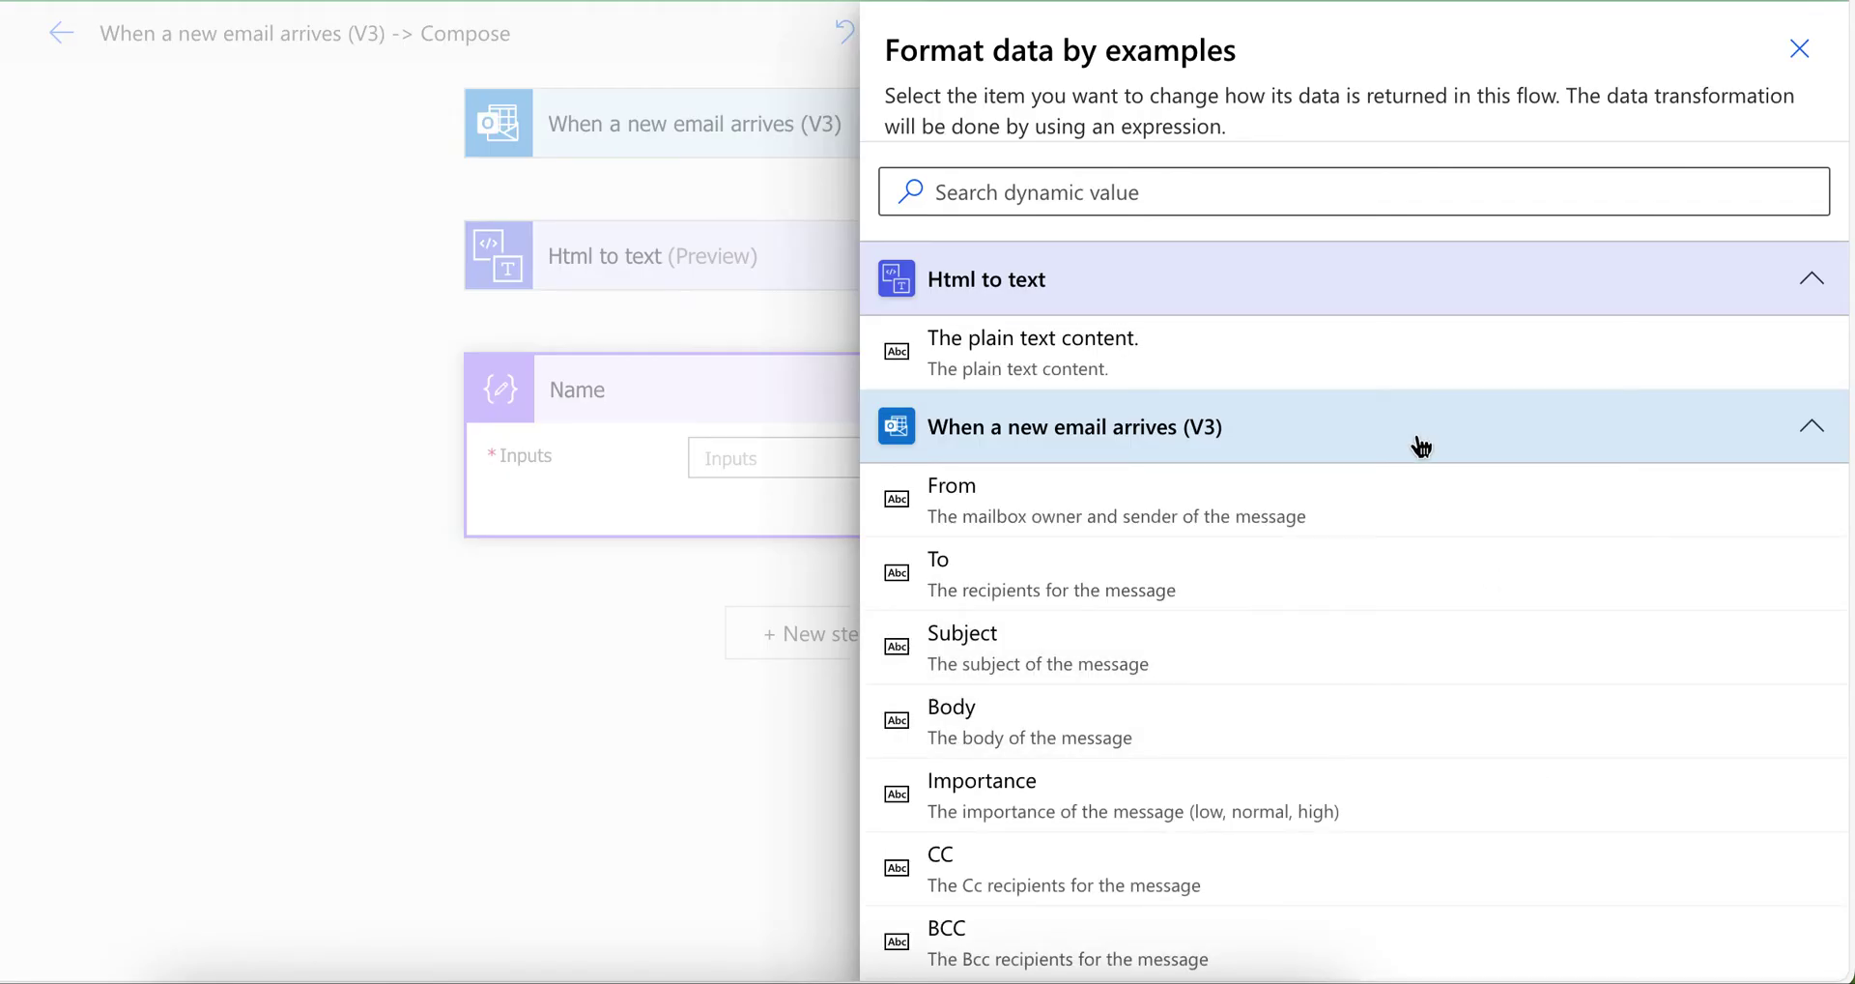
left_click(1171, 375)
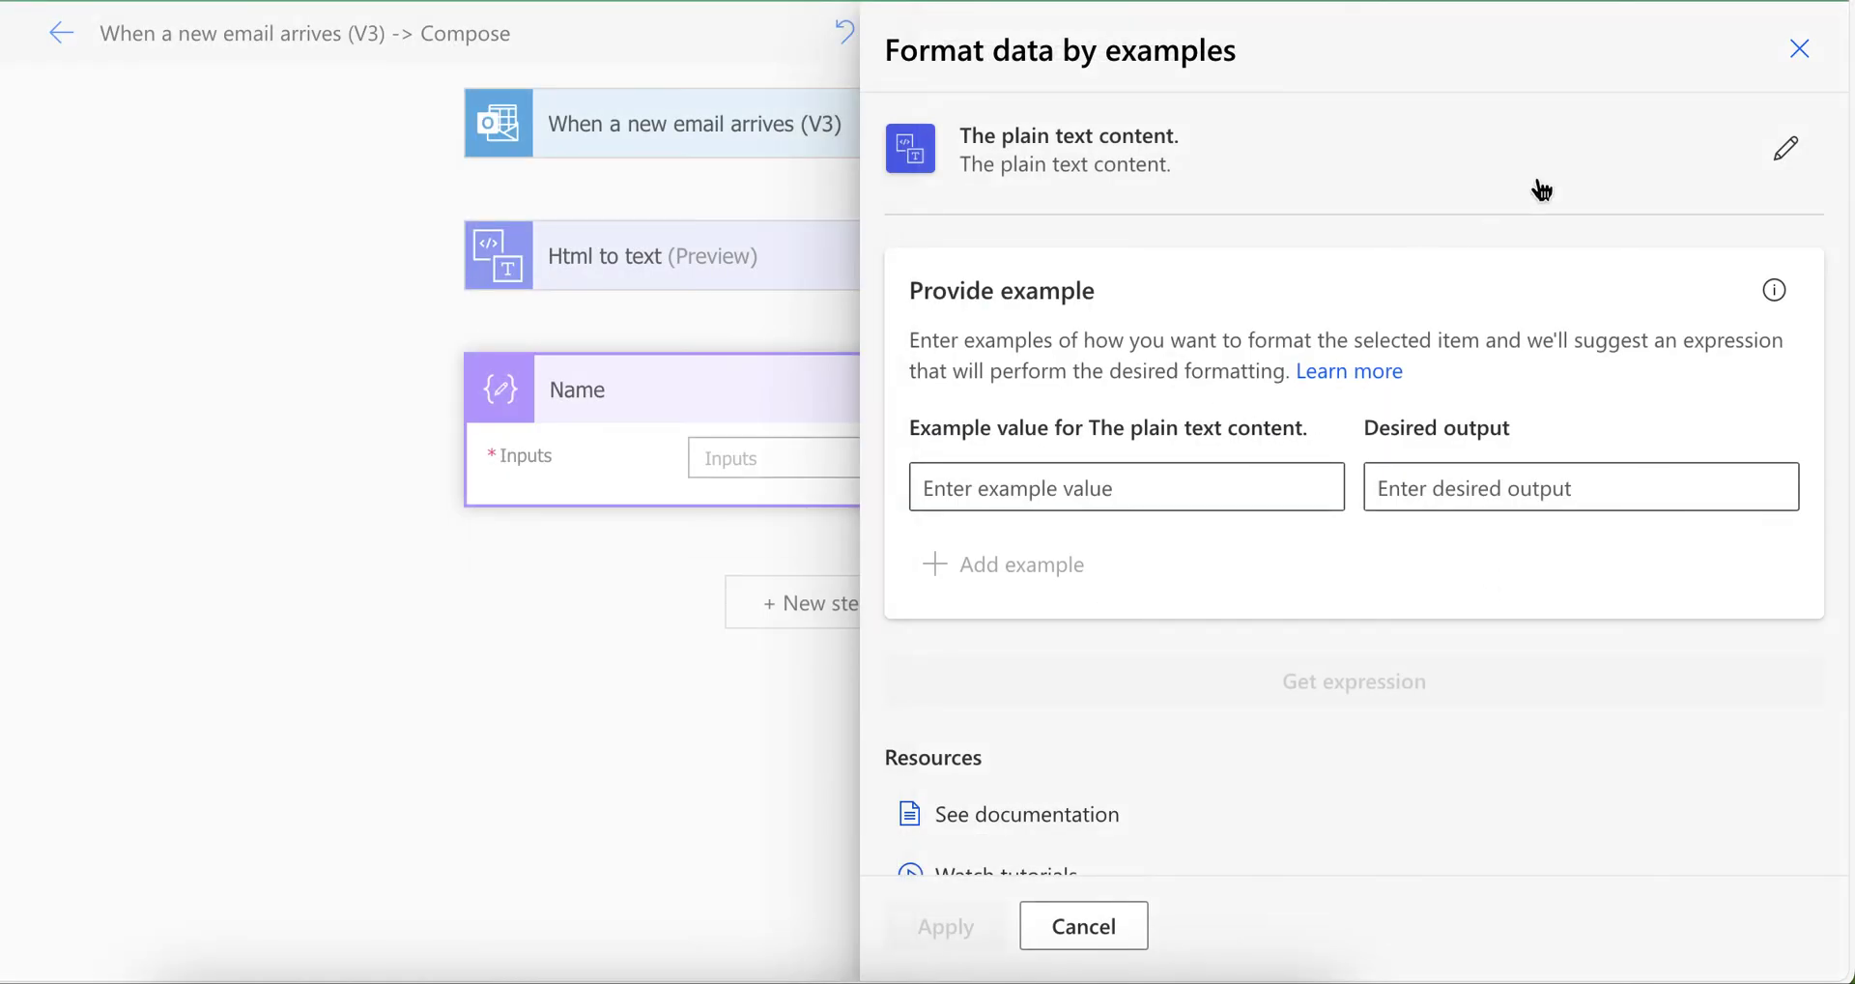
left_click(1799, 49)
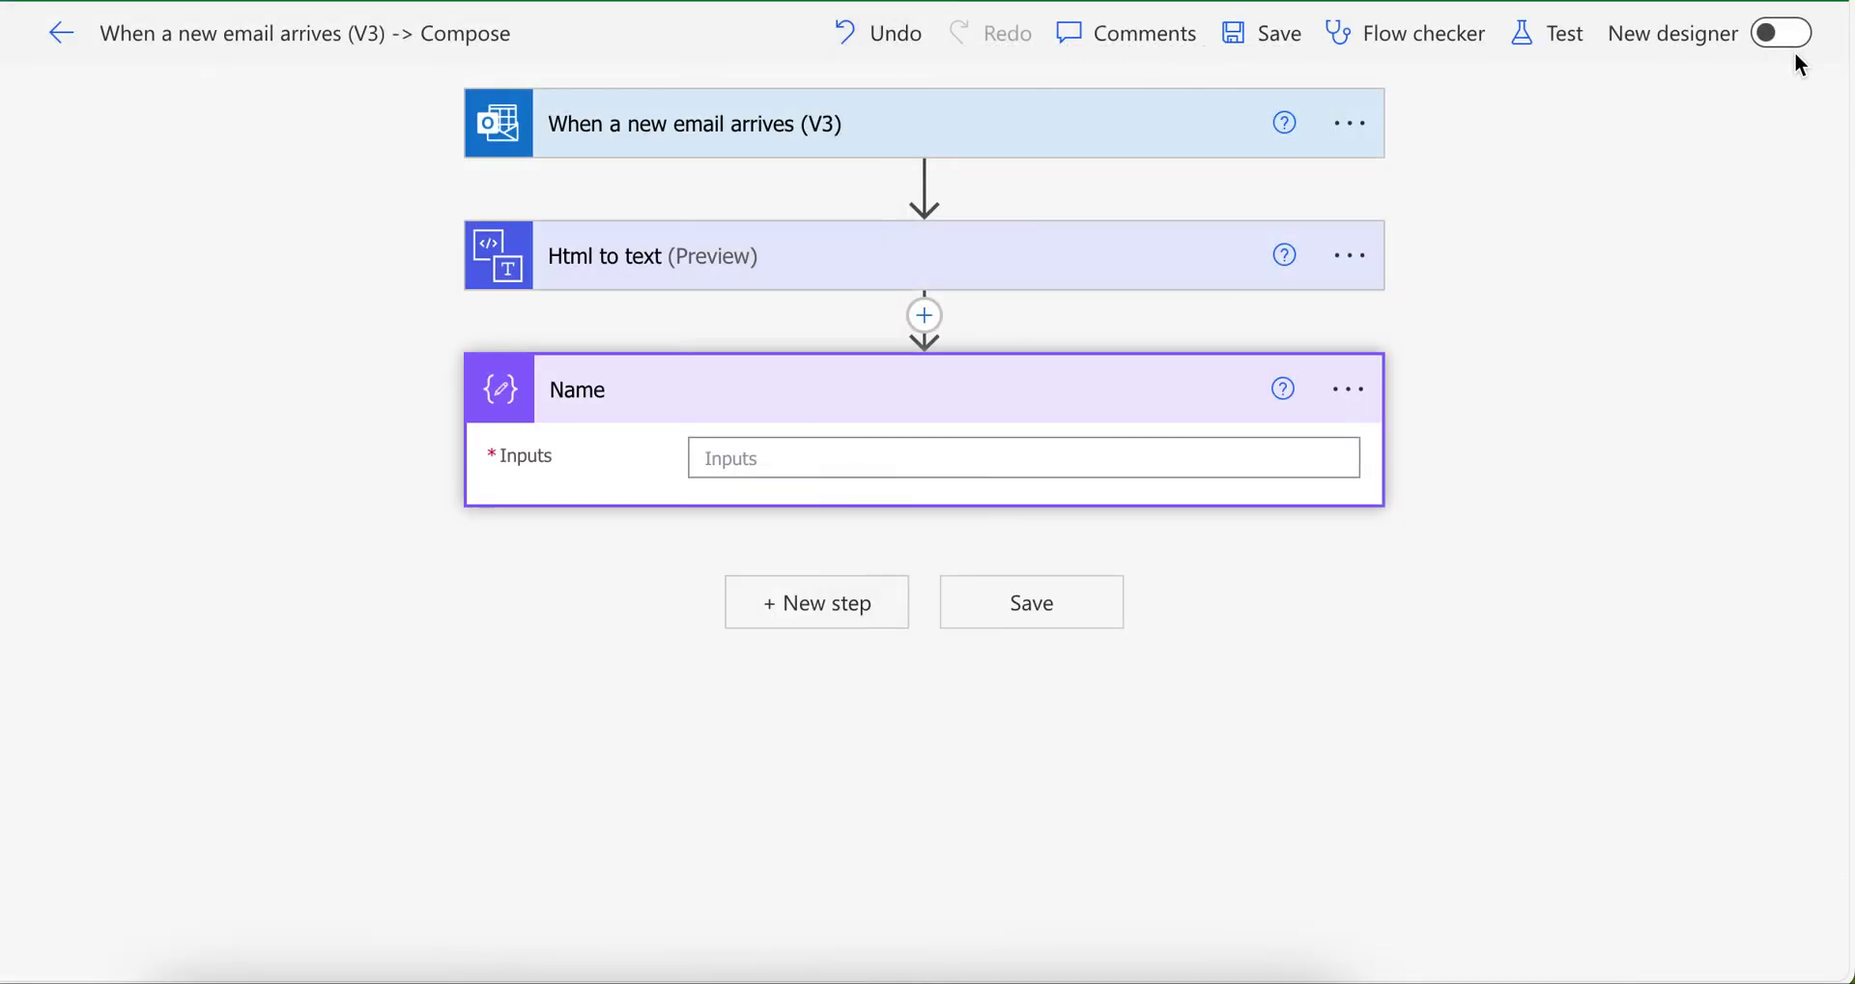
Set the Name action's inputs to the expression split(outputs('Html_to_text')?['body'],'Name:')
left_click(1159, 461)
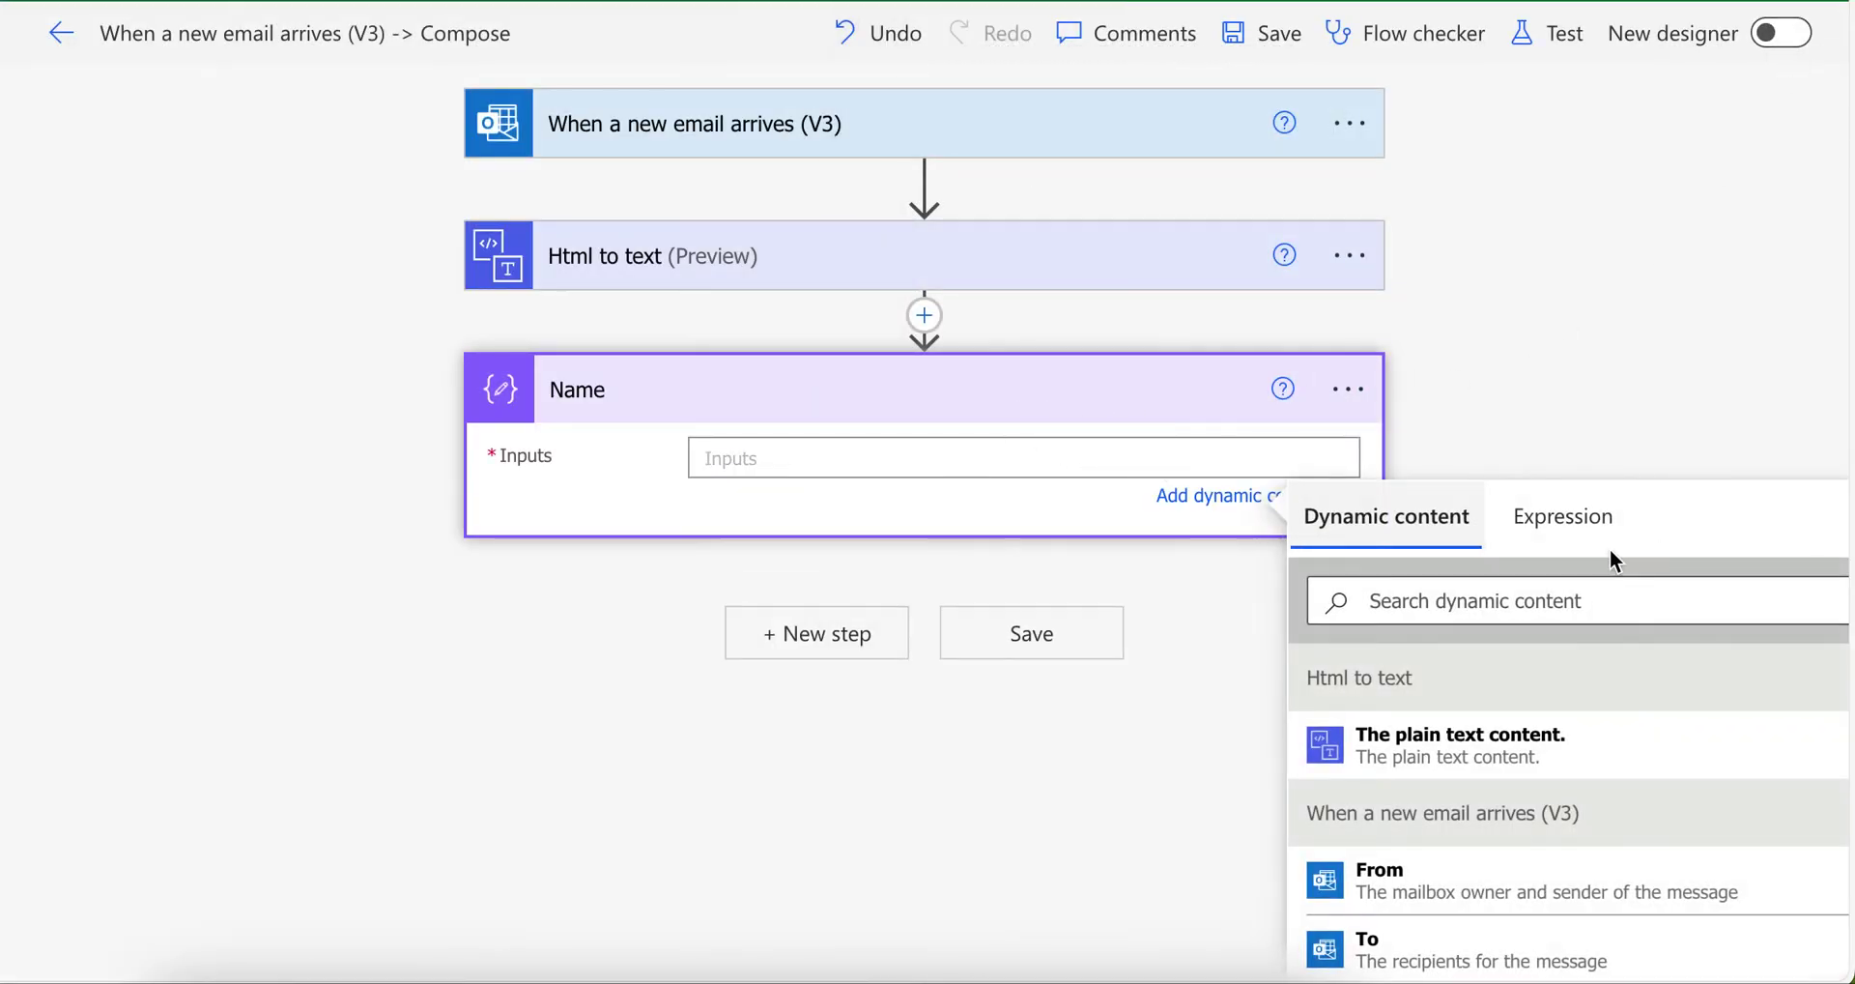
left_click(1604, 541)
type("split")
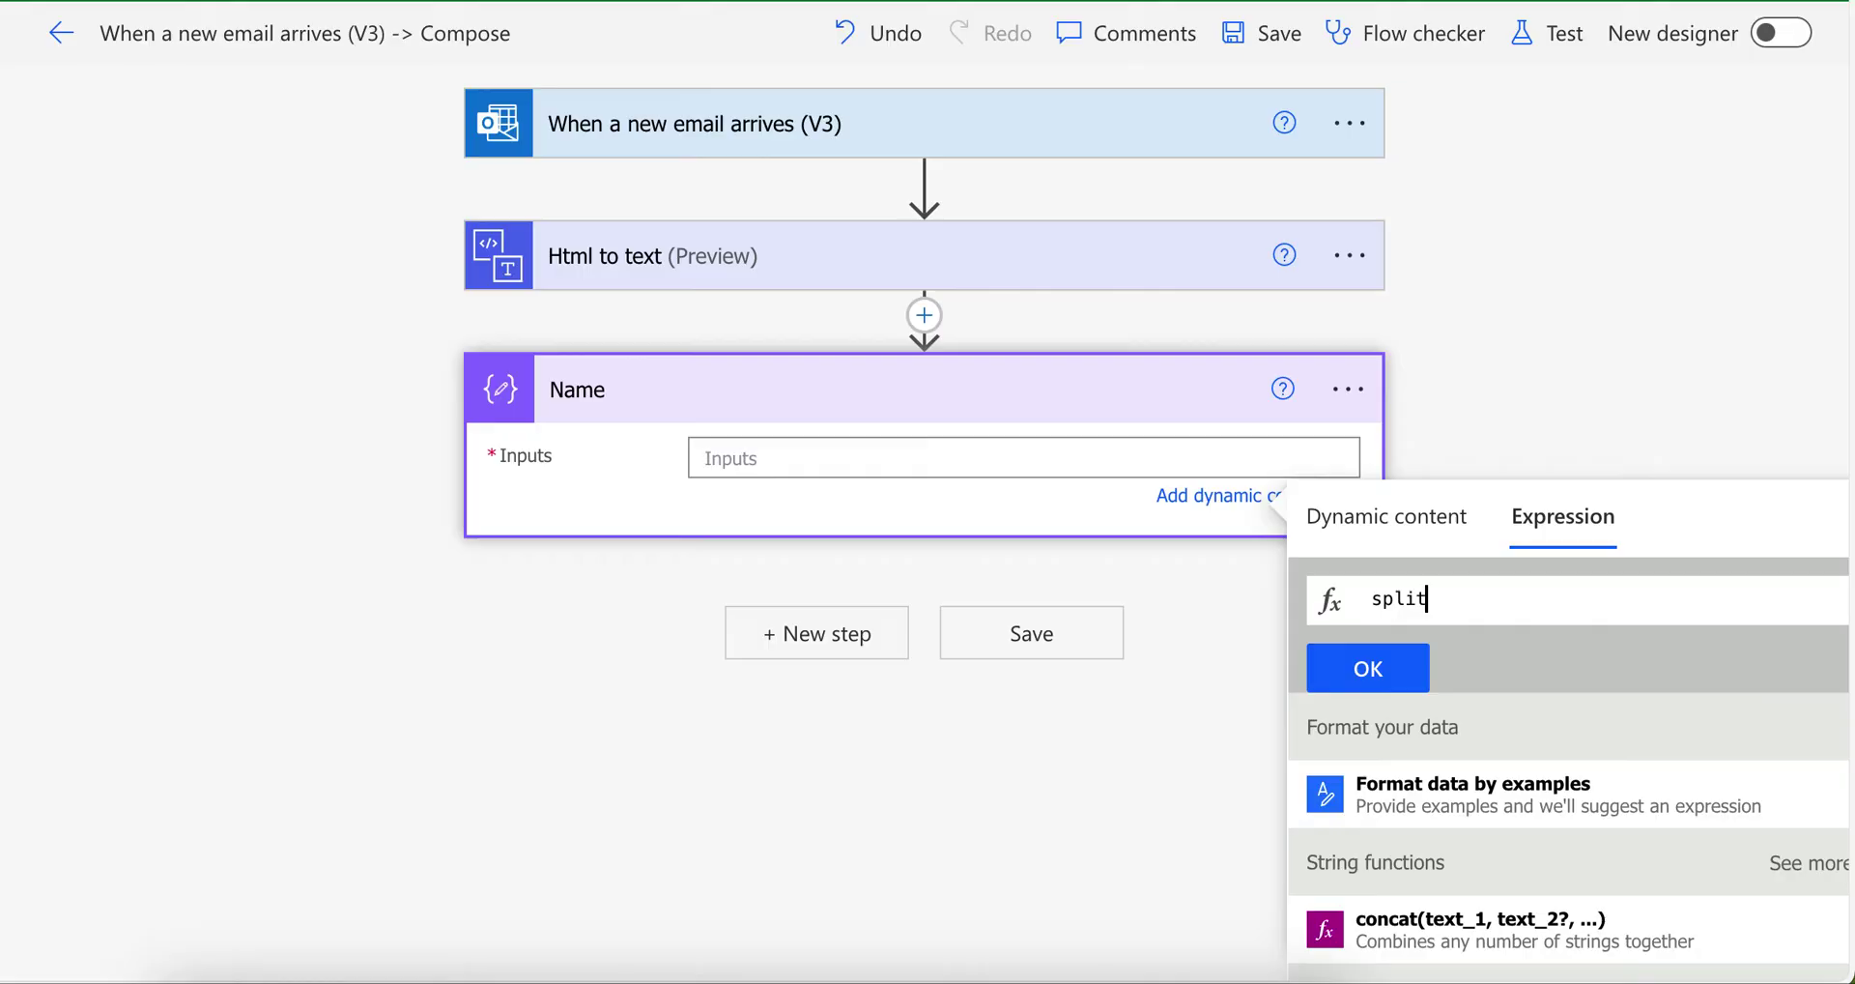
type("(")
left_click(1401, 522)
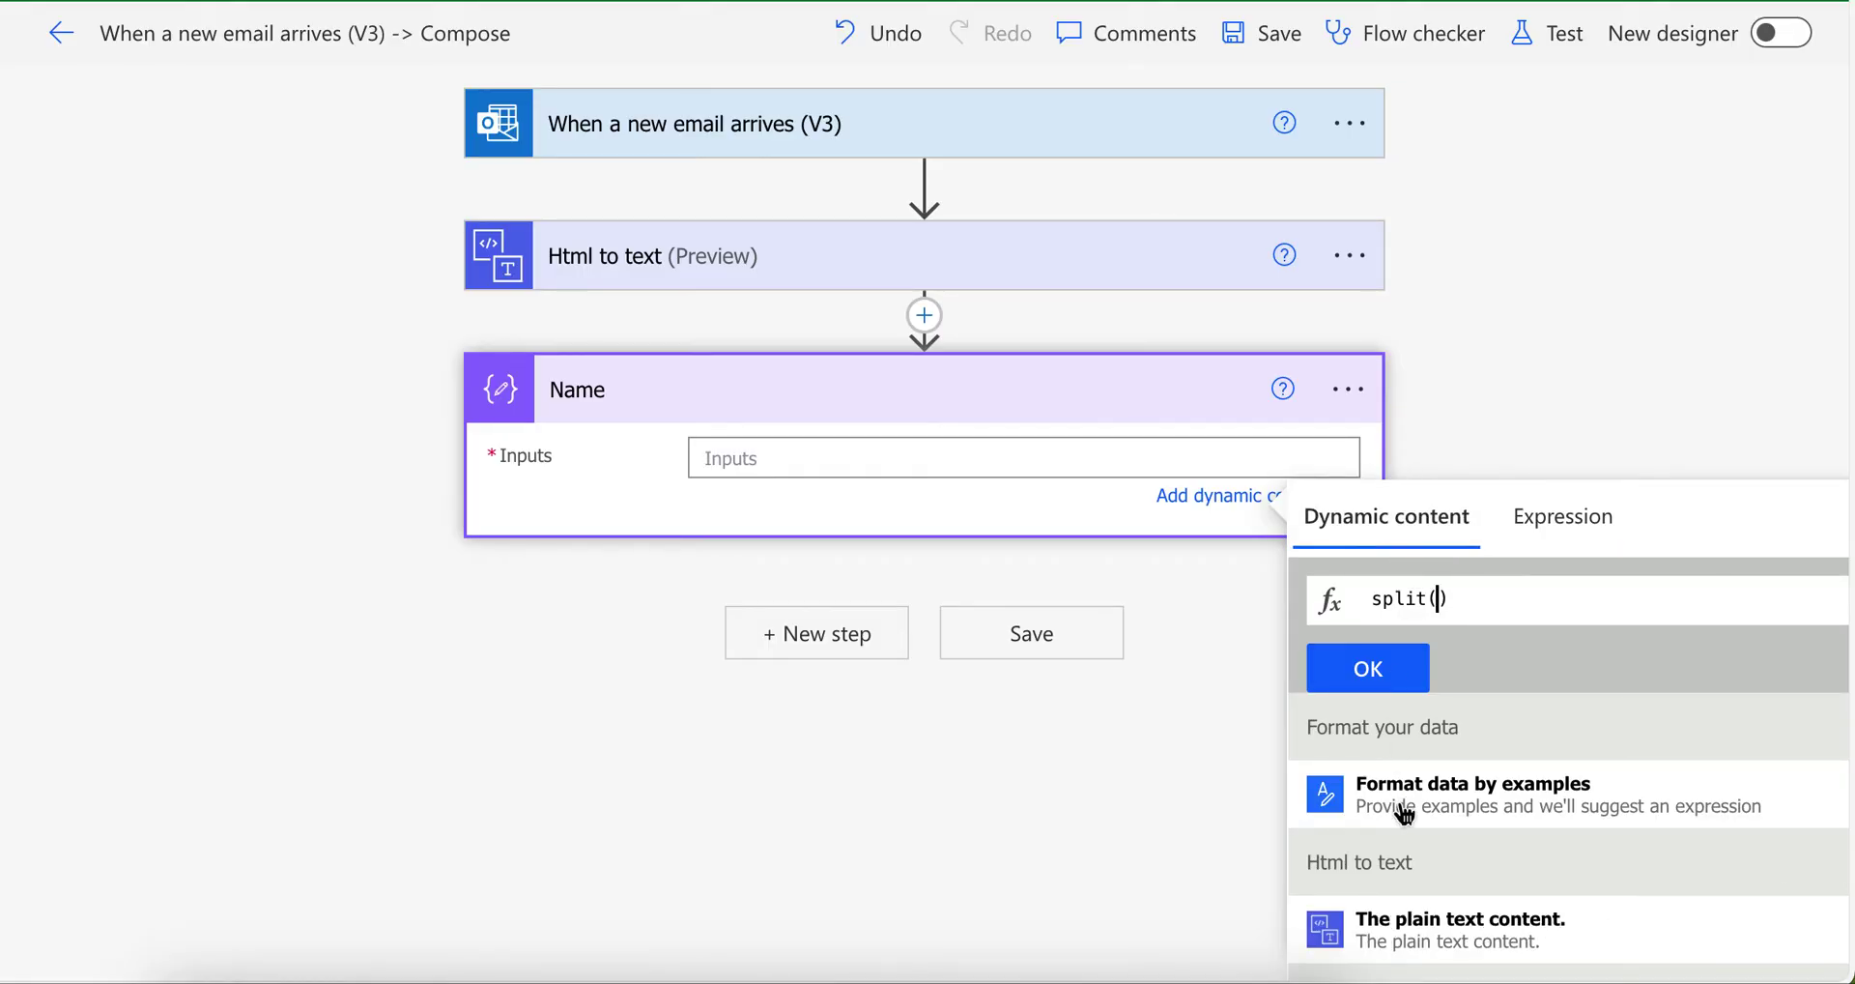
left_click(1366, 919)
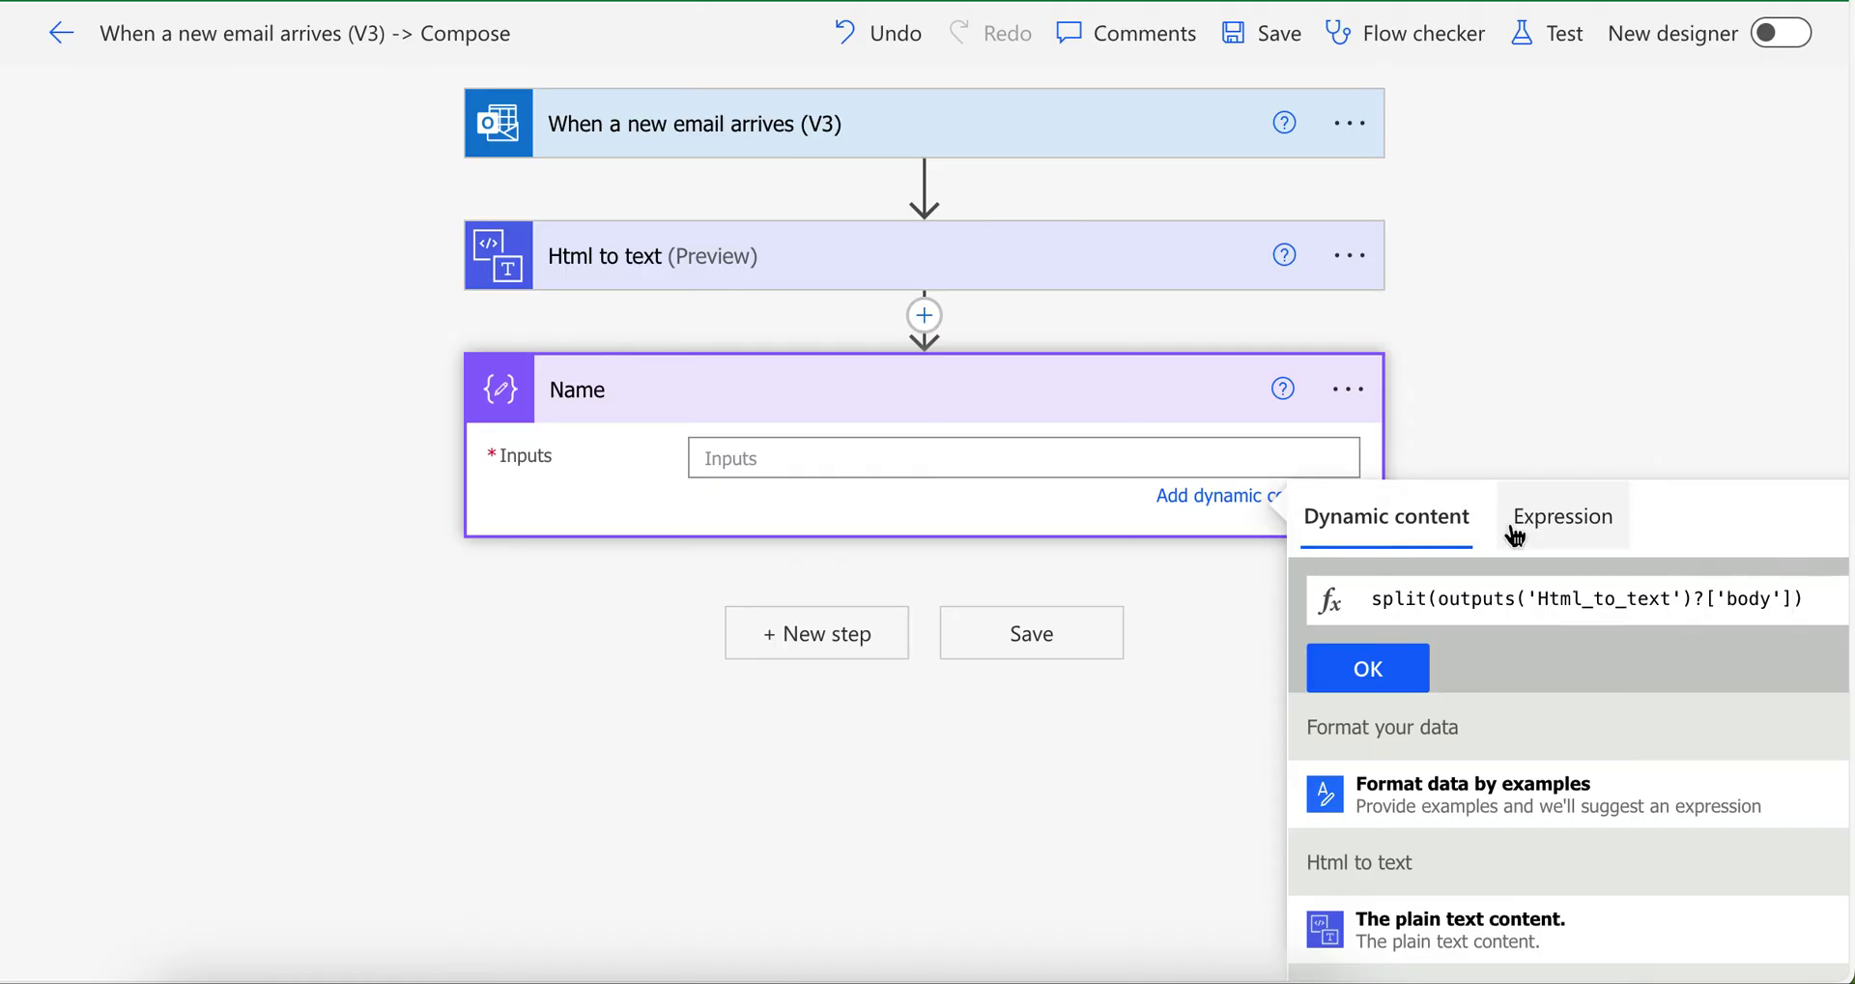
type(",'")
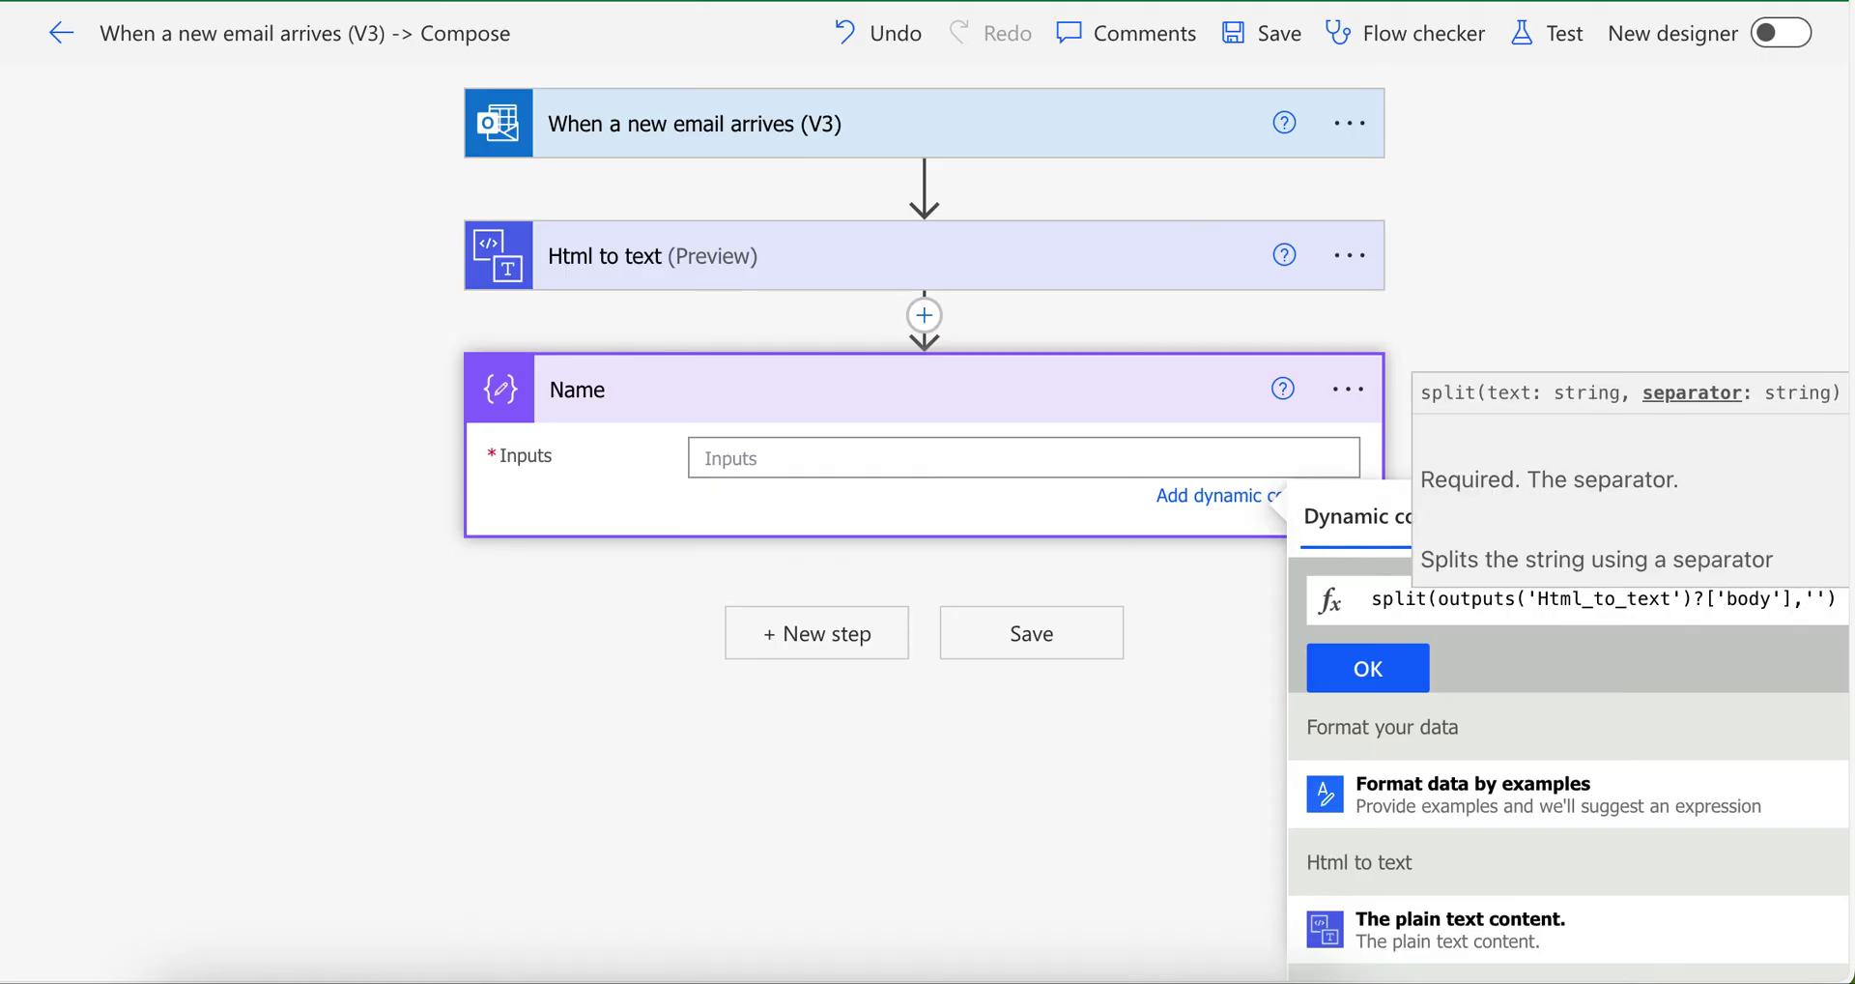
type("Name:")
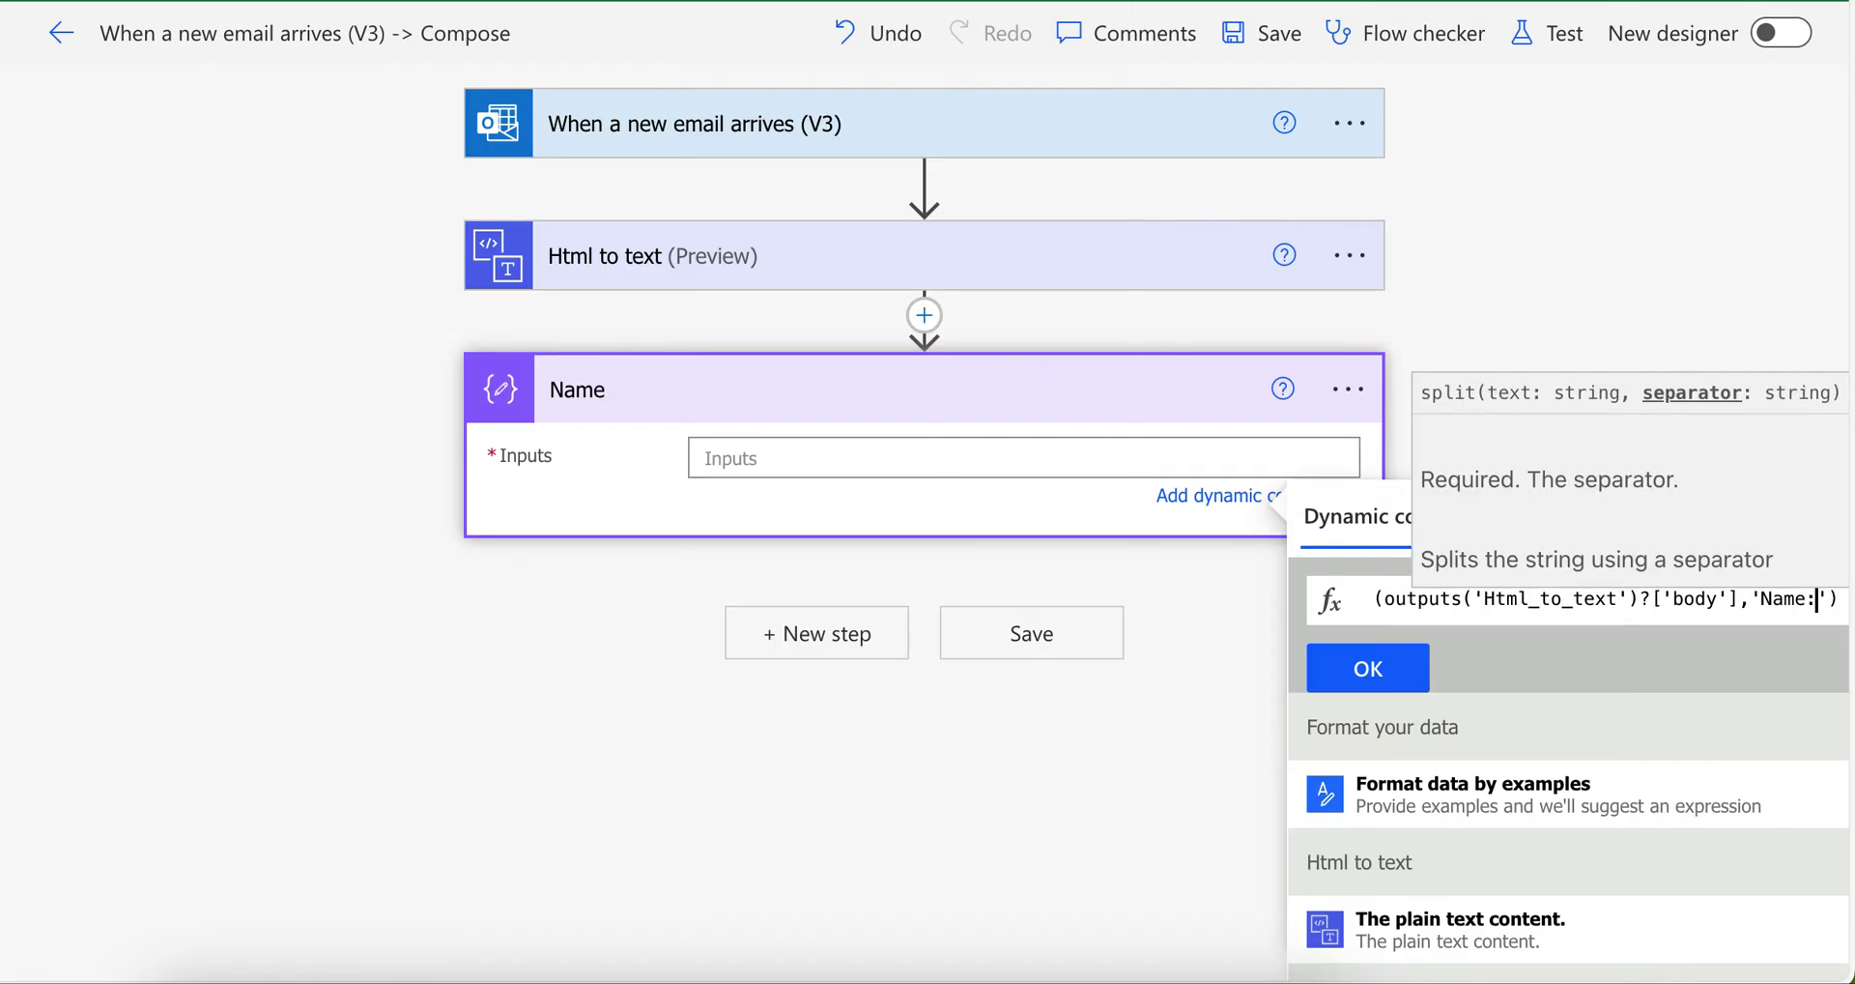
left_click(1368, 667)
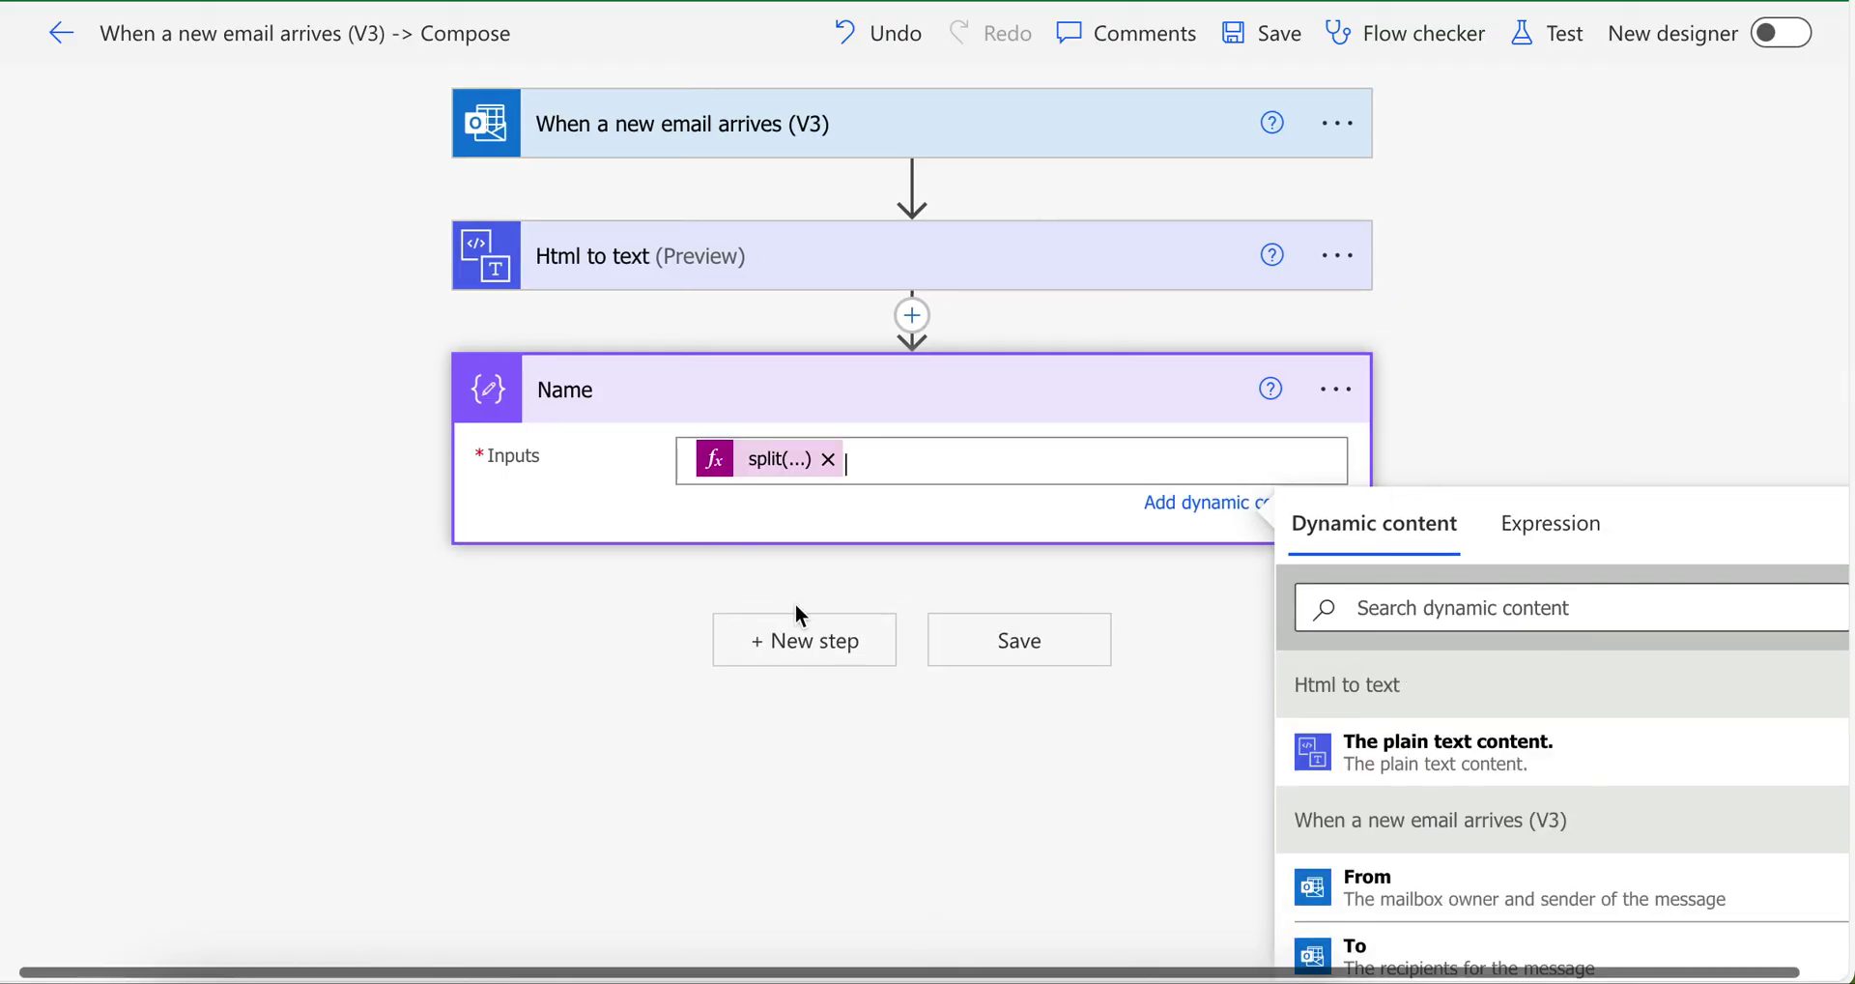
left_click(1546, 193)
Save the flow and test it automatically with the recently used trigger from the succeeded run
left_click(1536, 34)
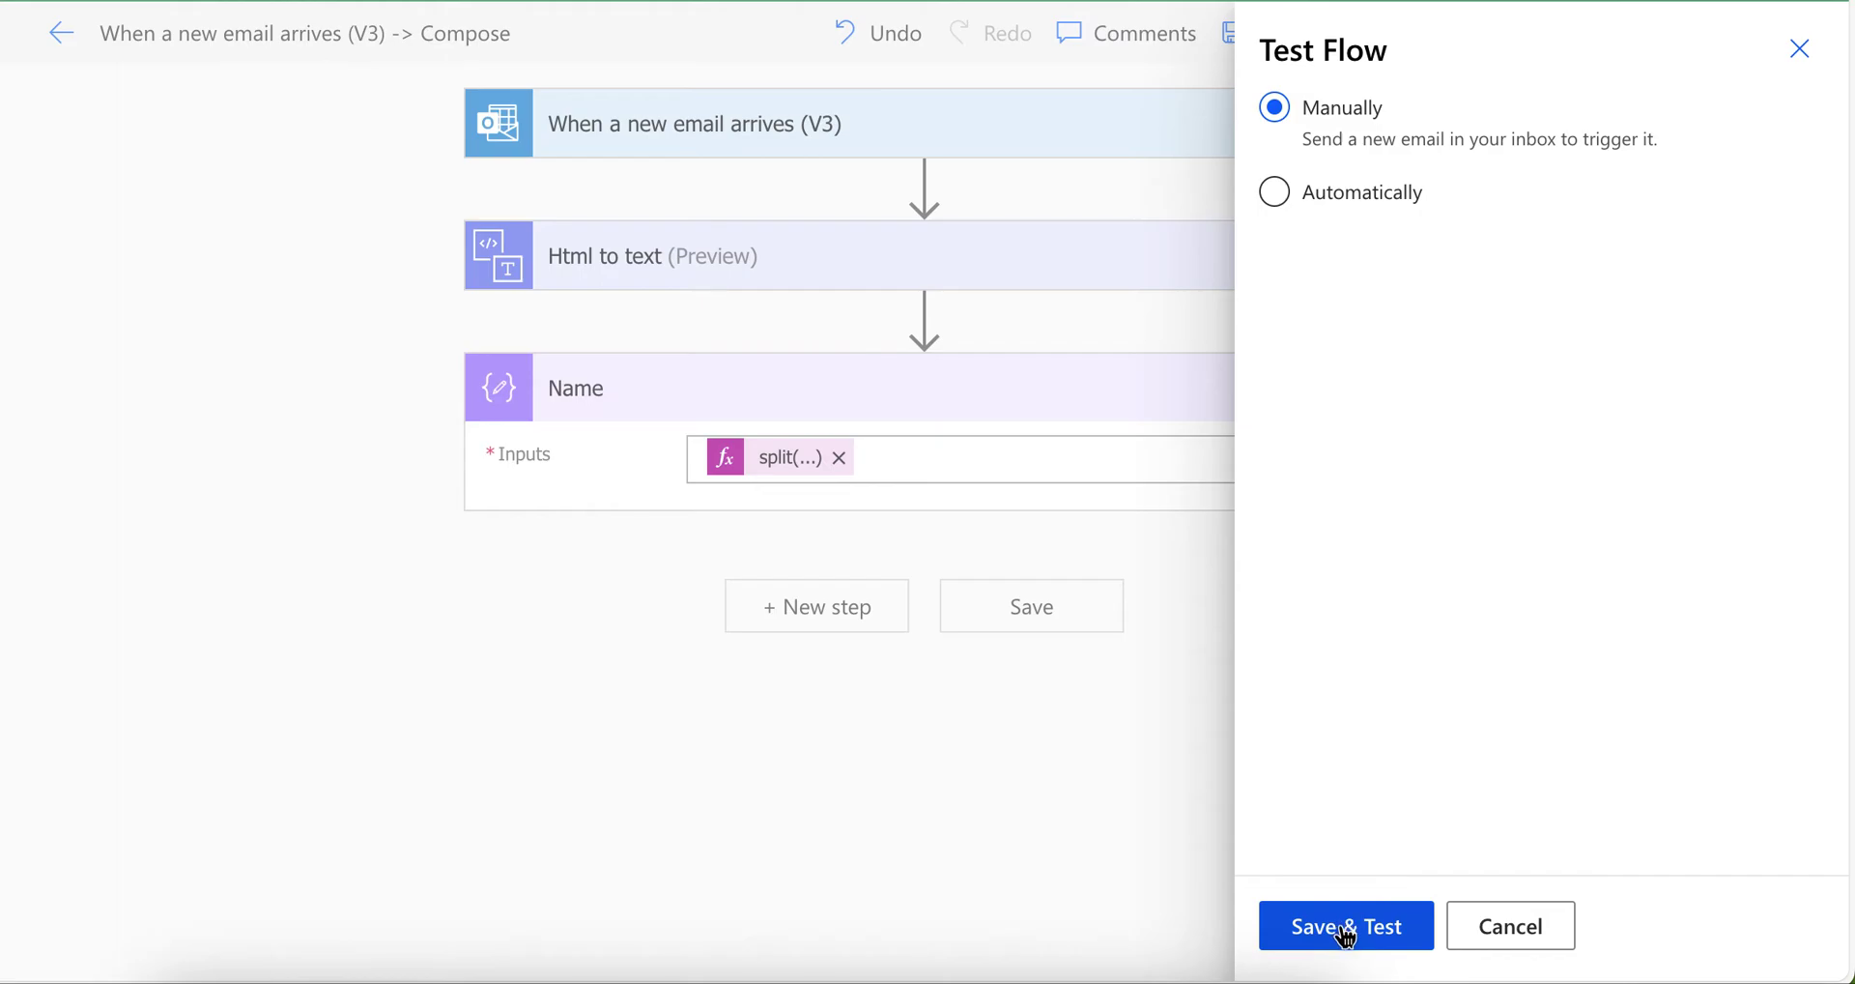
left_click(1275, 193)
left_click(1321, 249)
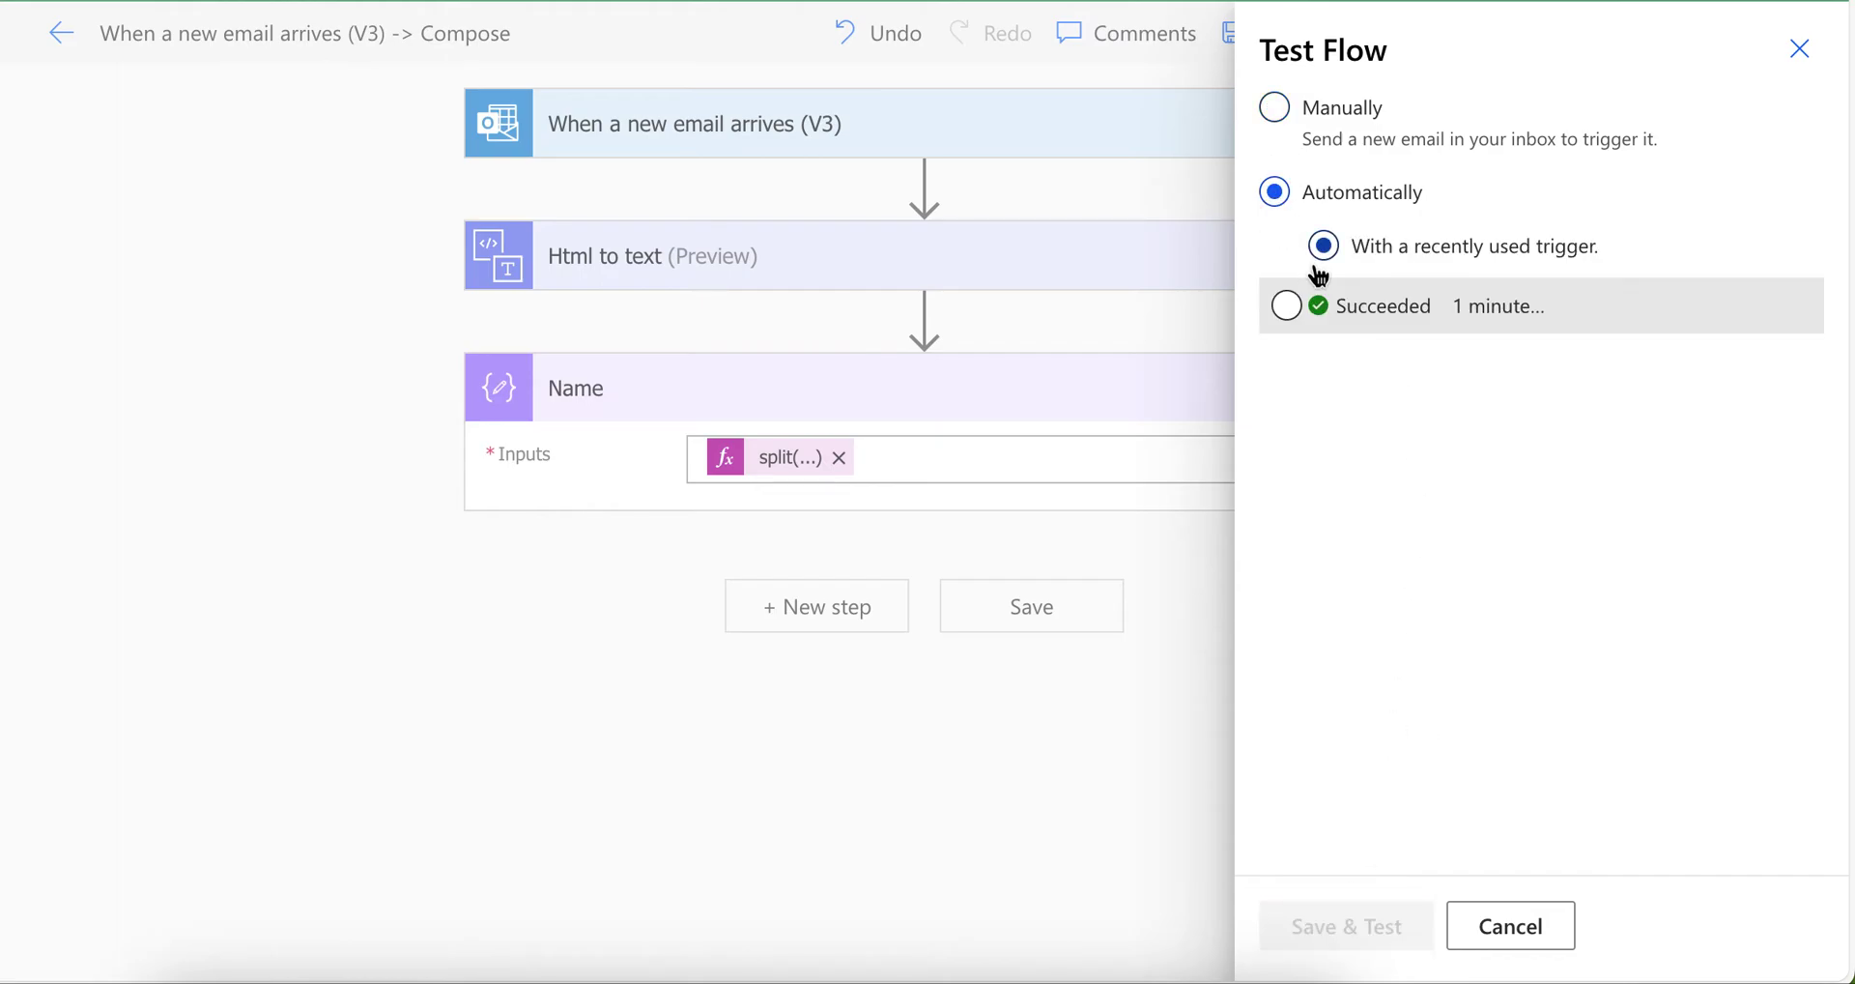
left_click(1316, 314)
left_click(1317, 926)
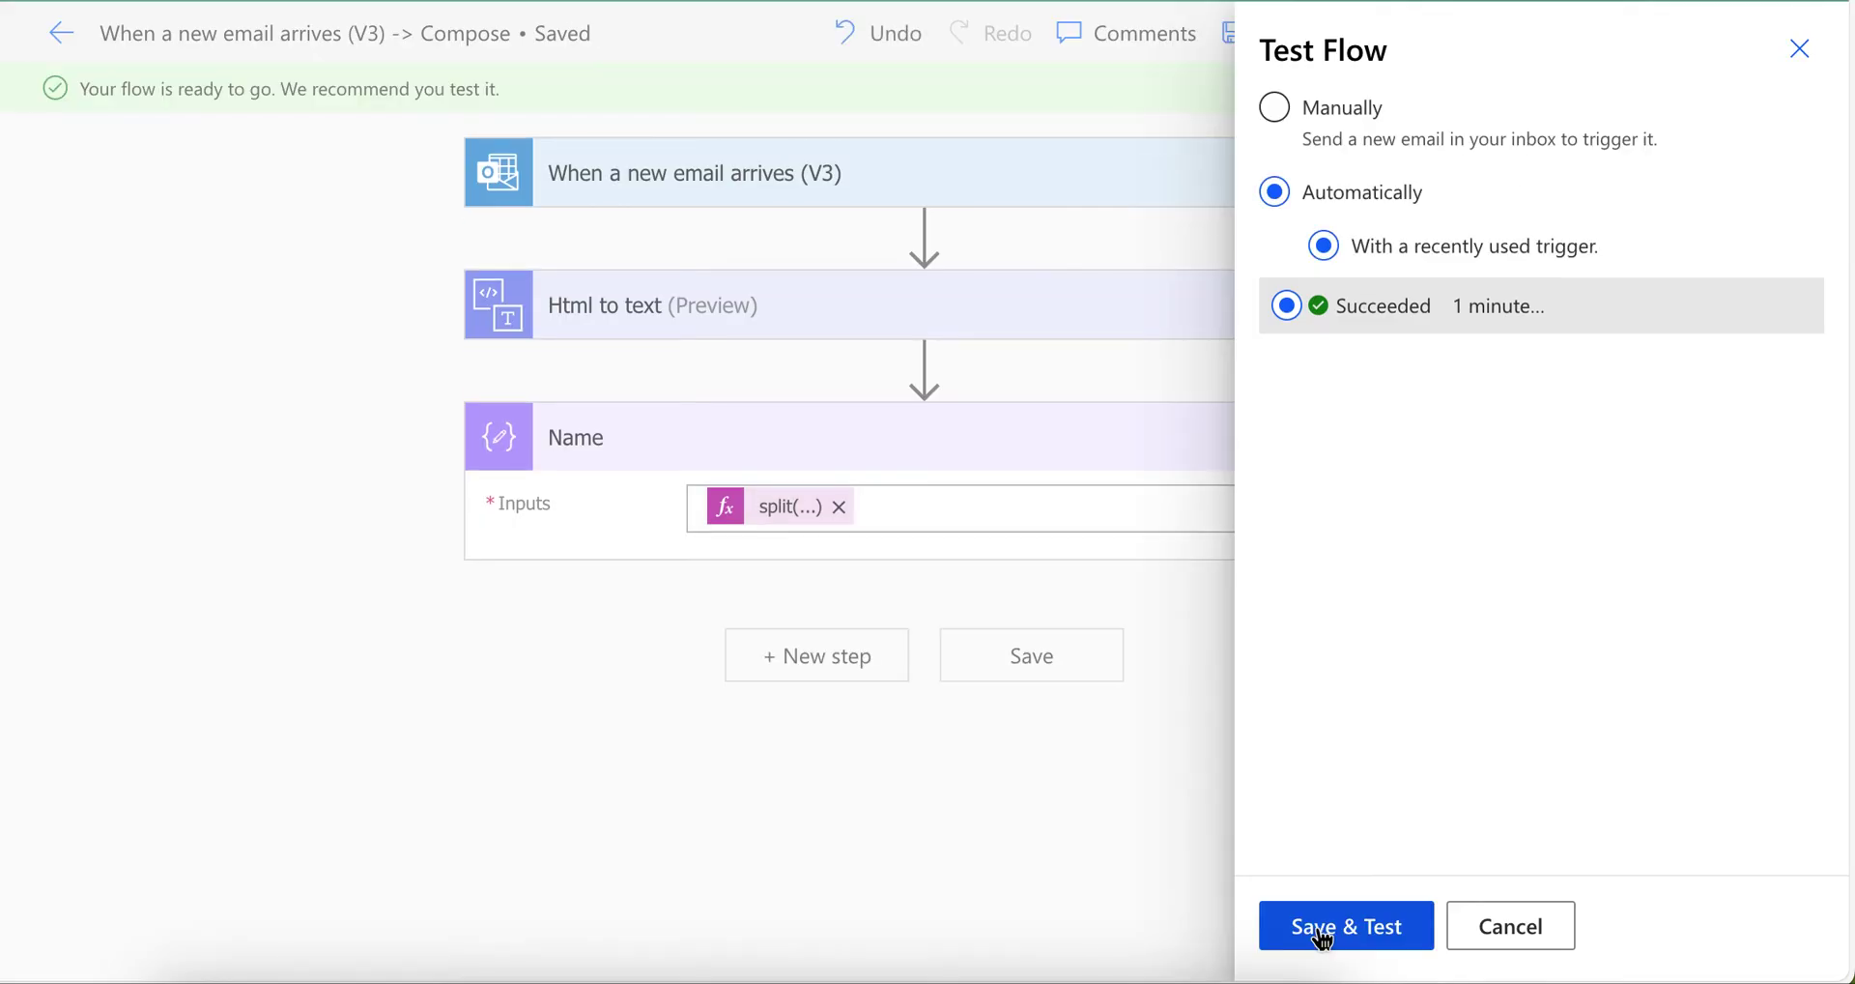
left_click(1324, 932)
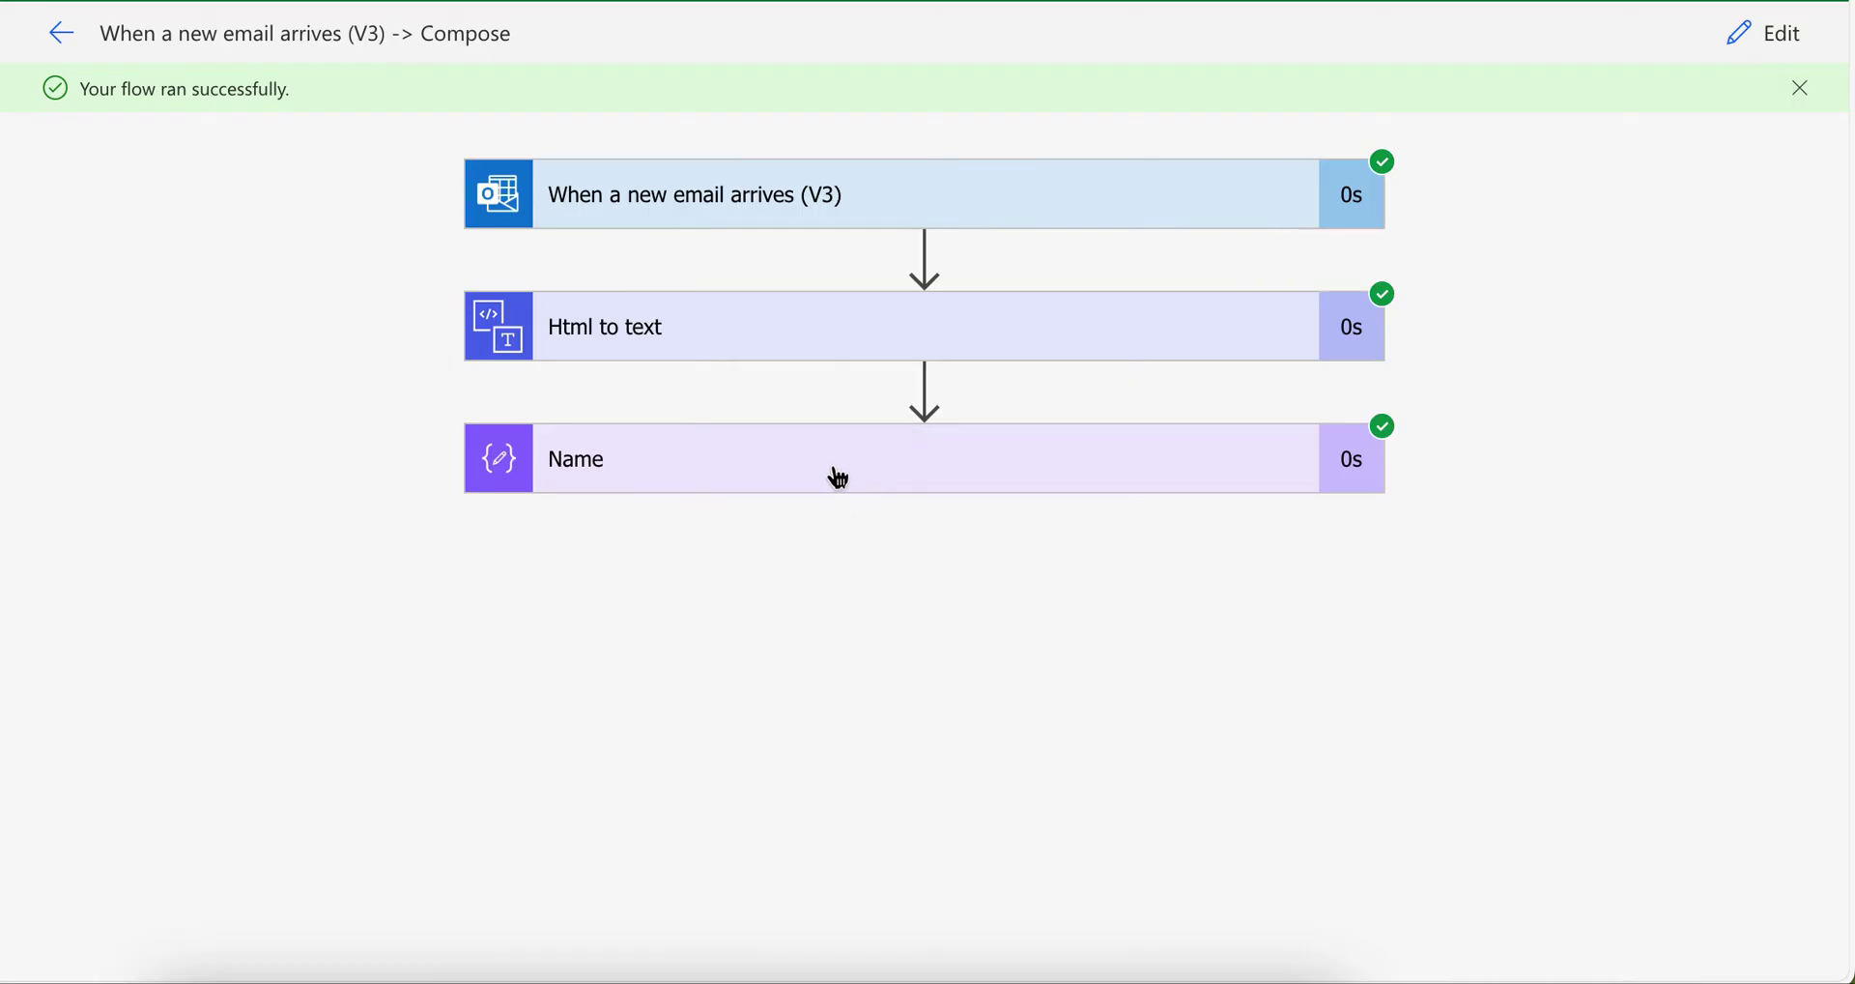
Examine the Name action's split result in the flow run
left_click(837, 474)
scroll(837, 476, "down", 2)
left_click_drag(560, 530, 1039, 564)
Return the flow to edit mode and wrap the Name action's split expression in last()
left_click(1766, 35)
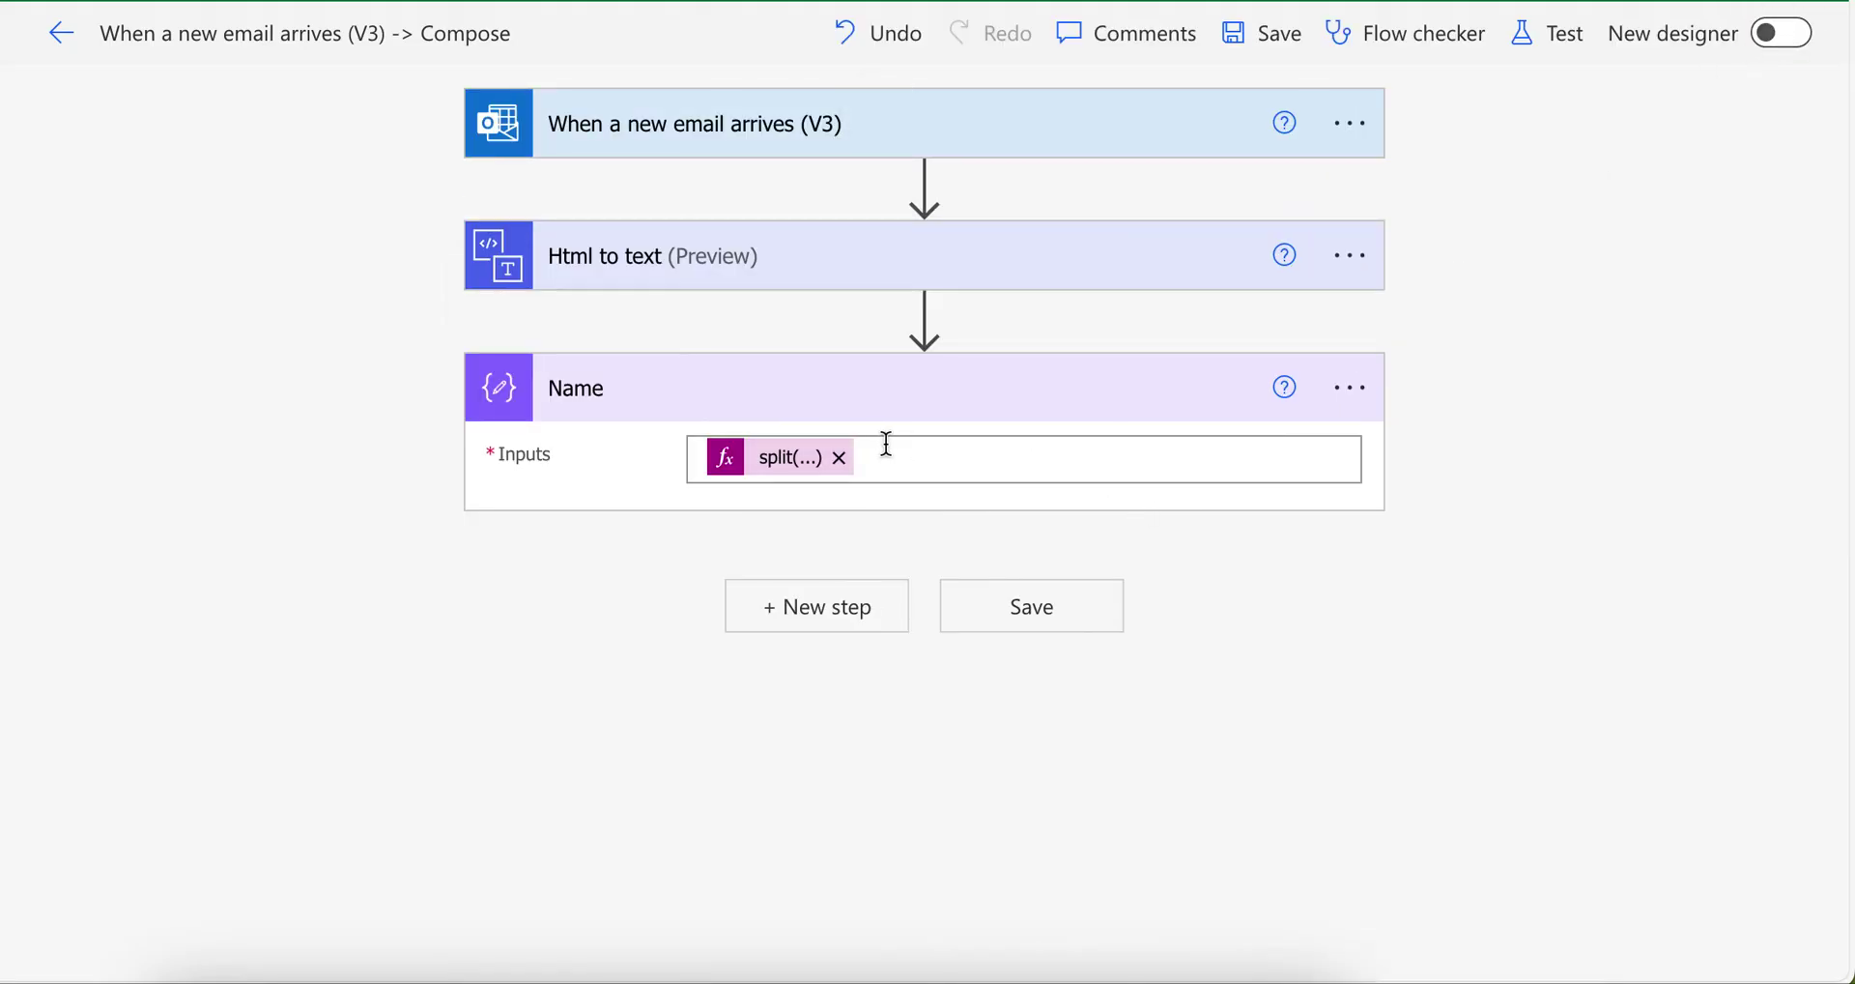
left_click(788, 462)
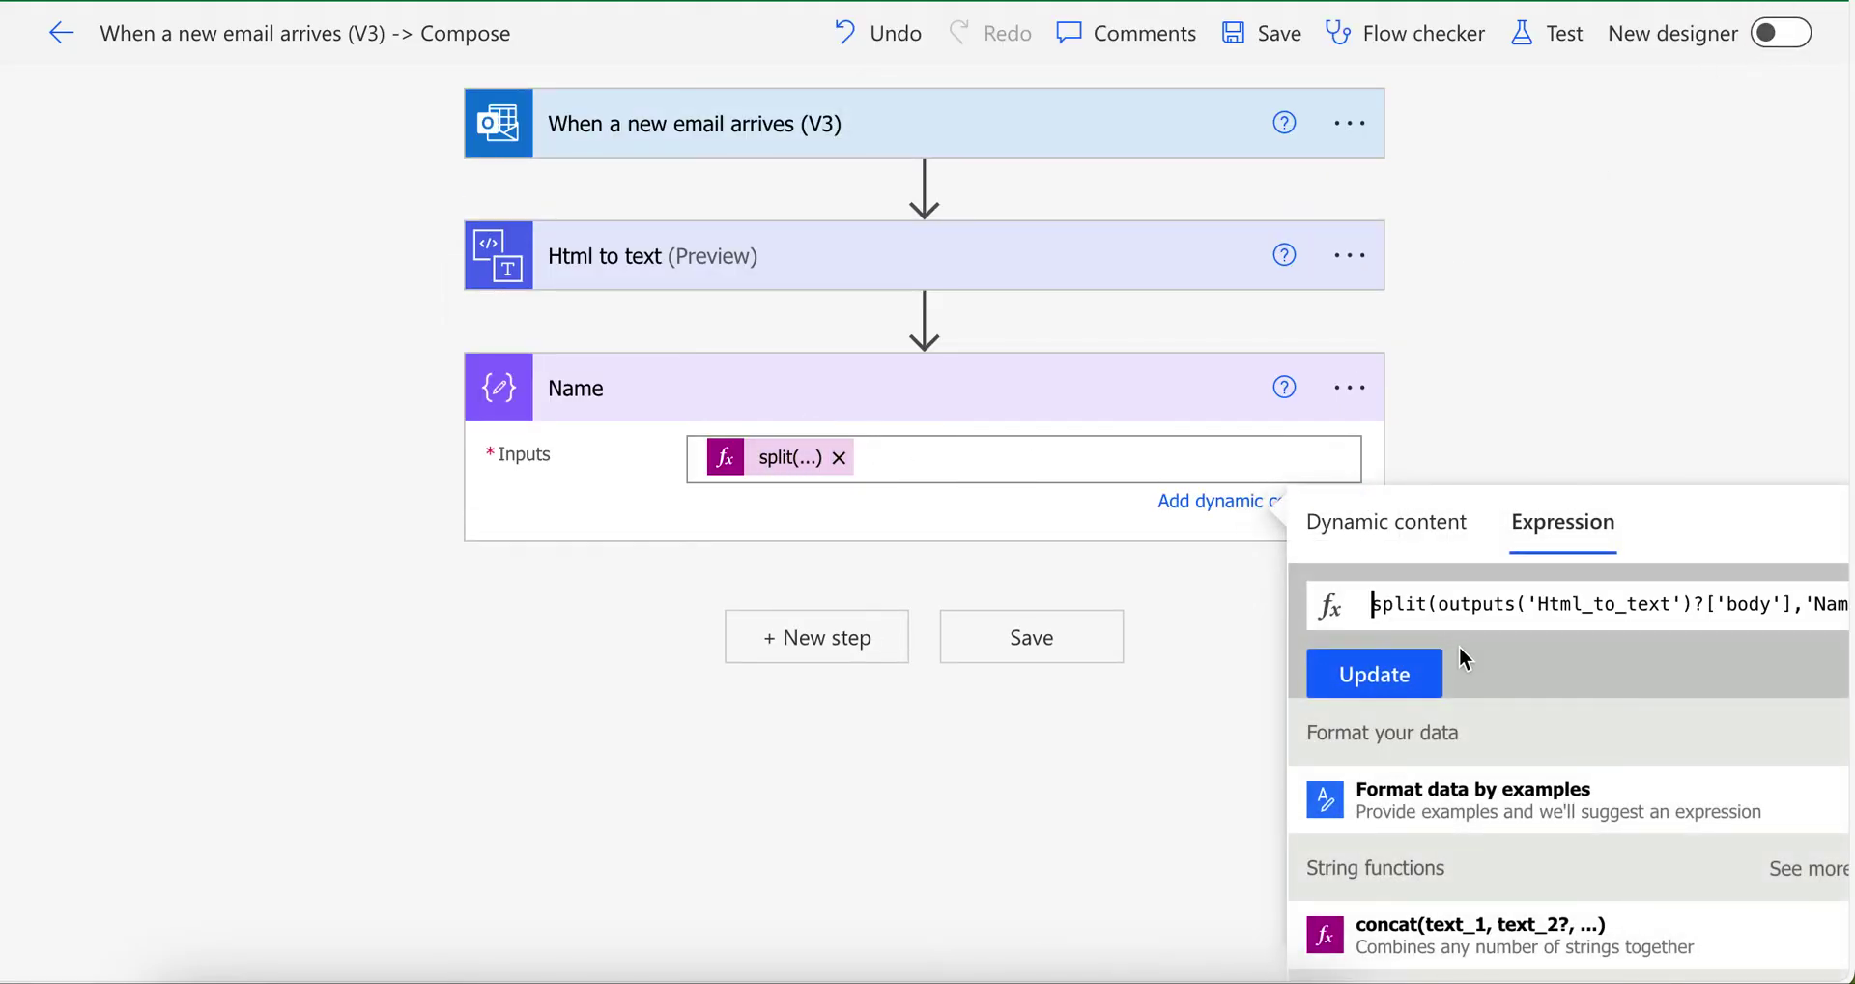
type("lasyt")
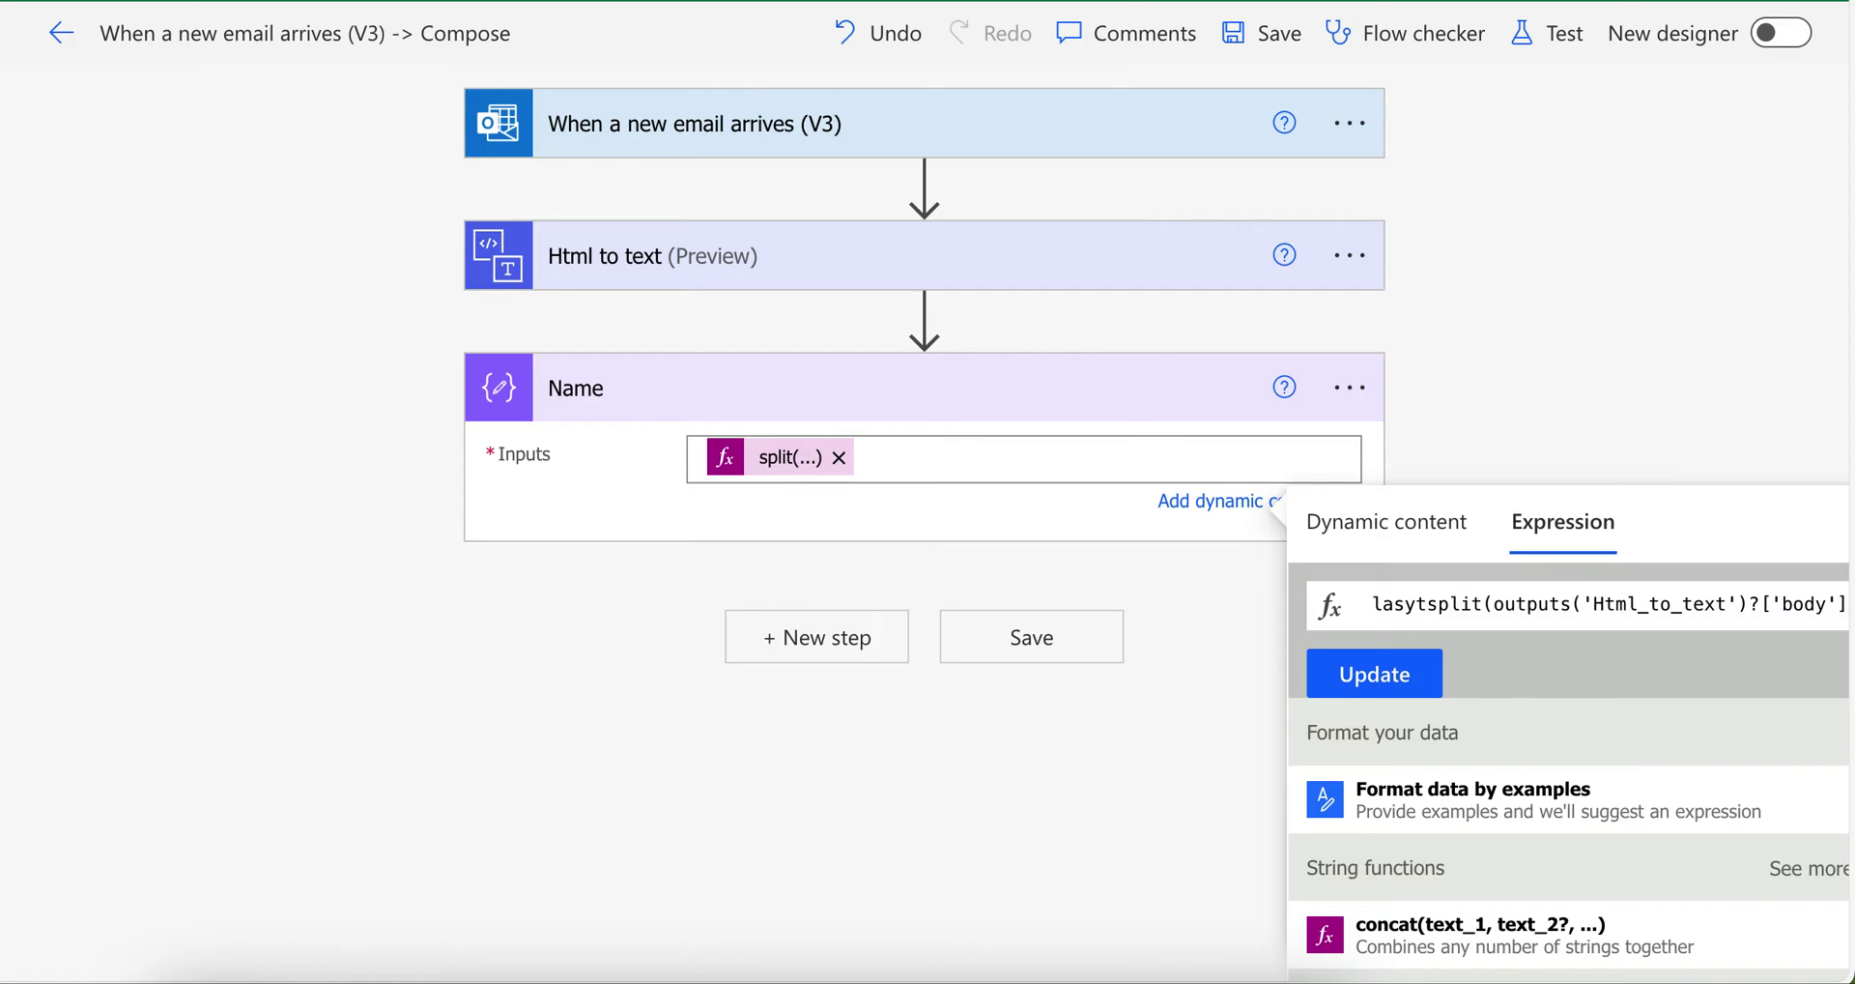
key("BackSpace")
key("BackSpace")
type("ts(")
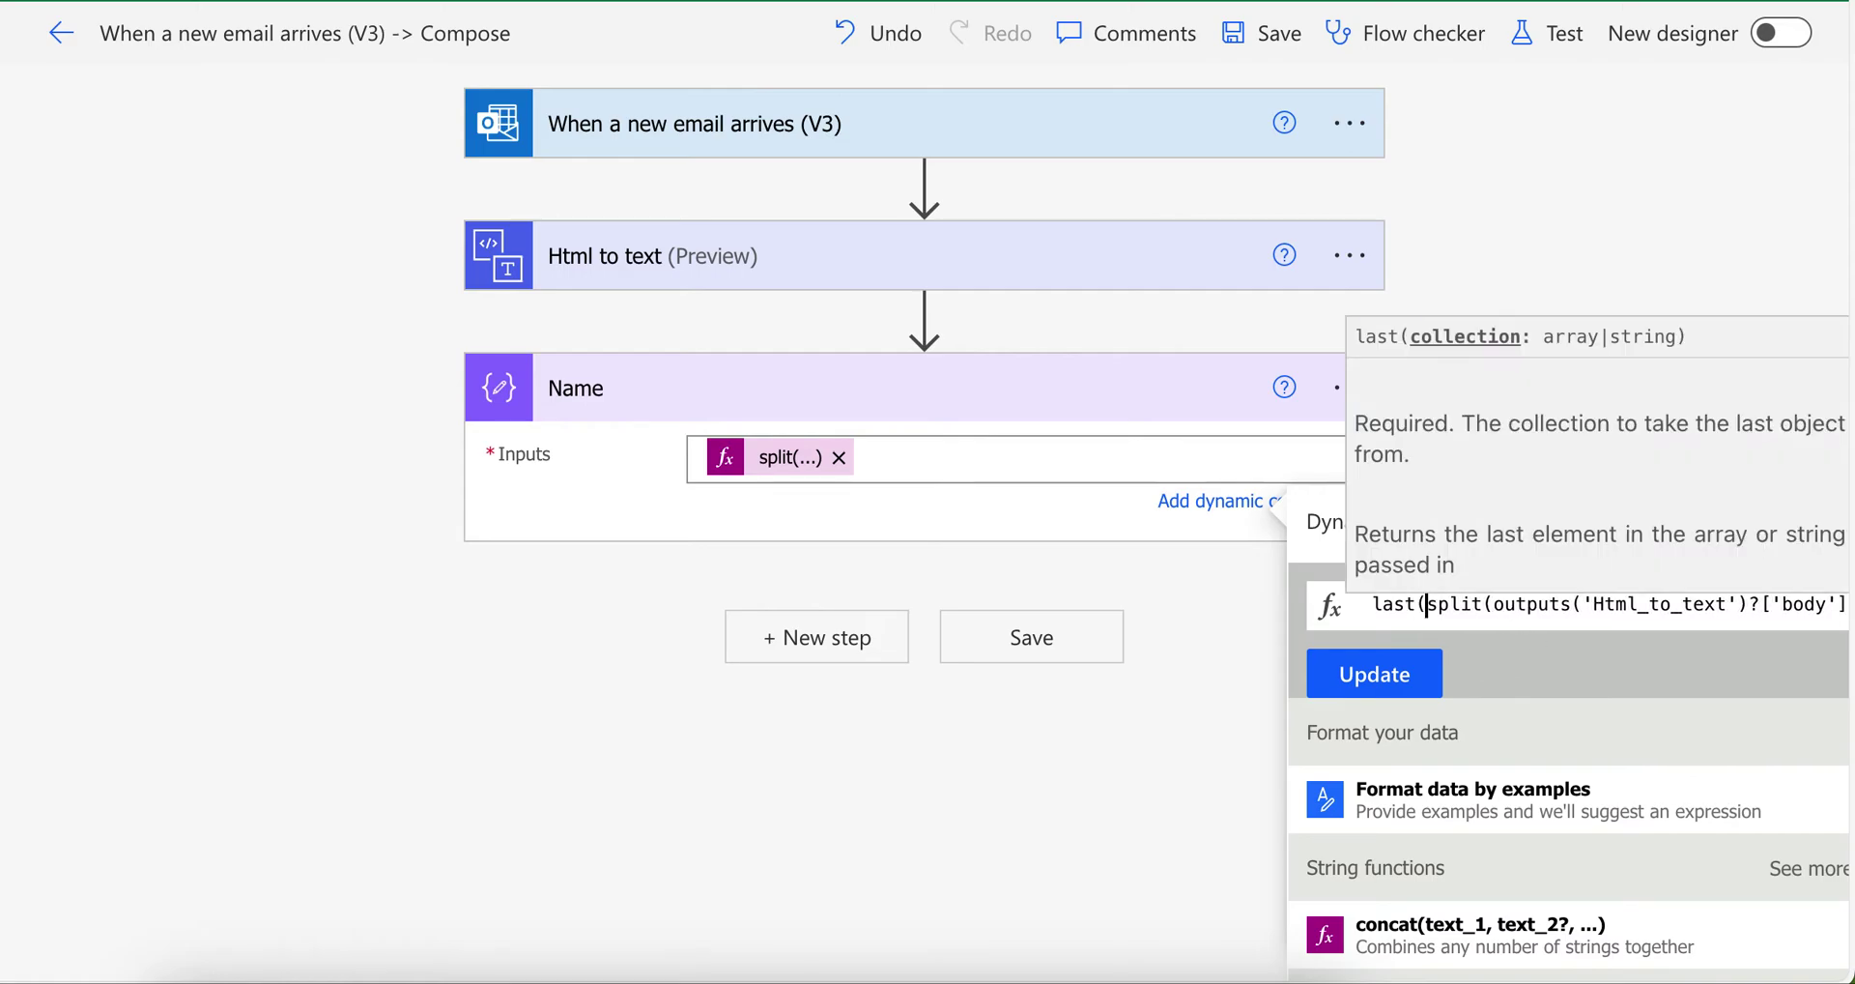
key("End")
type(")")
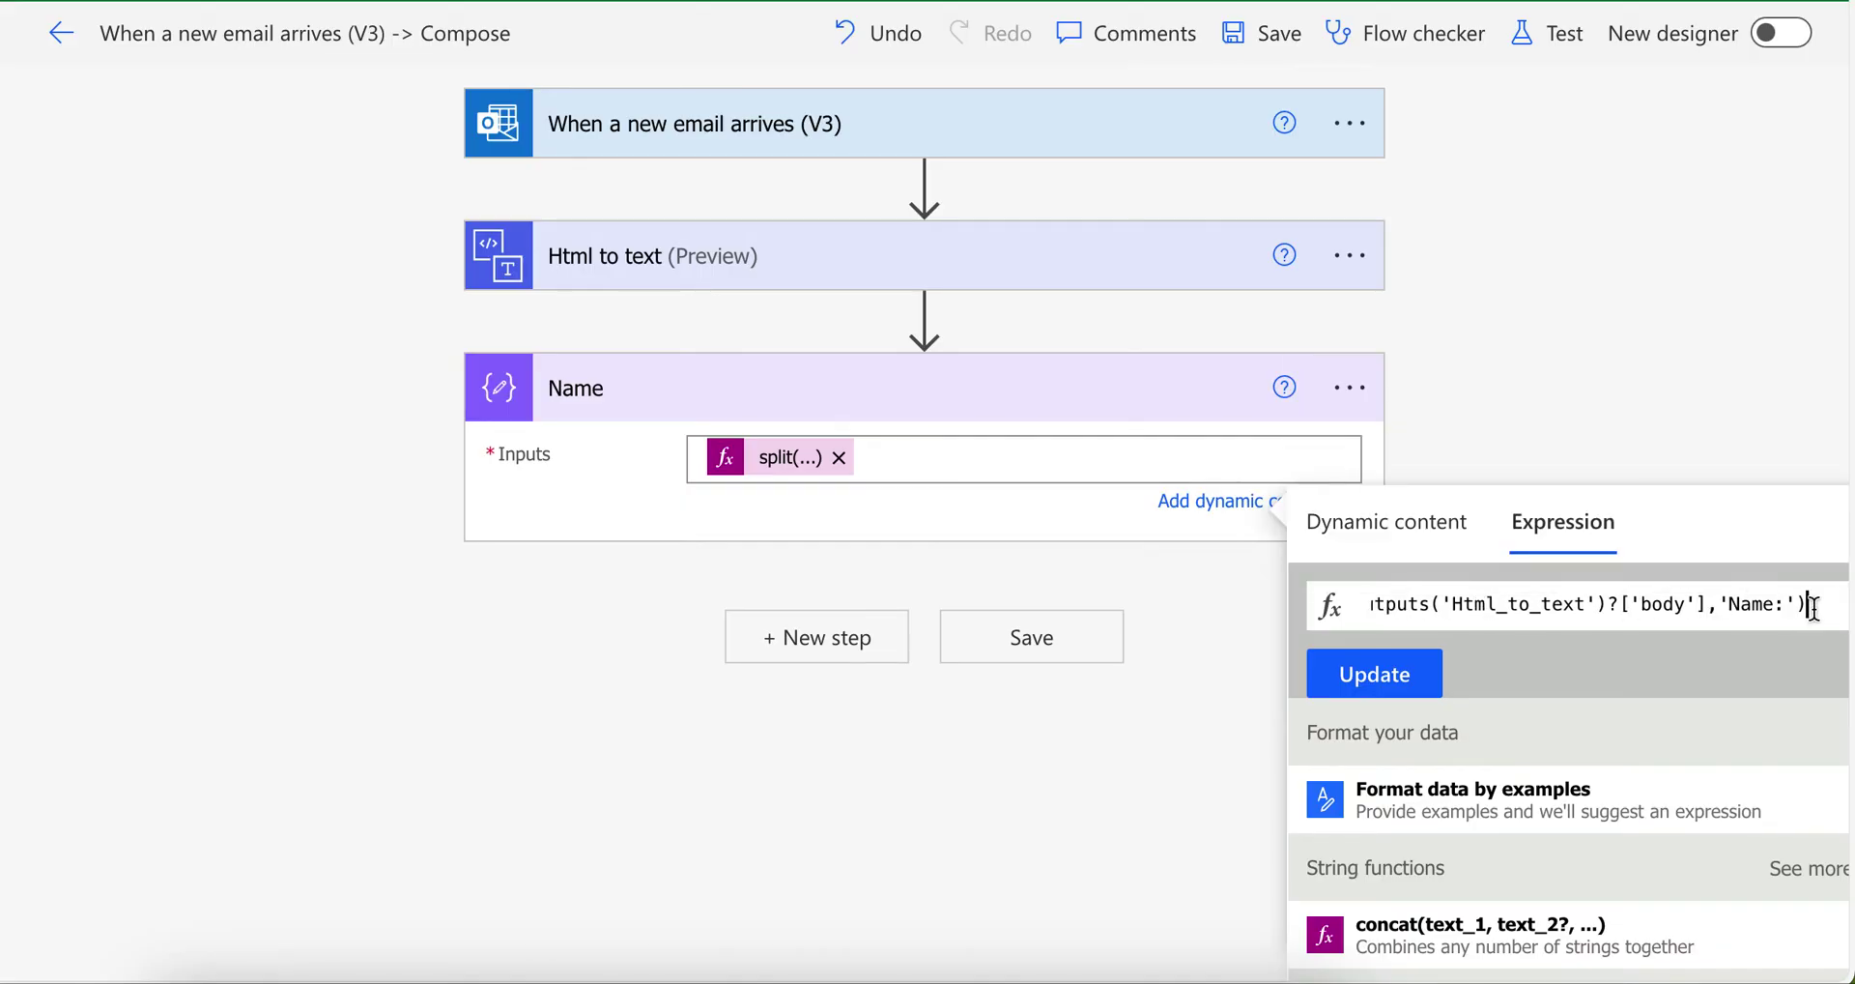
key("Home")
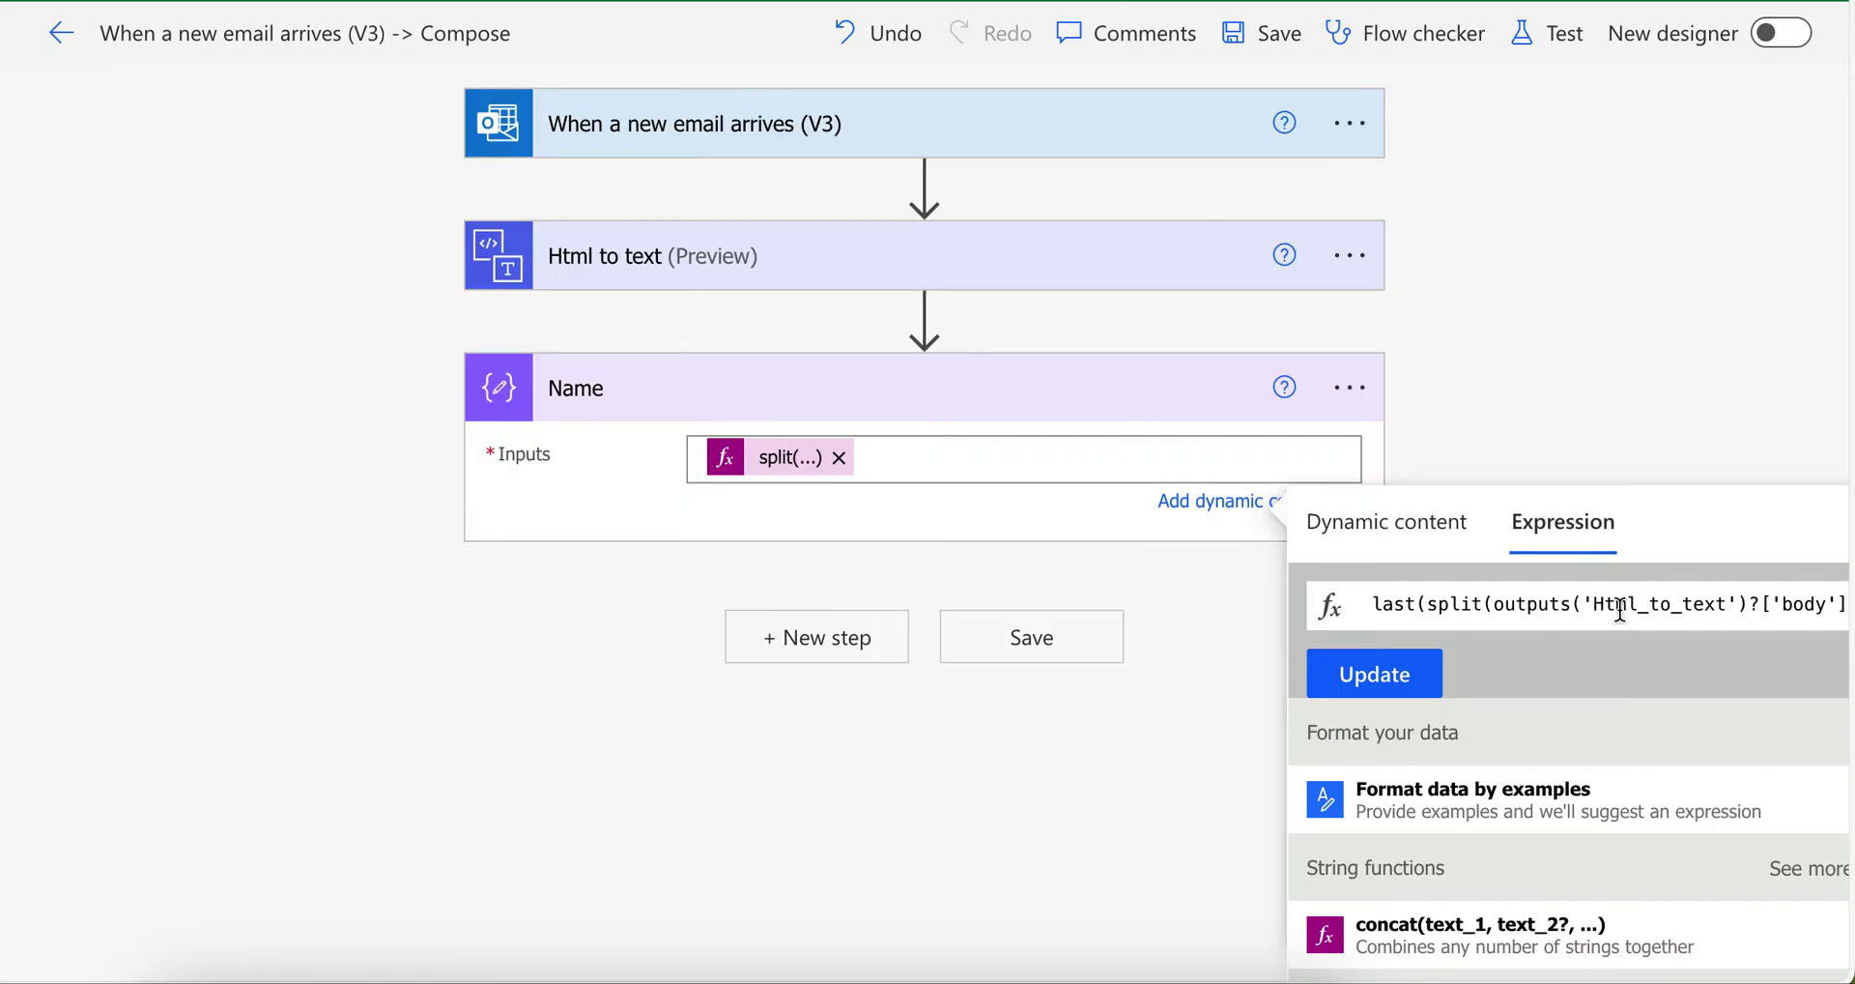
double_click(1376, 595)
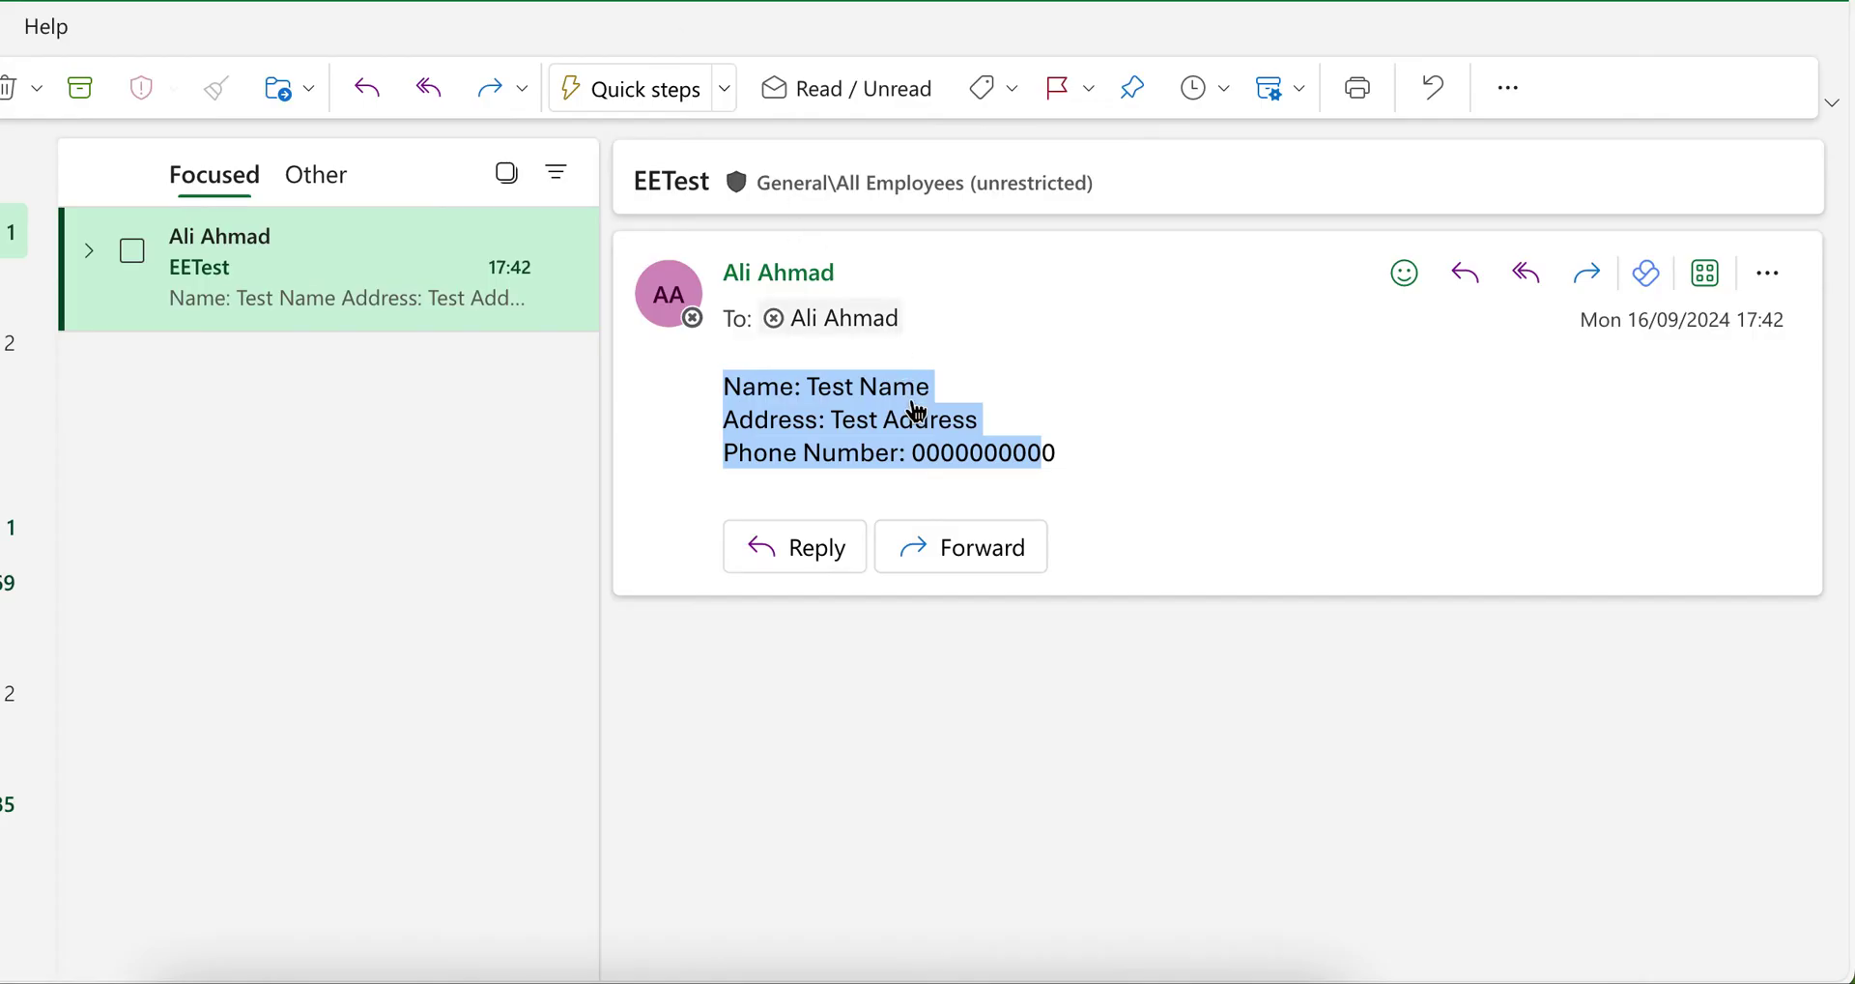
Examine in the EETest email which text follows the Name: label and which part of it is the name value
left_click(913, 414)
left_click_drag(790, 377, 1209, 522)
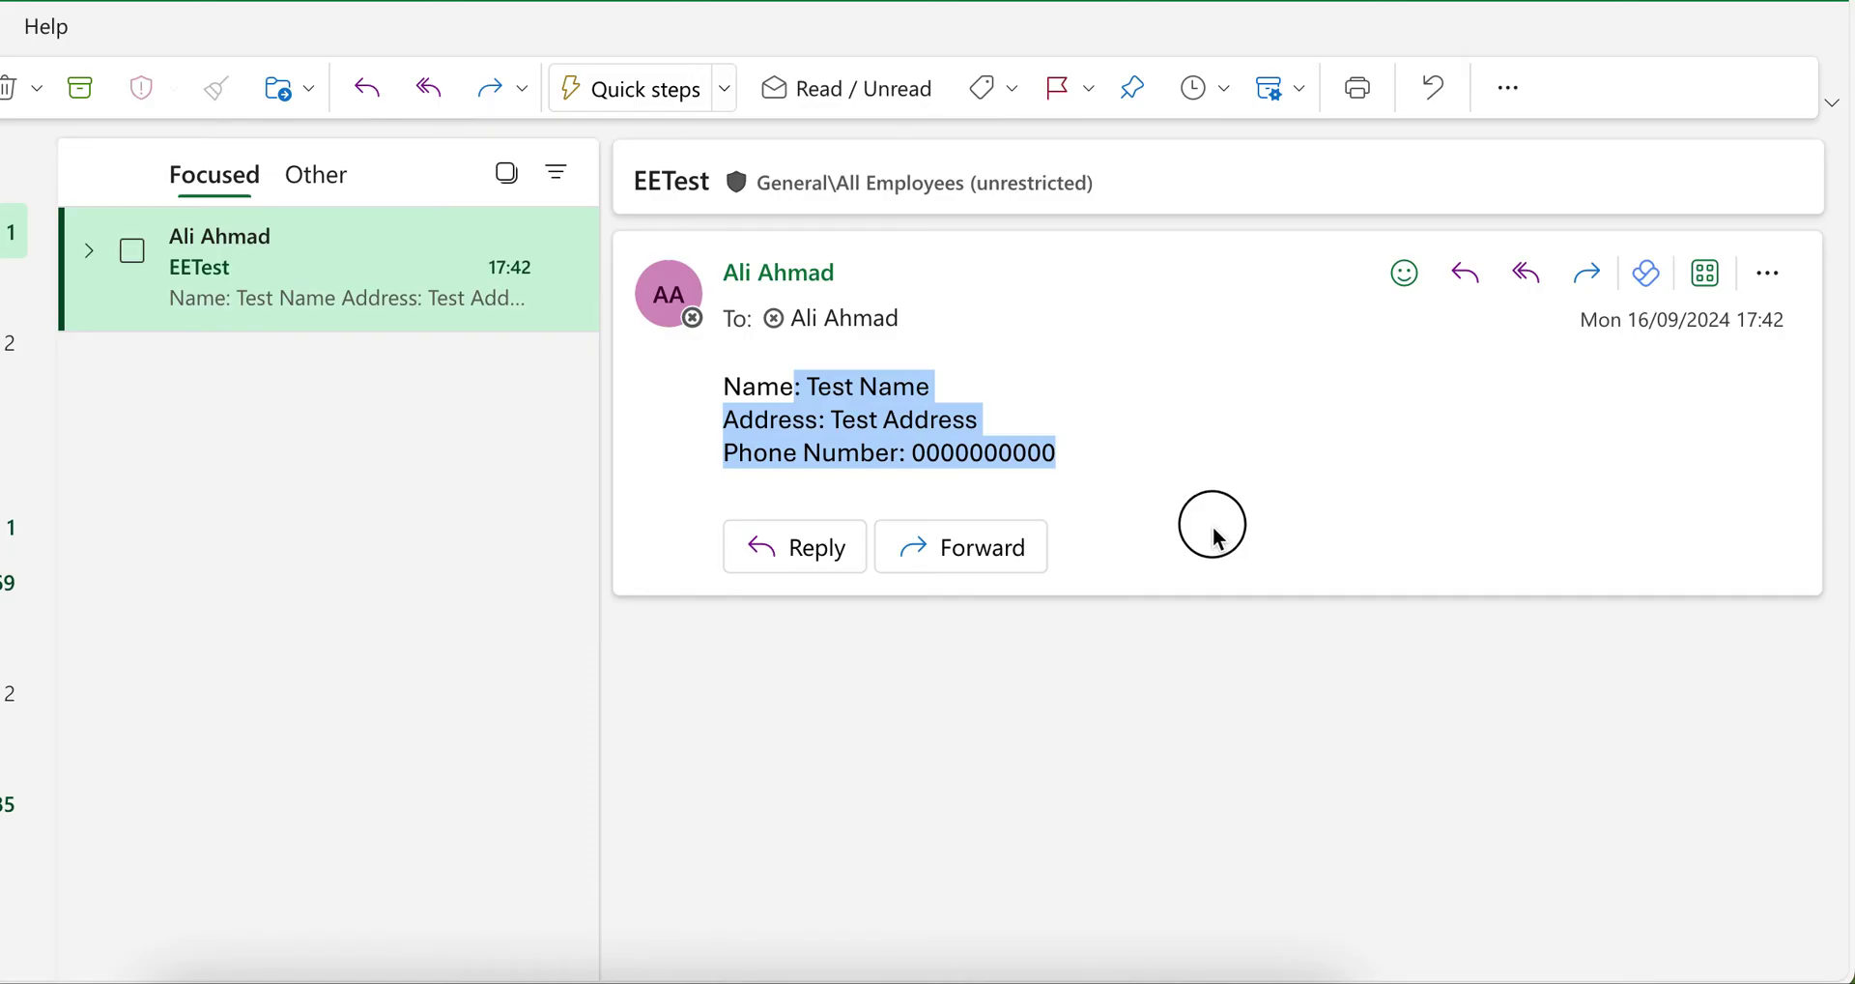
left_click(986, 420)
left_click_drag(804, 386, 1064, 384)
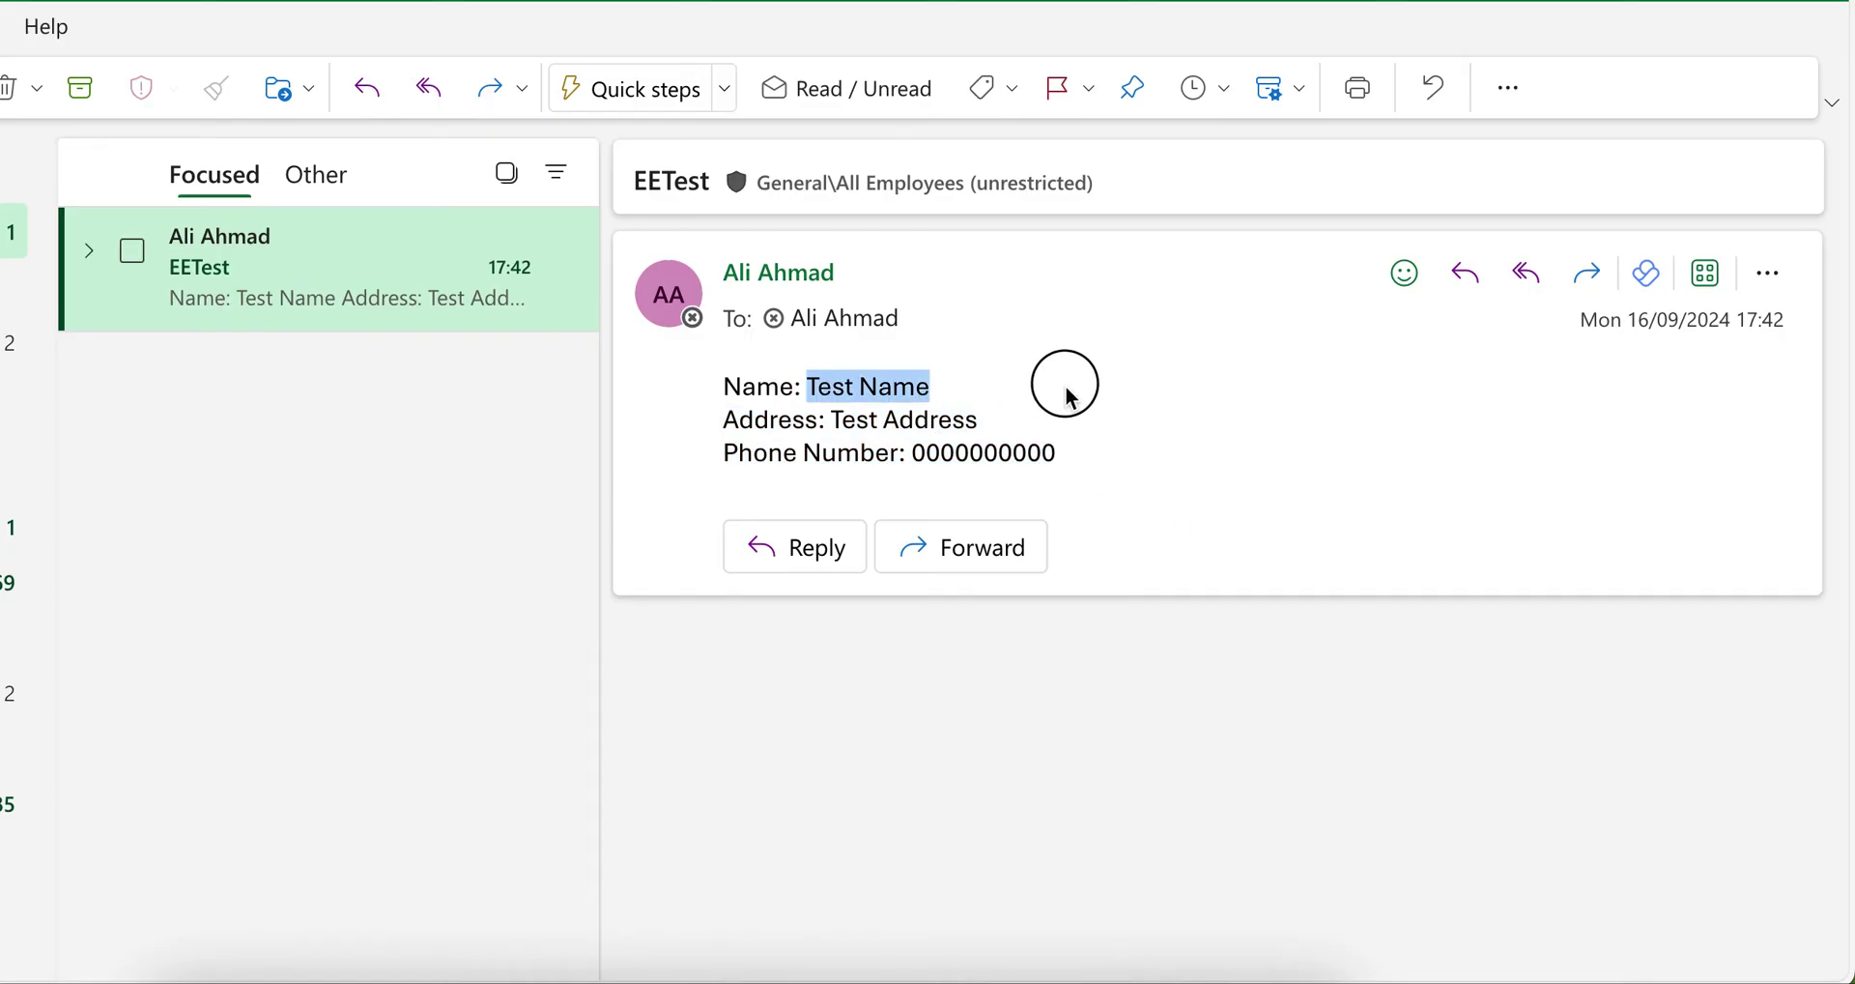
Wrap the Name action's last() expression in an outer split() function
left_click(1064, 384)
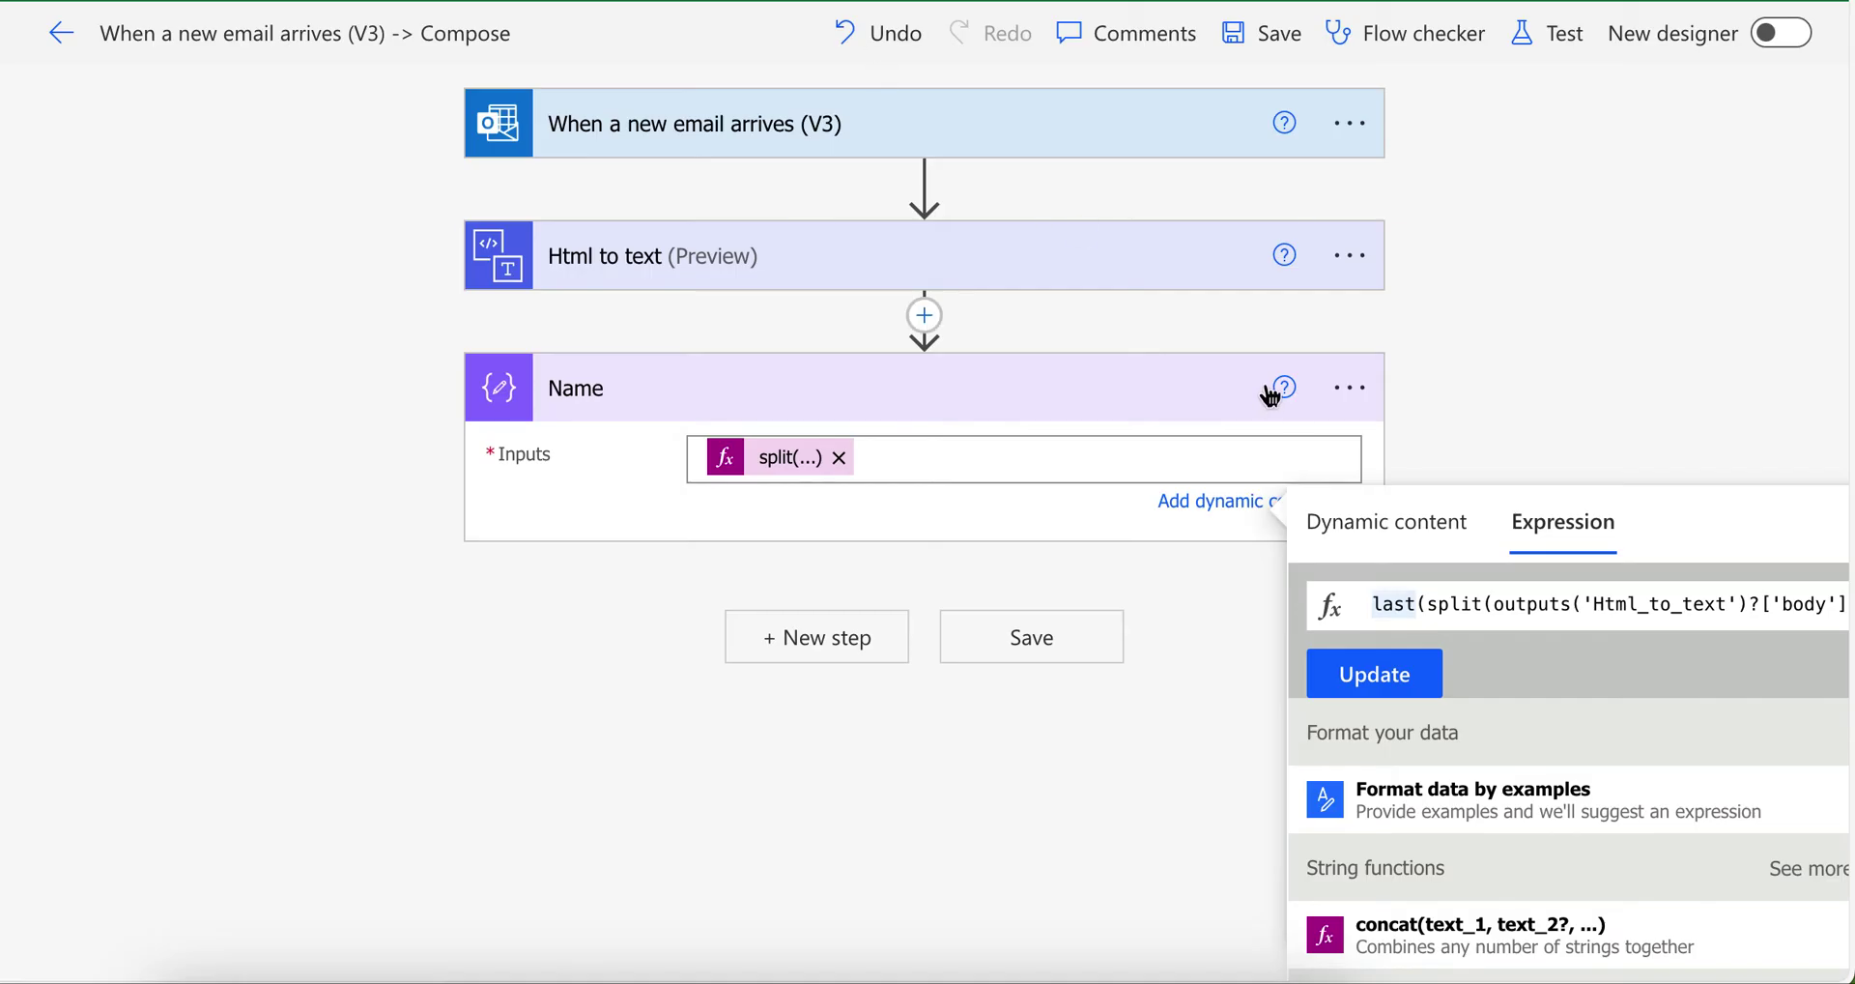
type("spl")
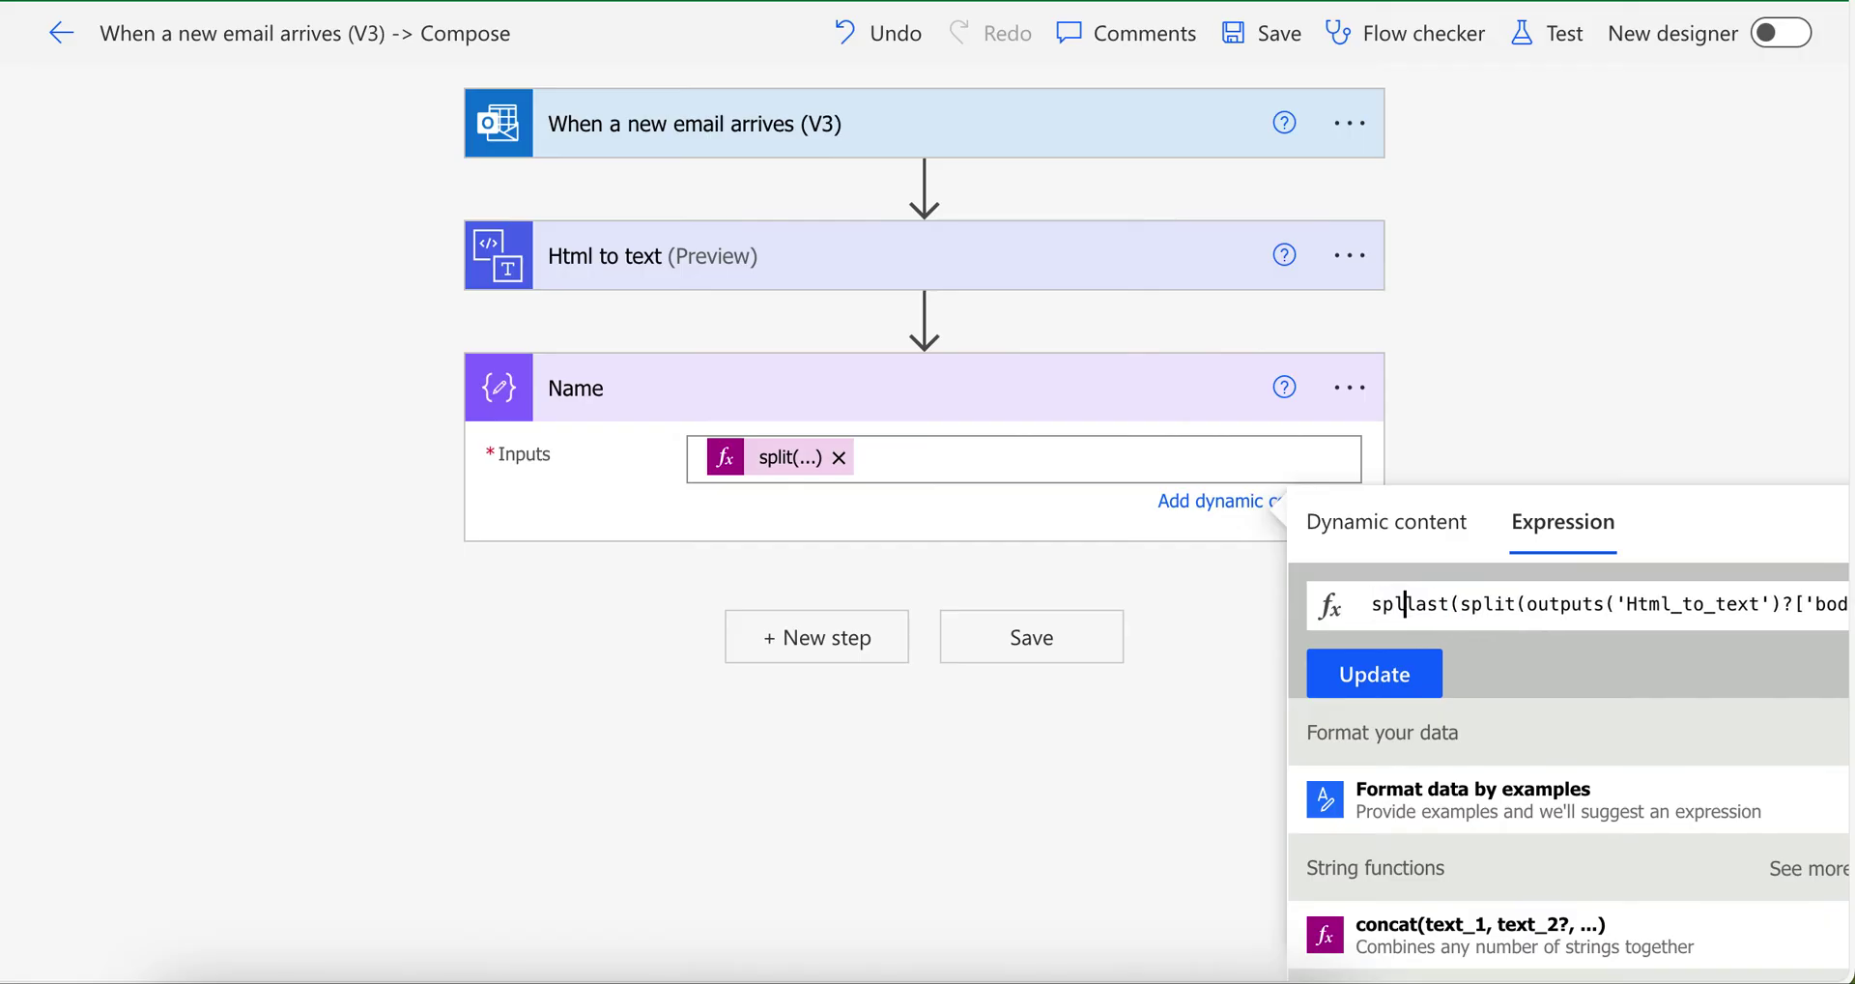
type("it")
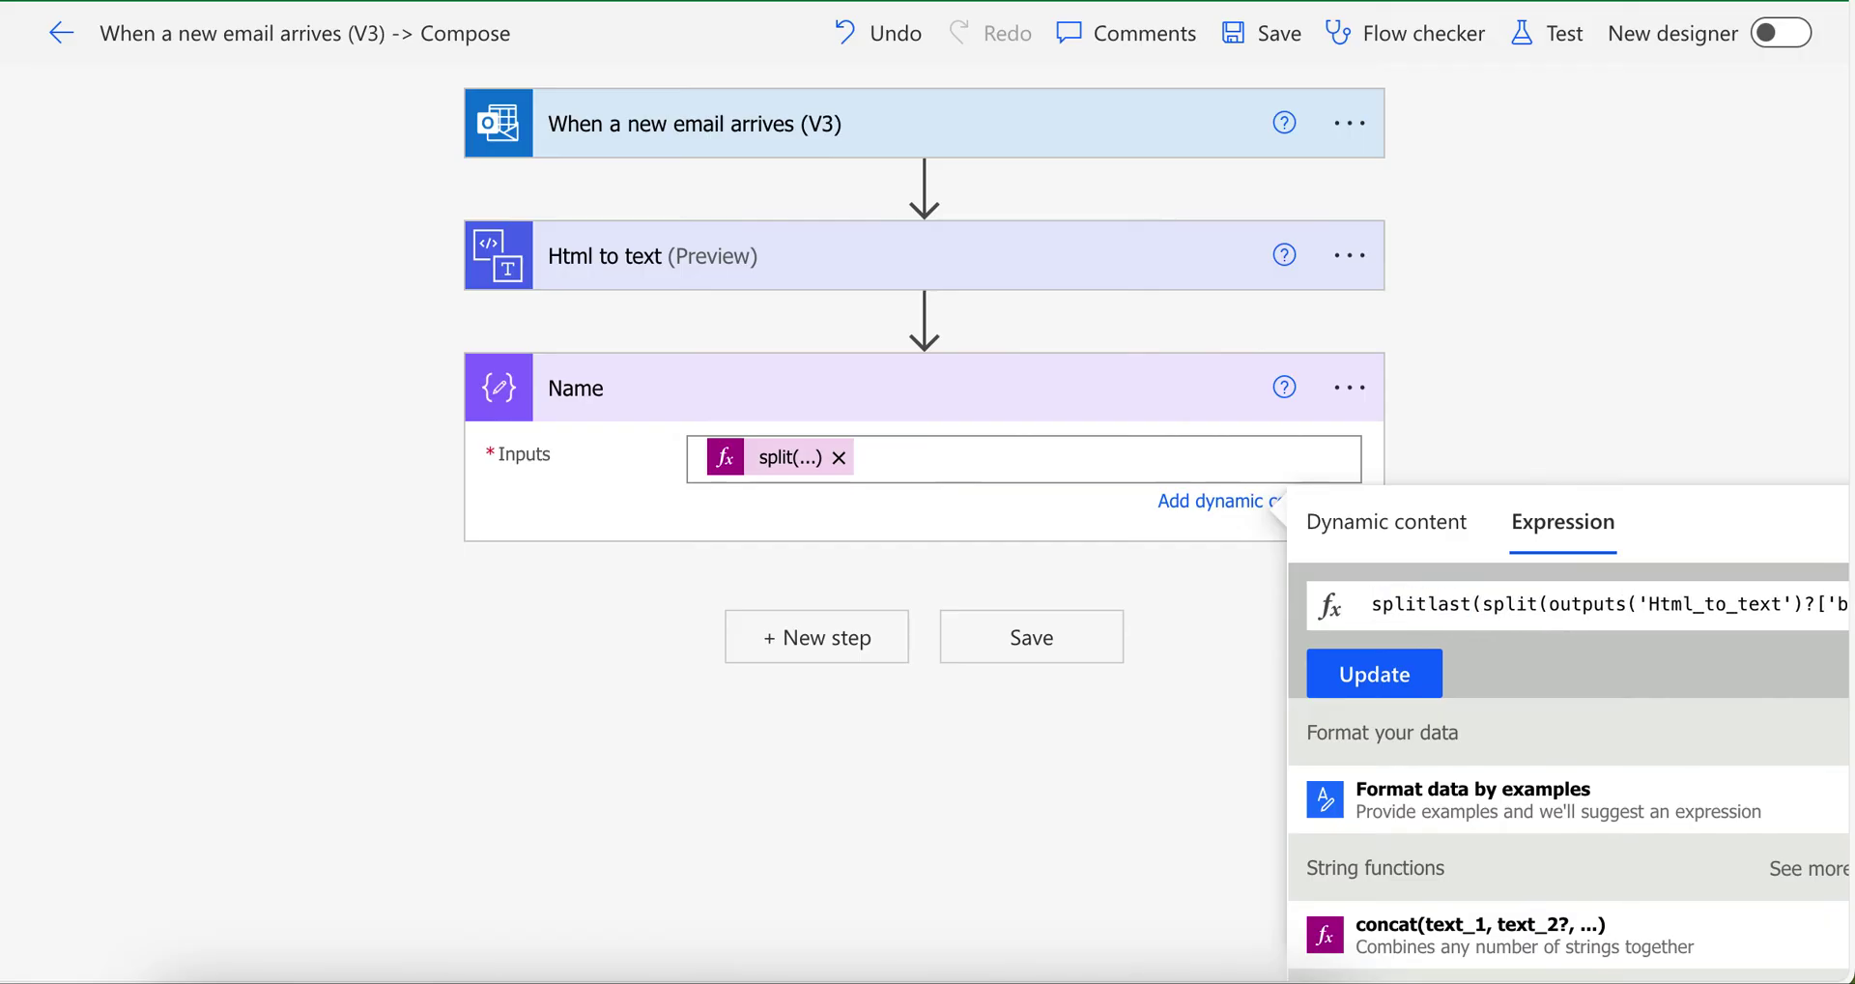
type("(")
key("End")
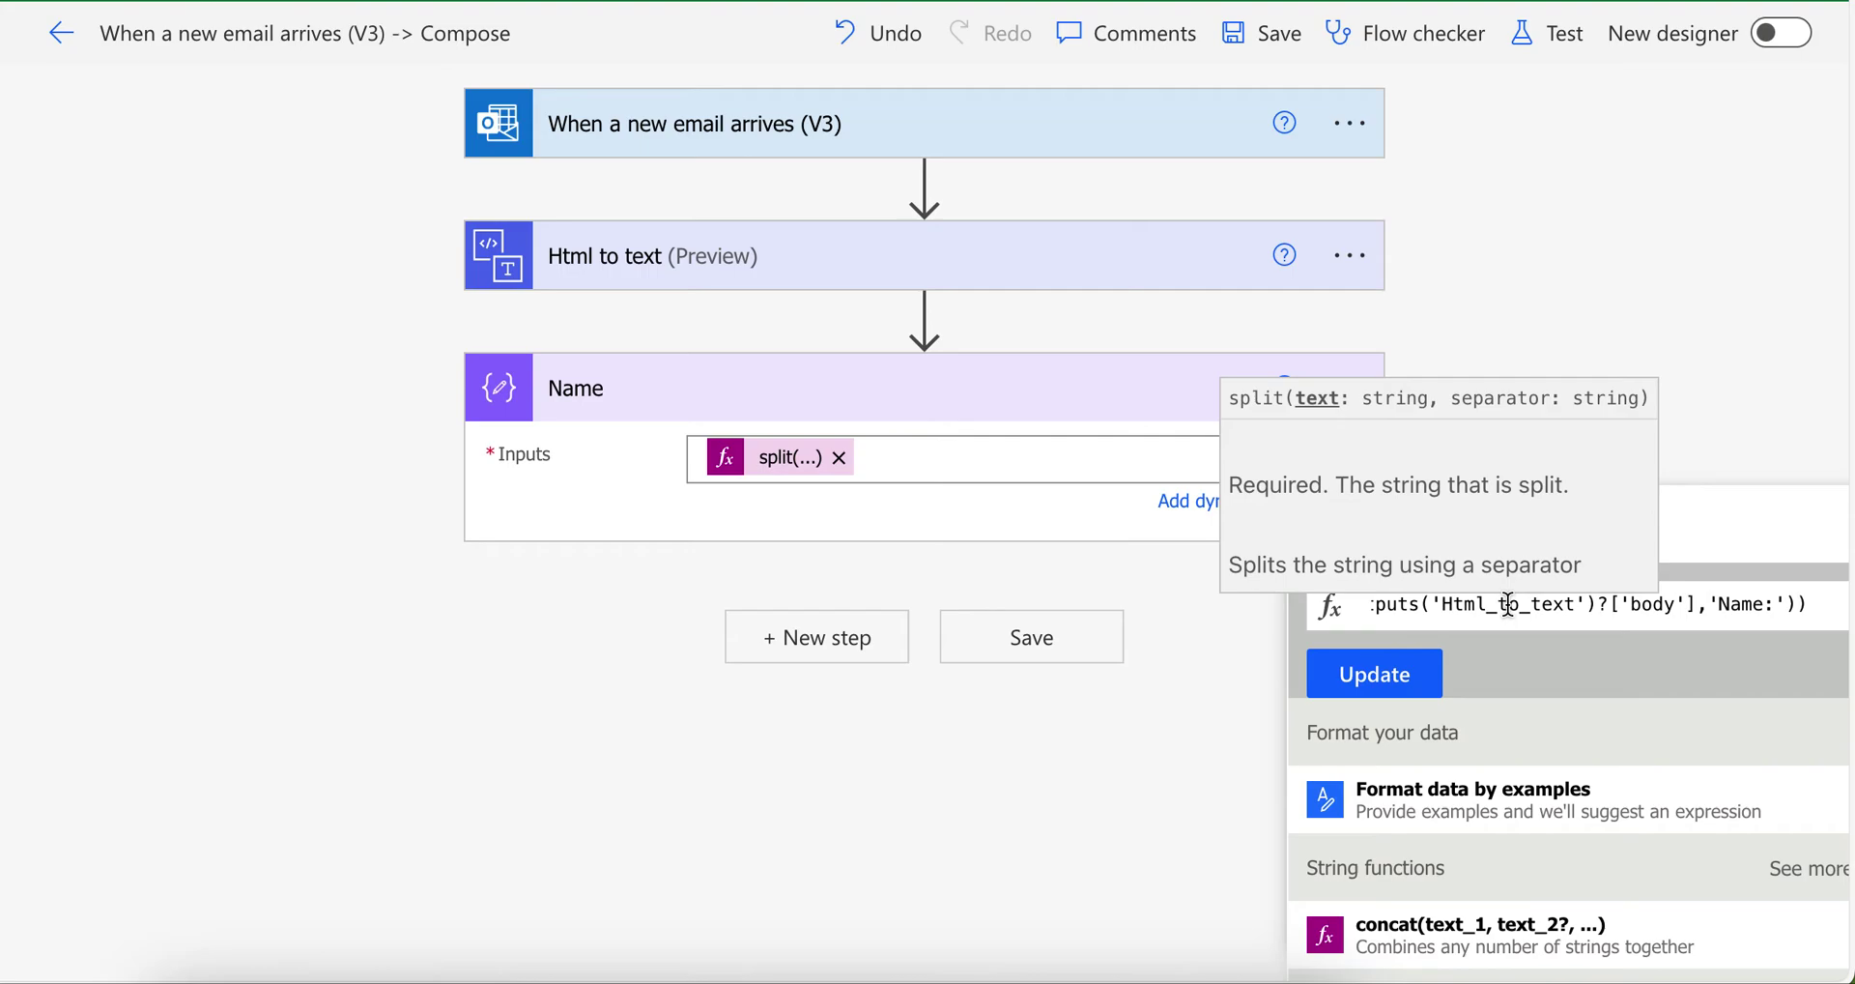
type(")")
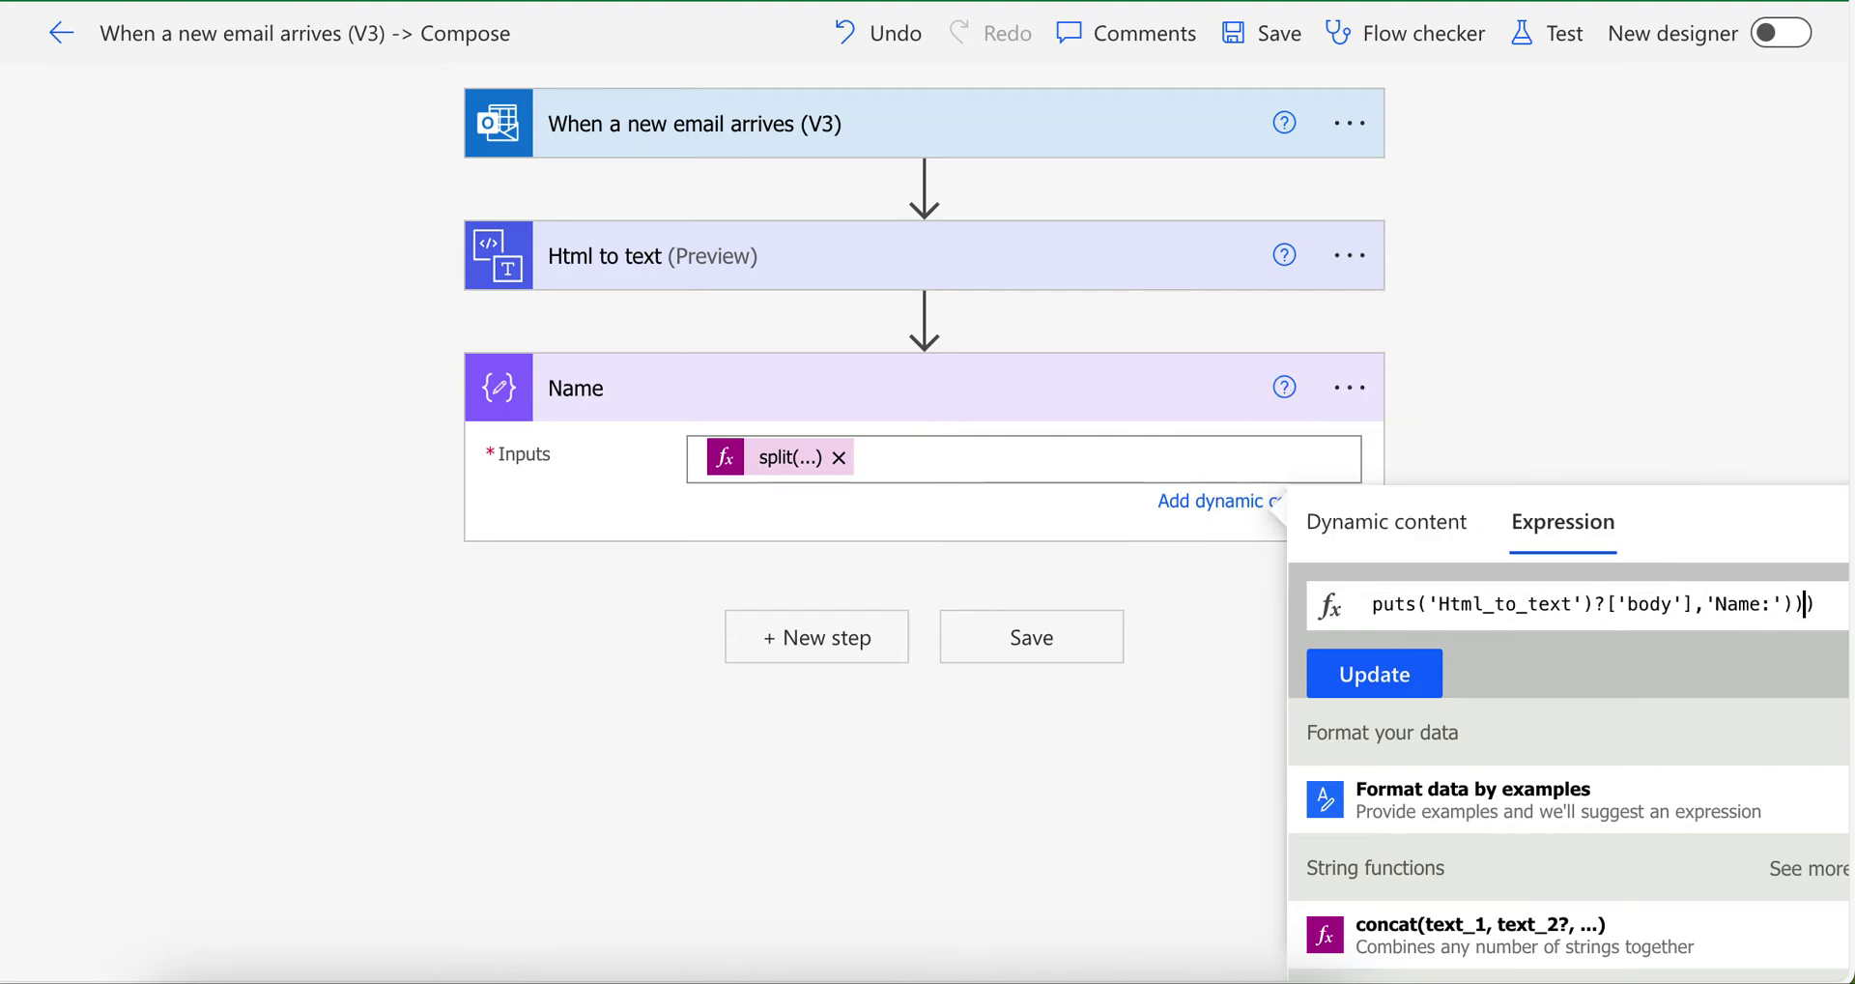
Give the outer split() a line break in single quotes as its separator and update the Name expression
key("Left")
type(",'")
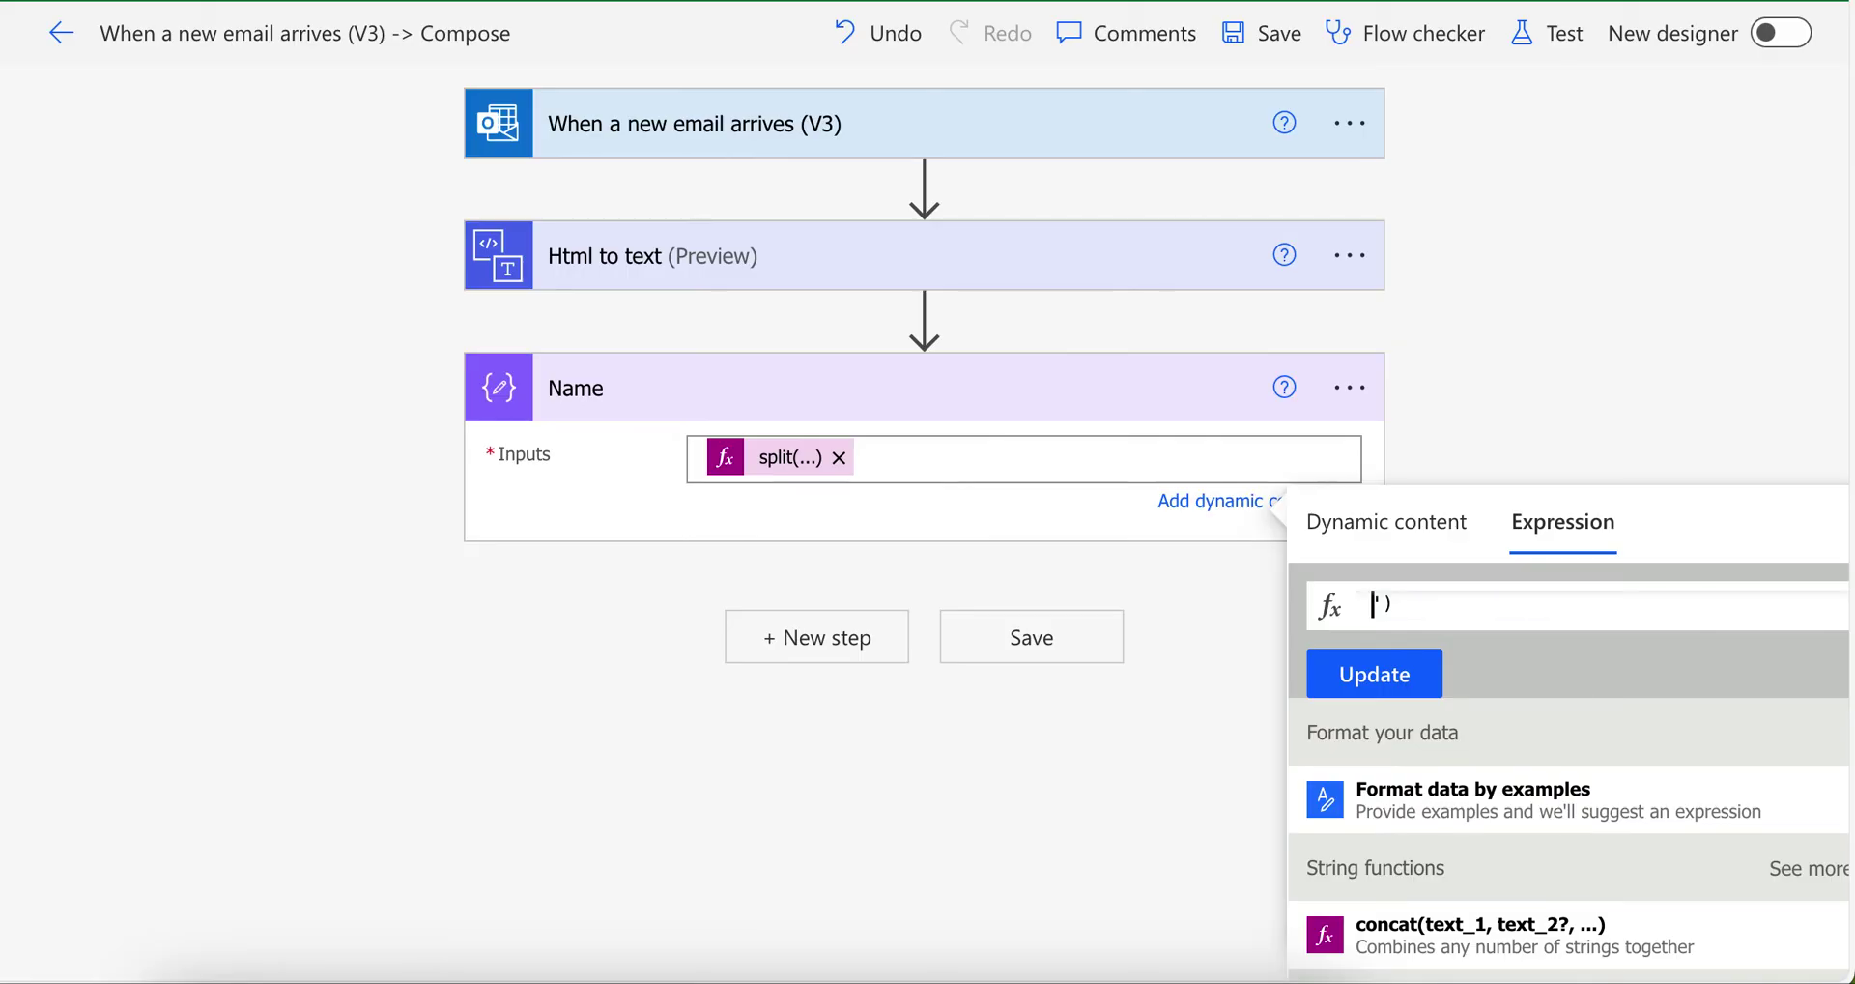
key("Home")
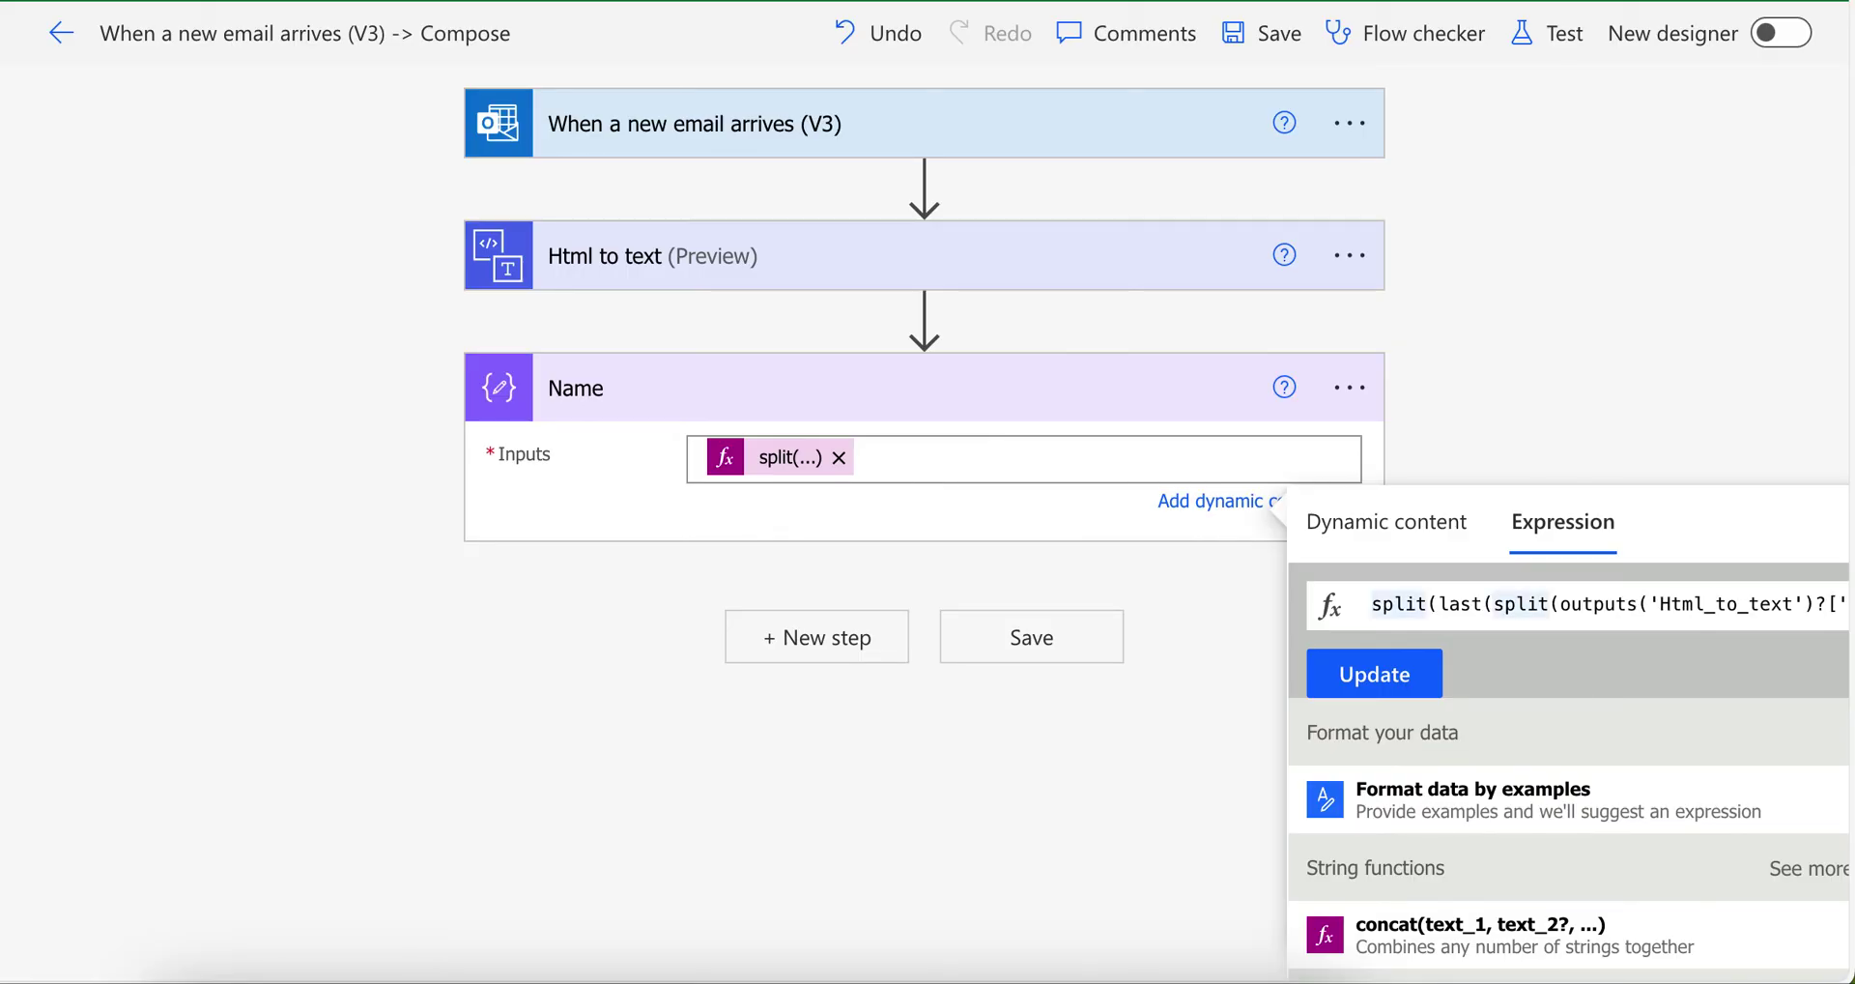
key("End")
key("Left")
key("Left")
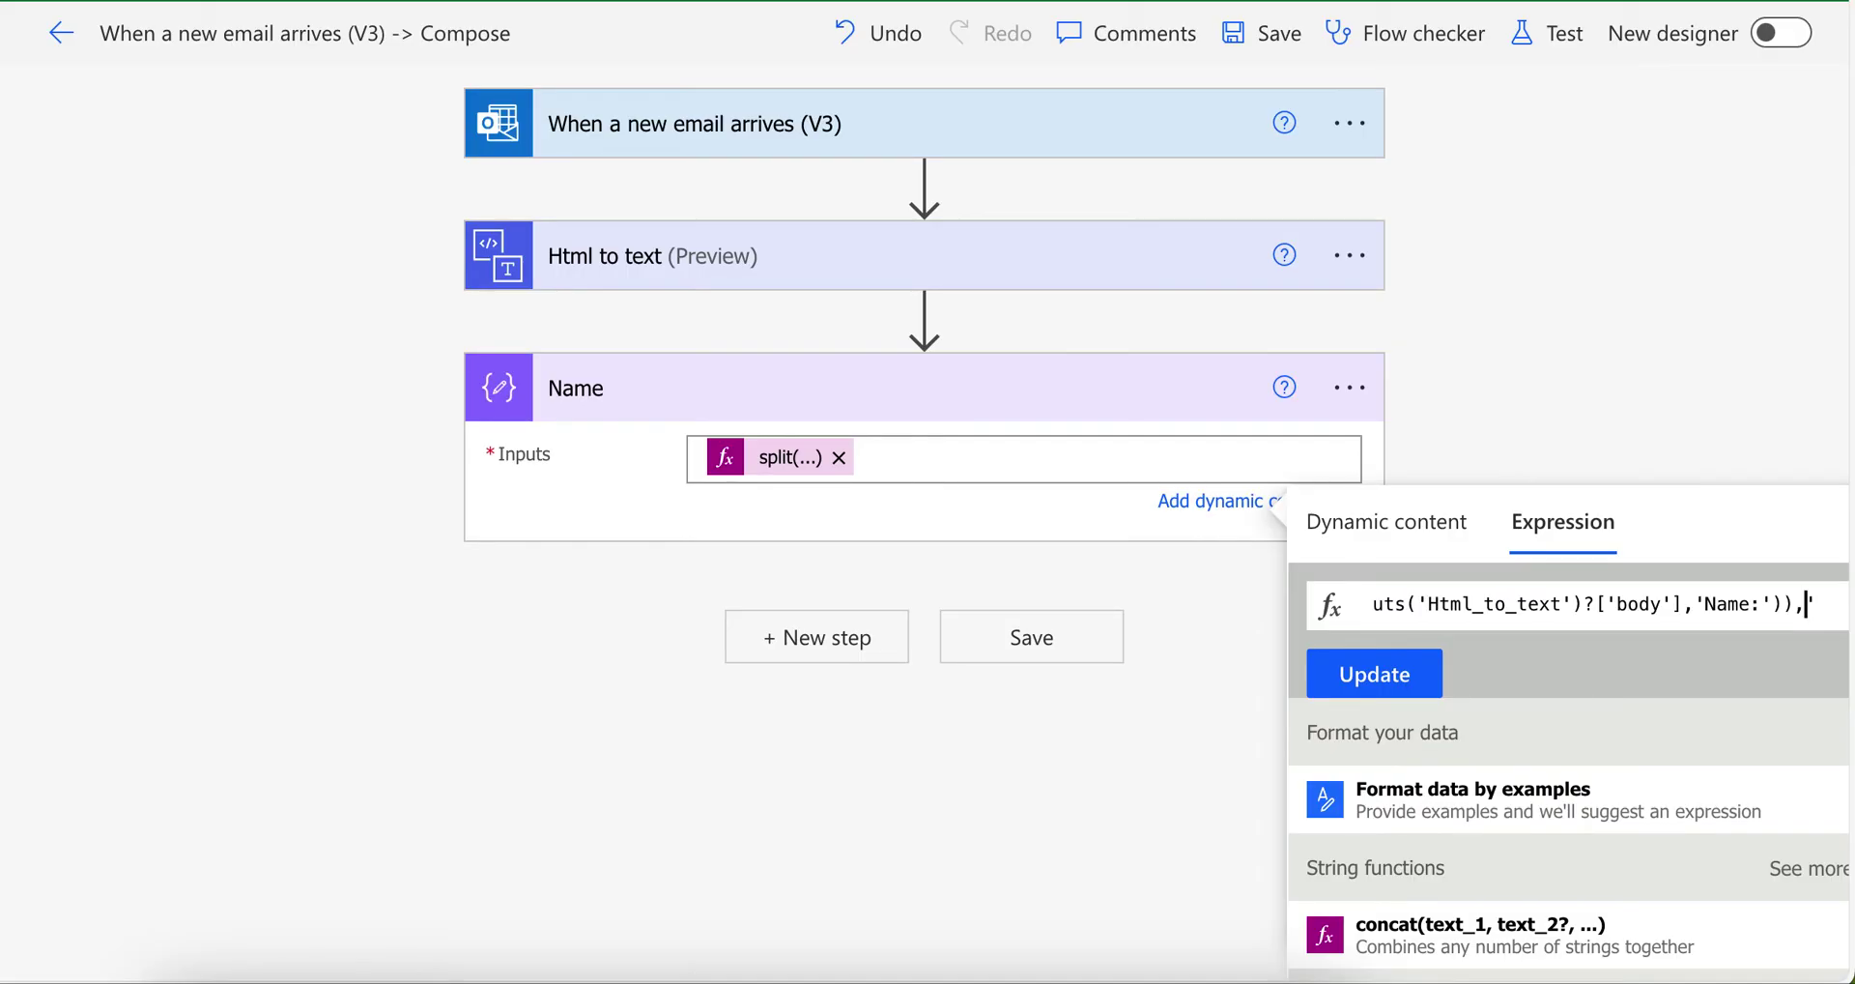
key("Right")
key("Right")
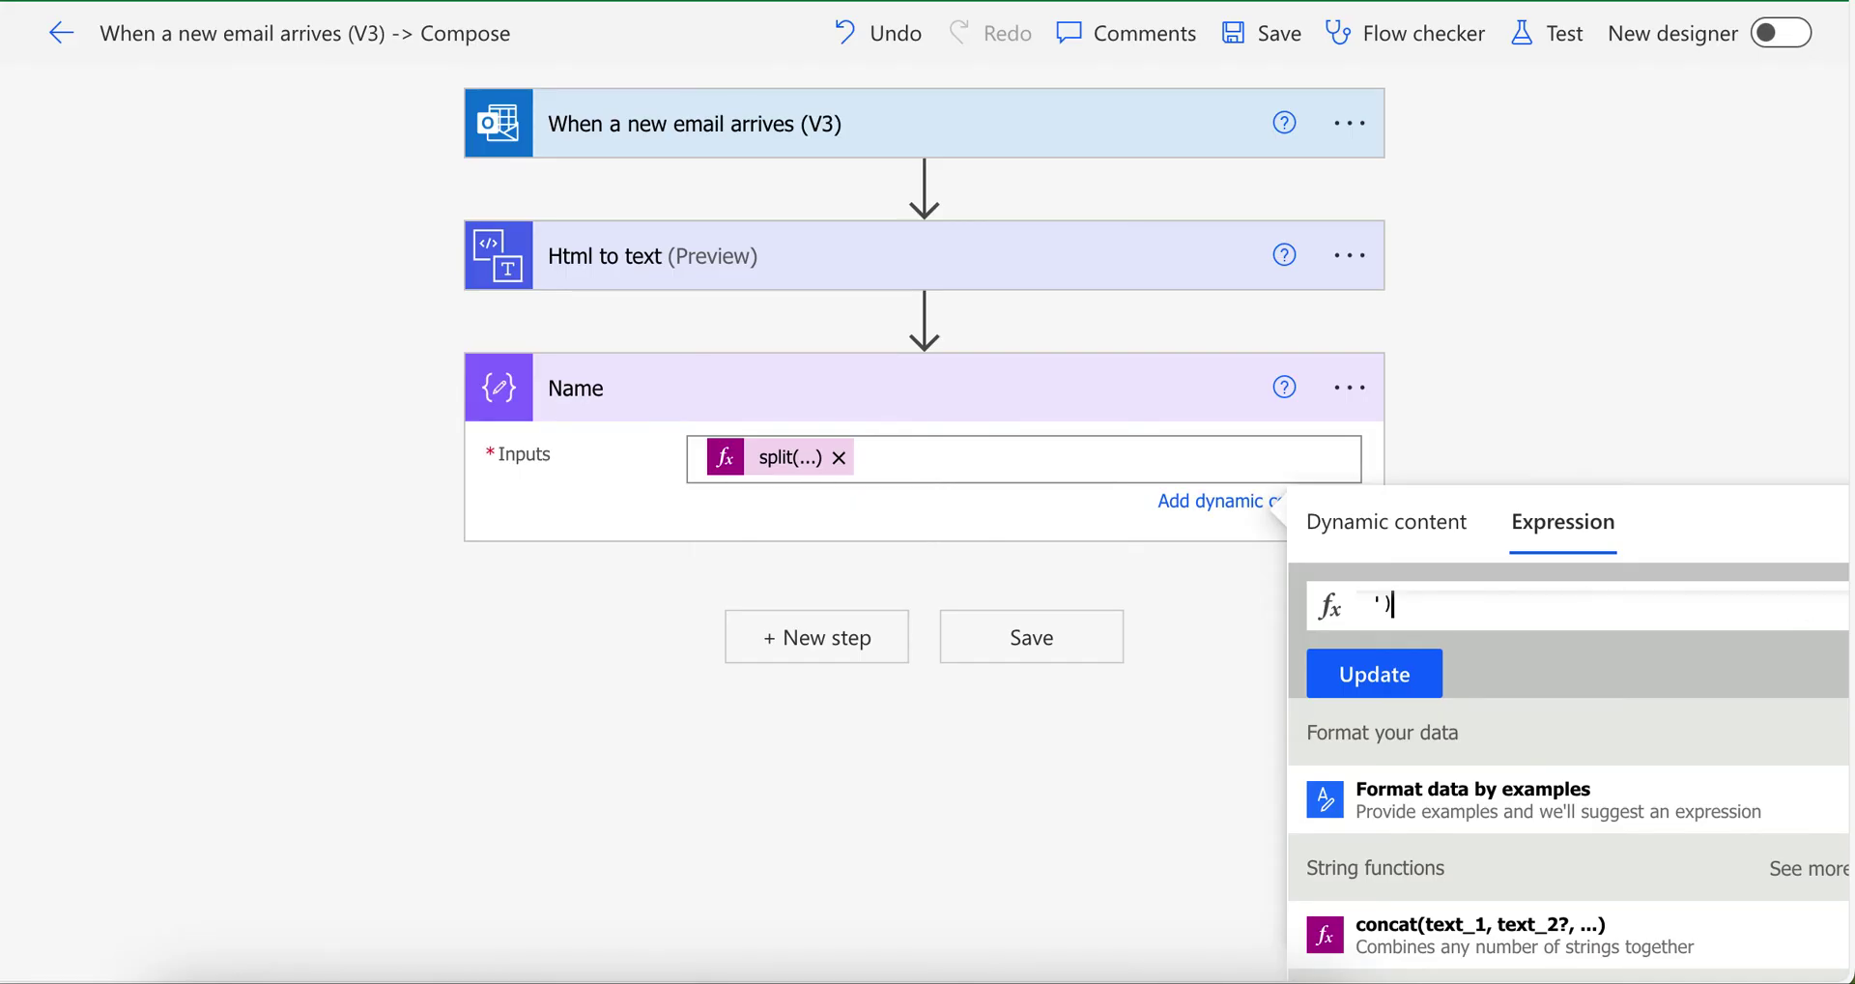
left_click(1389, 681)
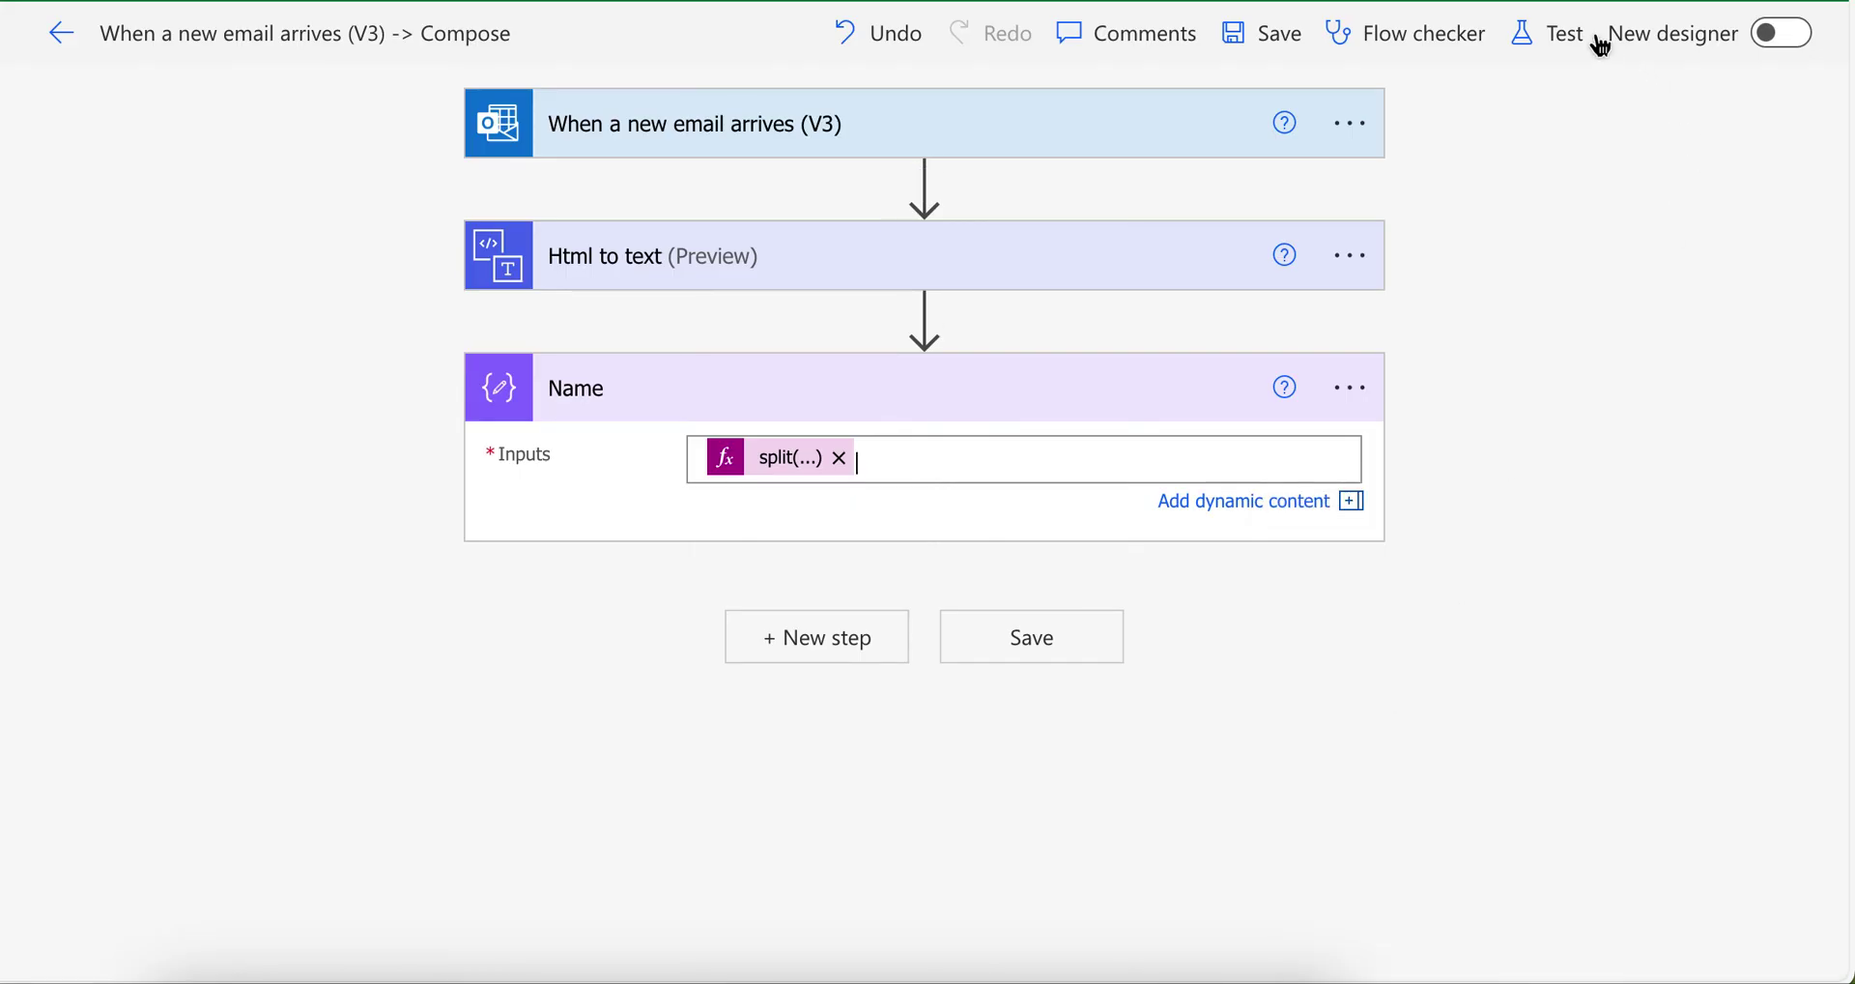
Save the flow and test it automatically with a recently used trigger from a succeeded run
left_click(1532, 35)
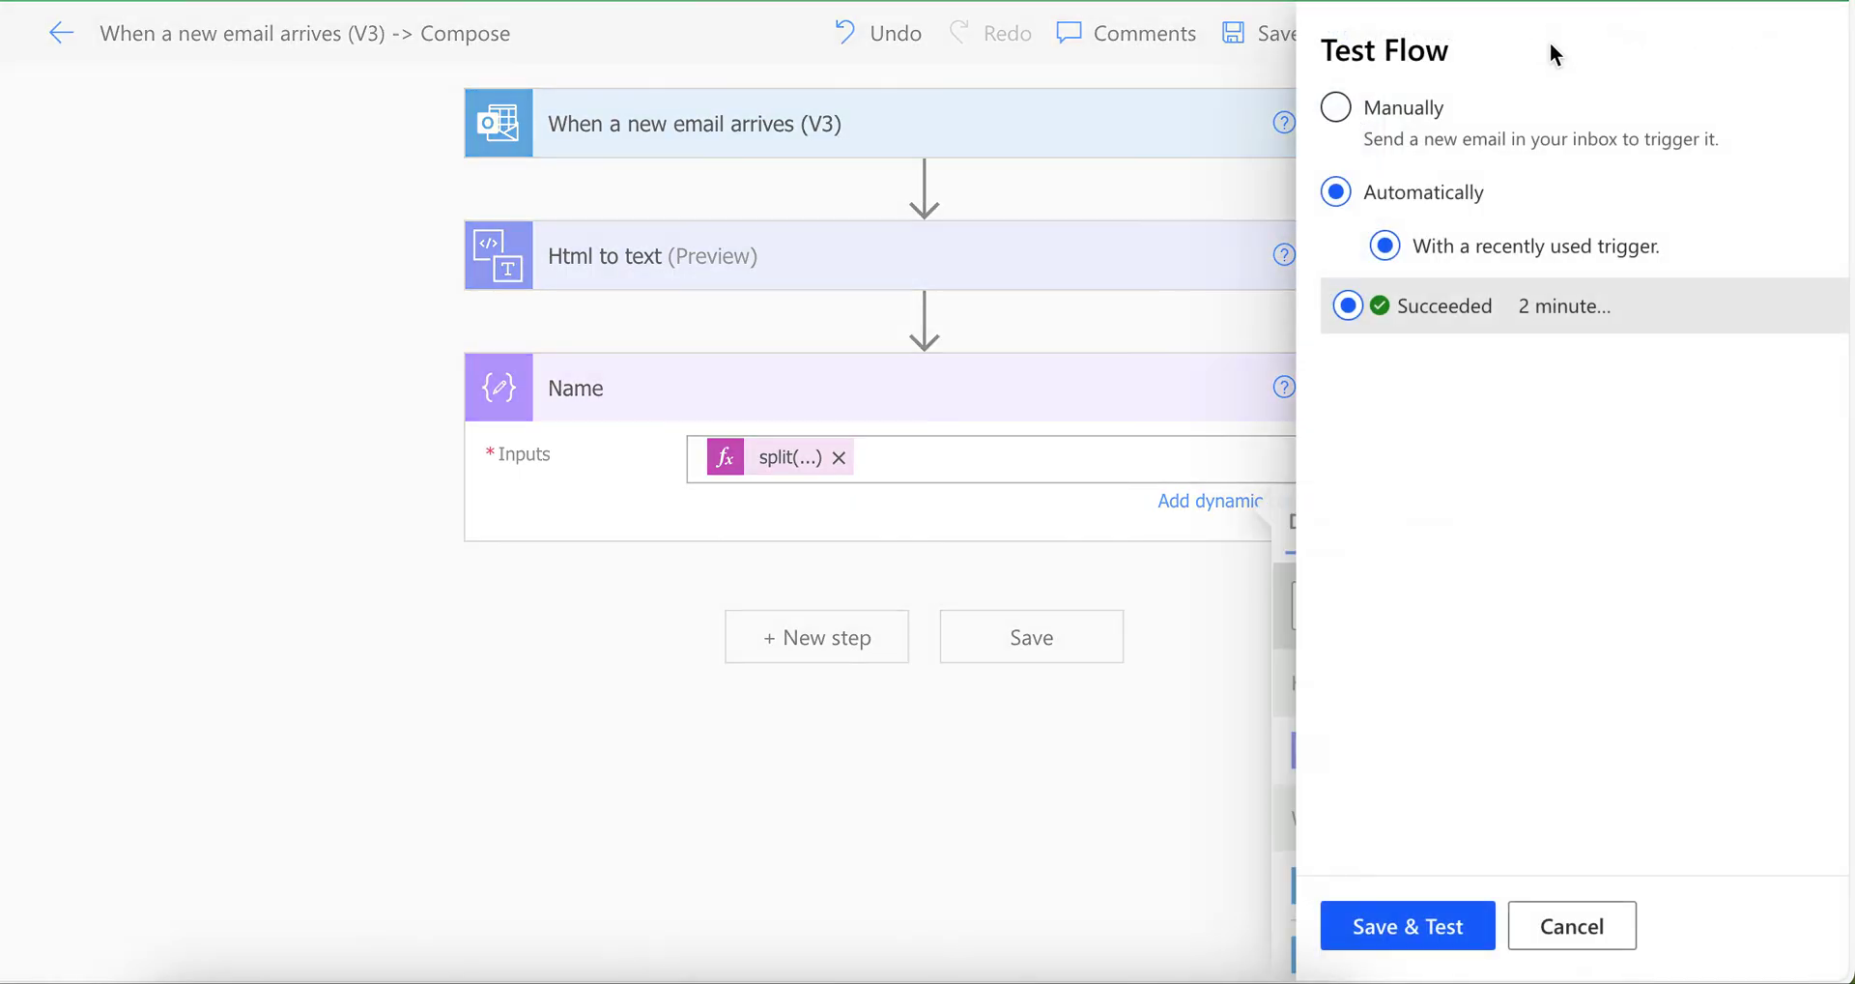
left_click(1411, 324)
left_click(1314, 926)
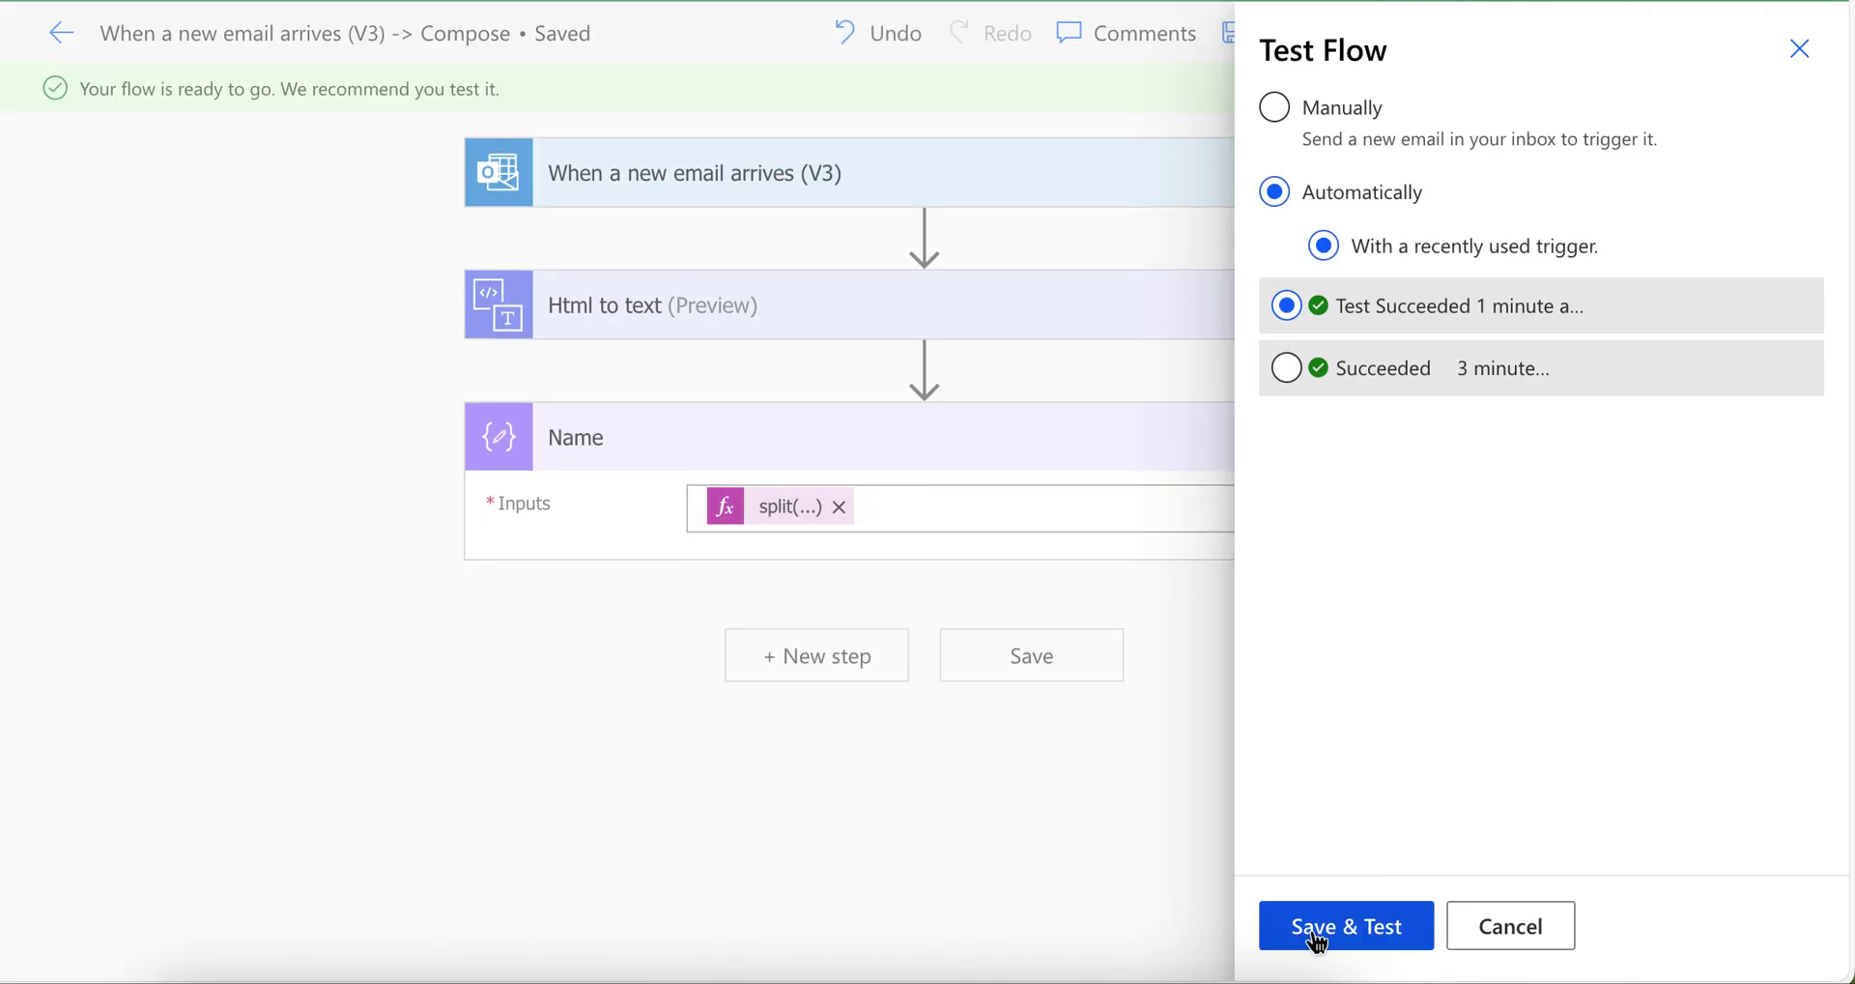
left_click(1317, 929)
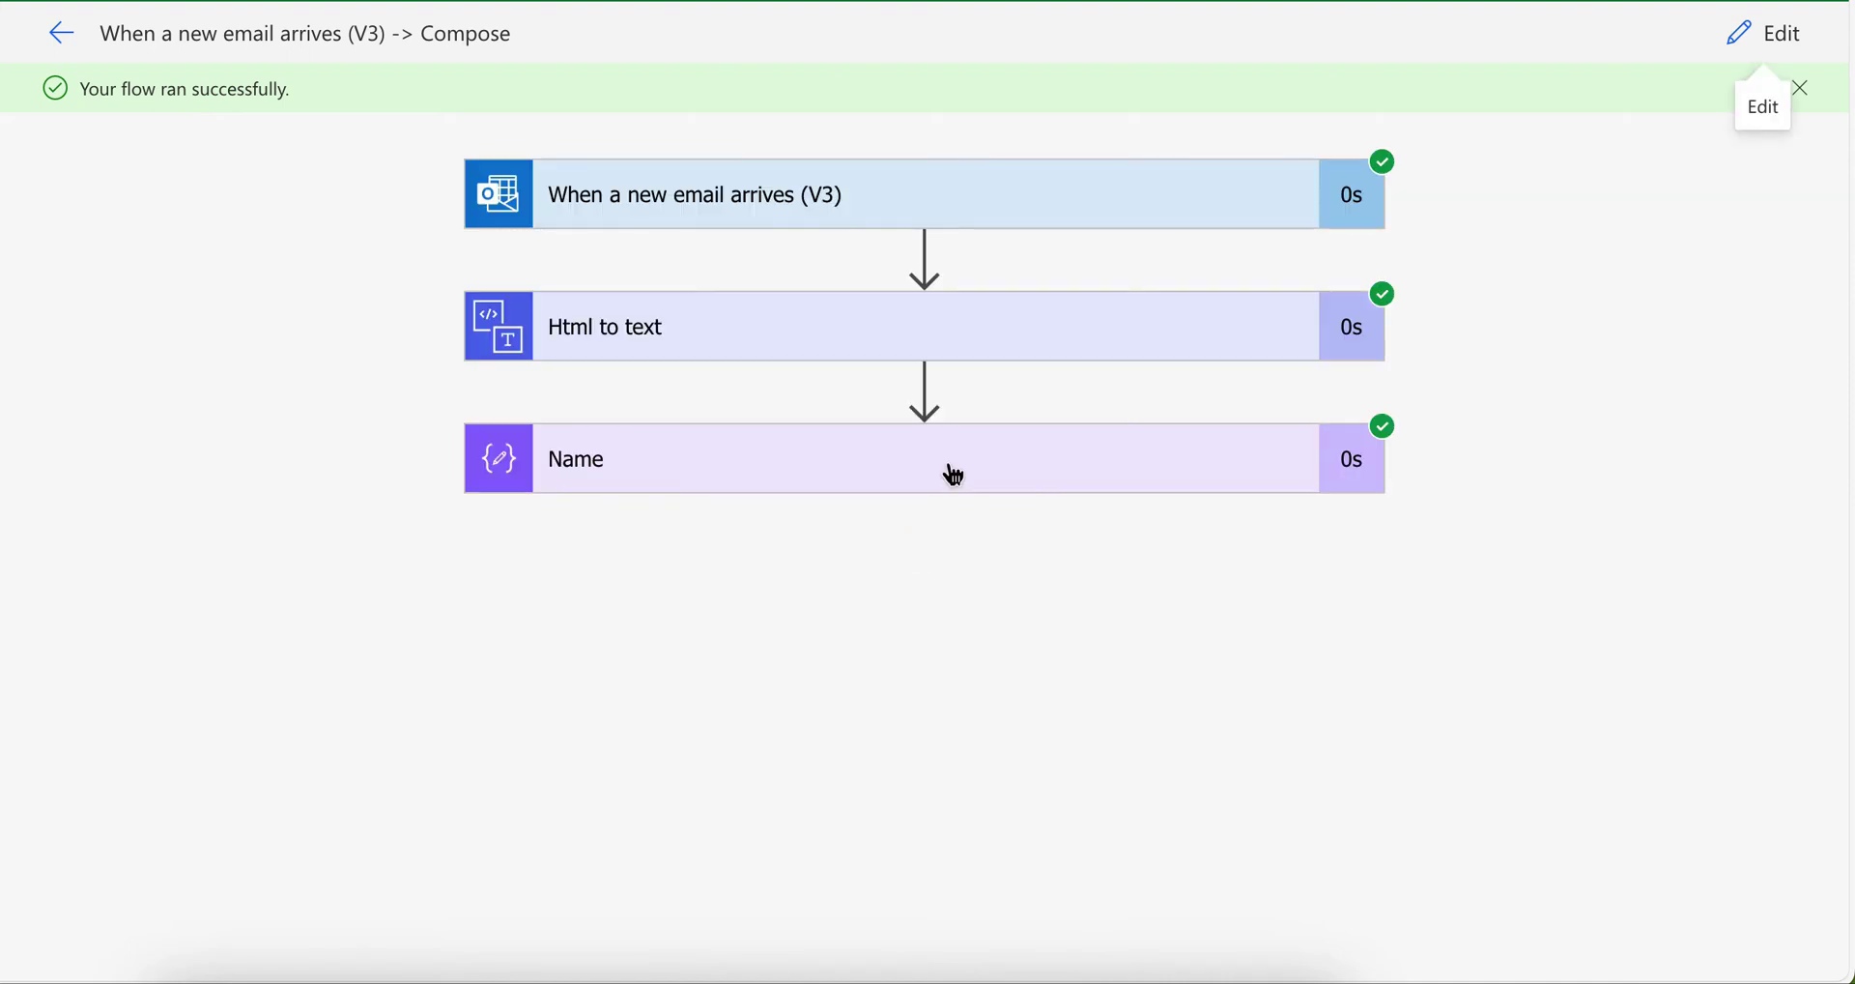
Examine the Name action's line-by-line split result in the flow run and which item holds the name
left_click(832, 459)
left_click_drag(560, 367, 750, 366)
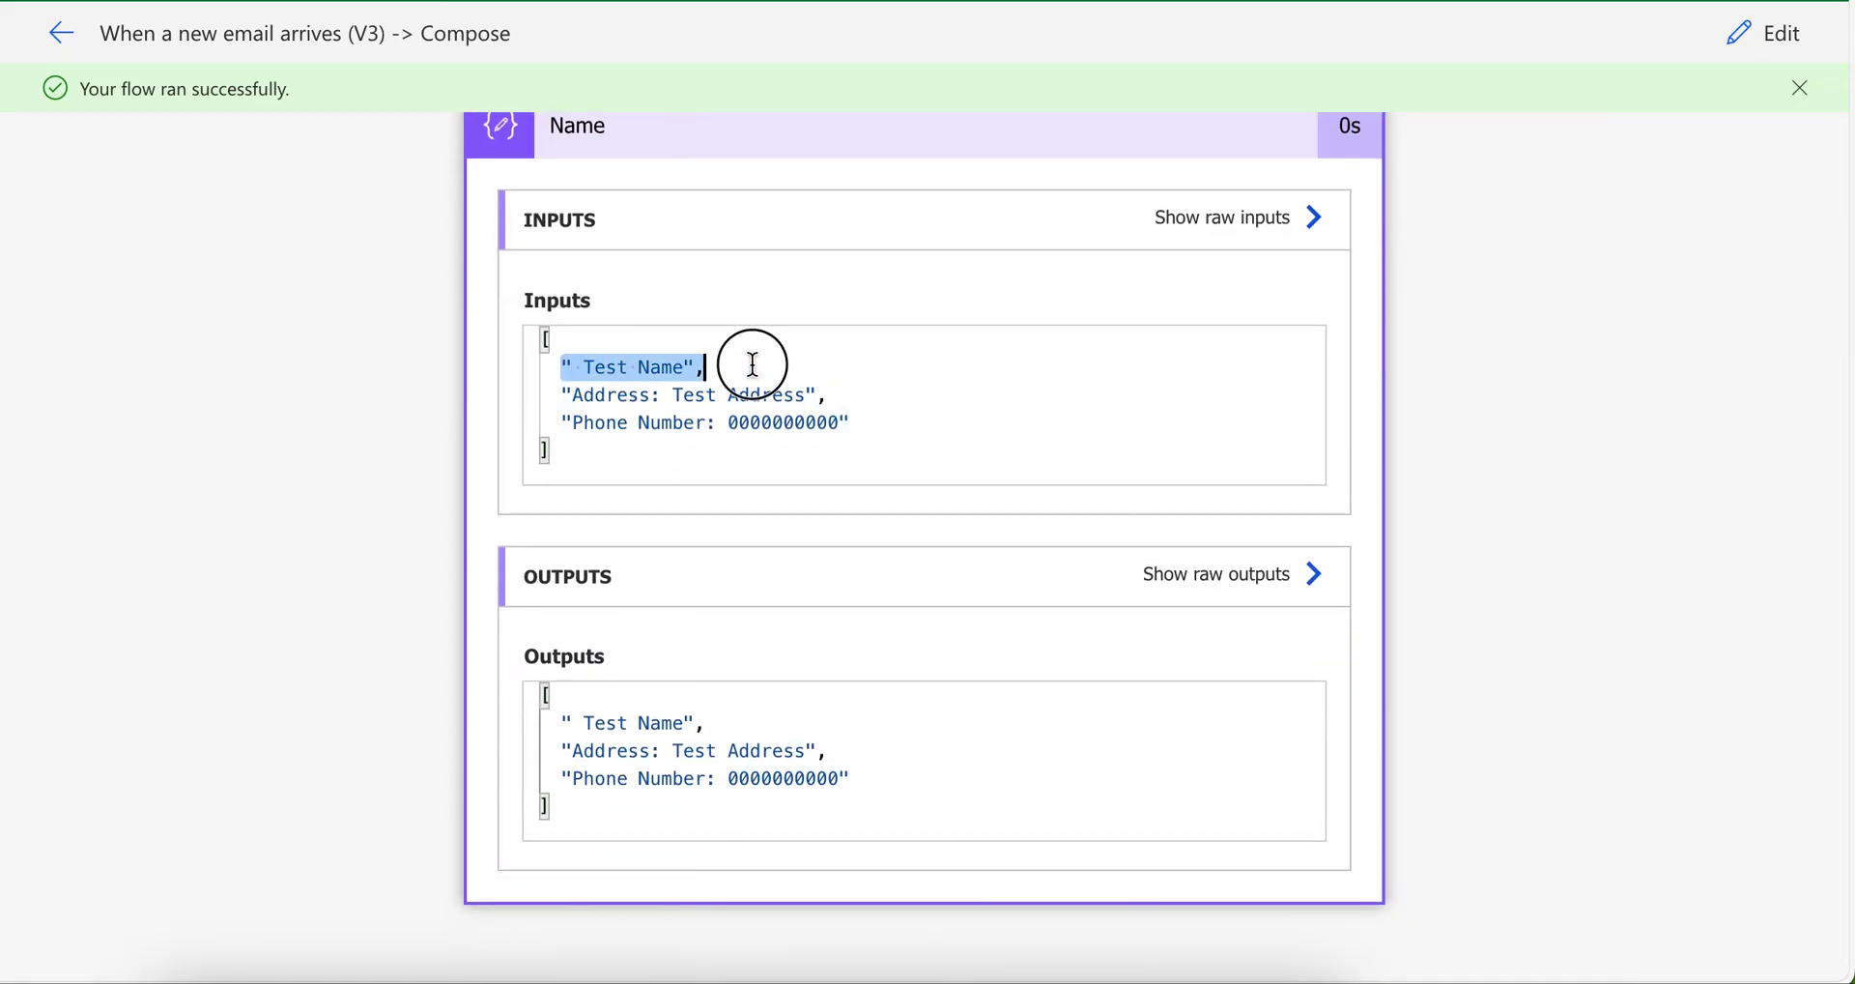
left_click(606, 377)
left_click_drag(560, 395, 850, 421)
double_click(661, 370)
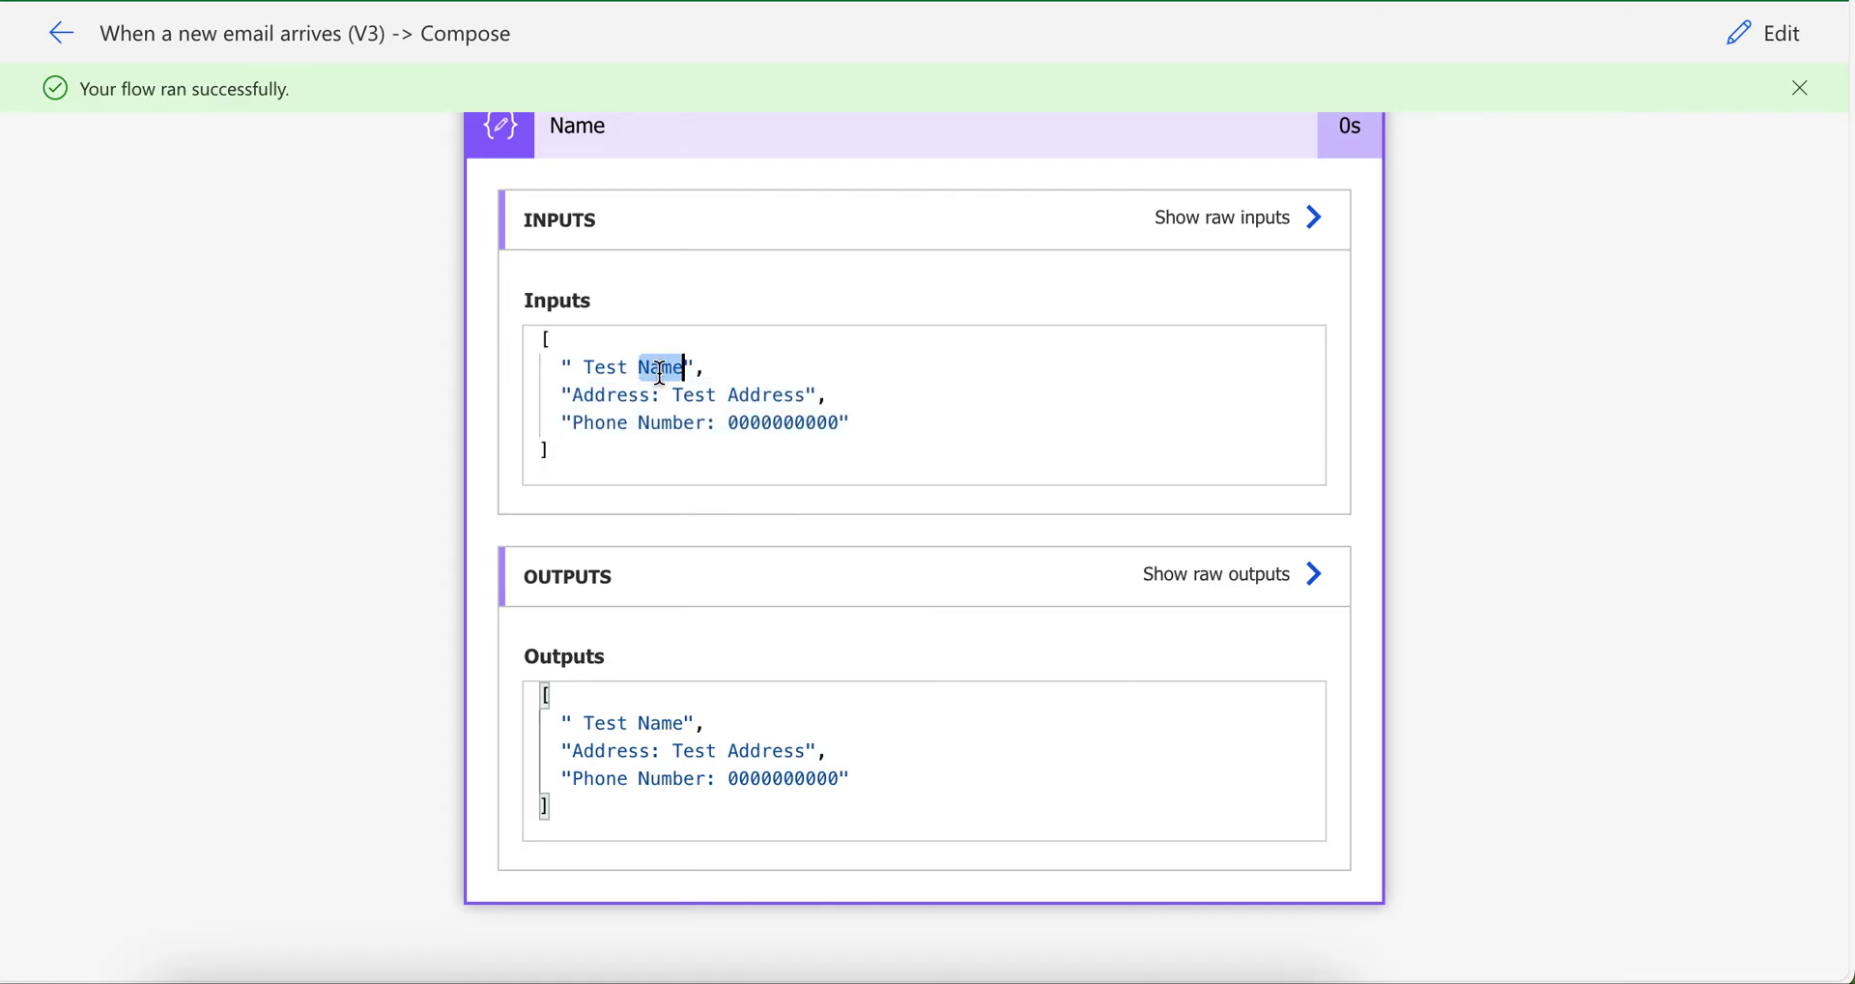
Return the flow to edit mode and wrap the Name action's outer split expression in first()
left_click(1778, 34)
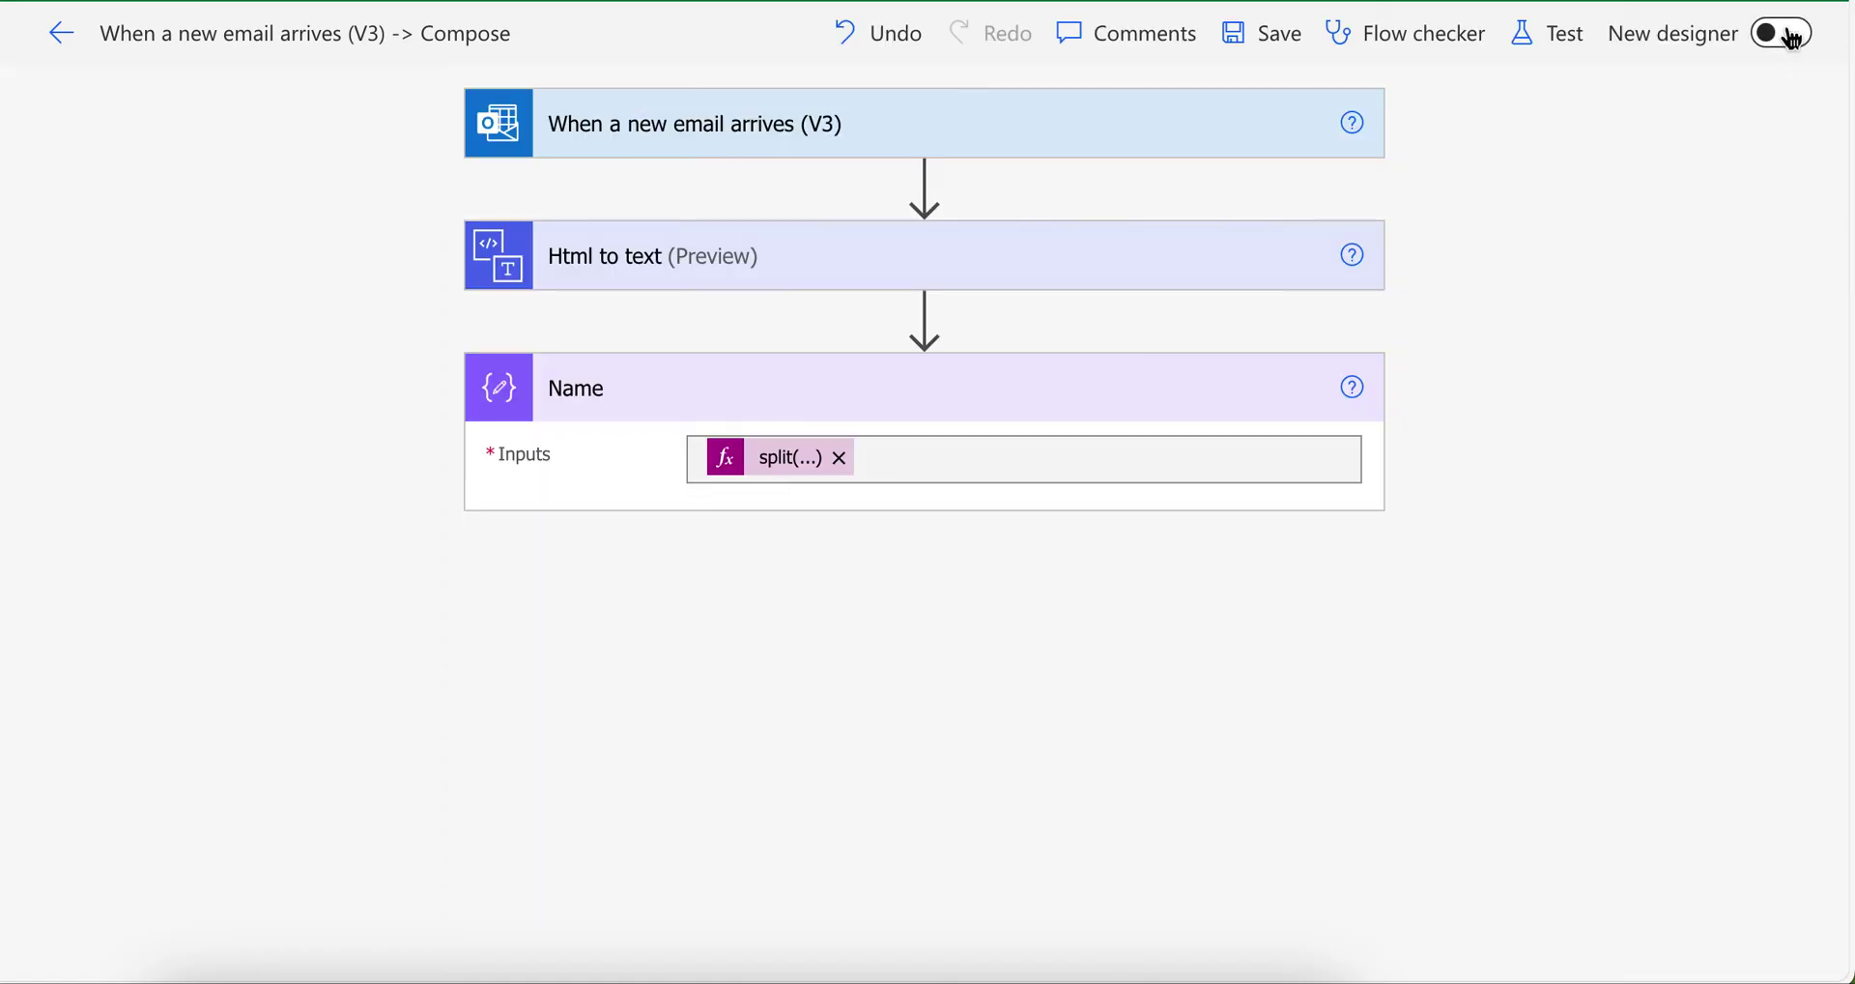
left_click(816, 459)
type("first")
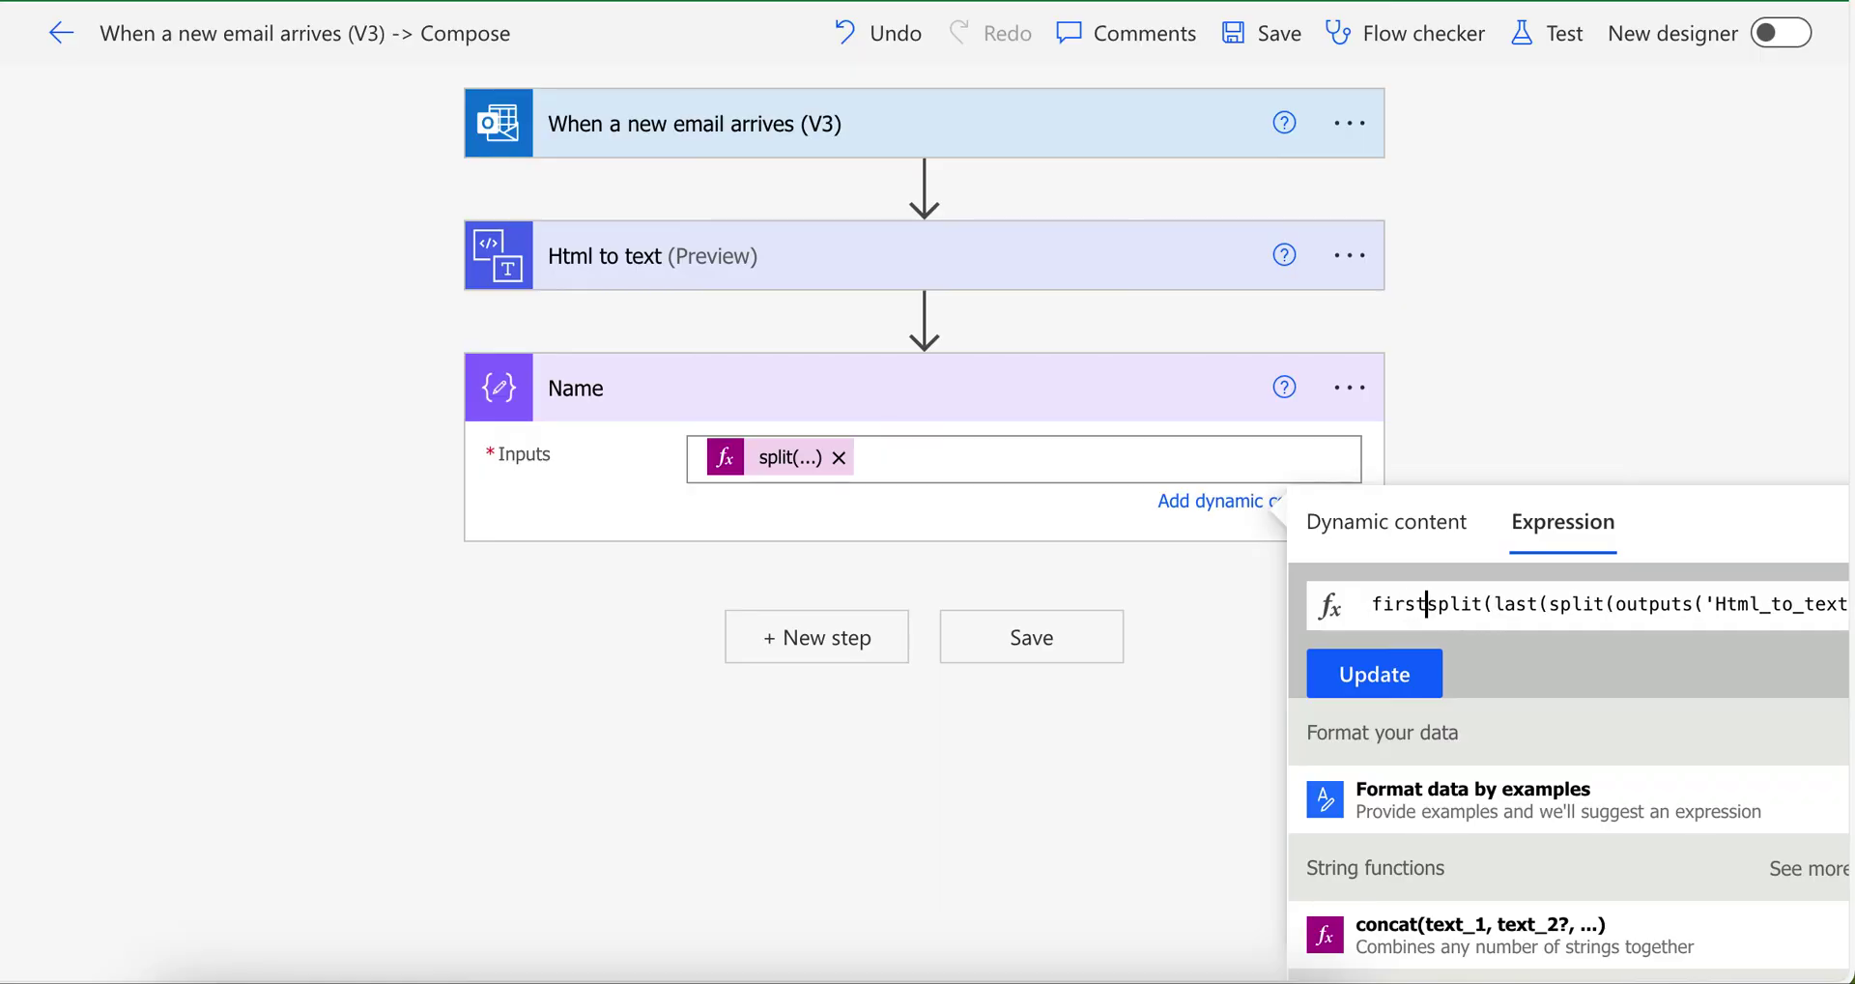
type("(")
key("End")
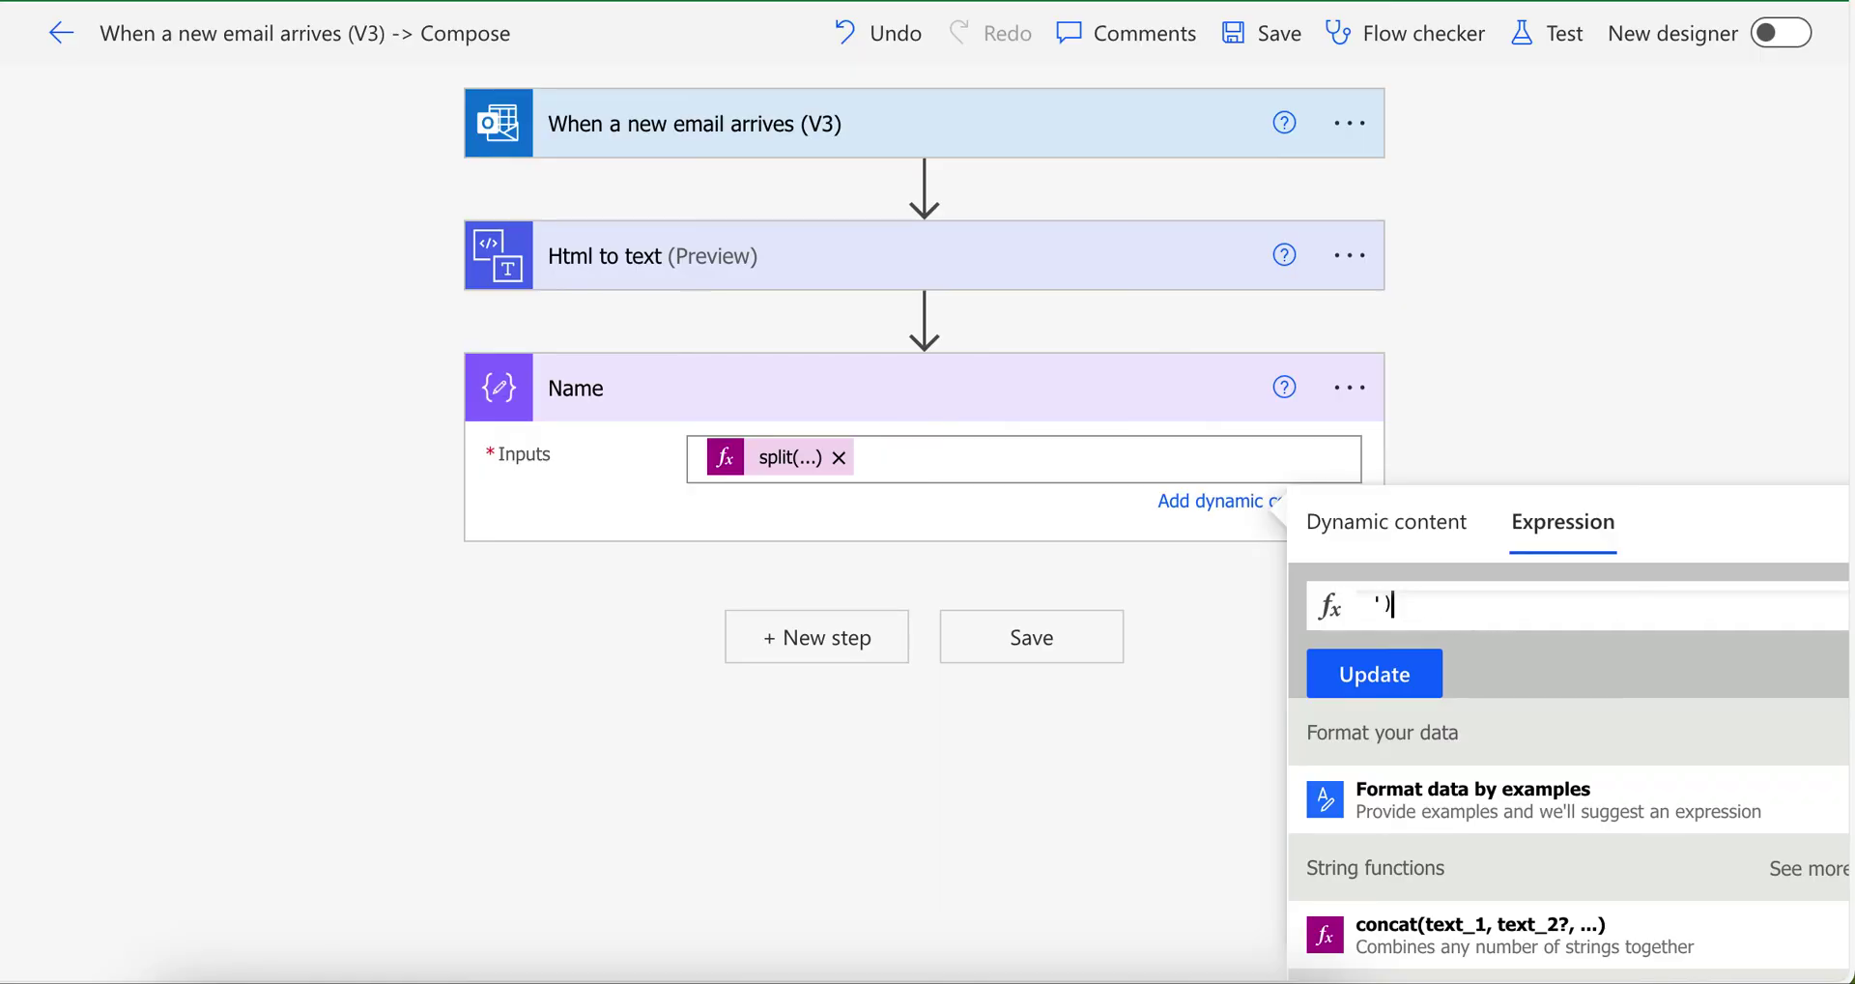
left_click(1393, 604)
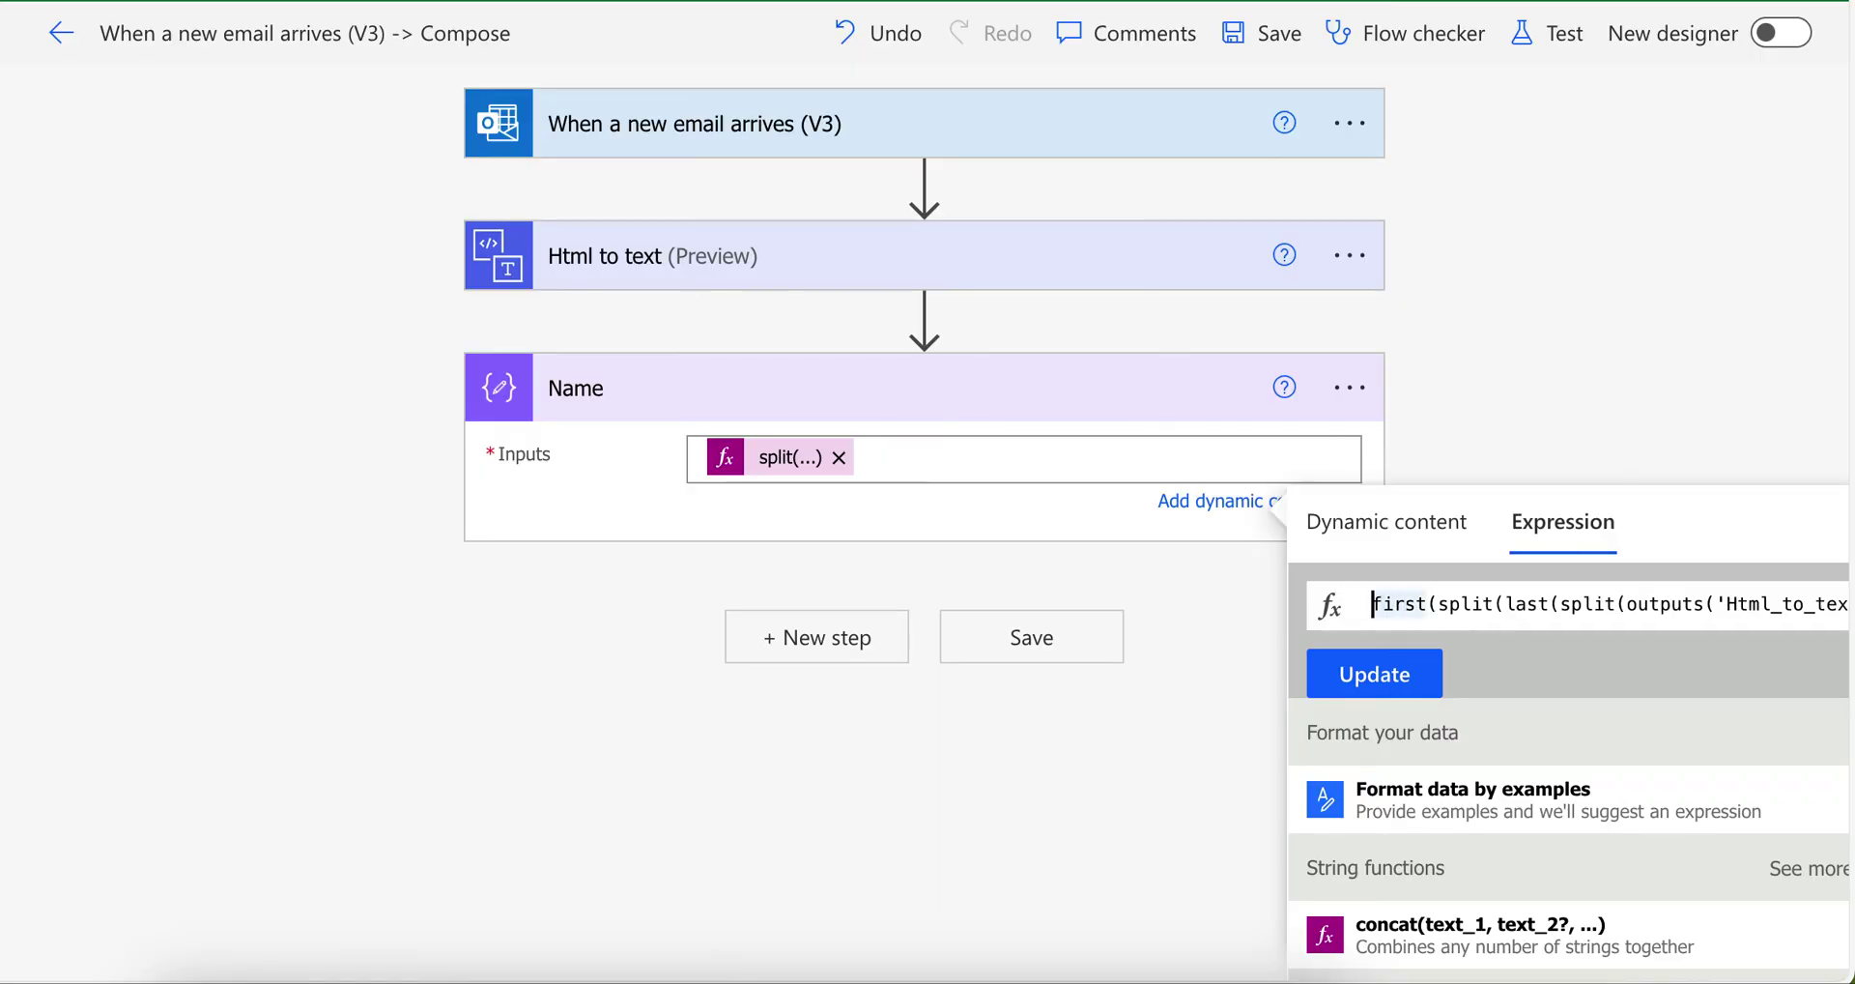
Wrap the Name action's first() expression in trim() and update it
type("trim")
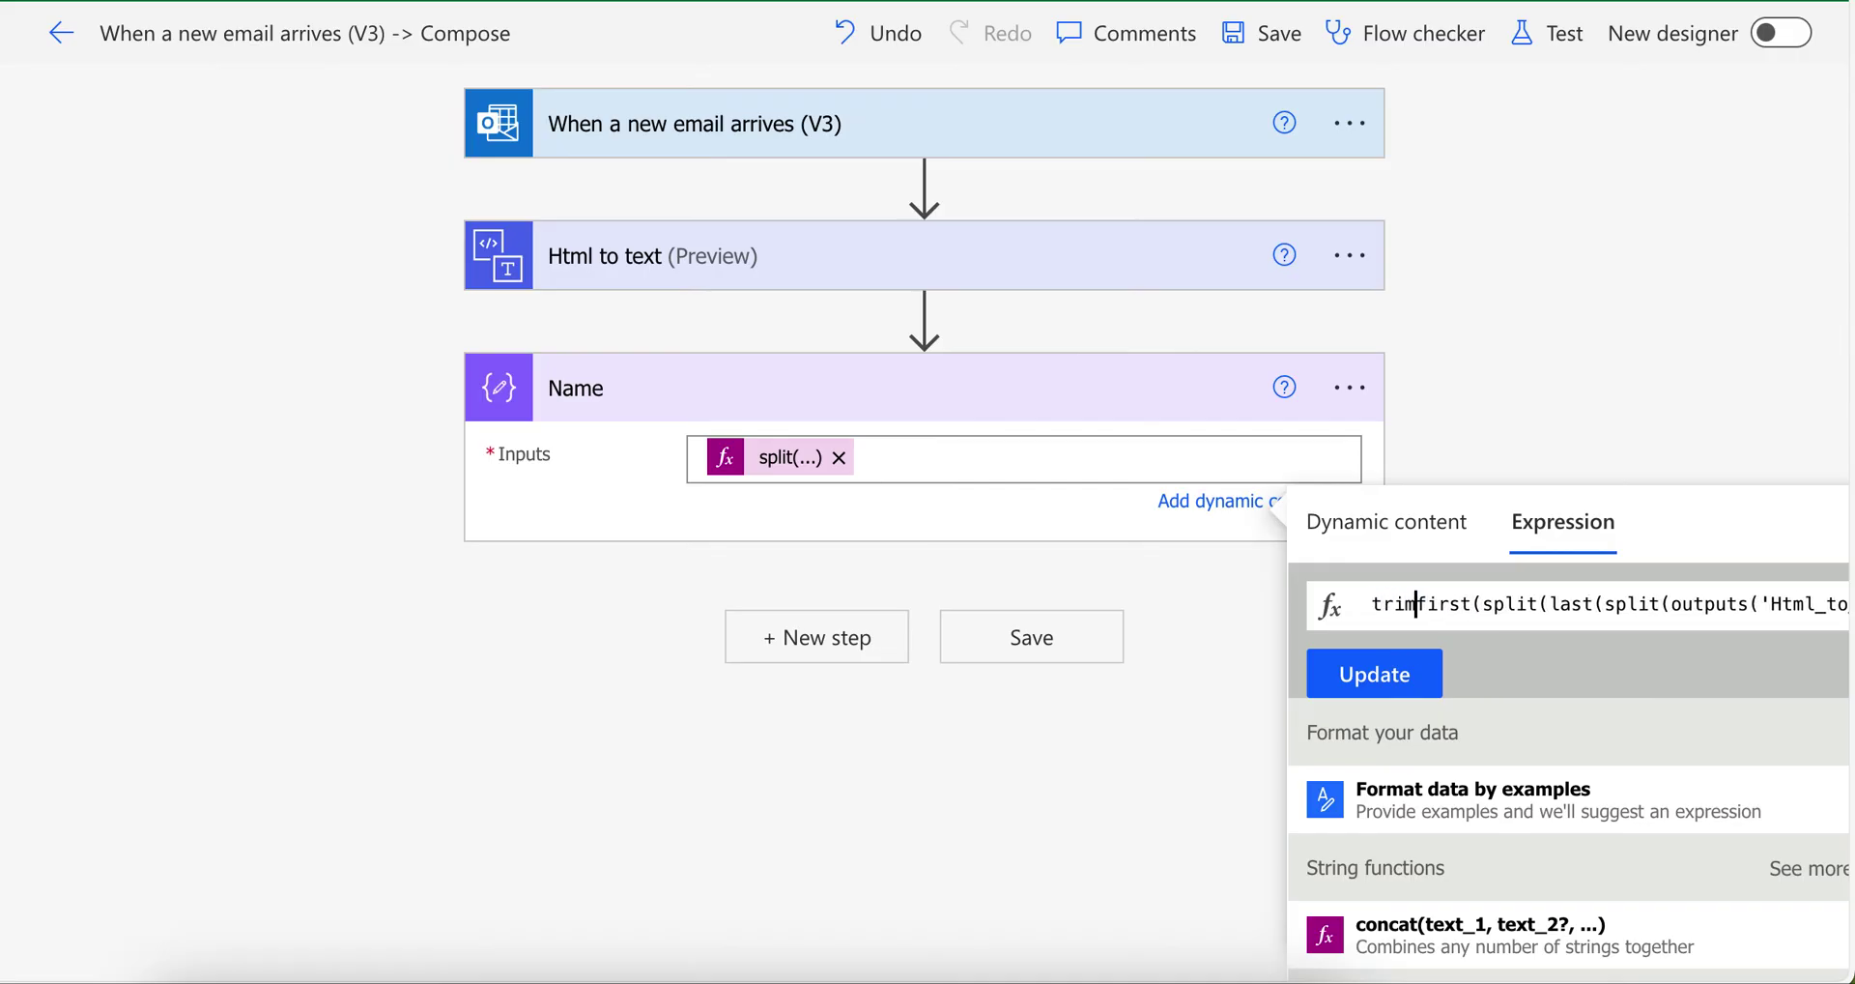
type("(")
key("End")
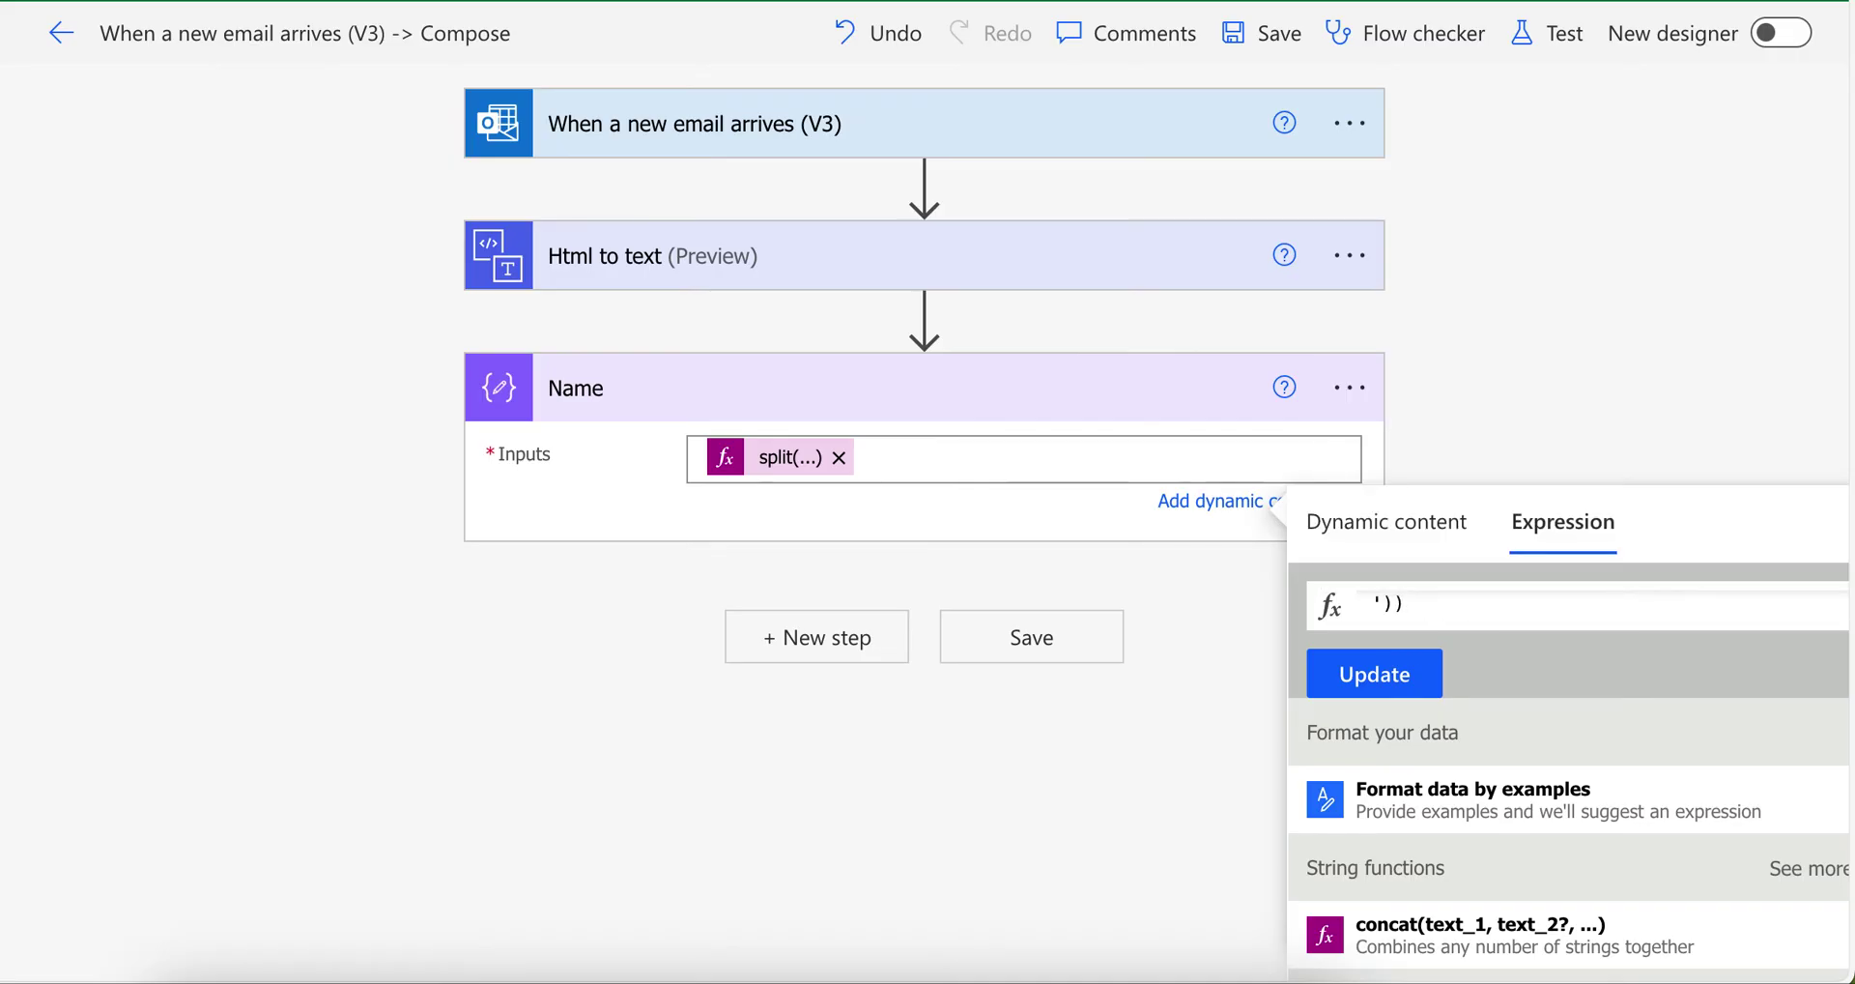
type(")")
left_click(1430, 672)
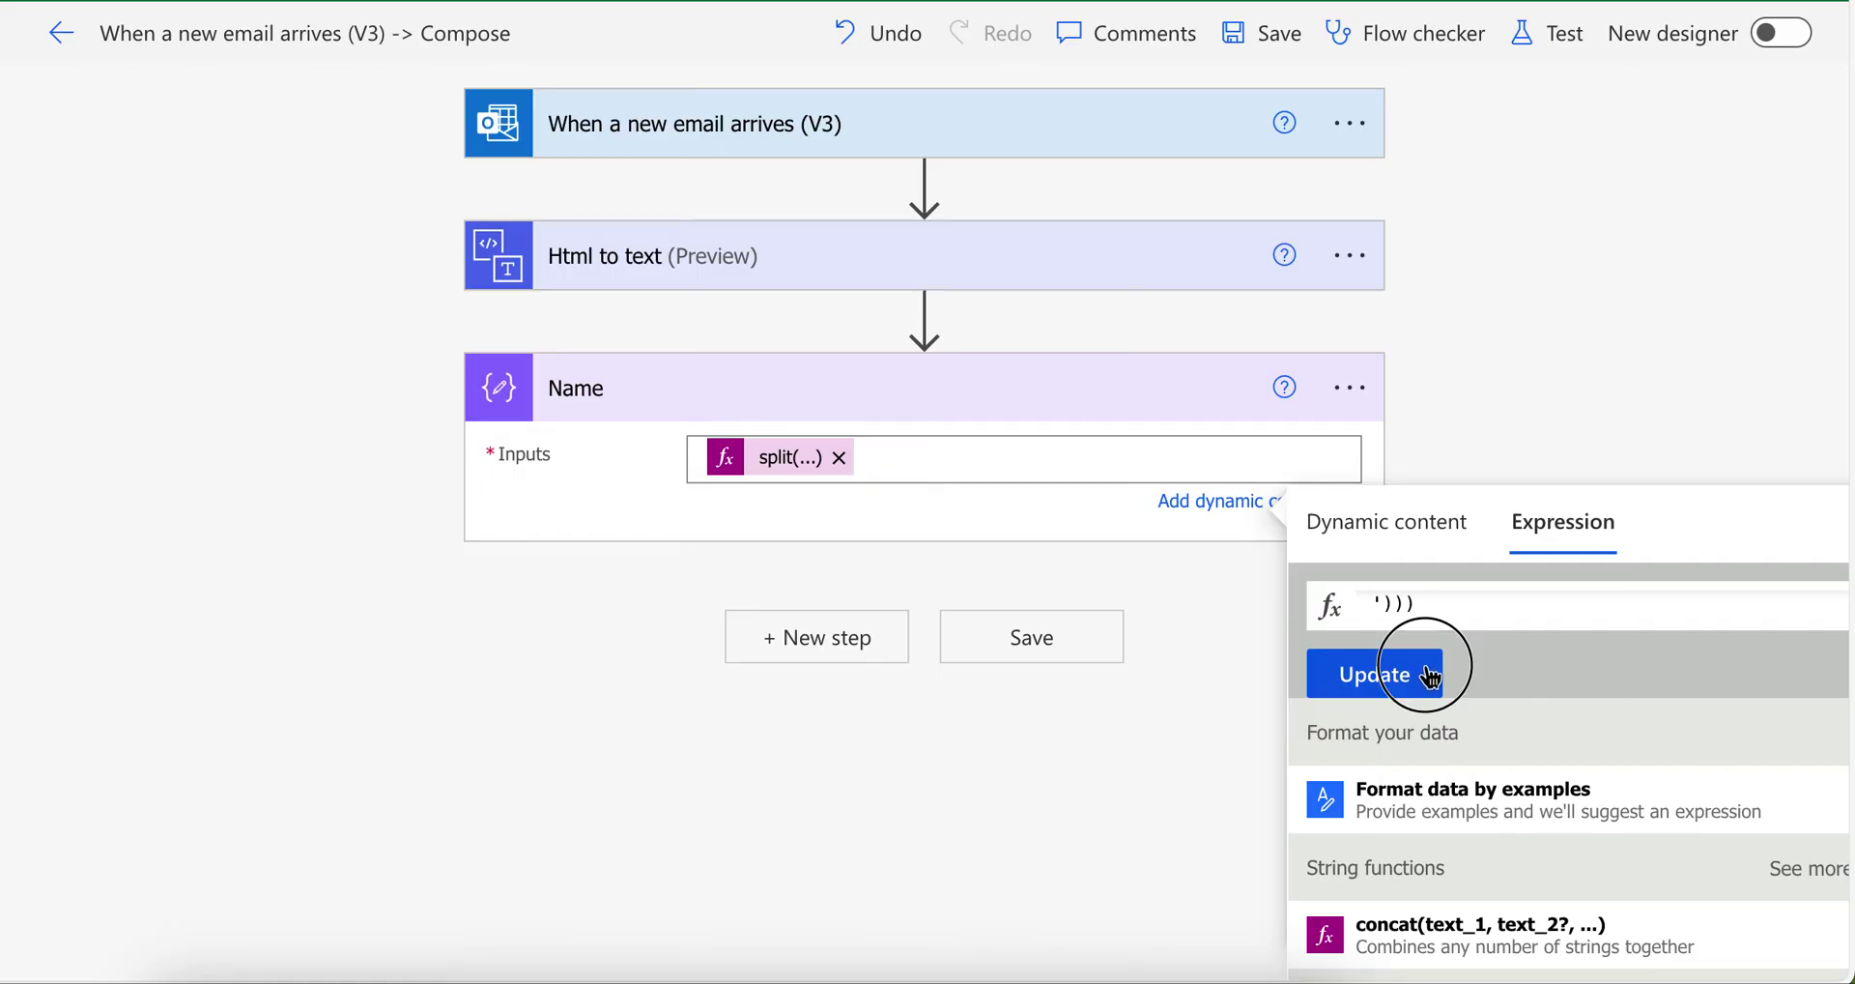
Save and automatically test the flow with a recently used trigger, checking the space before the name value in the EETest email
left_click(1536, 34)
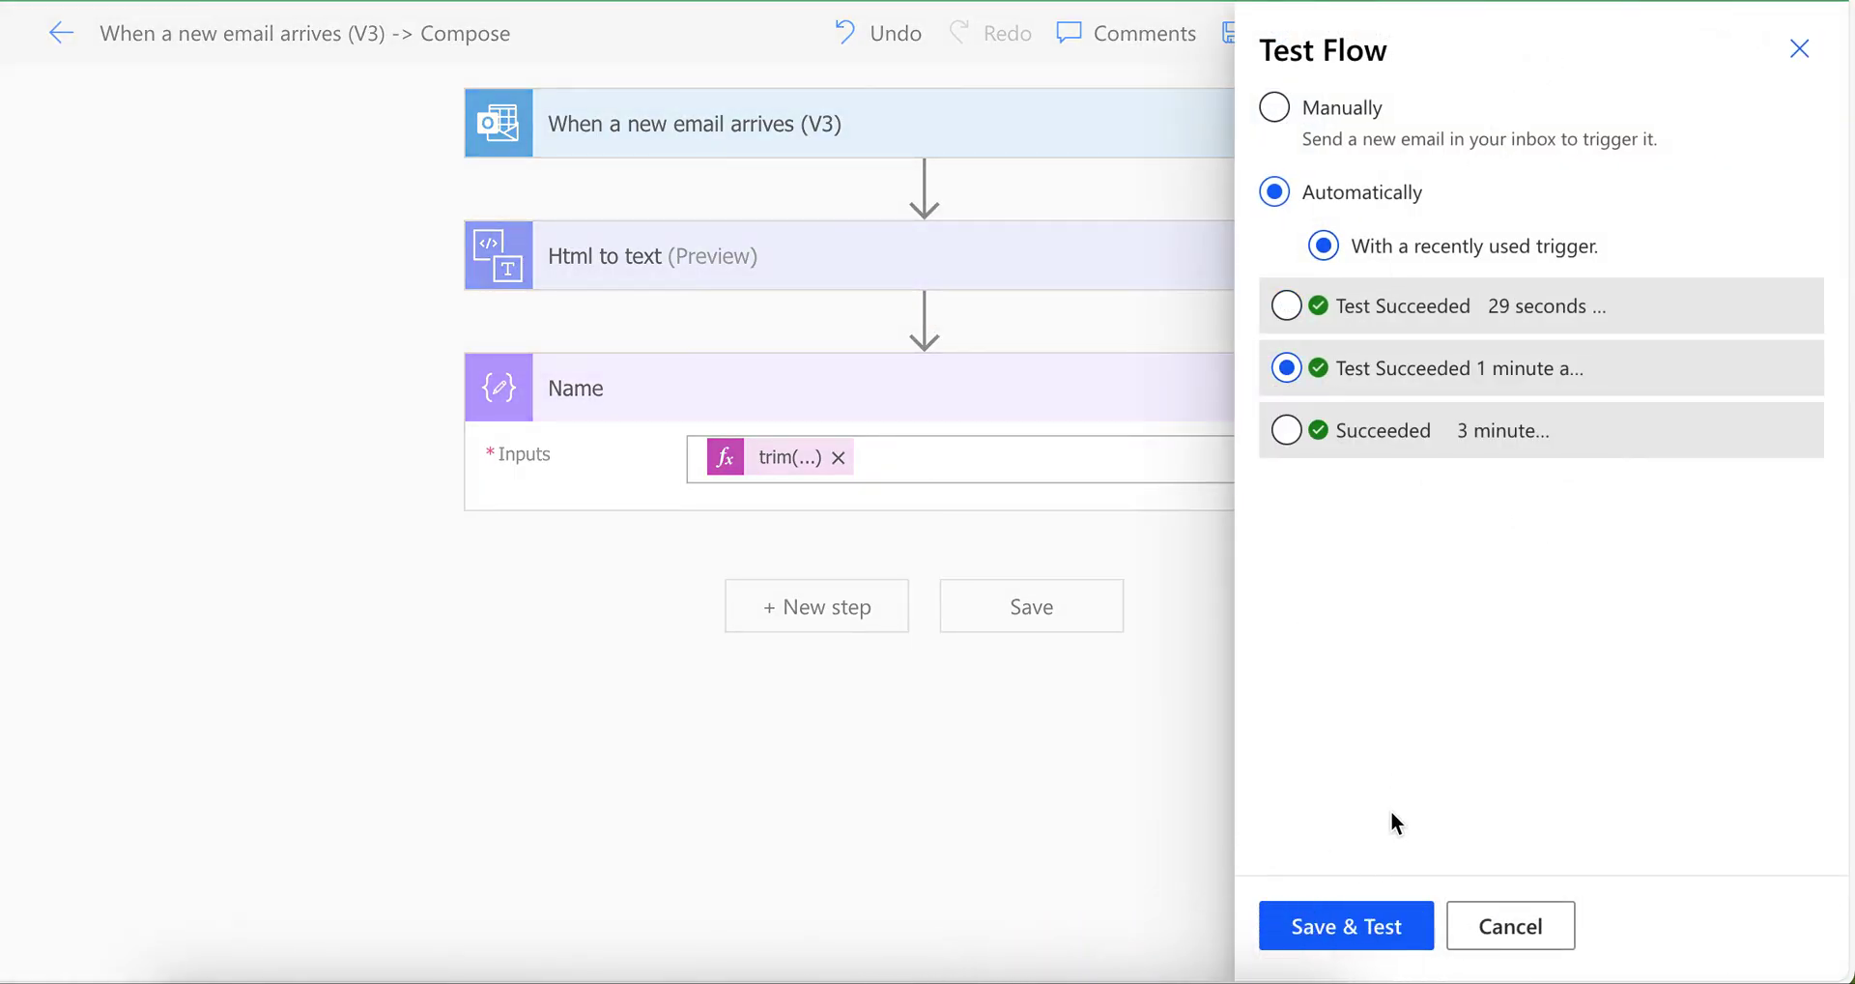
left_click(1354, 925)
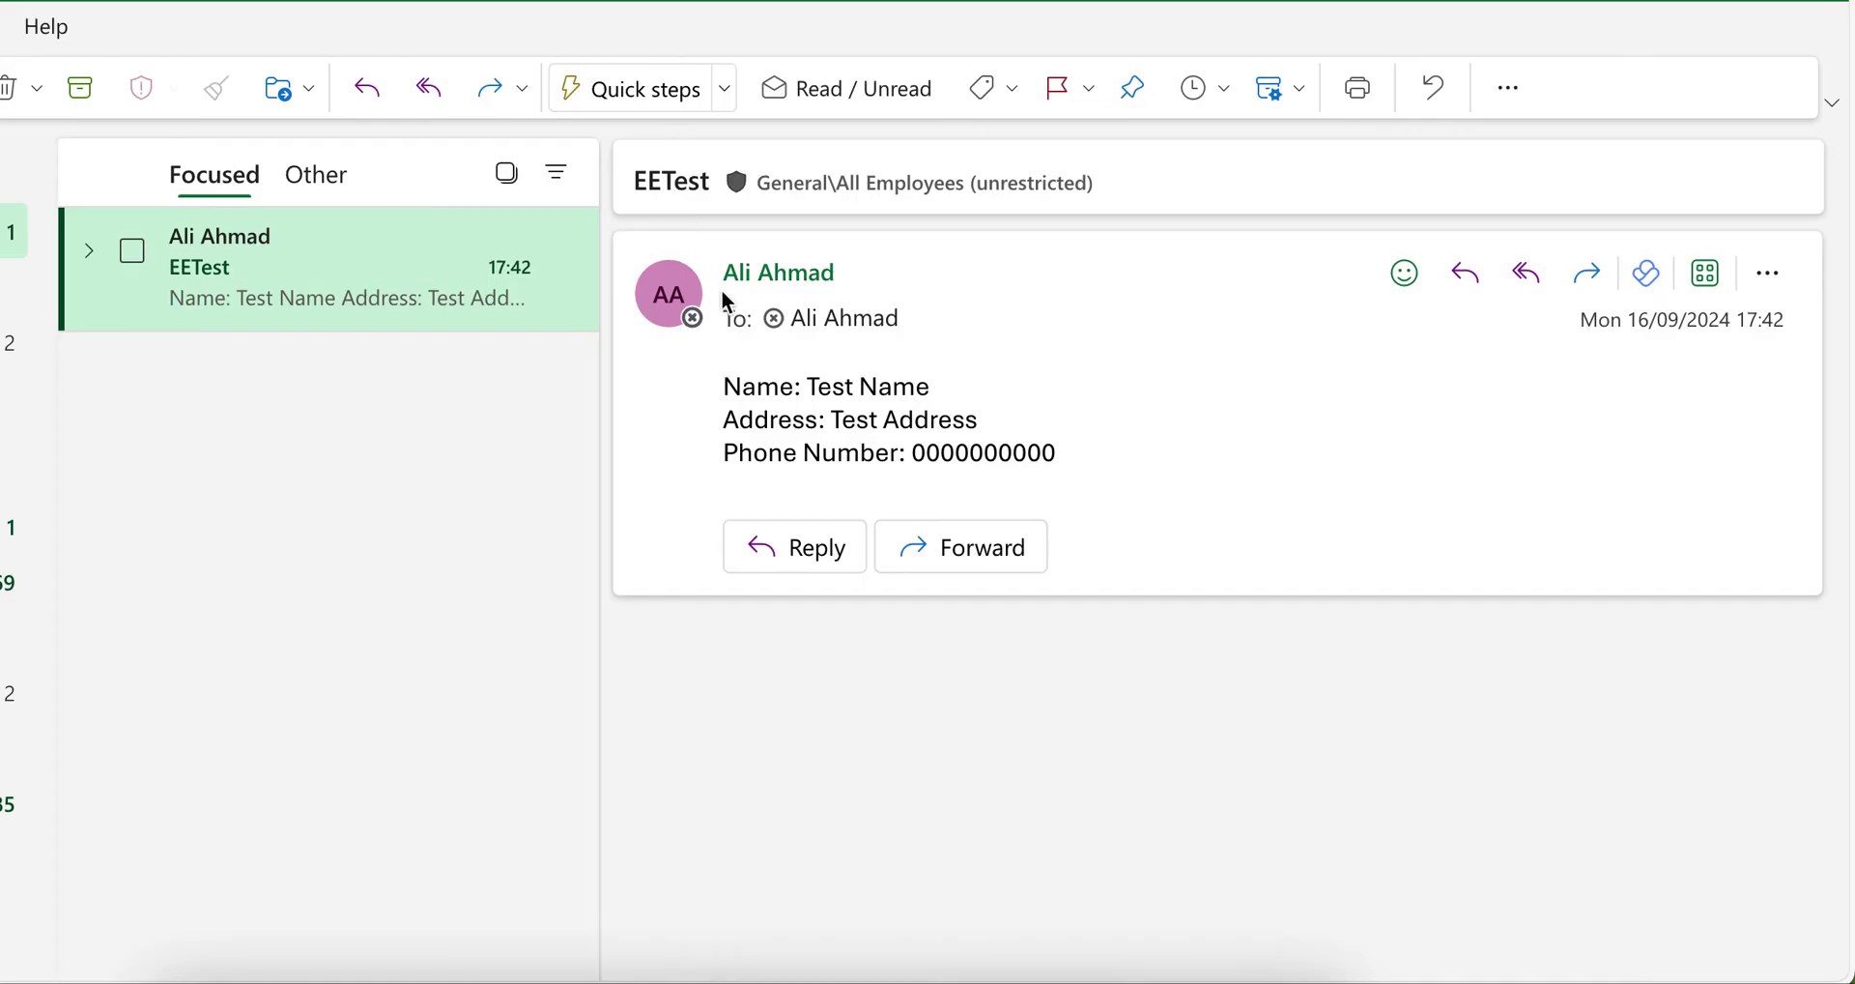
double_click(832, 379)
left_click(857, 378)
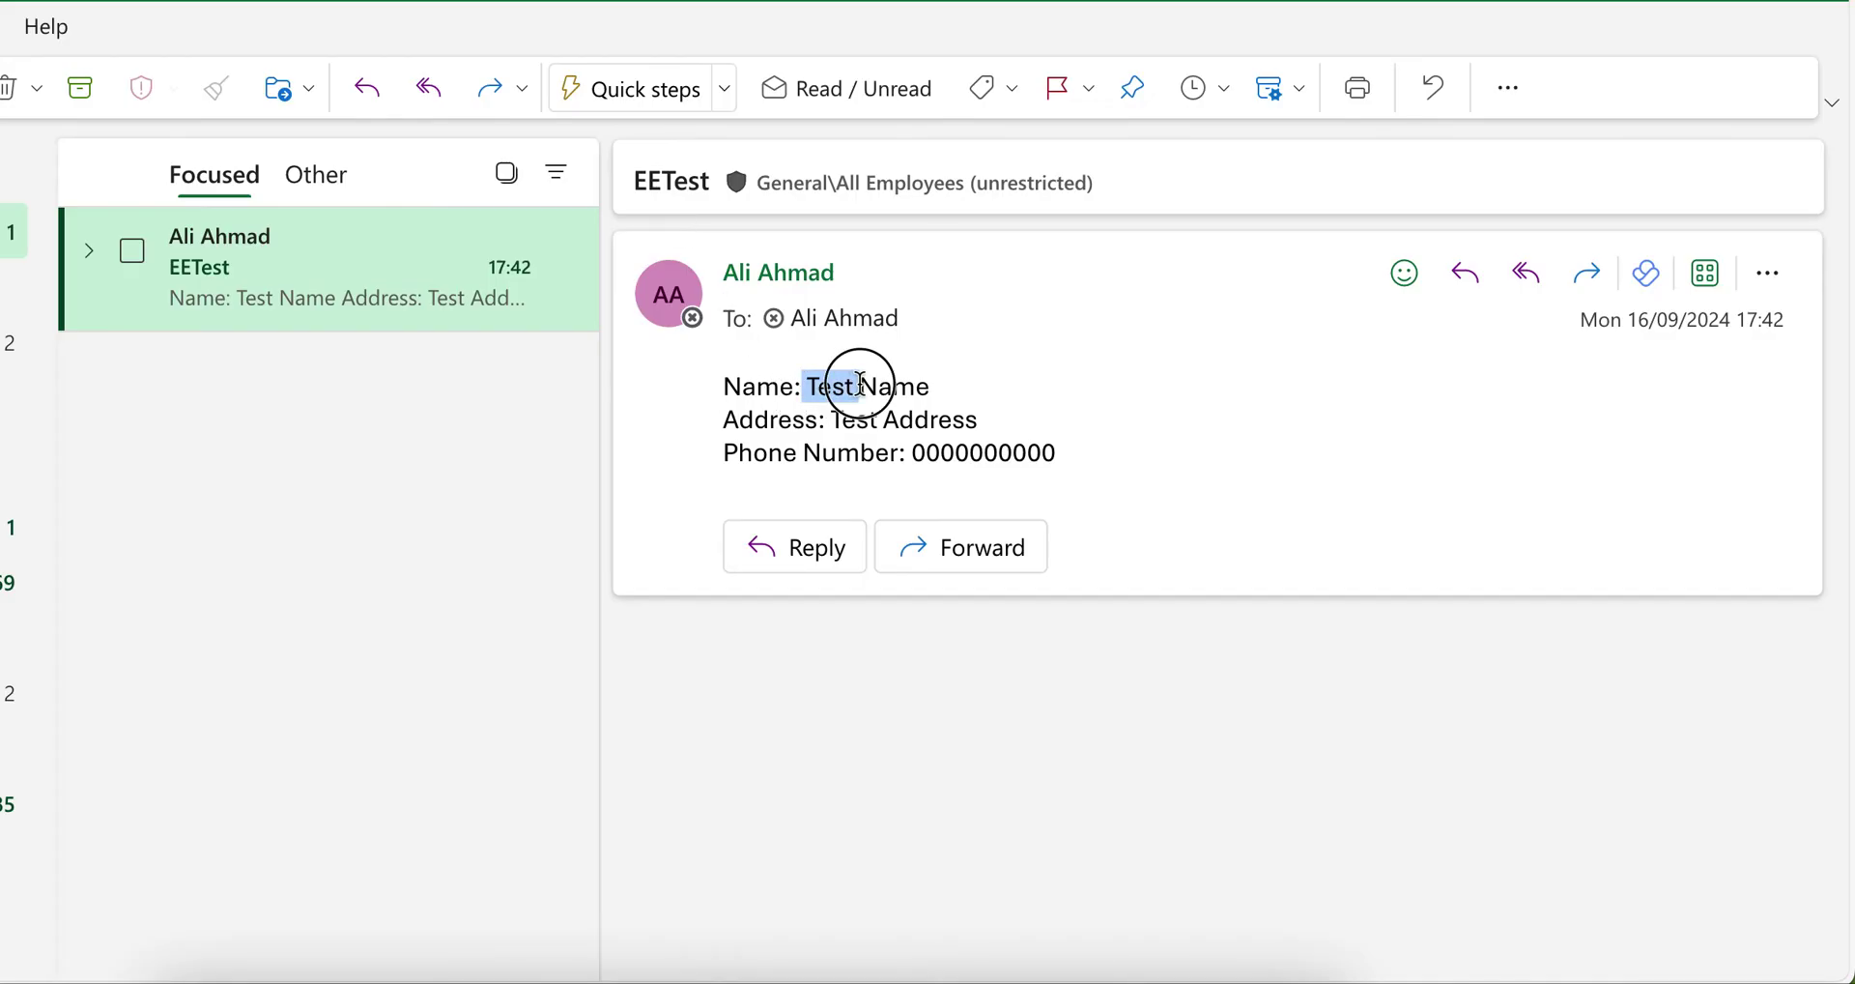
left_click_drag(798, 381, 1068, 393)
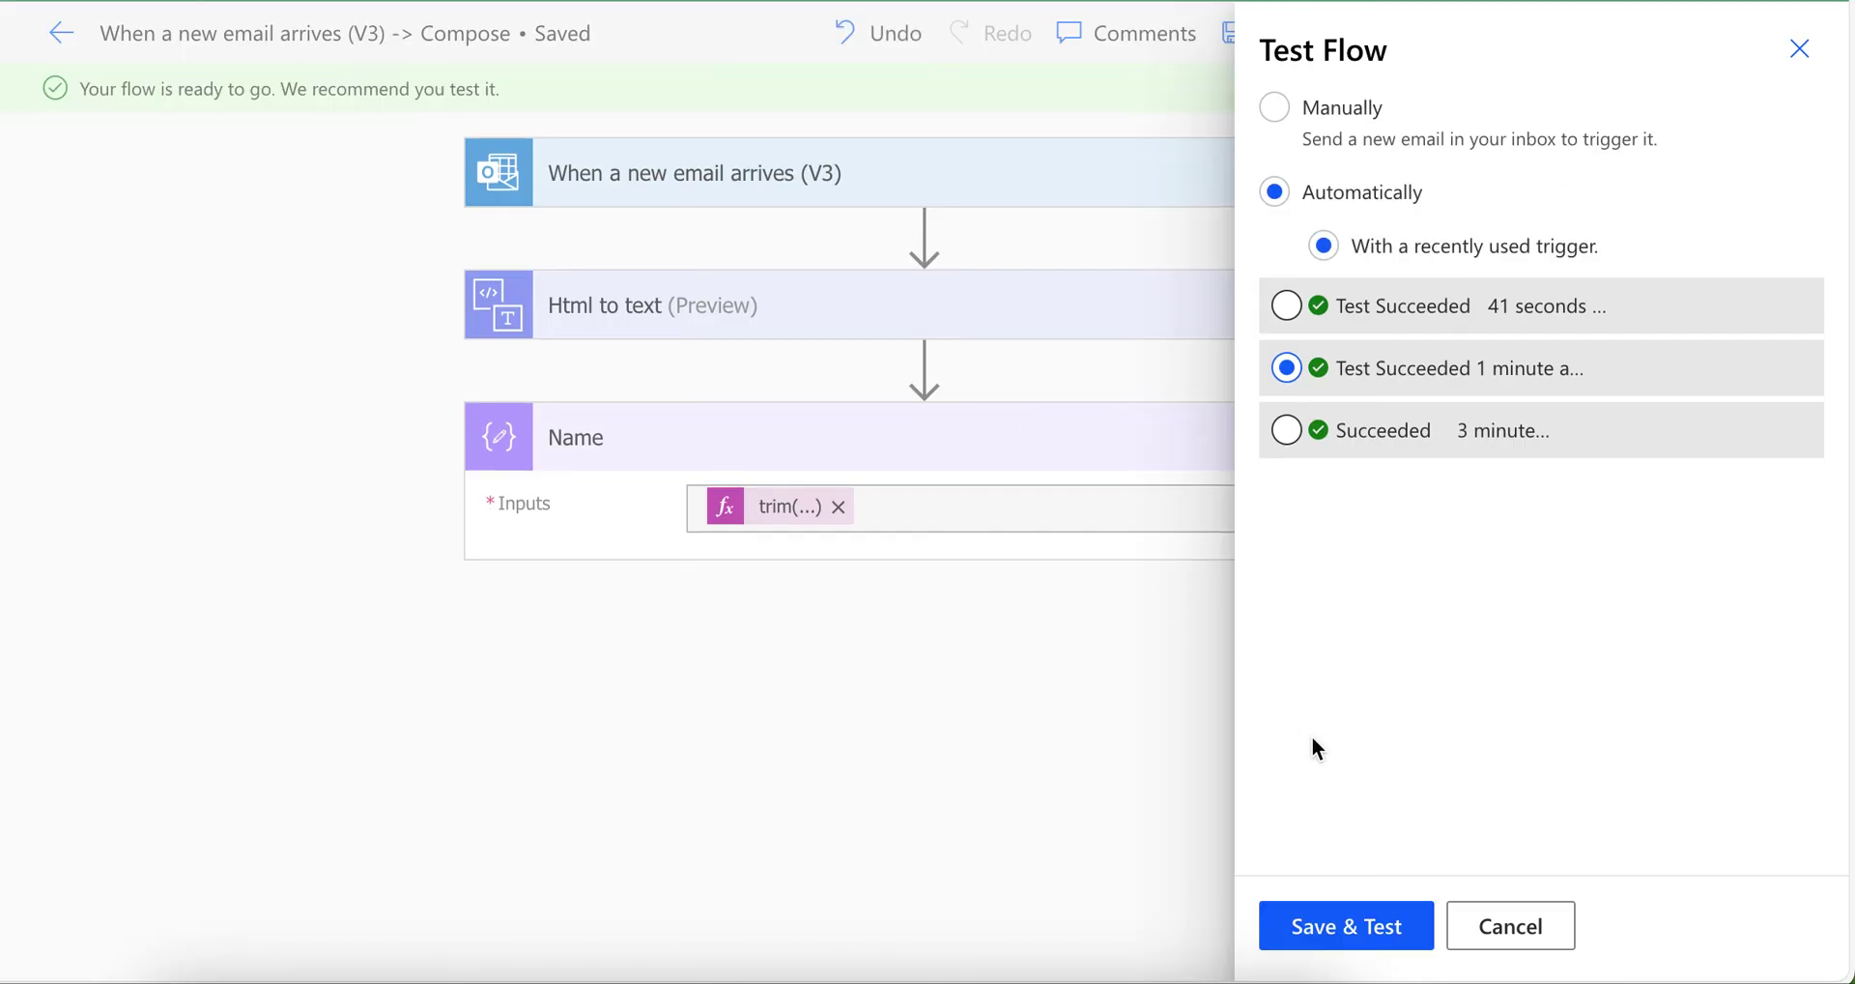
left_click(1333, 920)
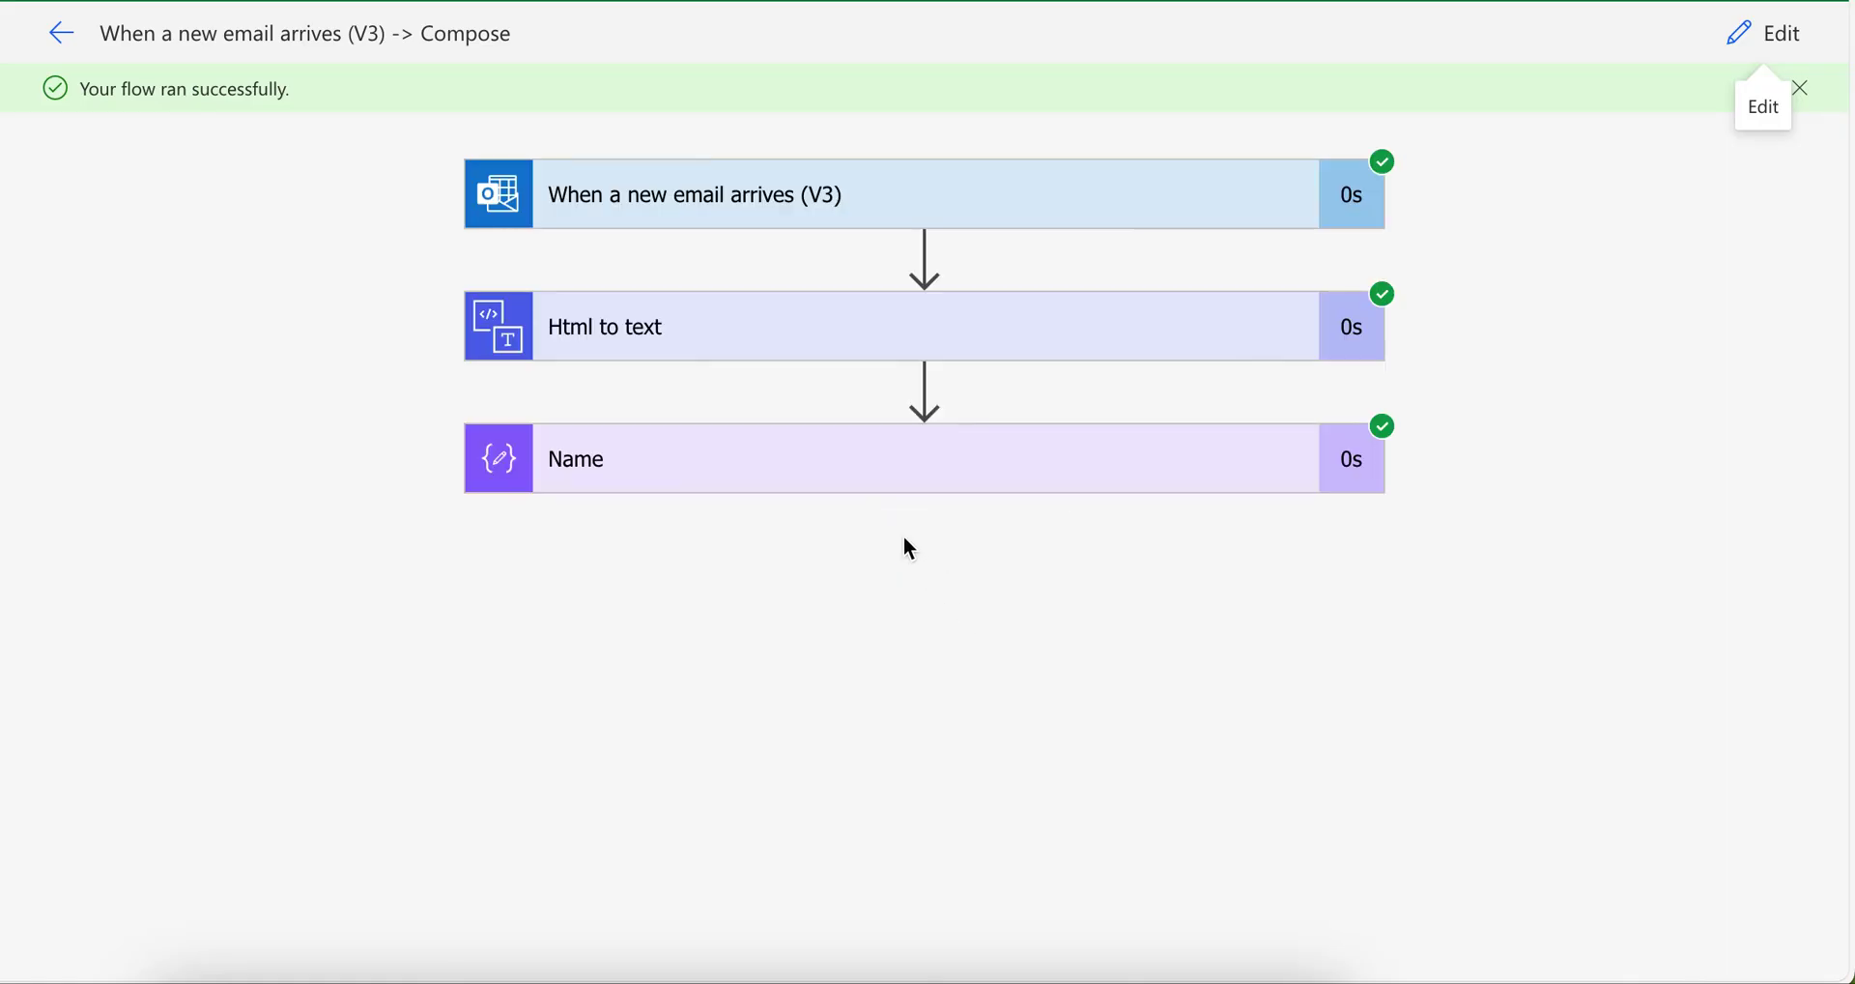
Examine the trimmed name value in the Name action's result of the flow run
left_click(817, 471)
left_click_drag(658, 680, 474, 695)
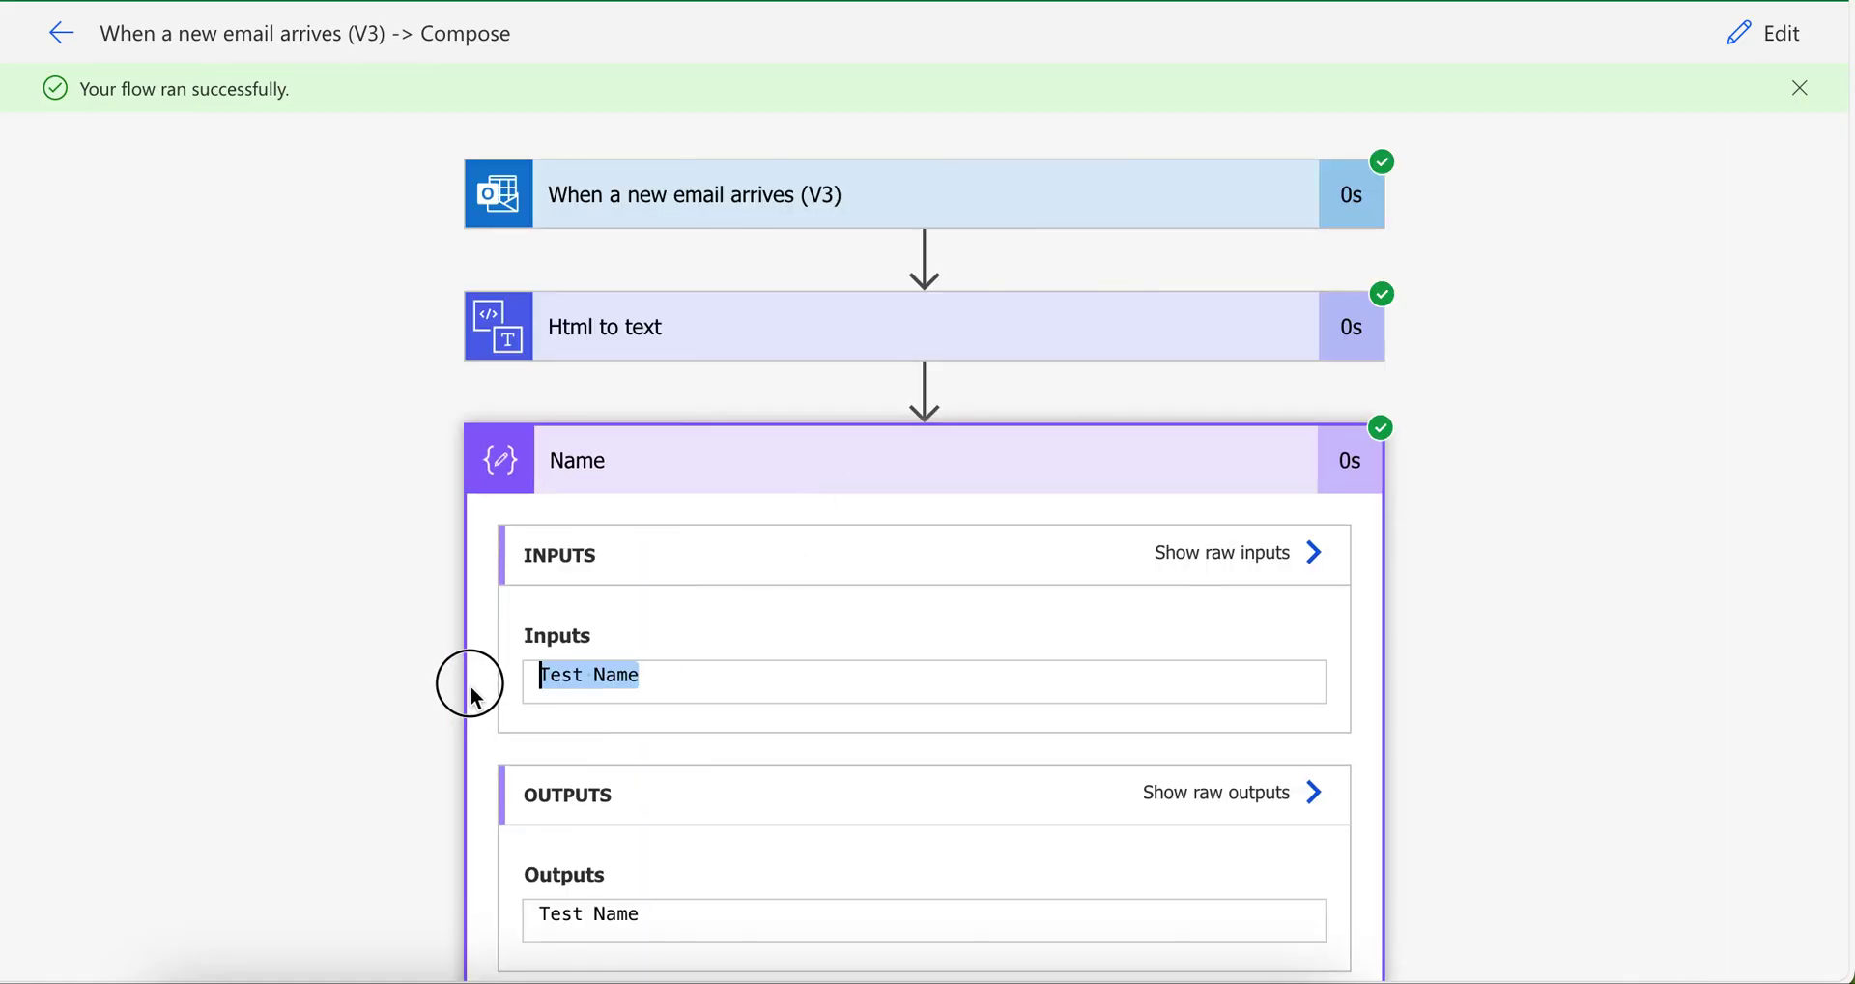
left_click(806, 663)
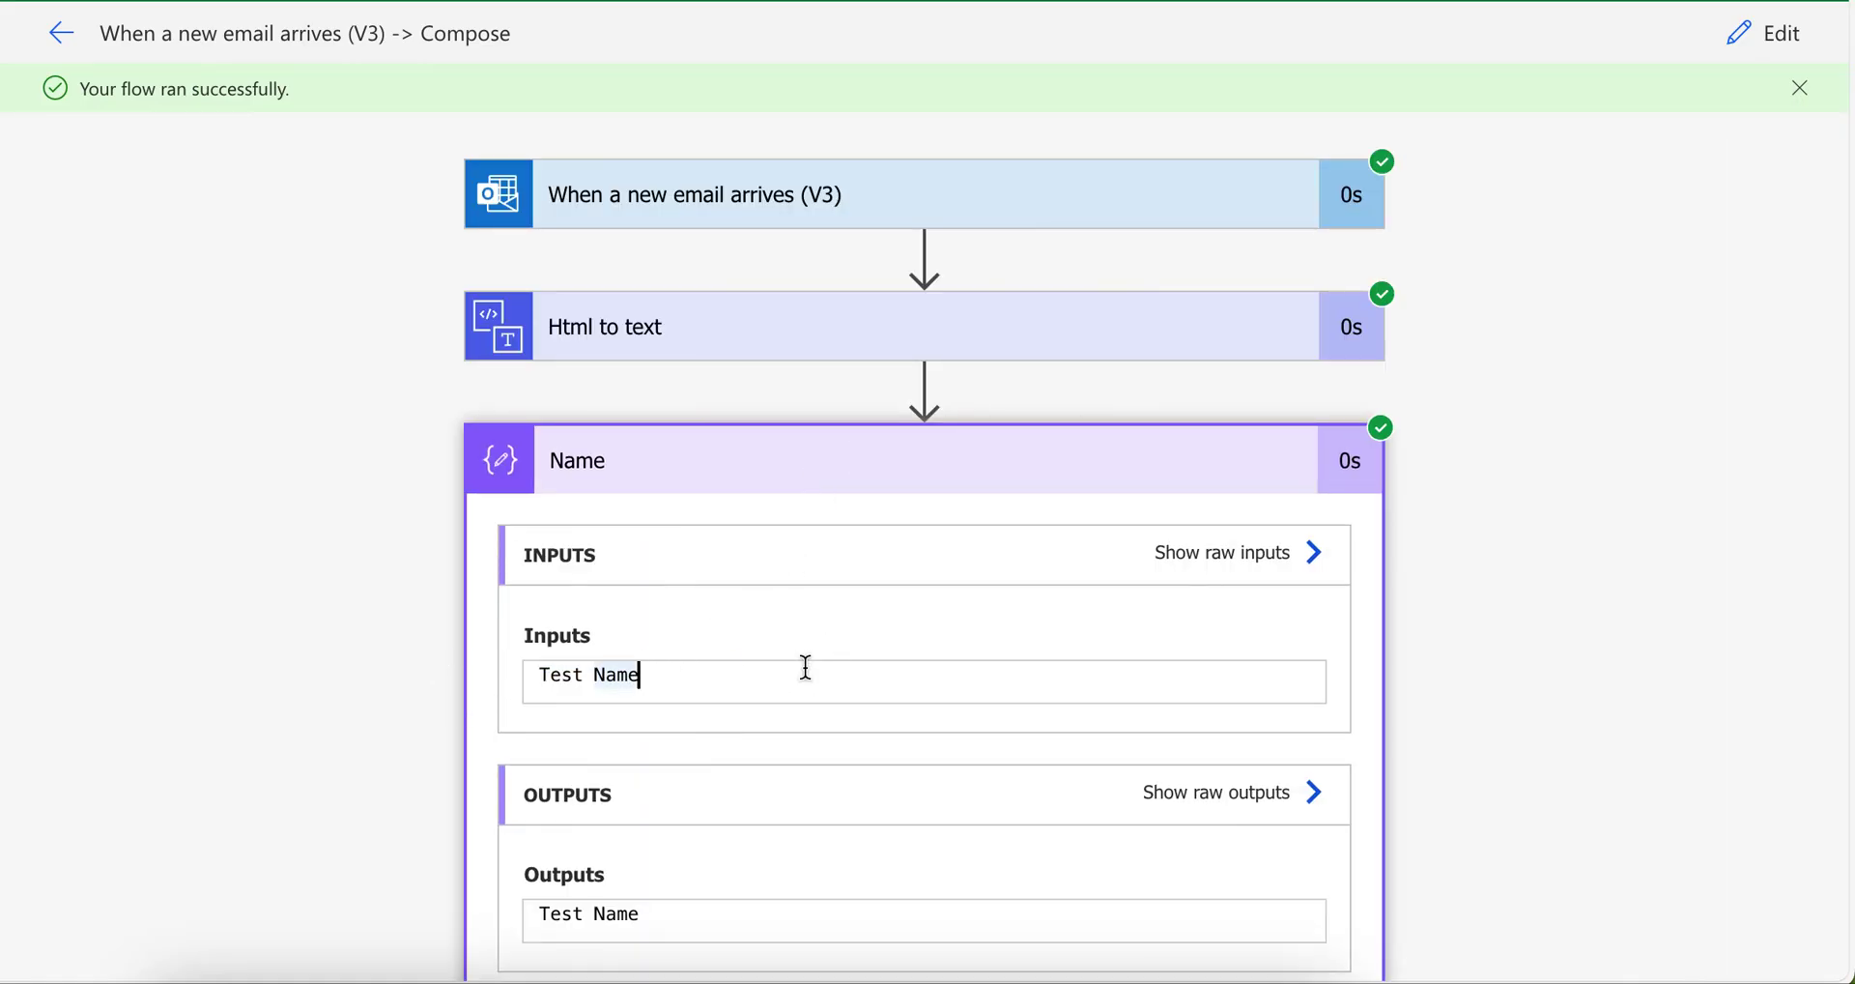
Return the flow to edit mode, copy the Name action and add the copy as a new step directly below it
left_click(1758, 37)
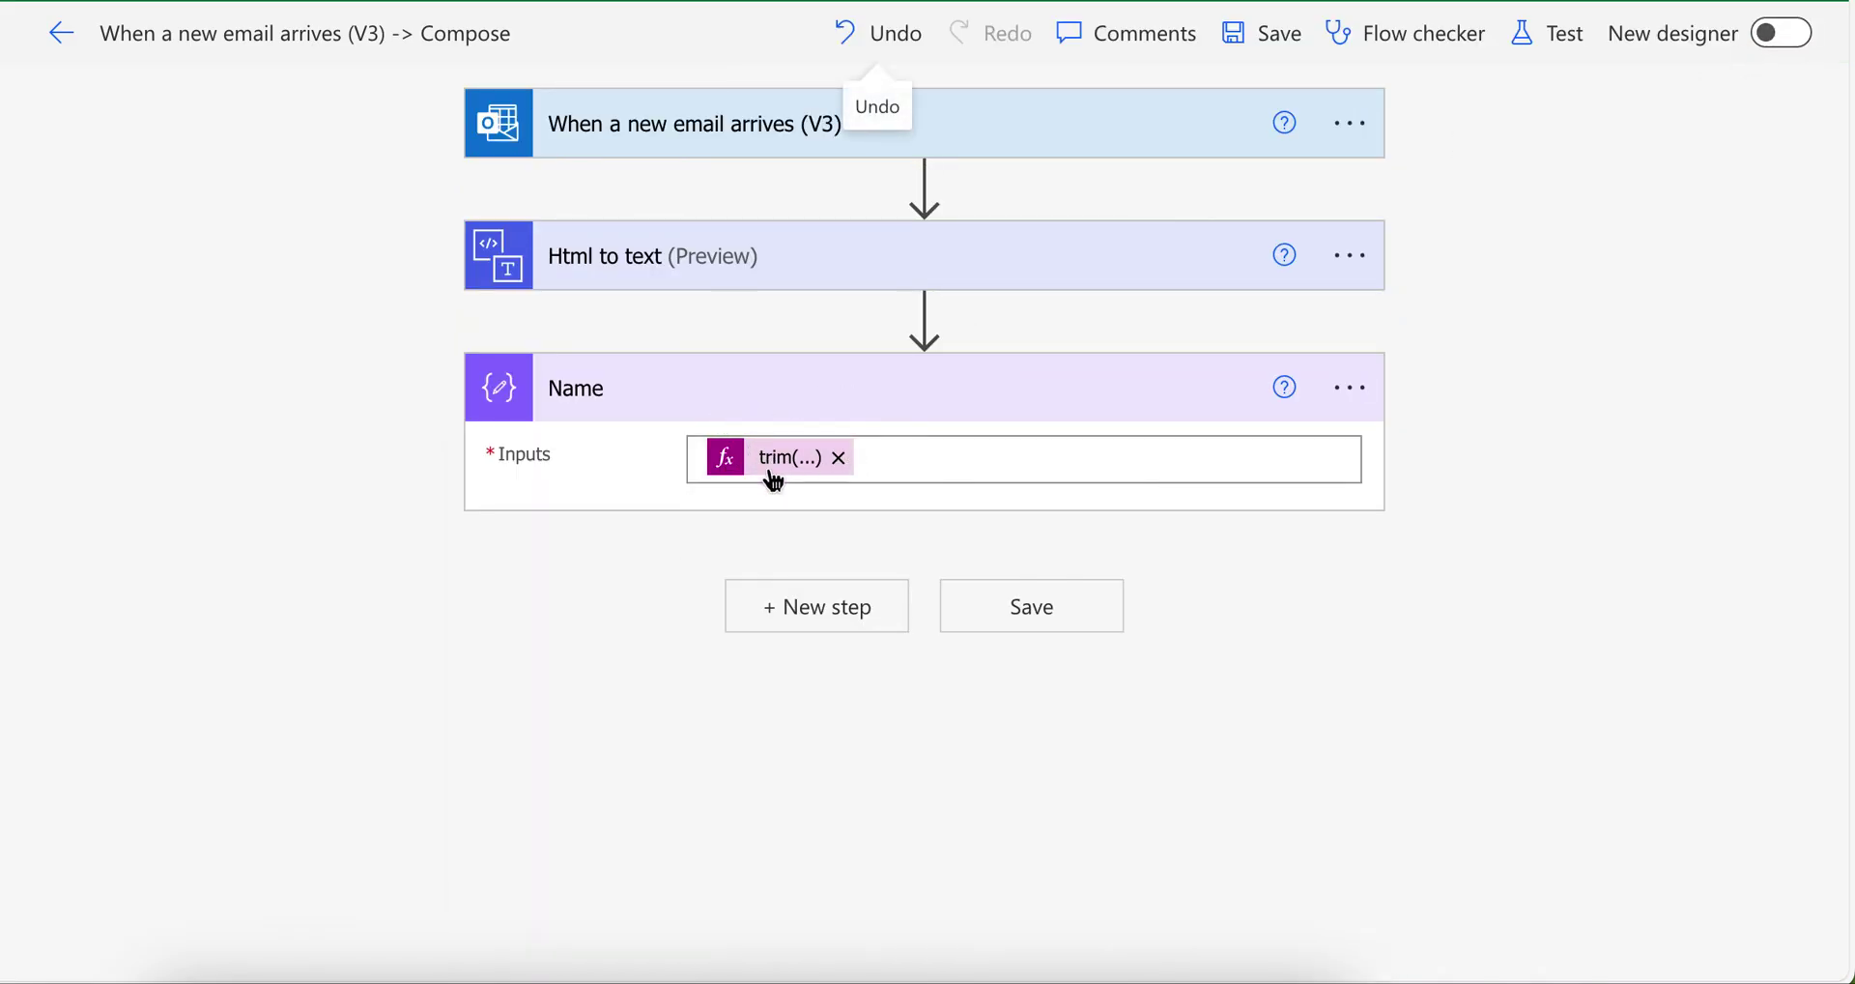
left_click(1349, 389)
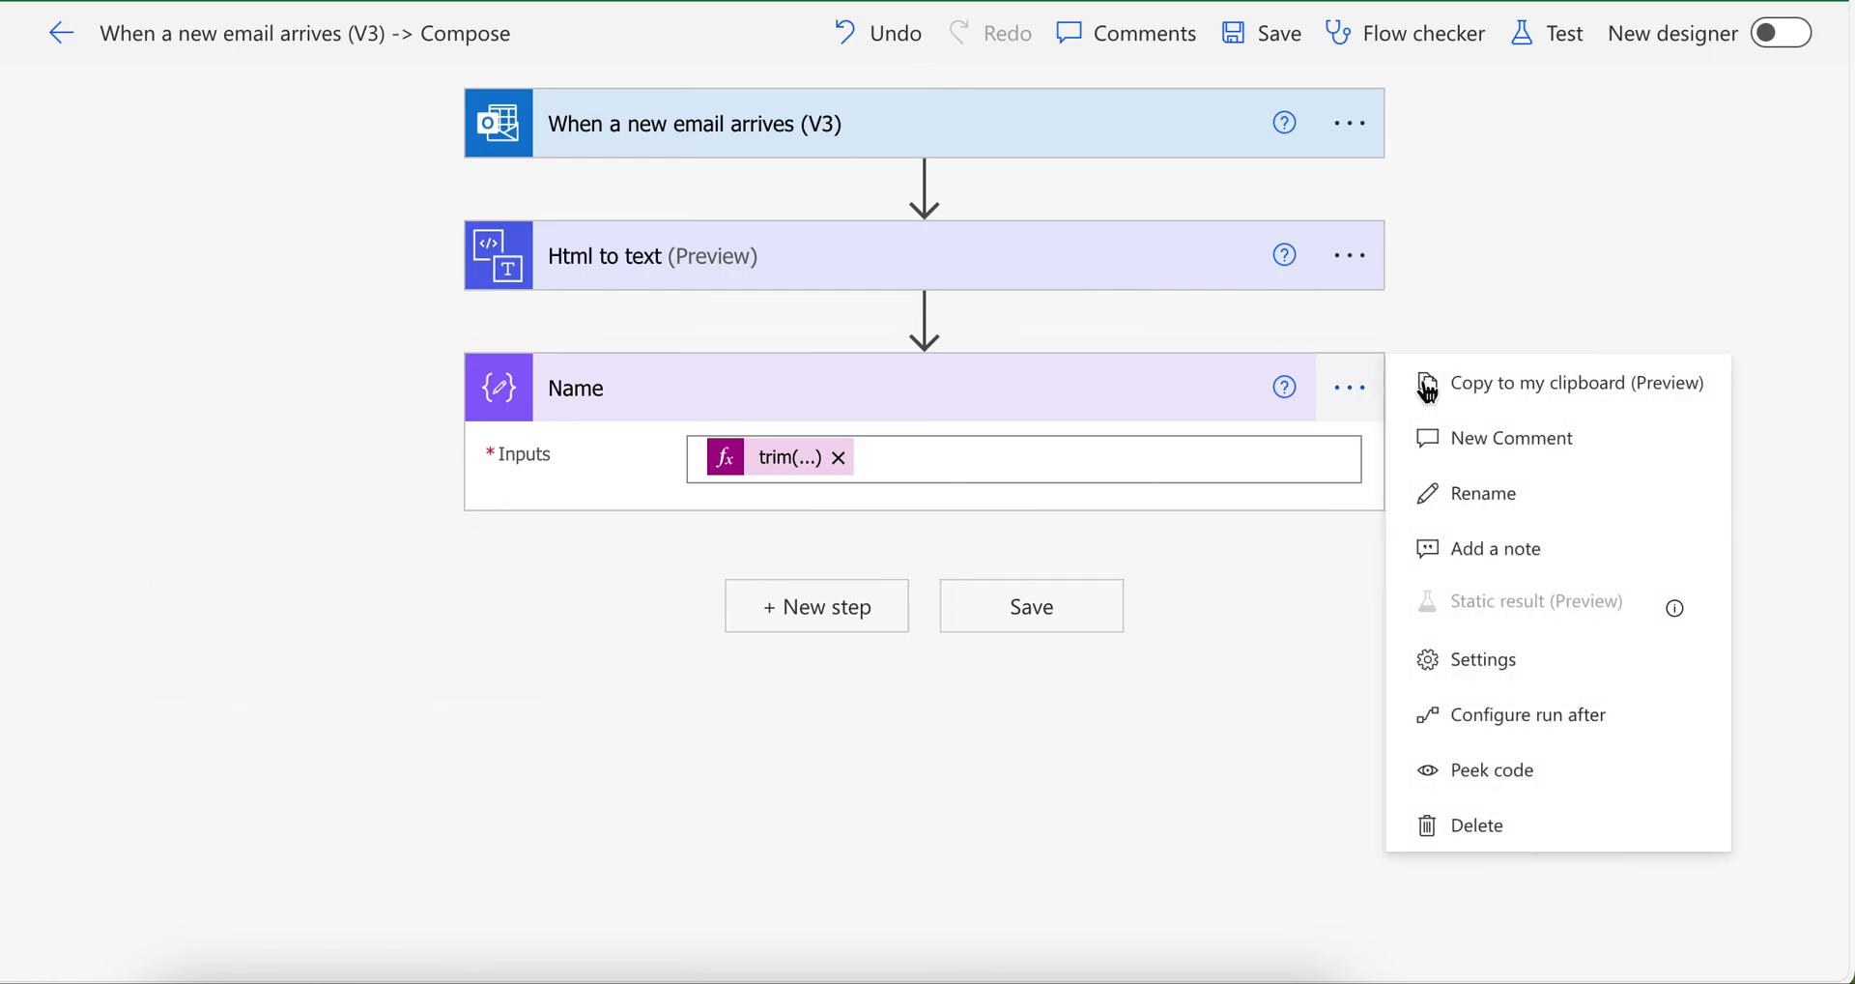
left_click(1483, 387)
left_click(772, 622)
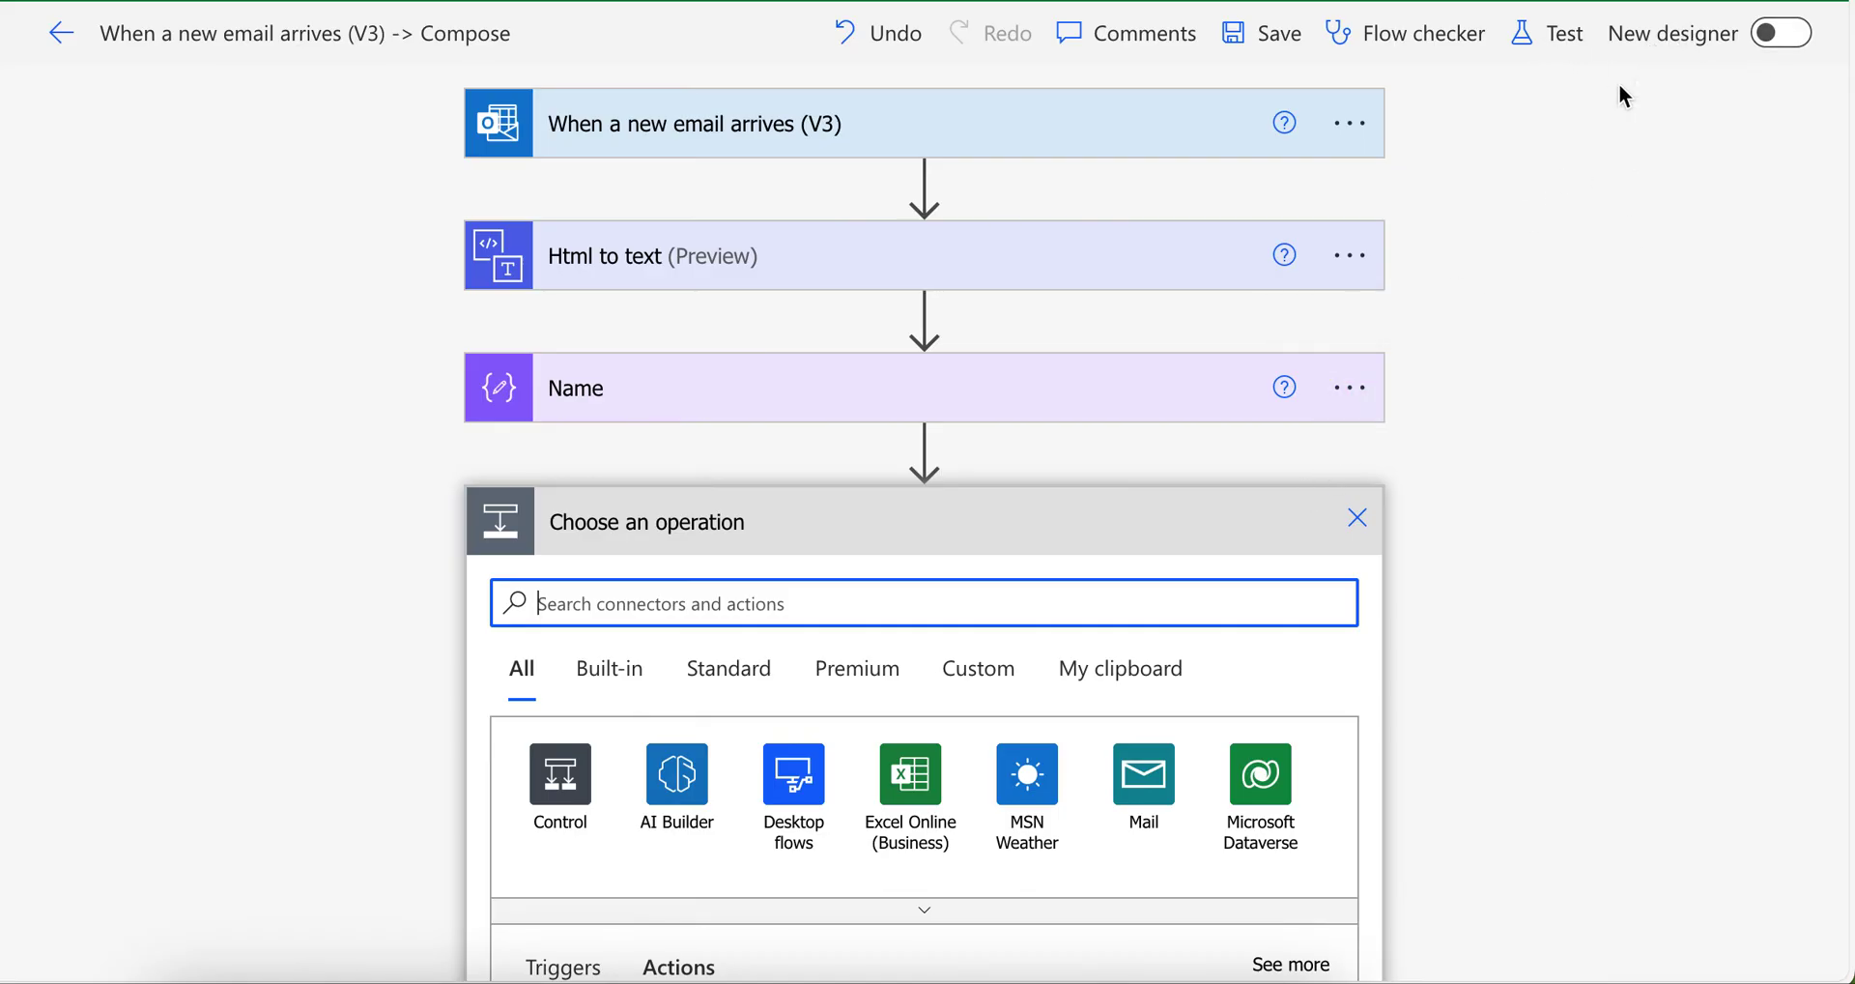
left_click(1353, 391)
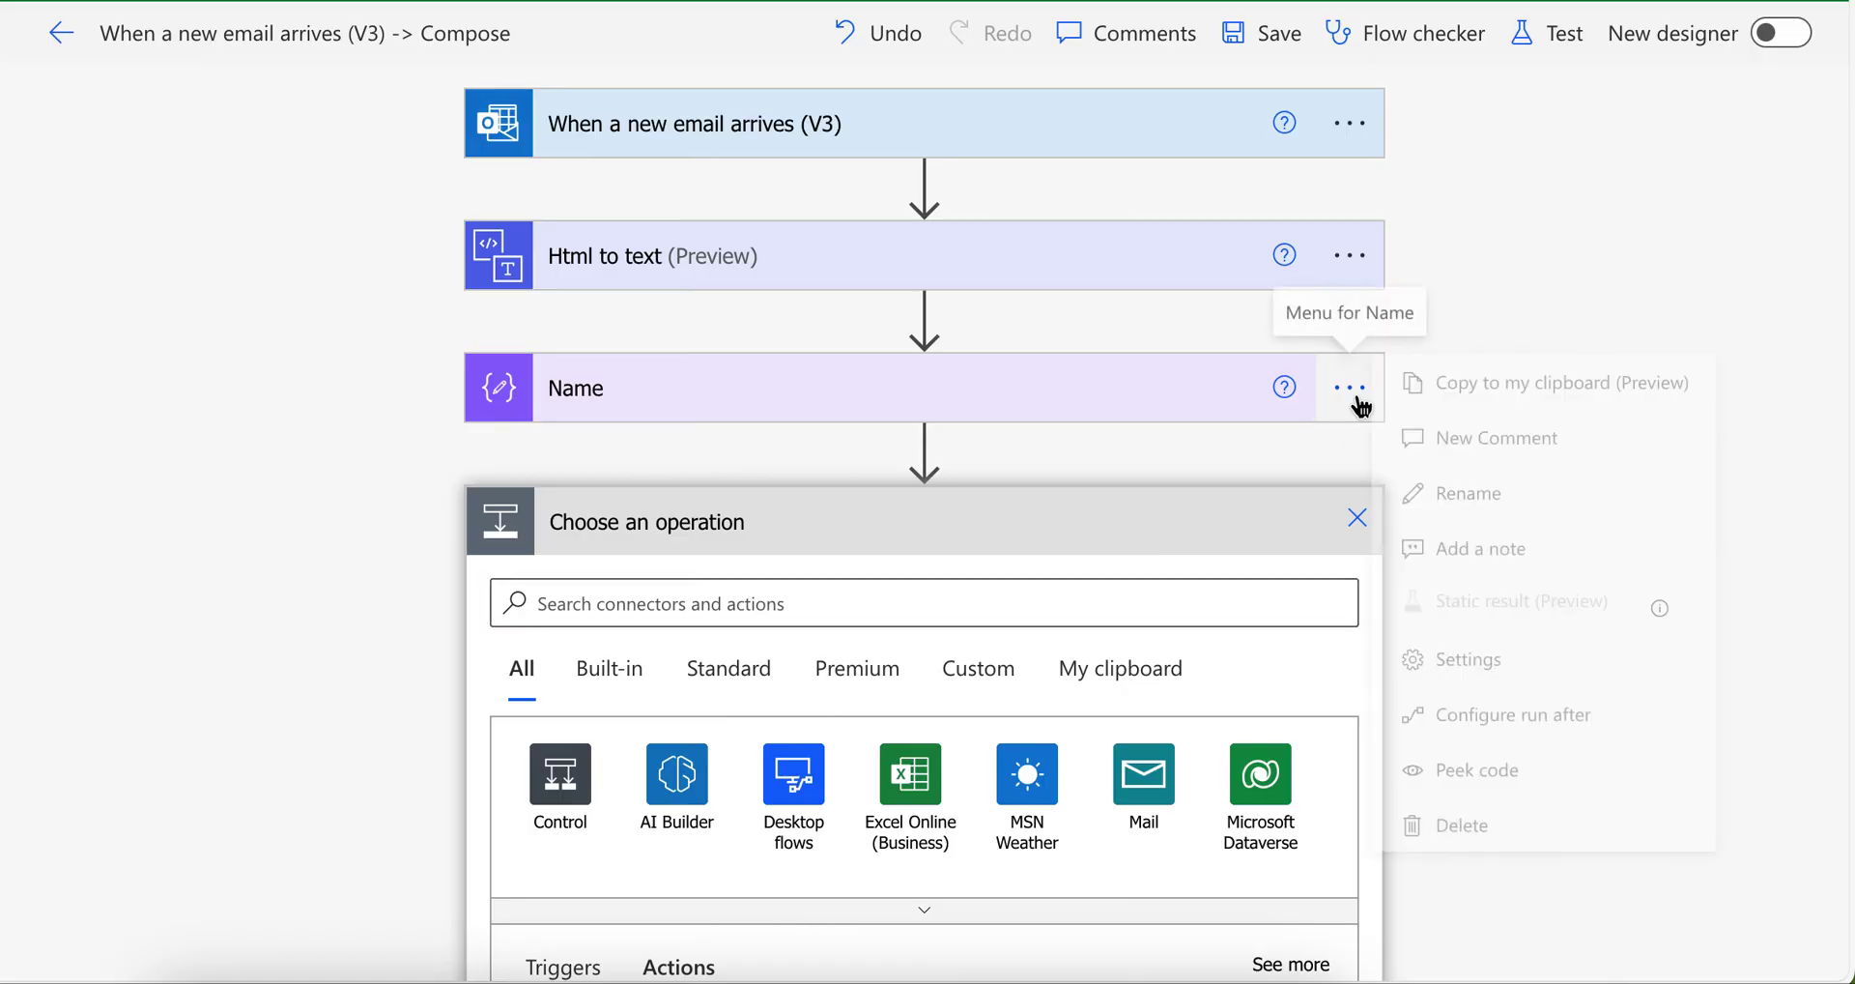
left_click(1496, 396)
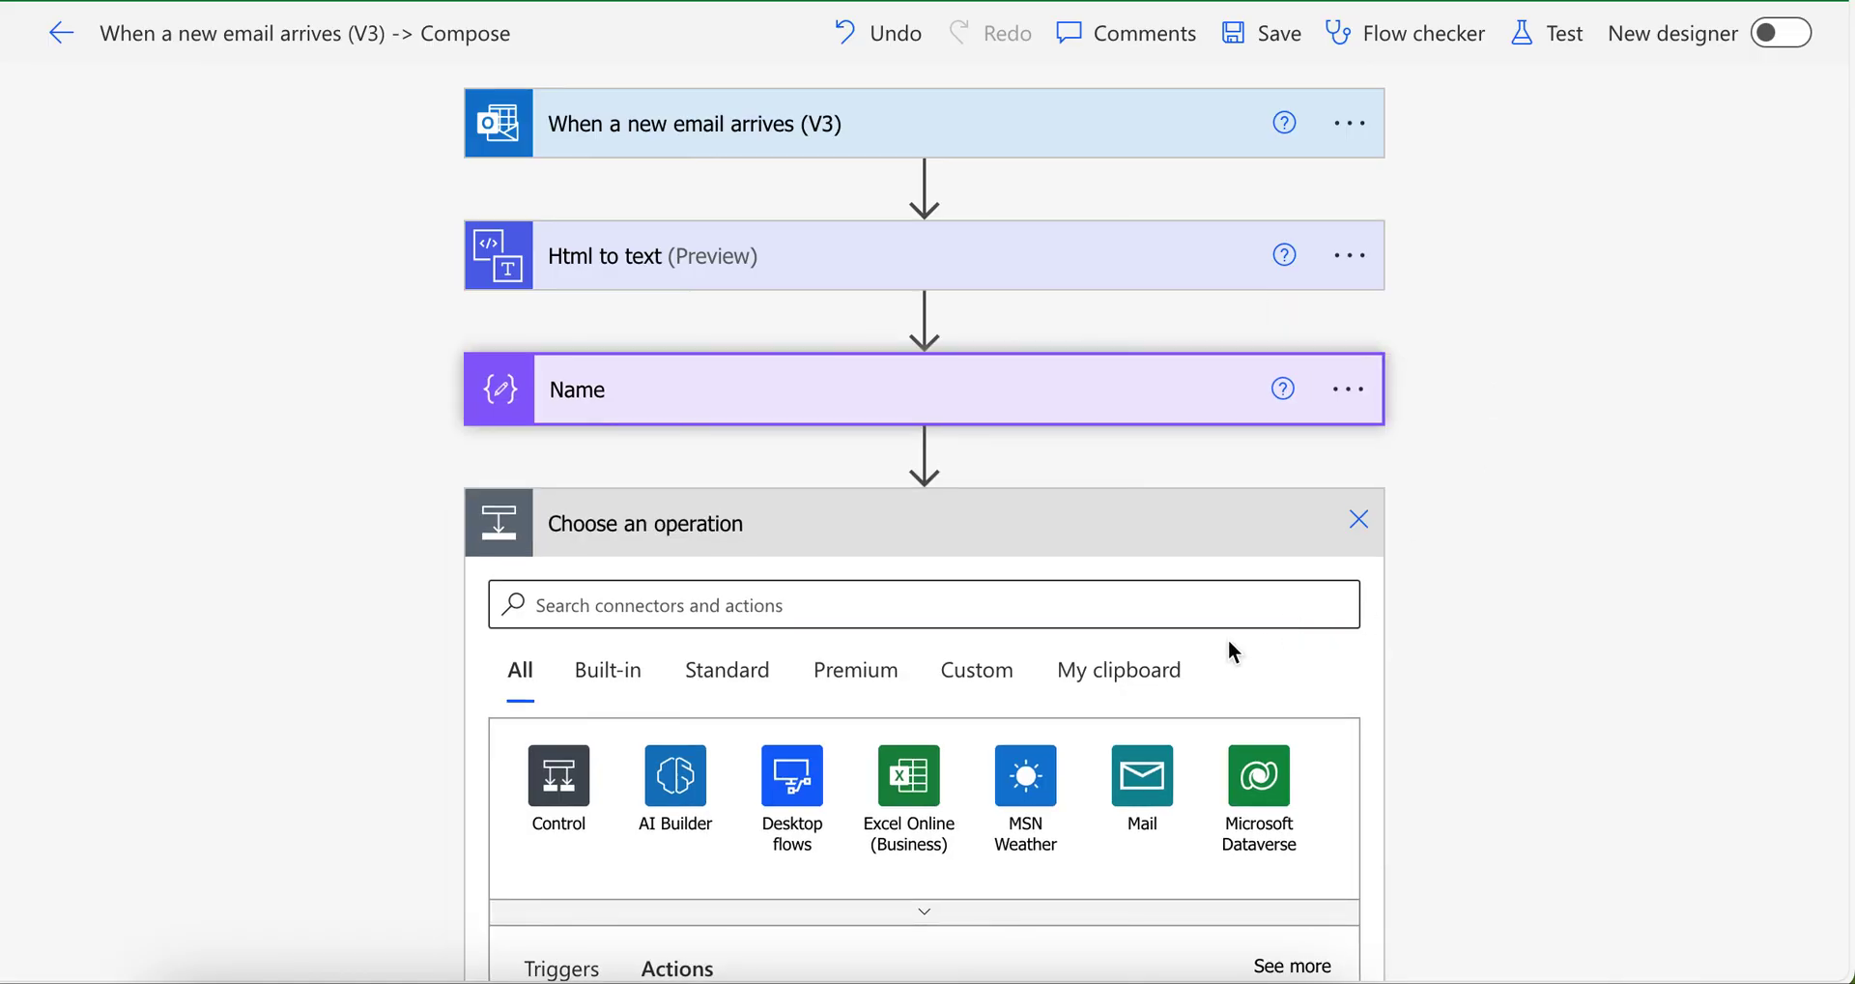
left_click(1112, 670)
left_click(726, 710)
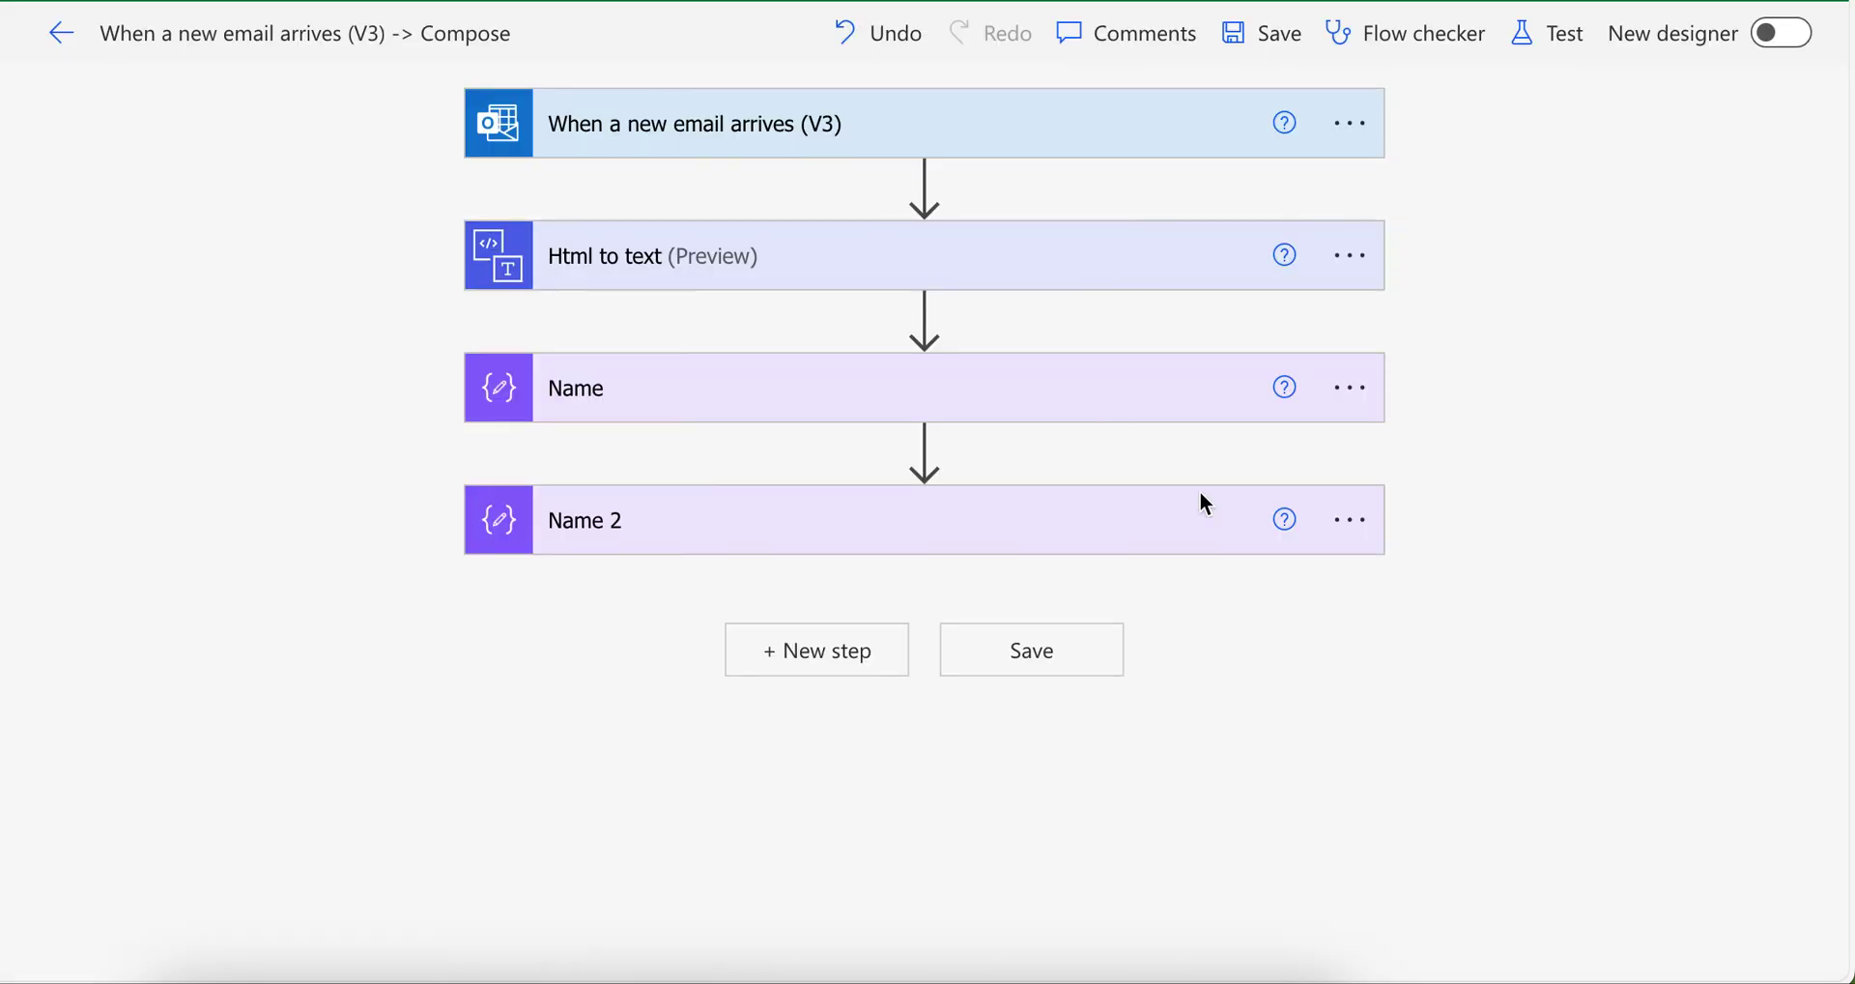
Add another copy of the Name action from the clipboard as a new step below Name 2
left_click(836, 659)
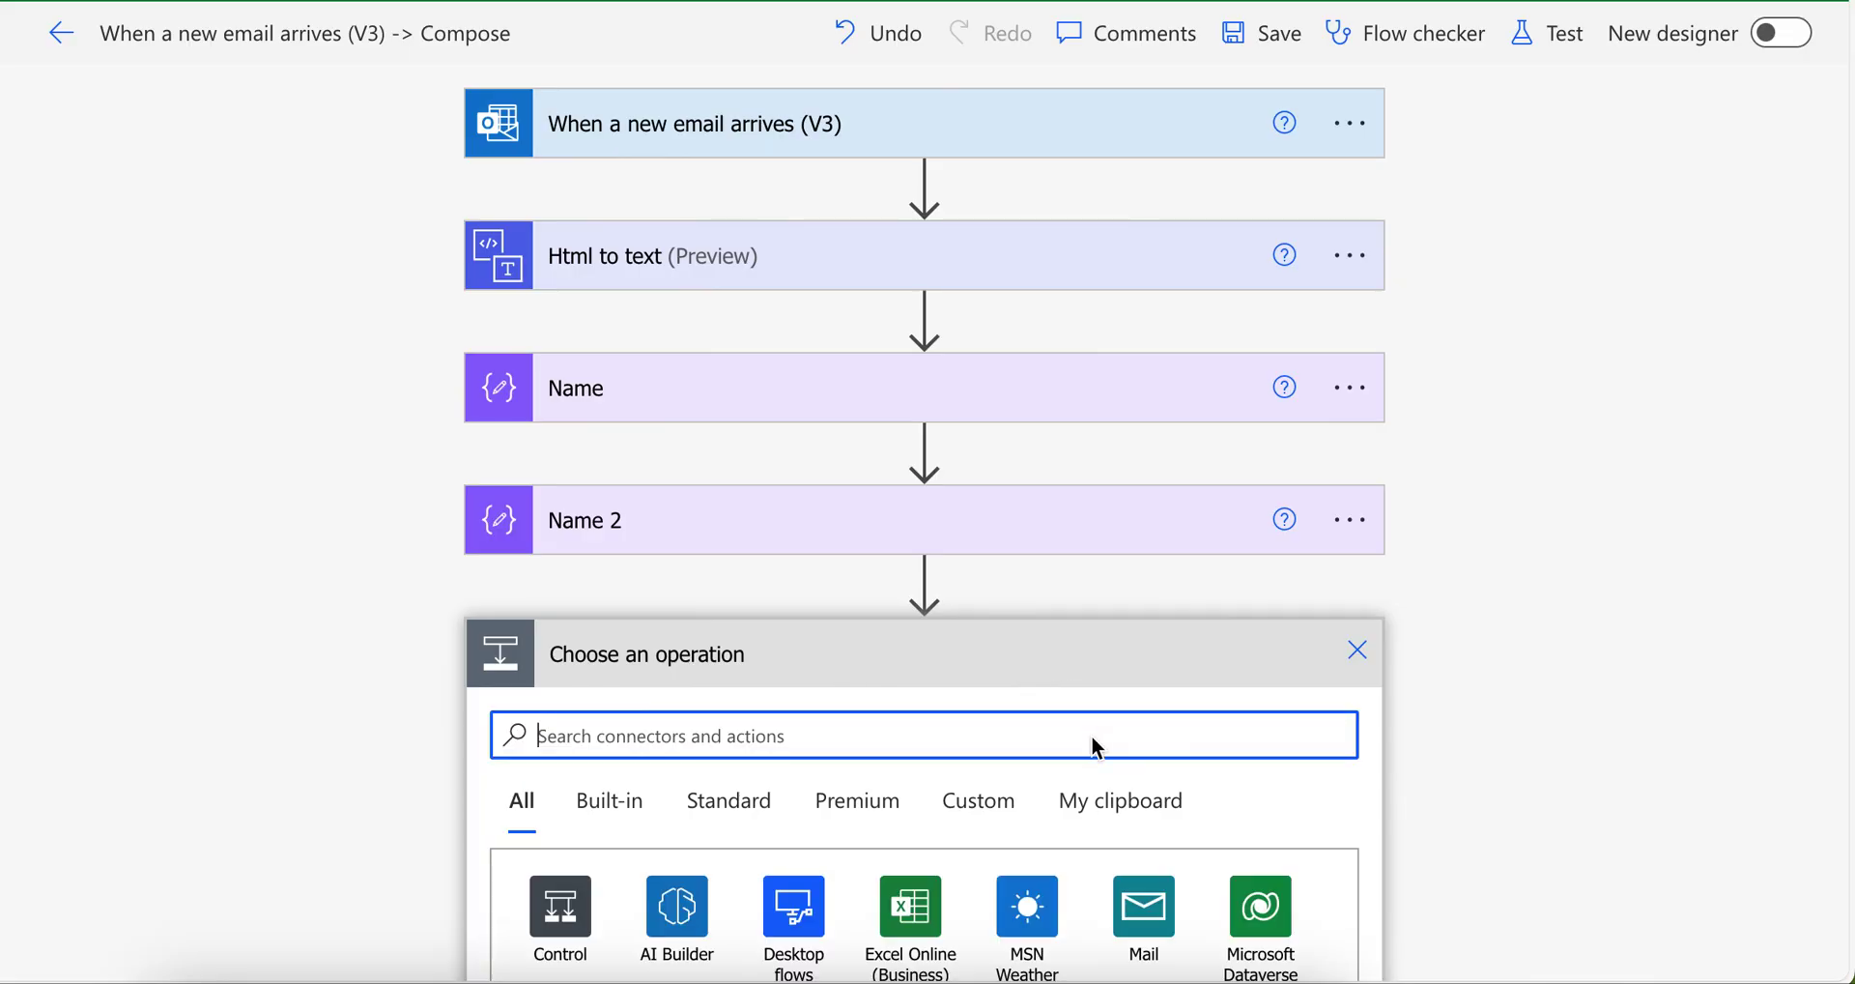
left_click(1090, 797)
left_click(761, 847)
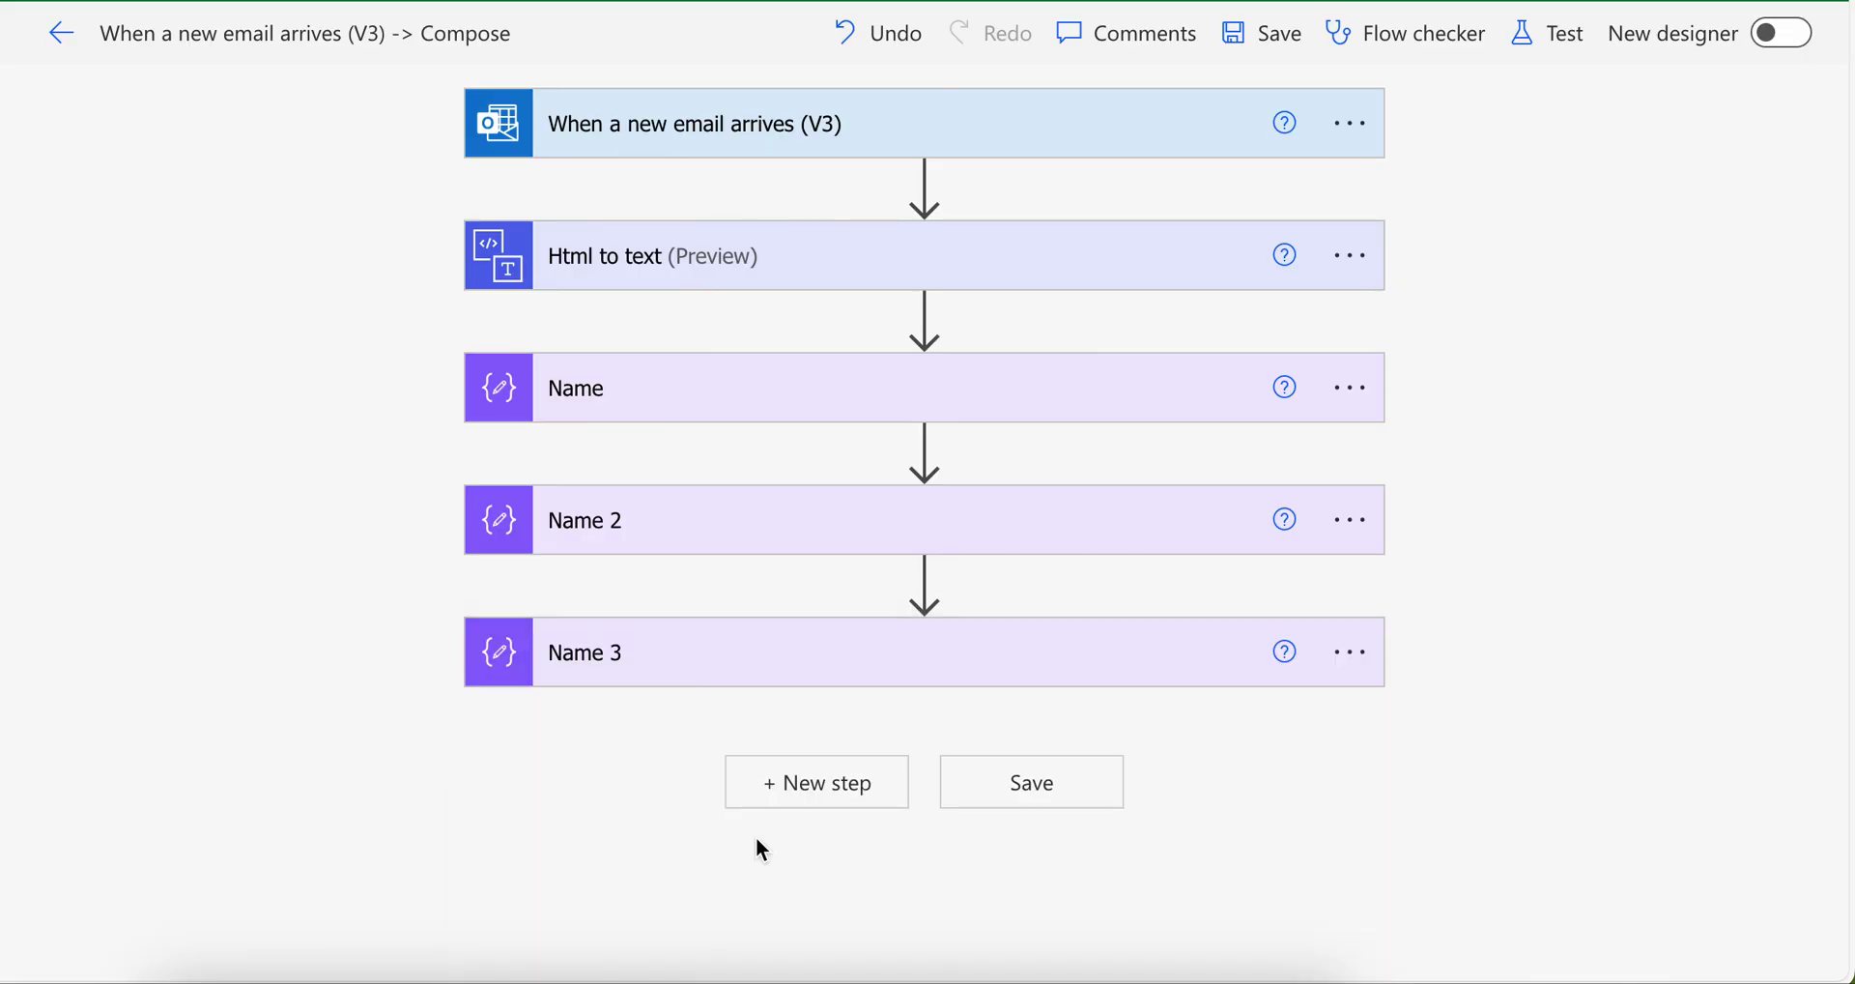
Rename the Name 2 action as Address, matching the field label copied from the EETest email
left_click(1343, 532)
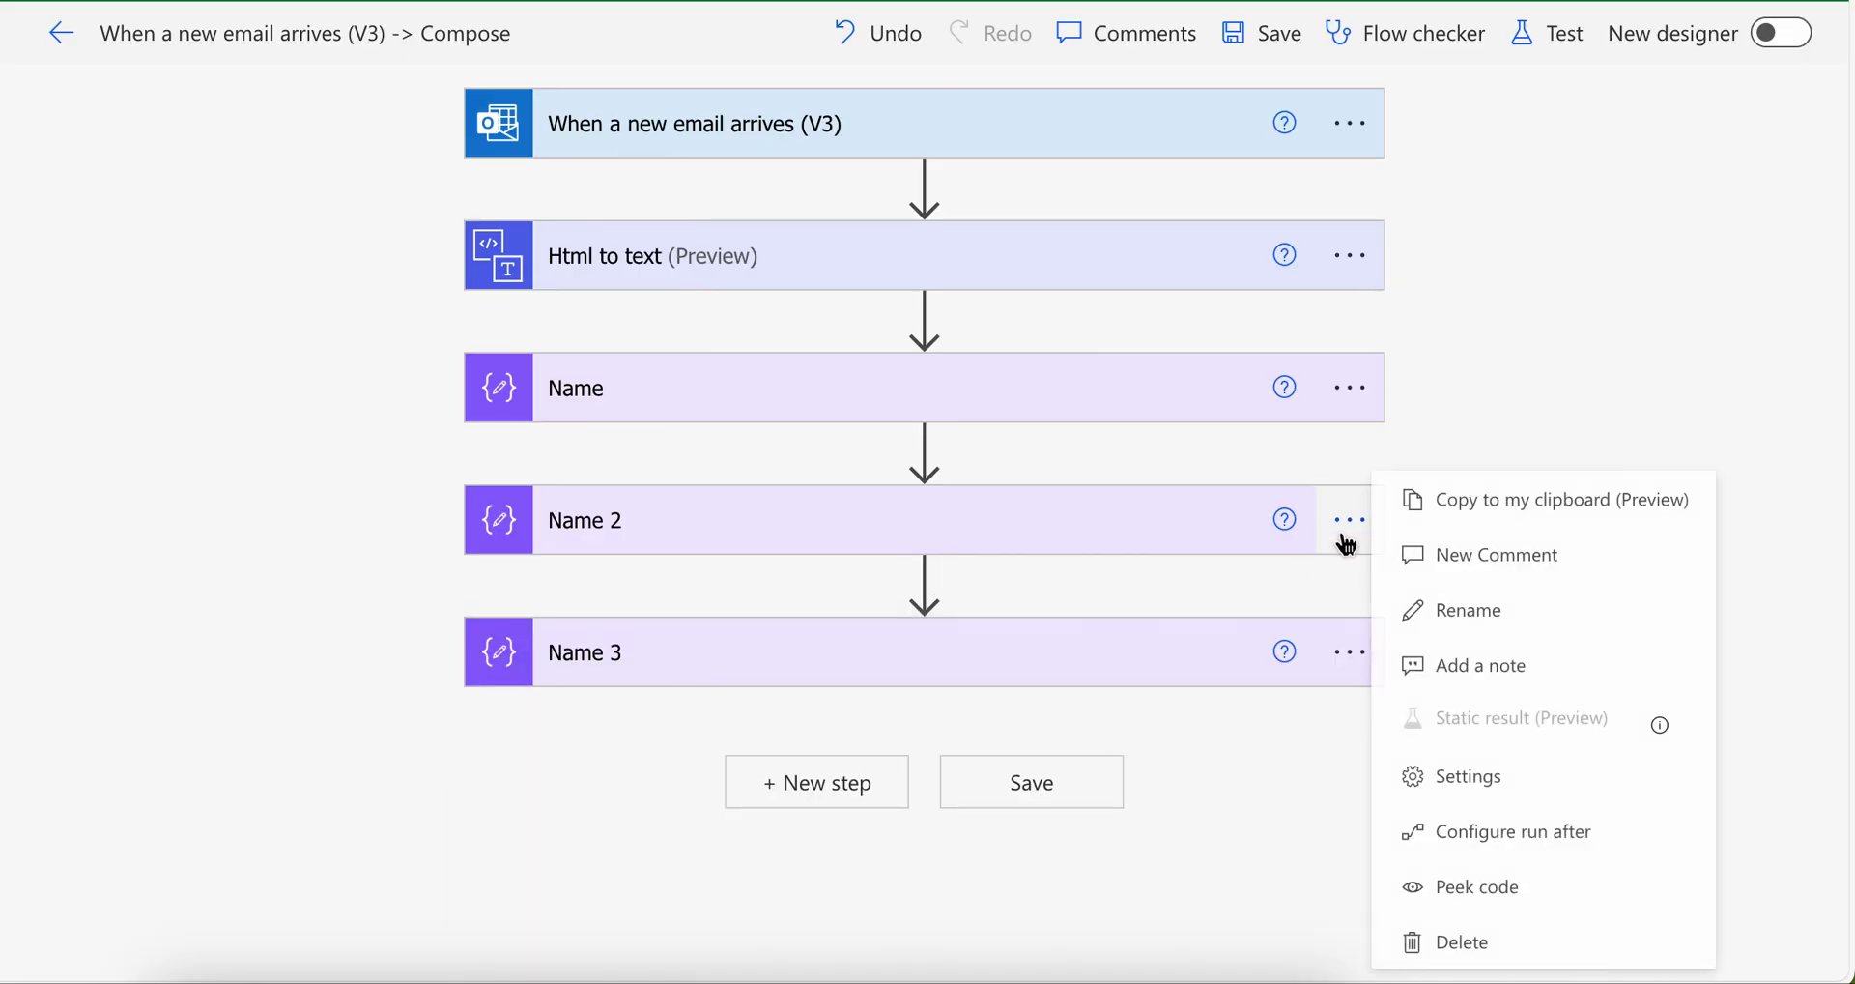
left_click(1484, 610)
type("Address")
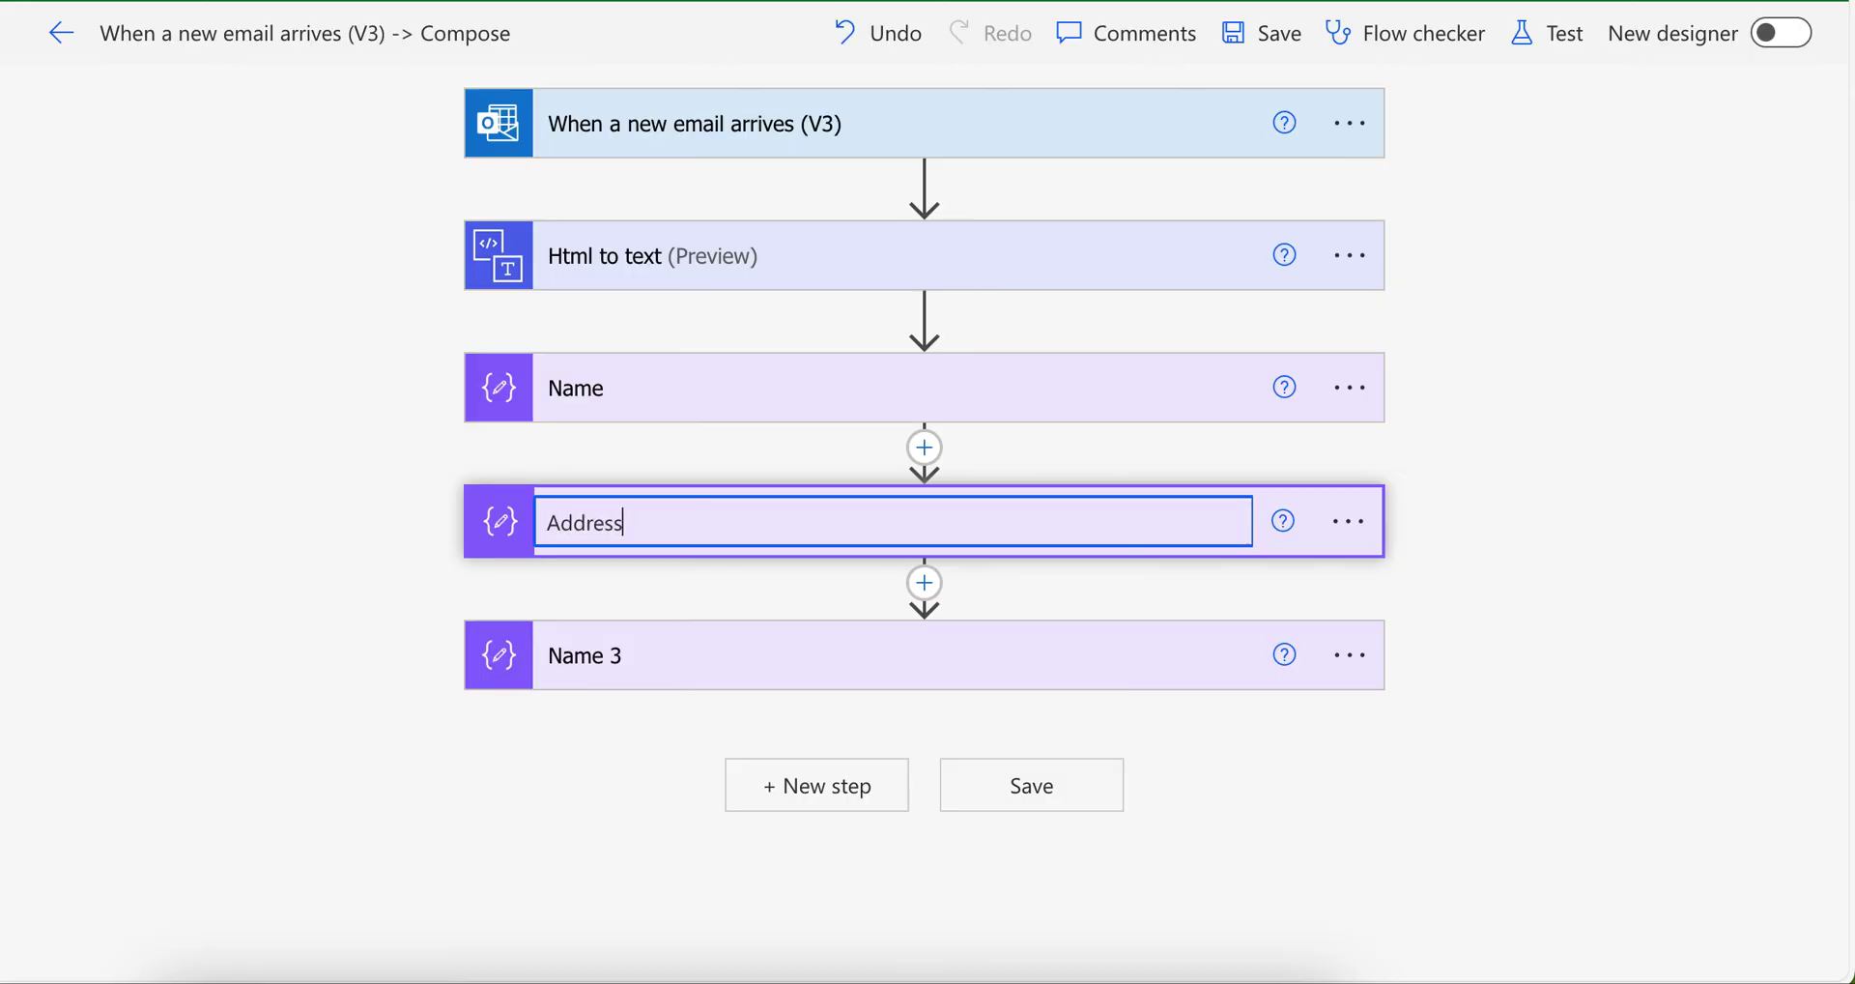
key("alt+Tab")
double_click(794, 421)
key("ctrl+c")
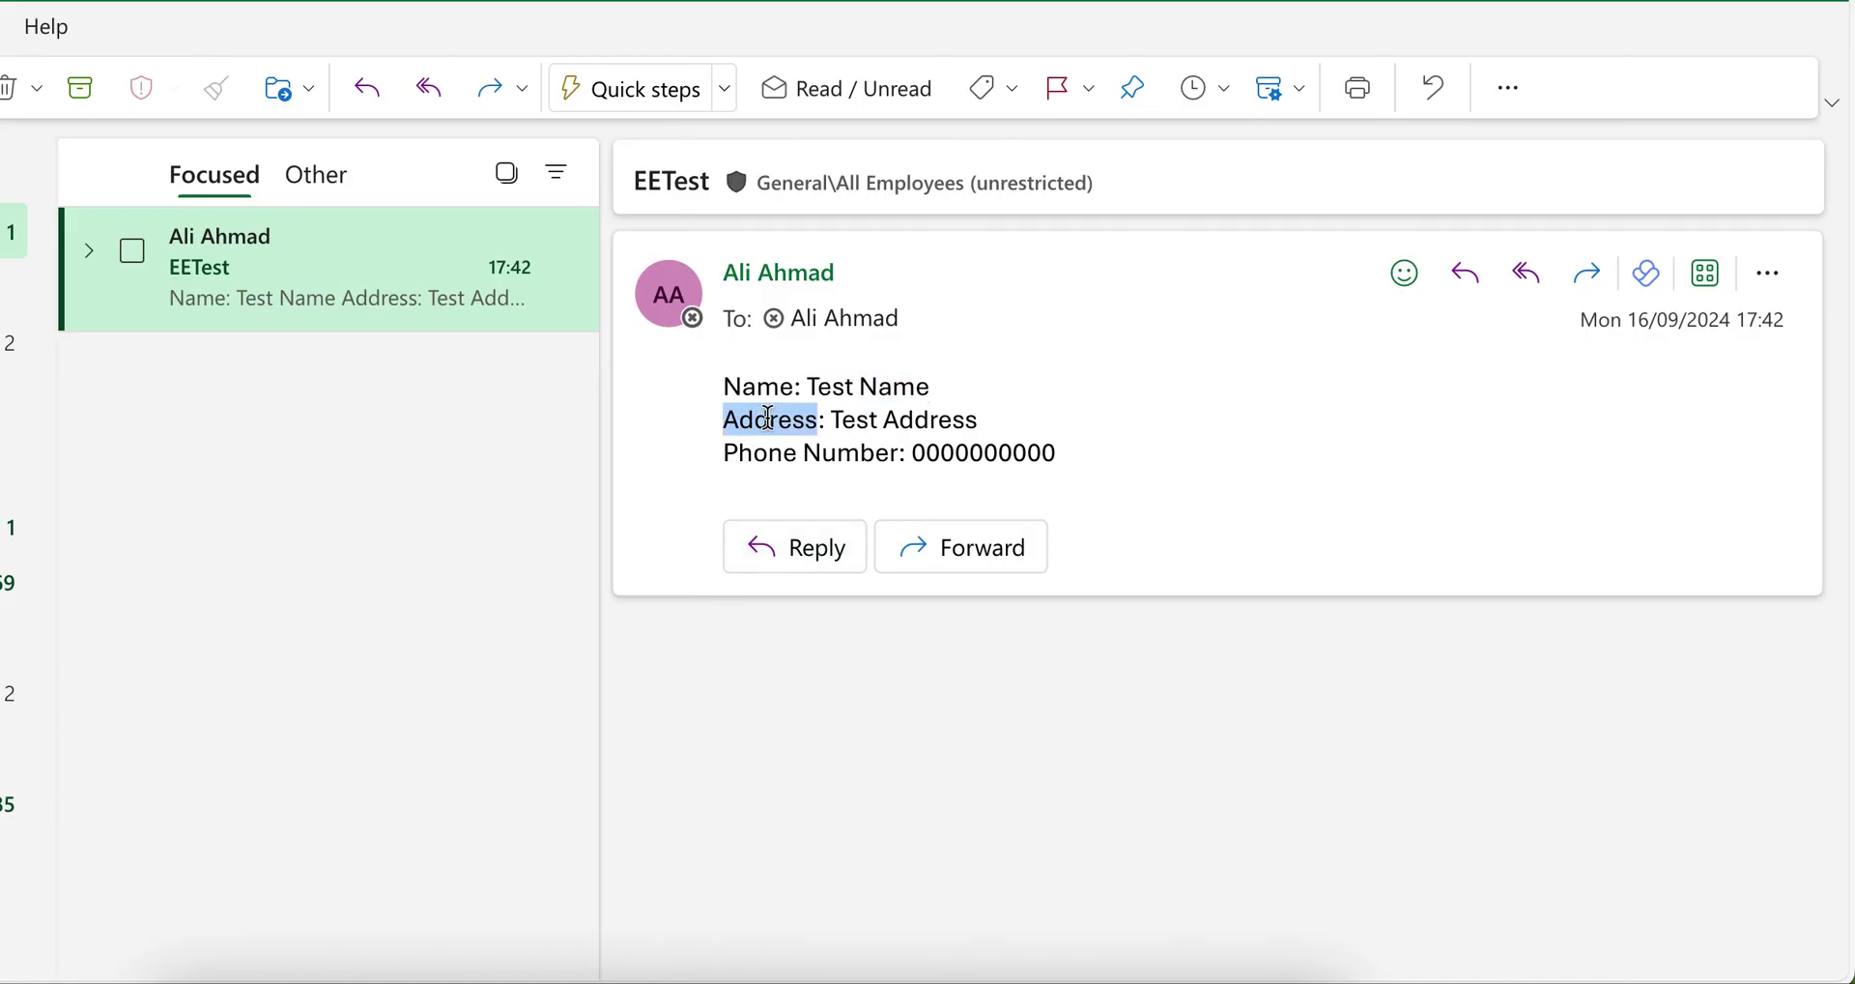
key("alt+Tab")
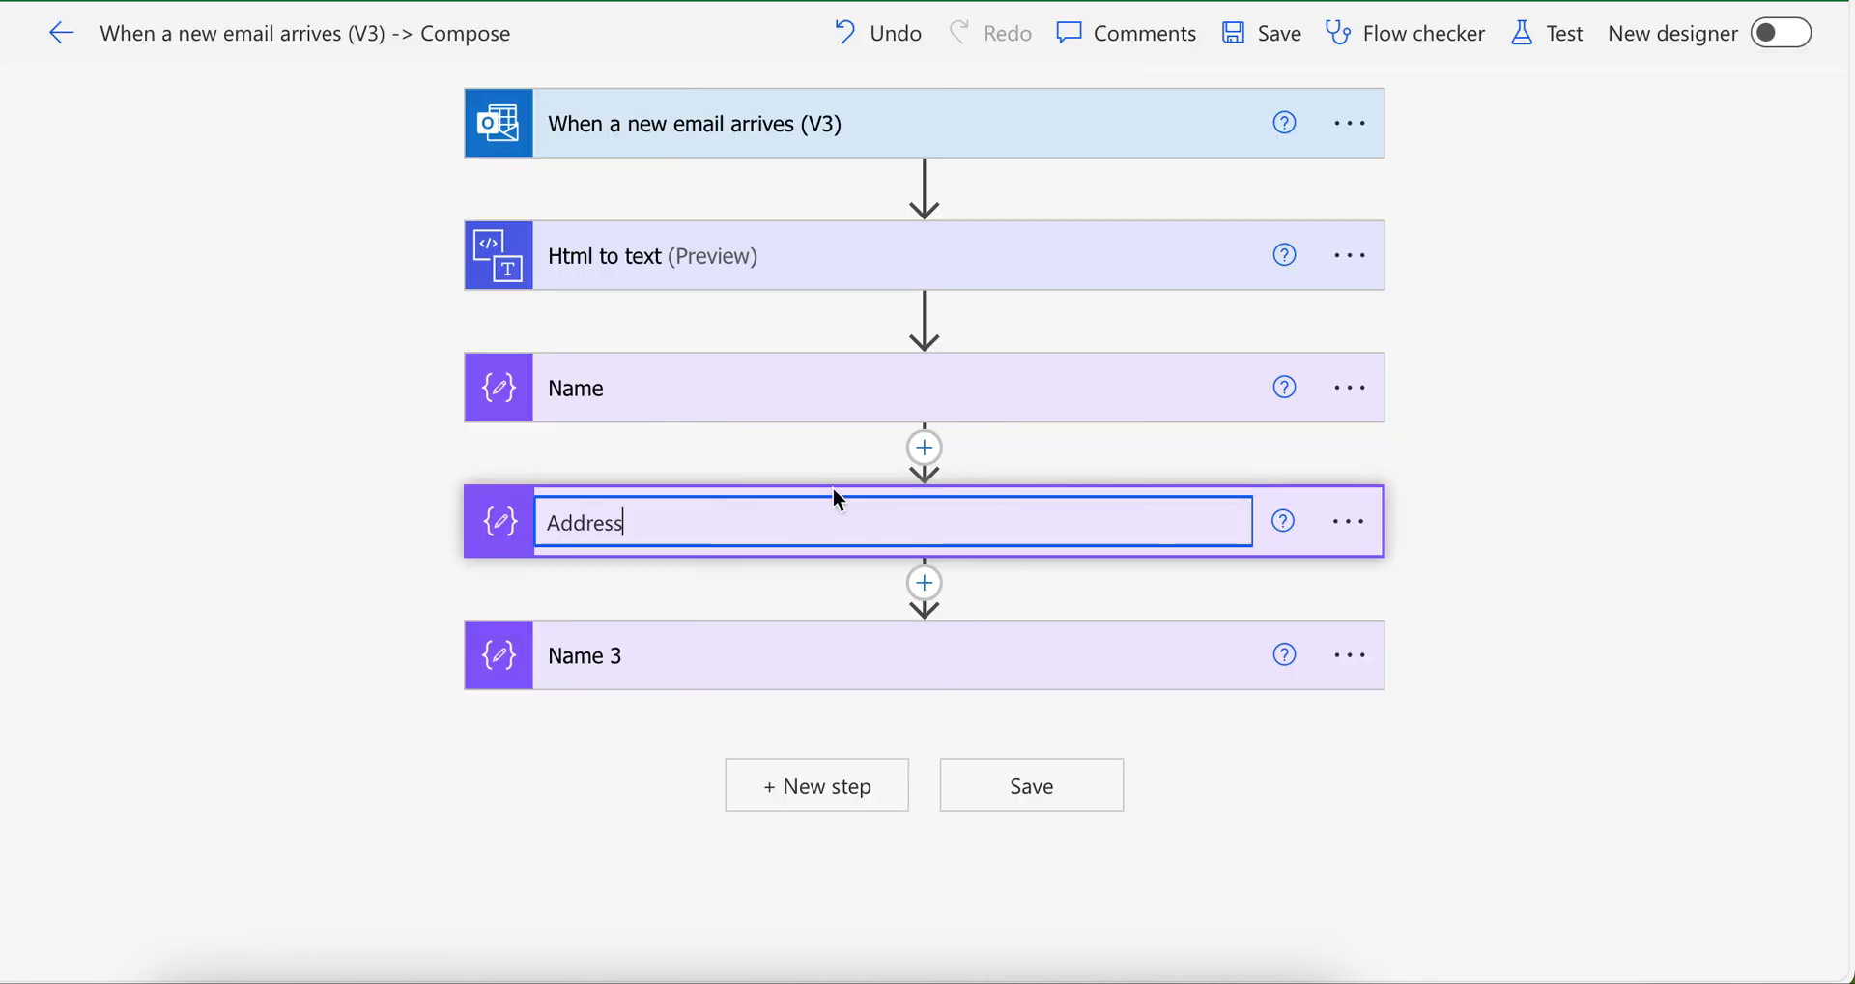
key("ctrl+a")
key("ctrl+v")
left_click(1494, 427)
Replace 'Name' with 'Address' as the split text in the Address action's trim expression and update it
left_click(1005, 531)
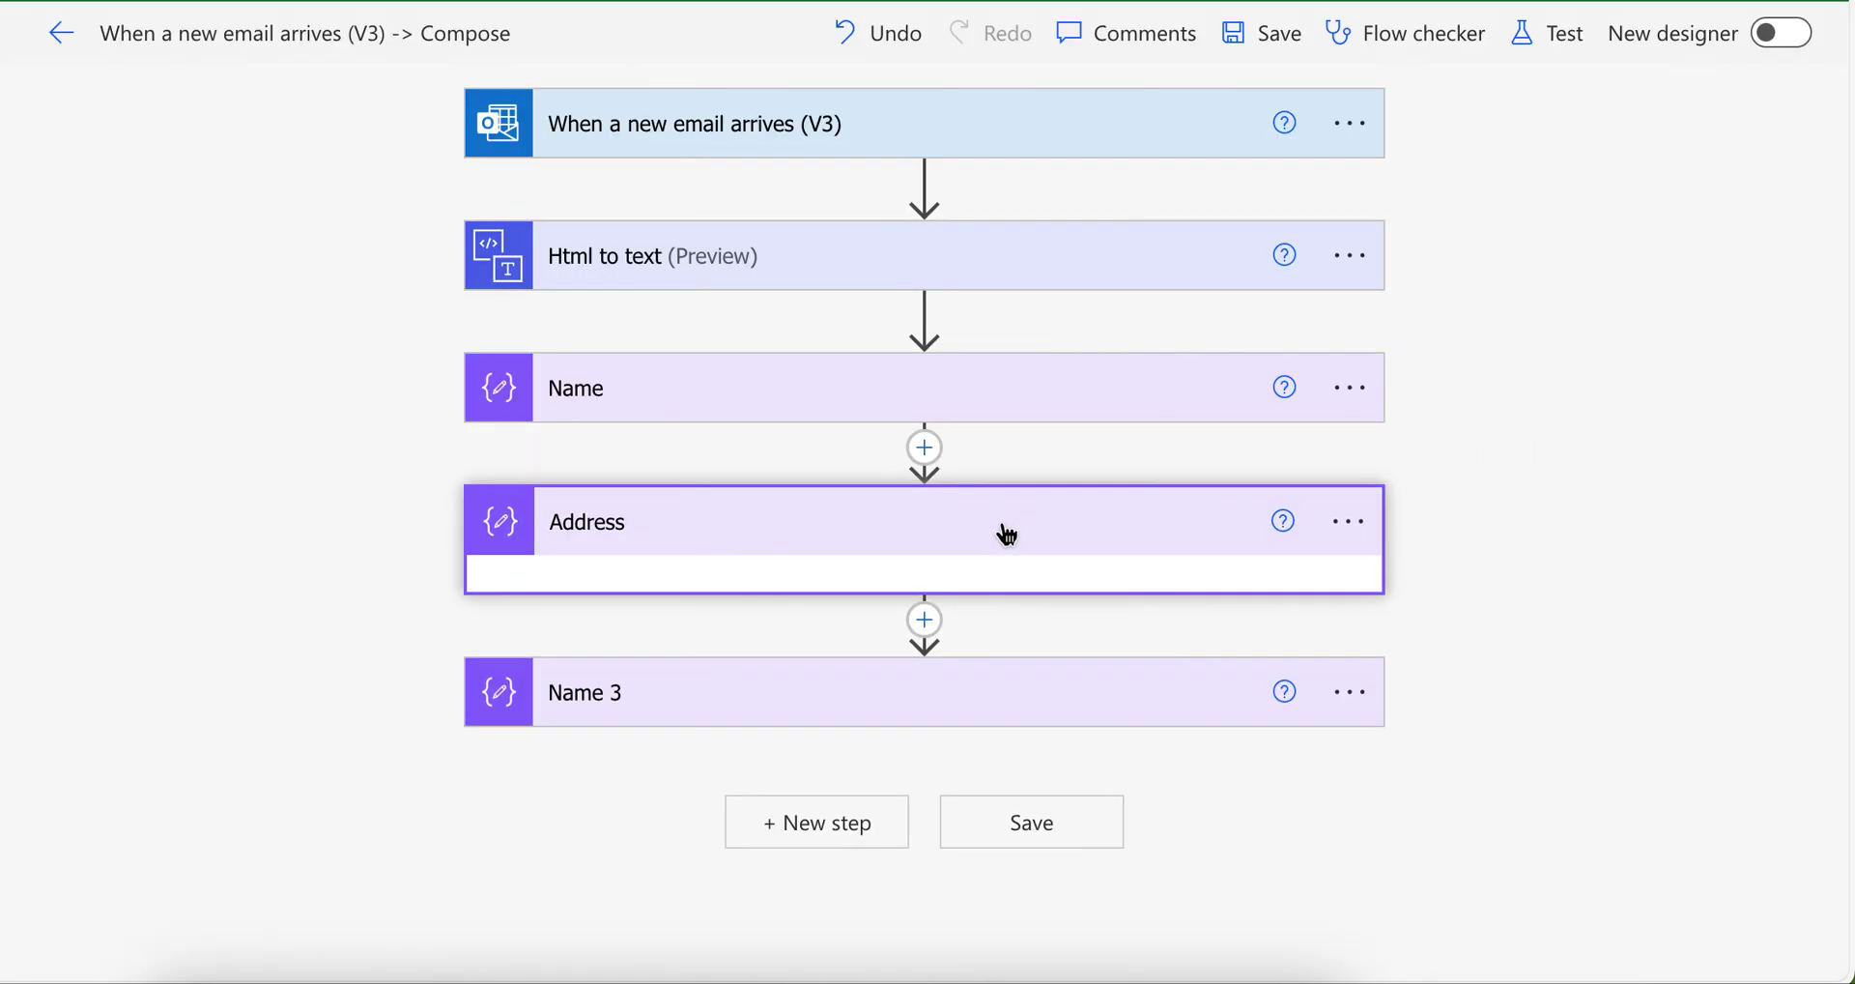
left_click(883, 533)
left_click(882, 534)
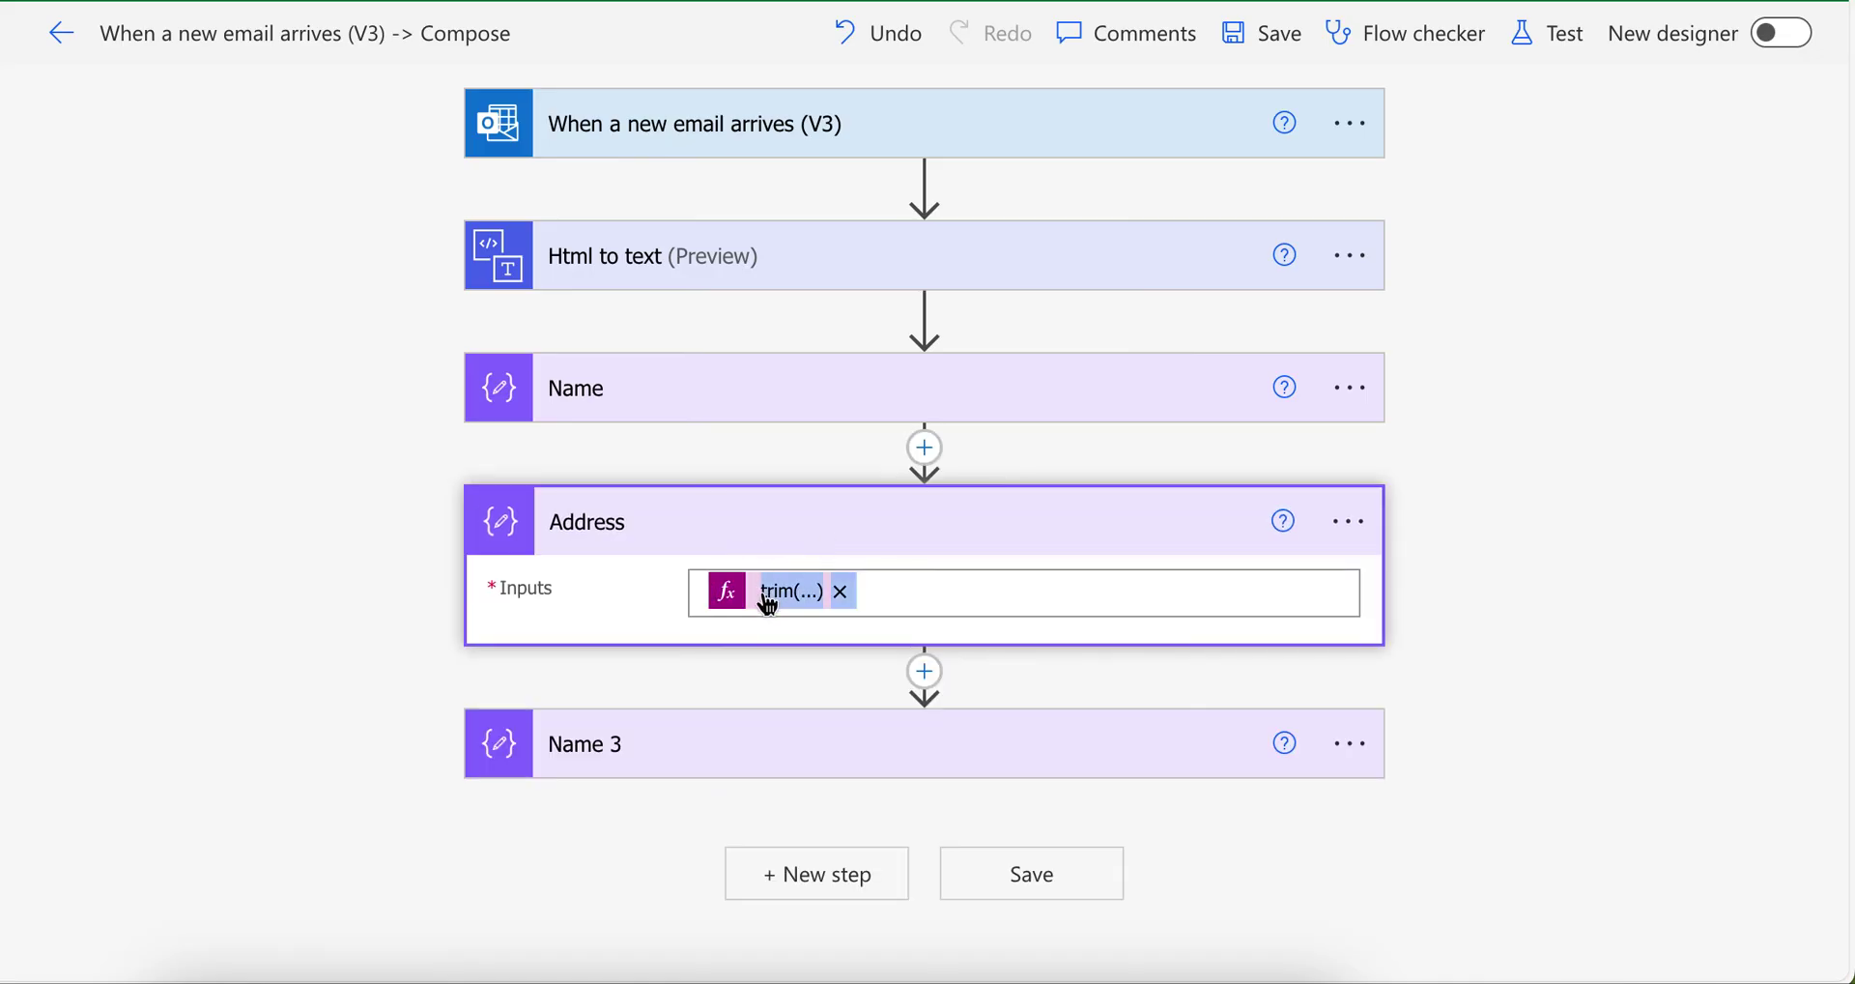
left_click(778, 590)
key("Right")
key("Right")
key("Right")
key("Right")
key("Right")
key("Right")
key("Right")
key("Right")
key("Right")
key("Right")
key("Right")
key("Right")
key("Right")
key("Right")
key("Right")
key("Right")
key("Right")
key("Right")
key("Right")
key("Right")
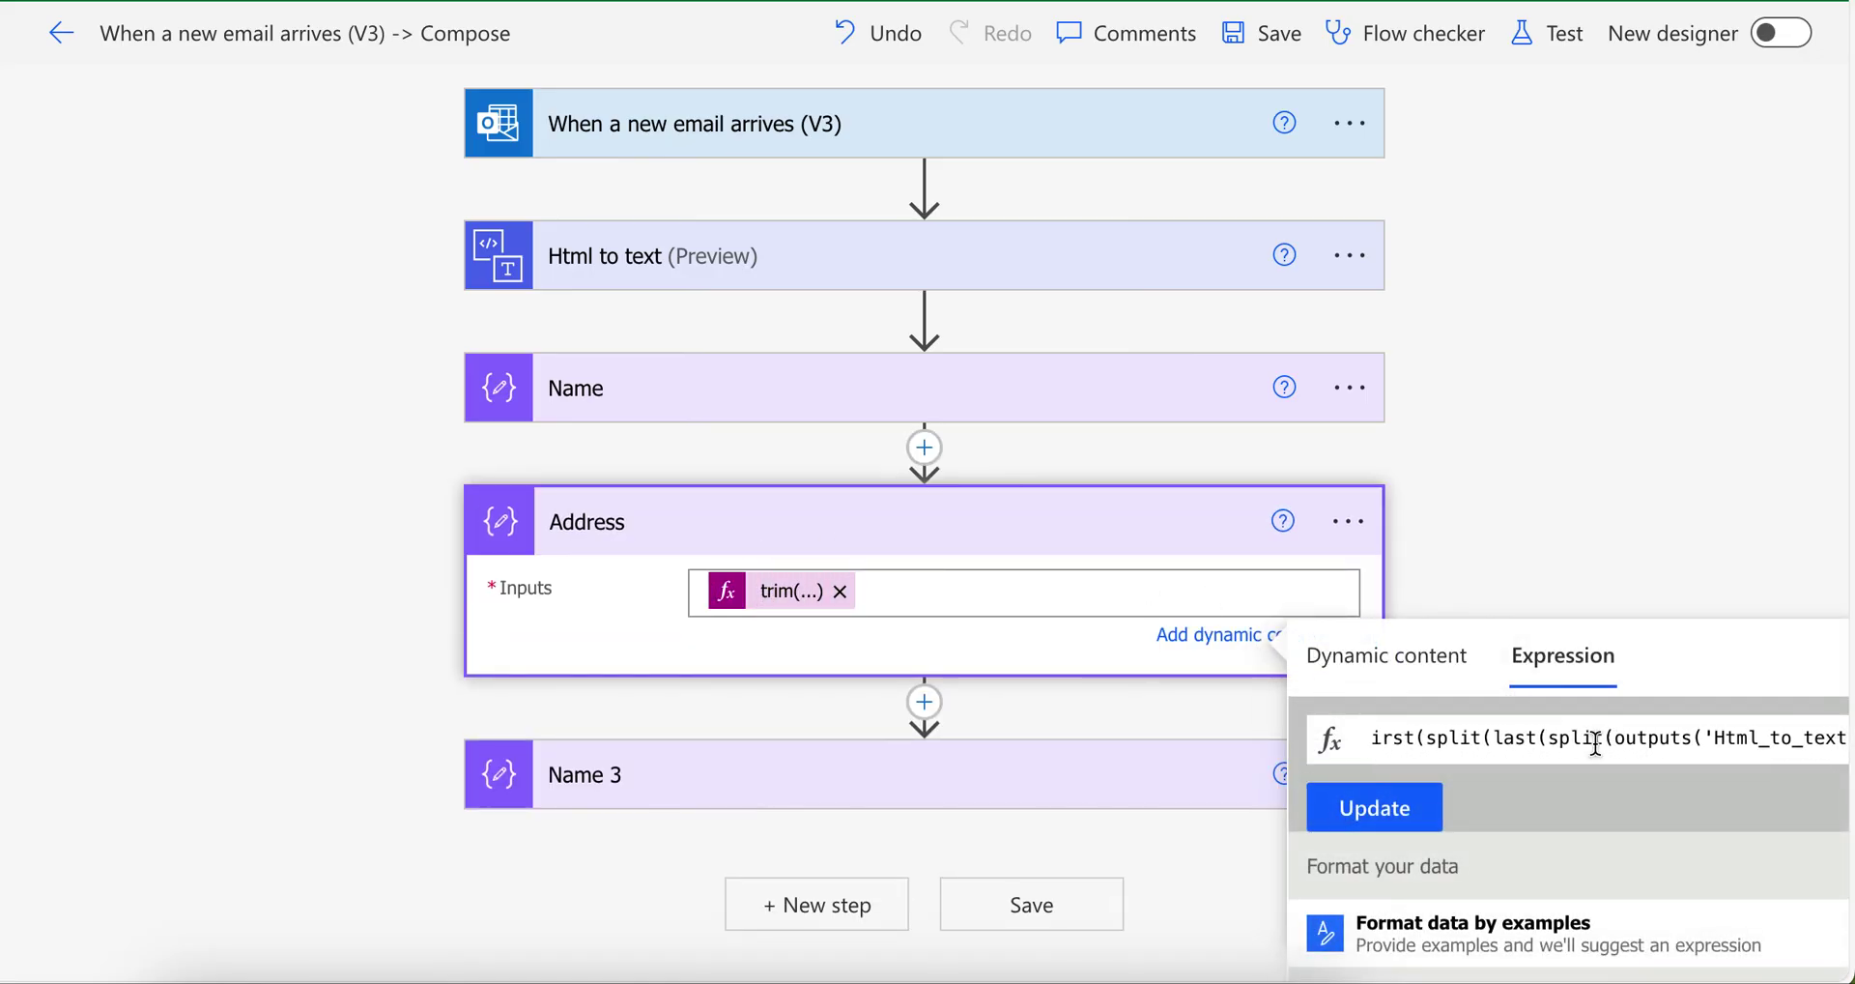
double_click(1701, 737)
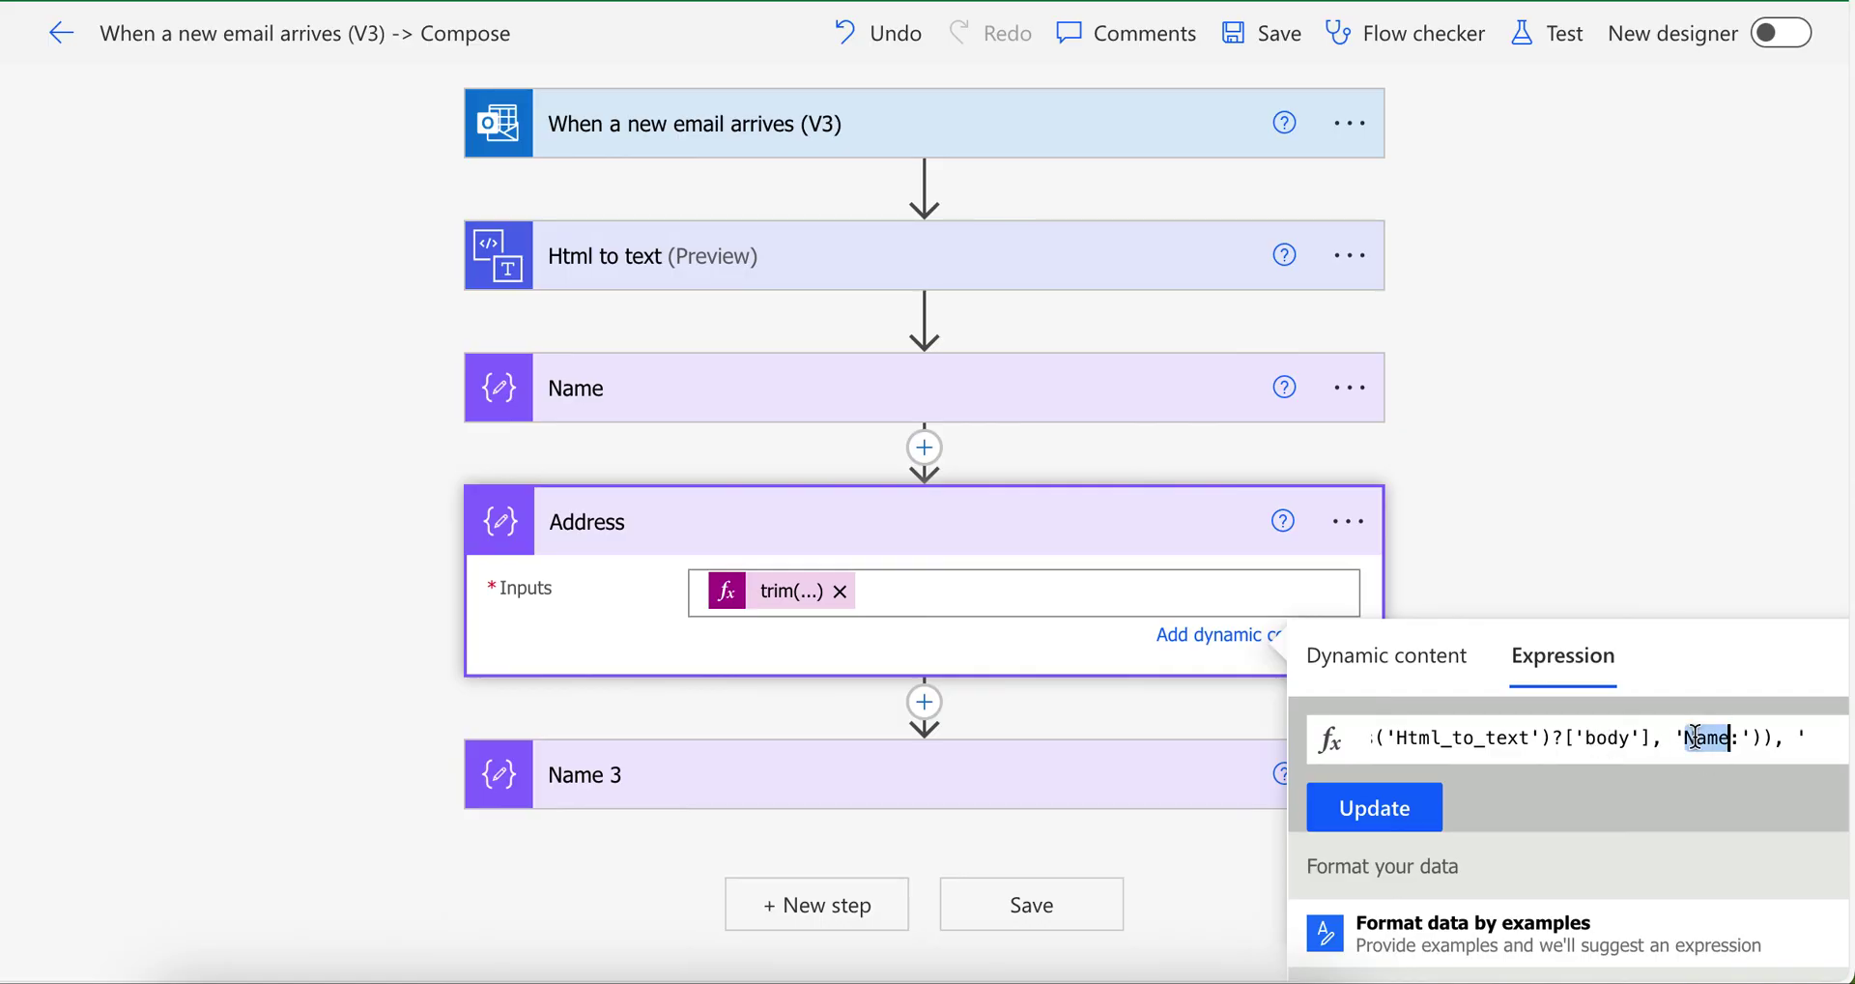
type("Address")
left_click(1412, 813)
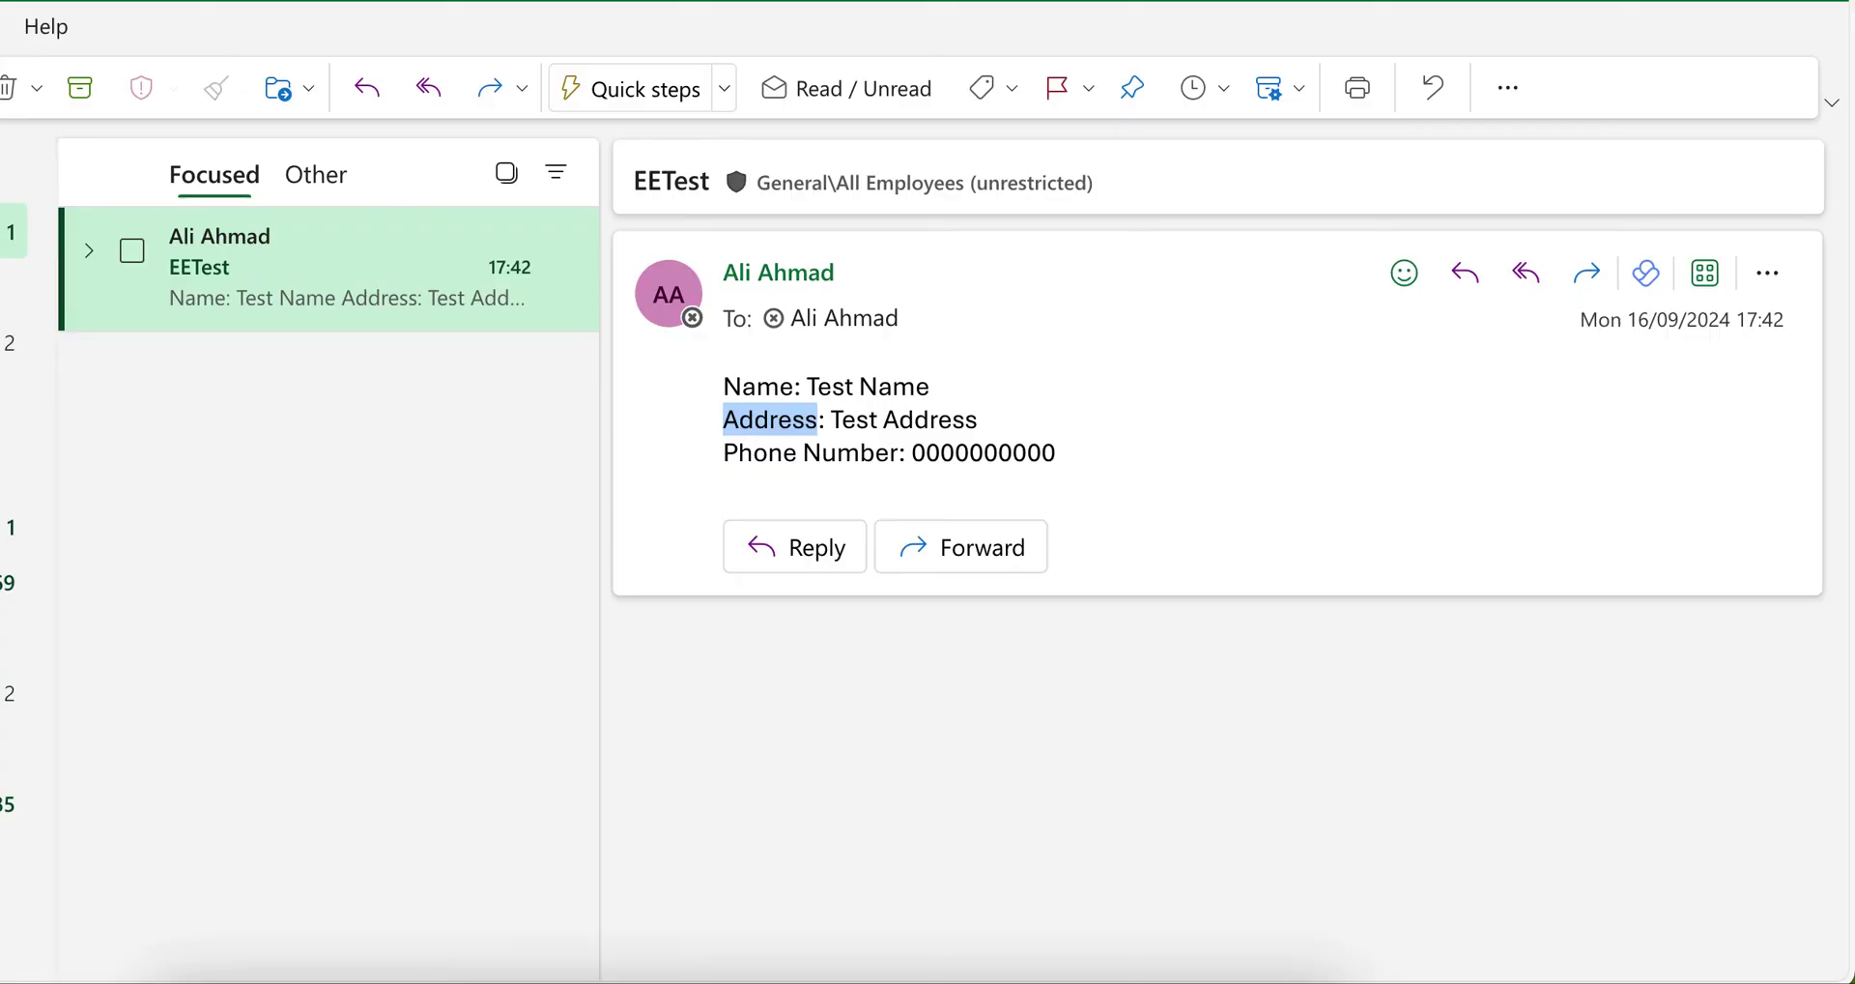
Rename the Name 3 action as Phone Number, using the label copied from the EETest email
left_click_drag(726, 454, 898, 453)
key("ctrl+c")
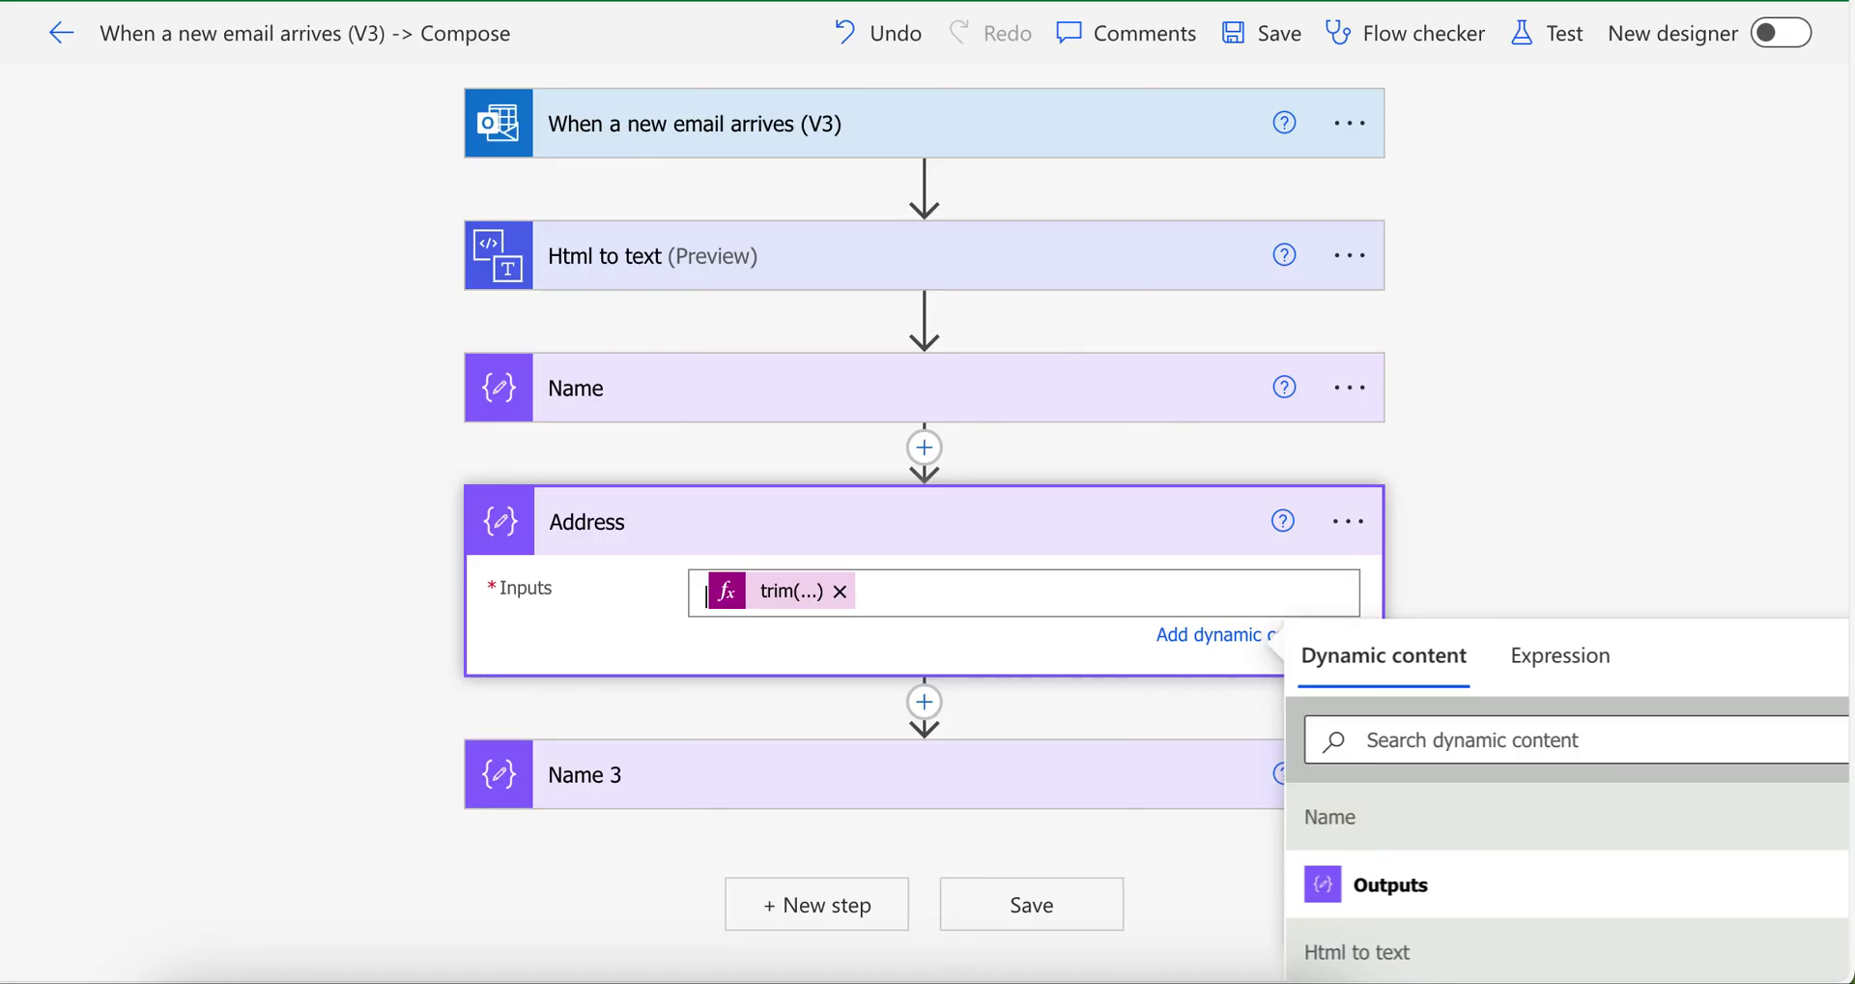
left_click(1568, 473)
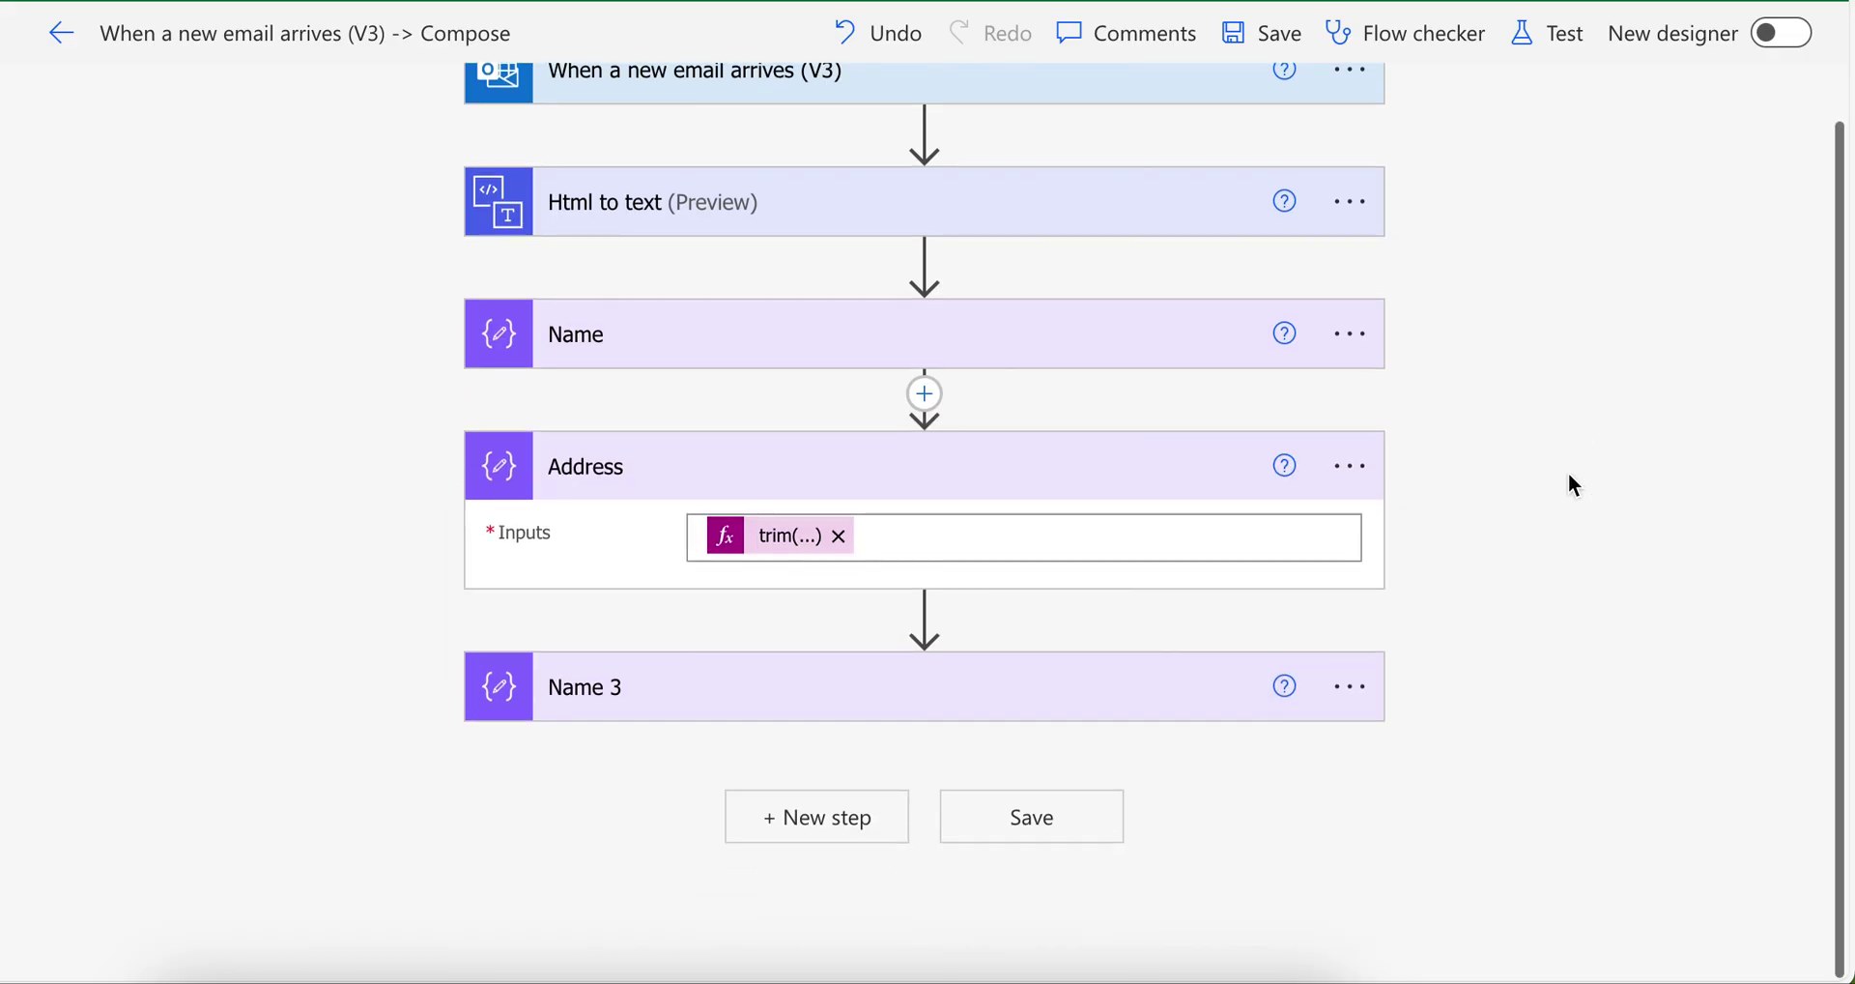
left_click(1348, 690)
left_click(1573, 615)
key("ctrl+v")
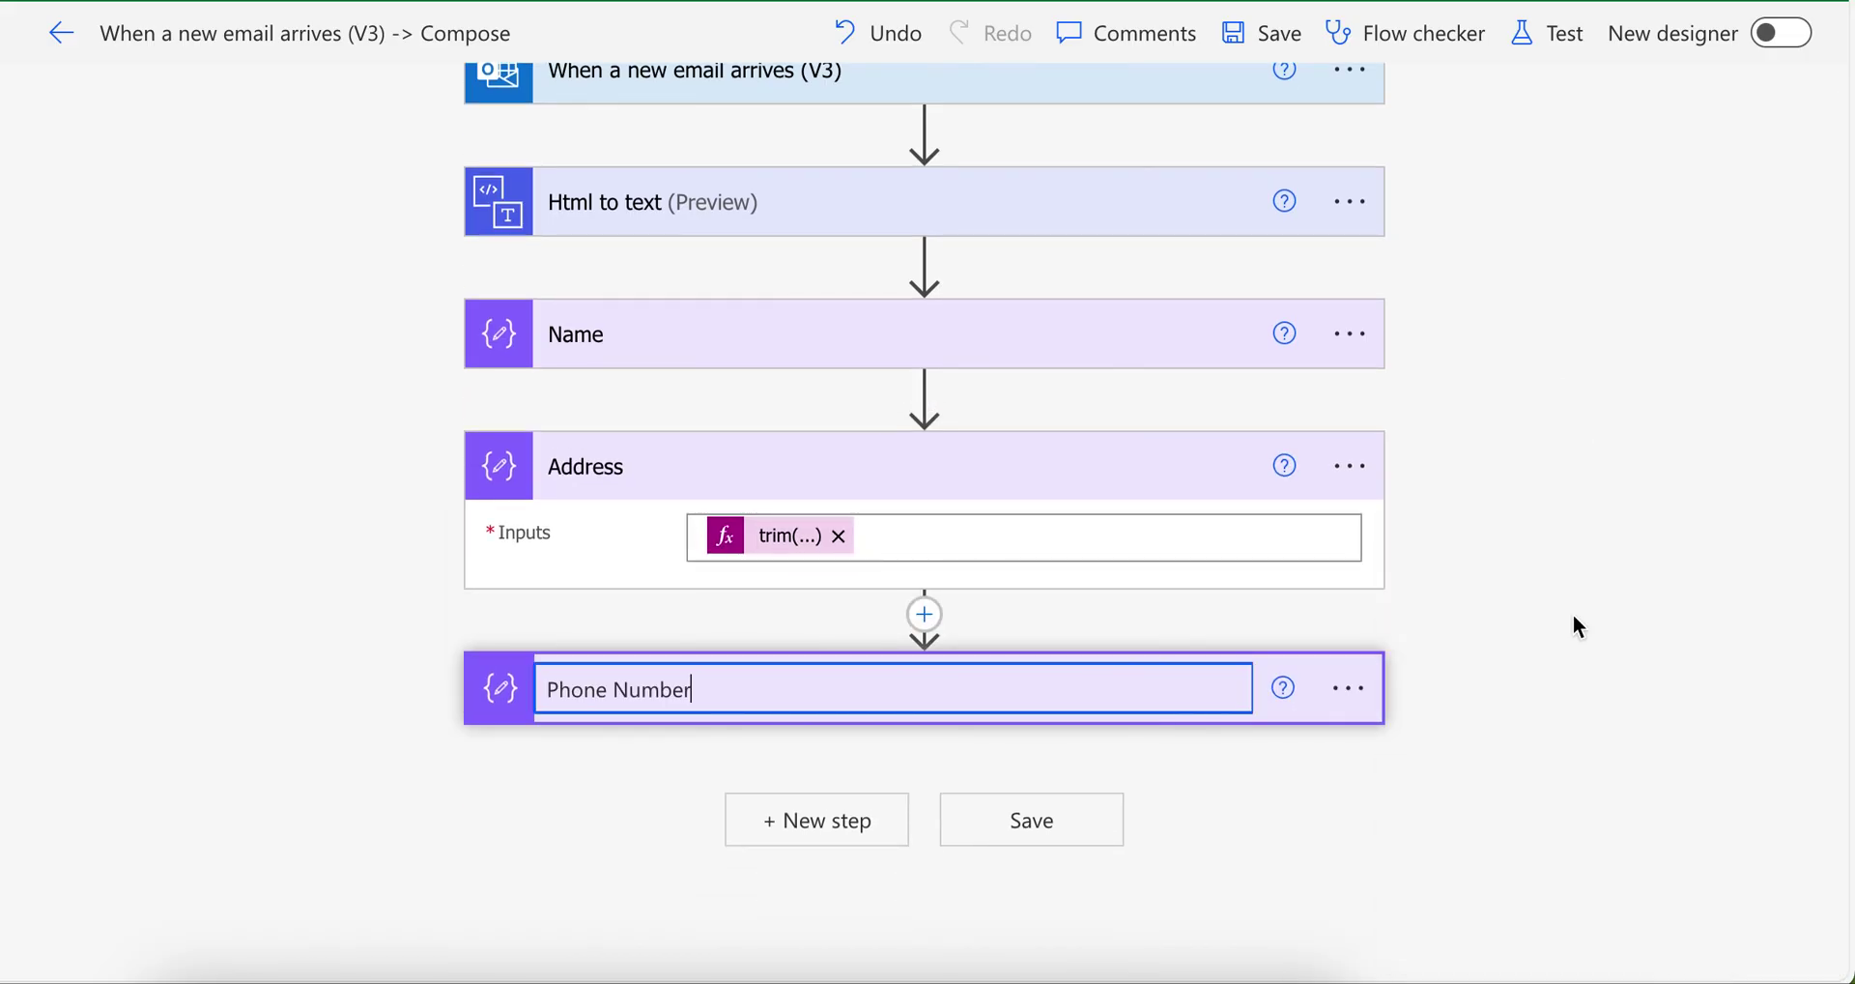
key("Return")
Replace 'Name' with 'Phone Number' as the split text in the Phone Number action's trim expression and update it
left_click(829, 686)
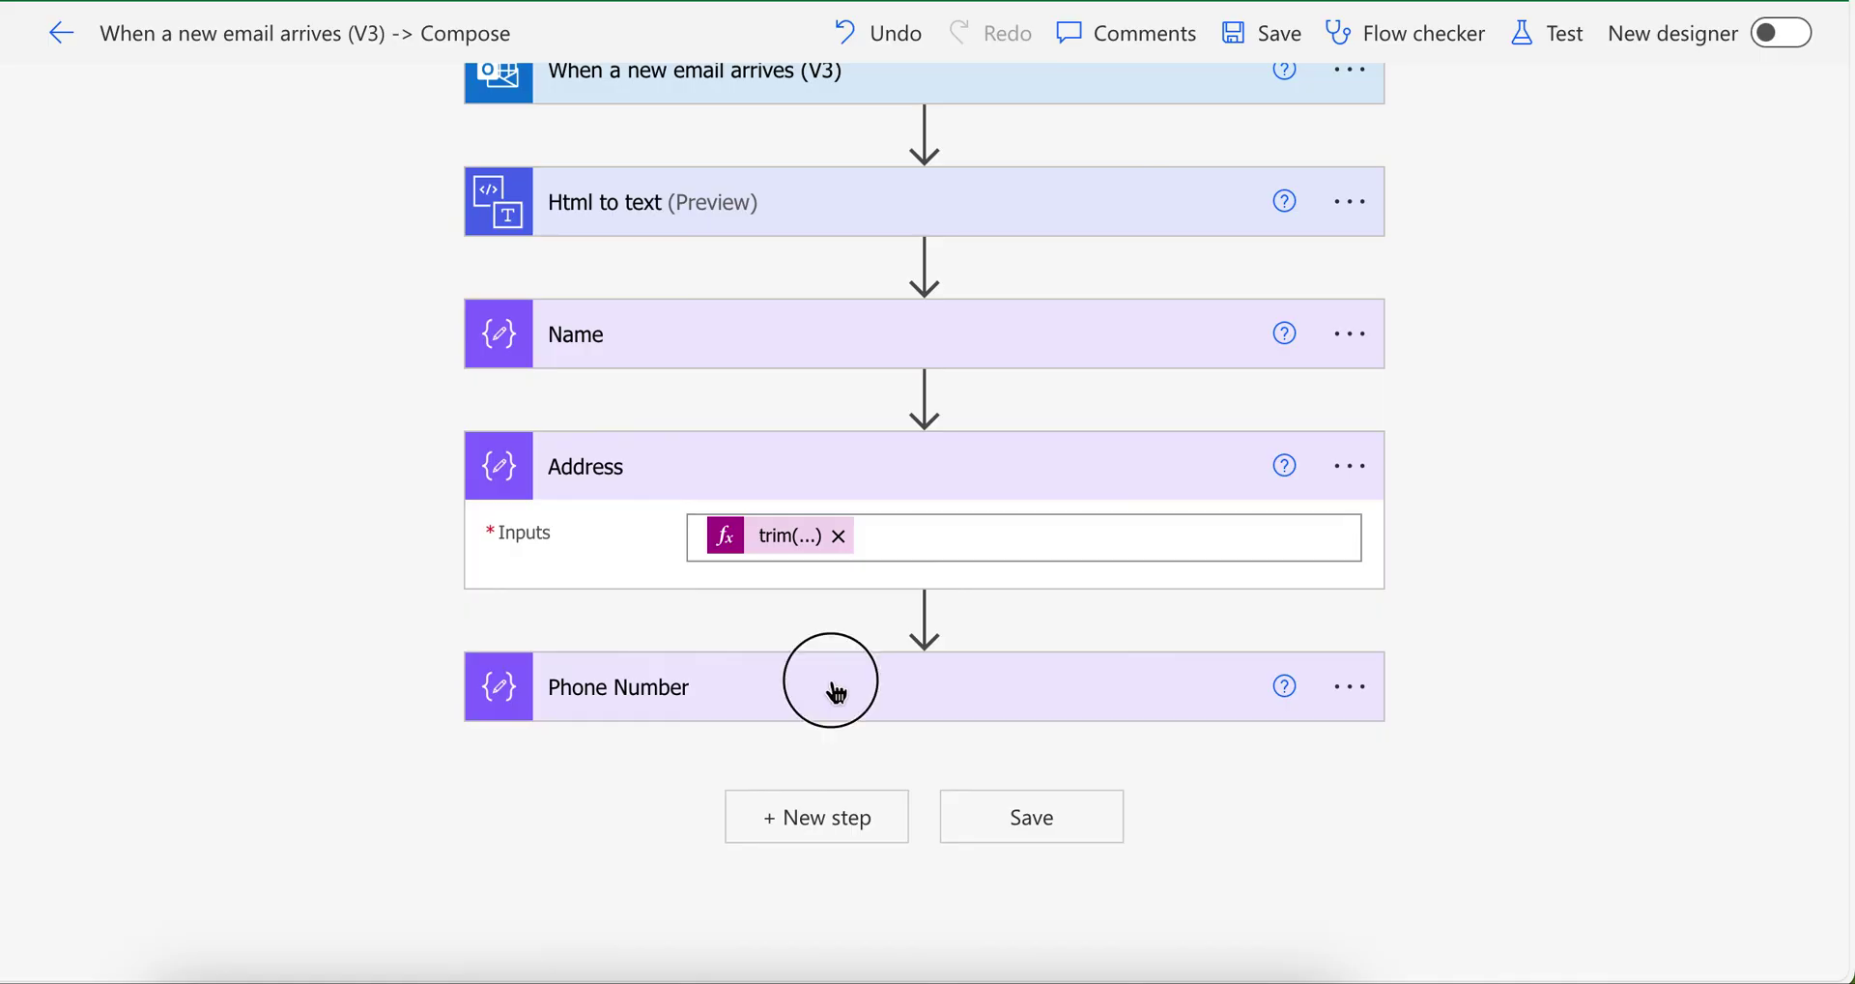
left_click(794, 740)
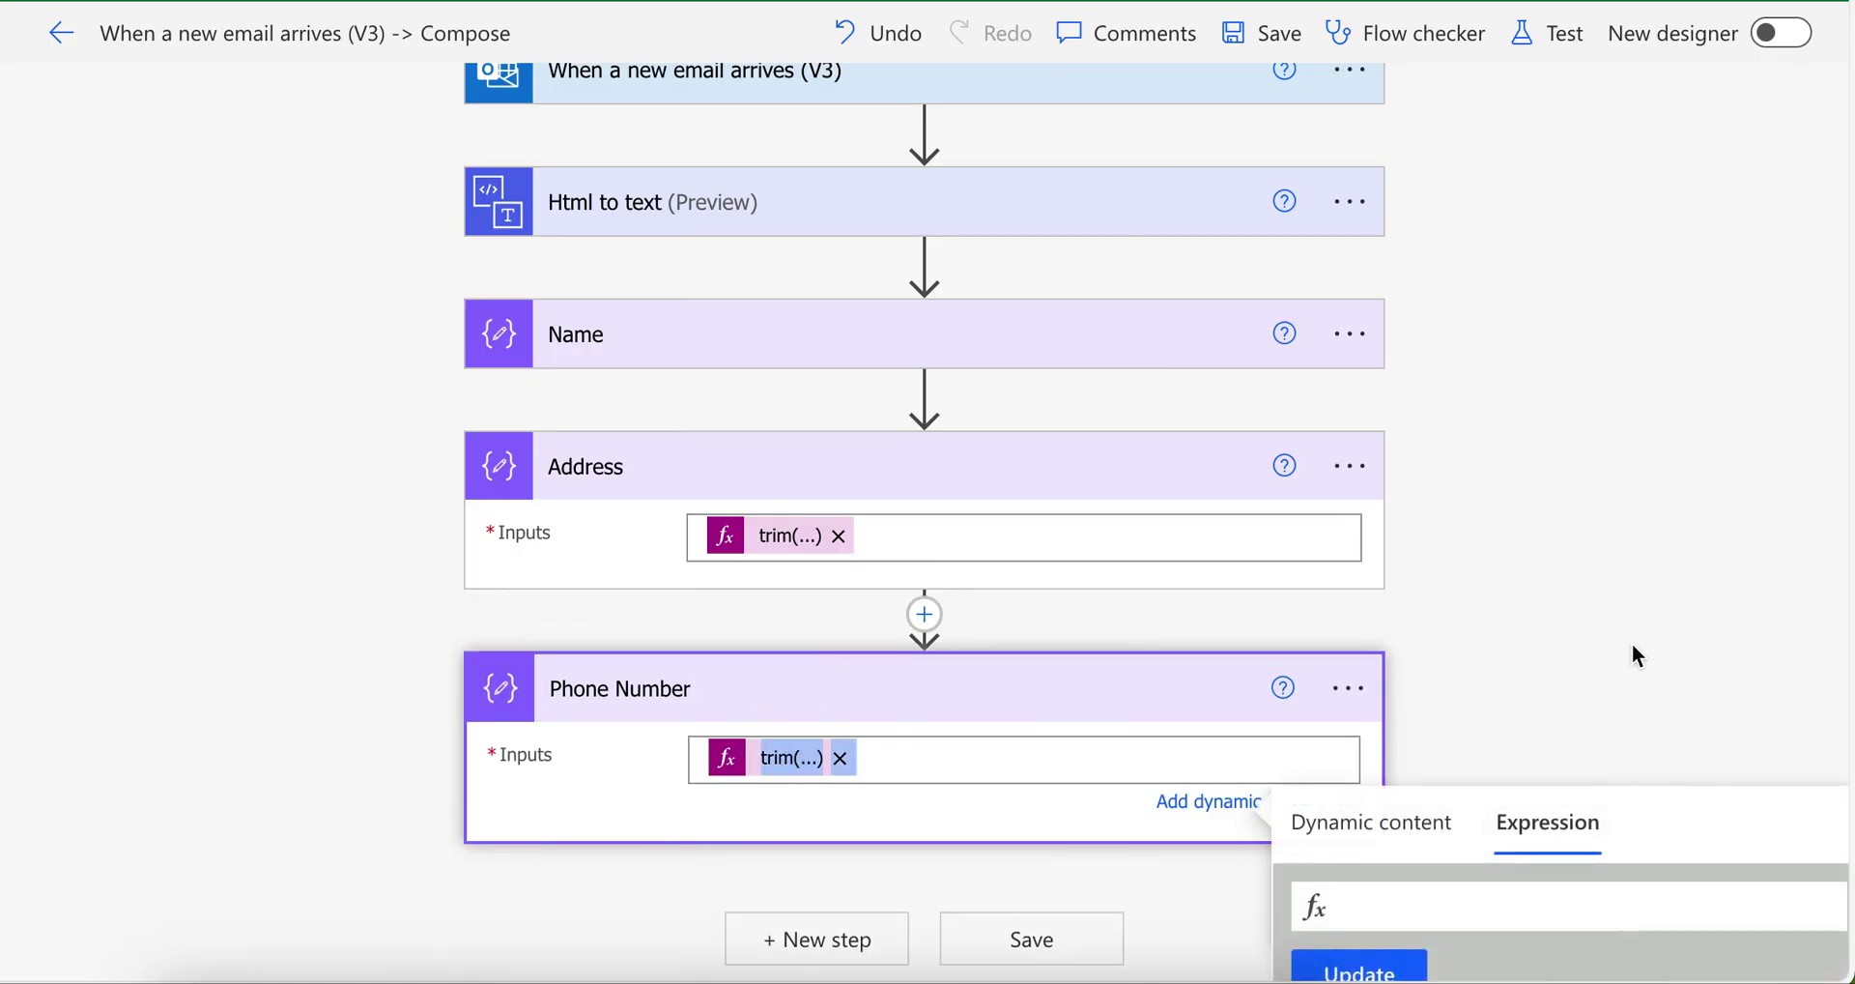
left_click(1617, 751)
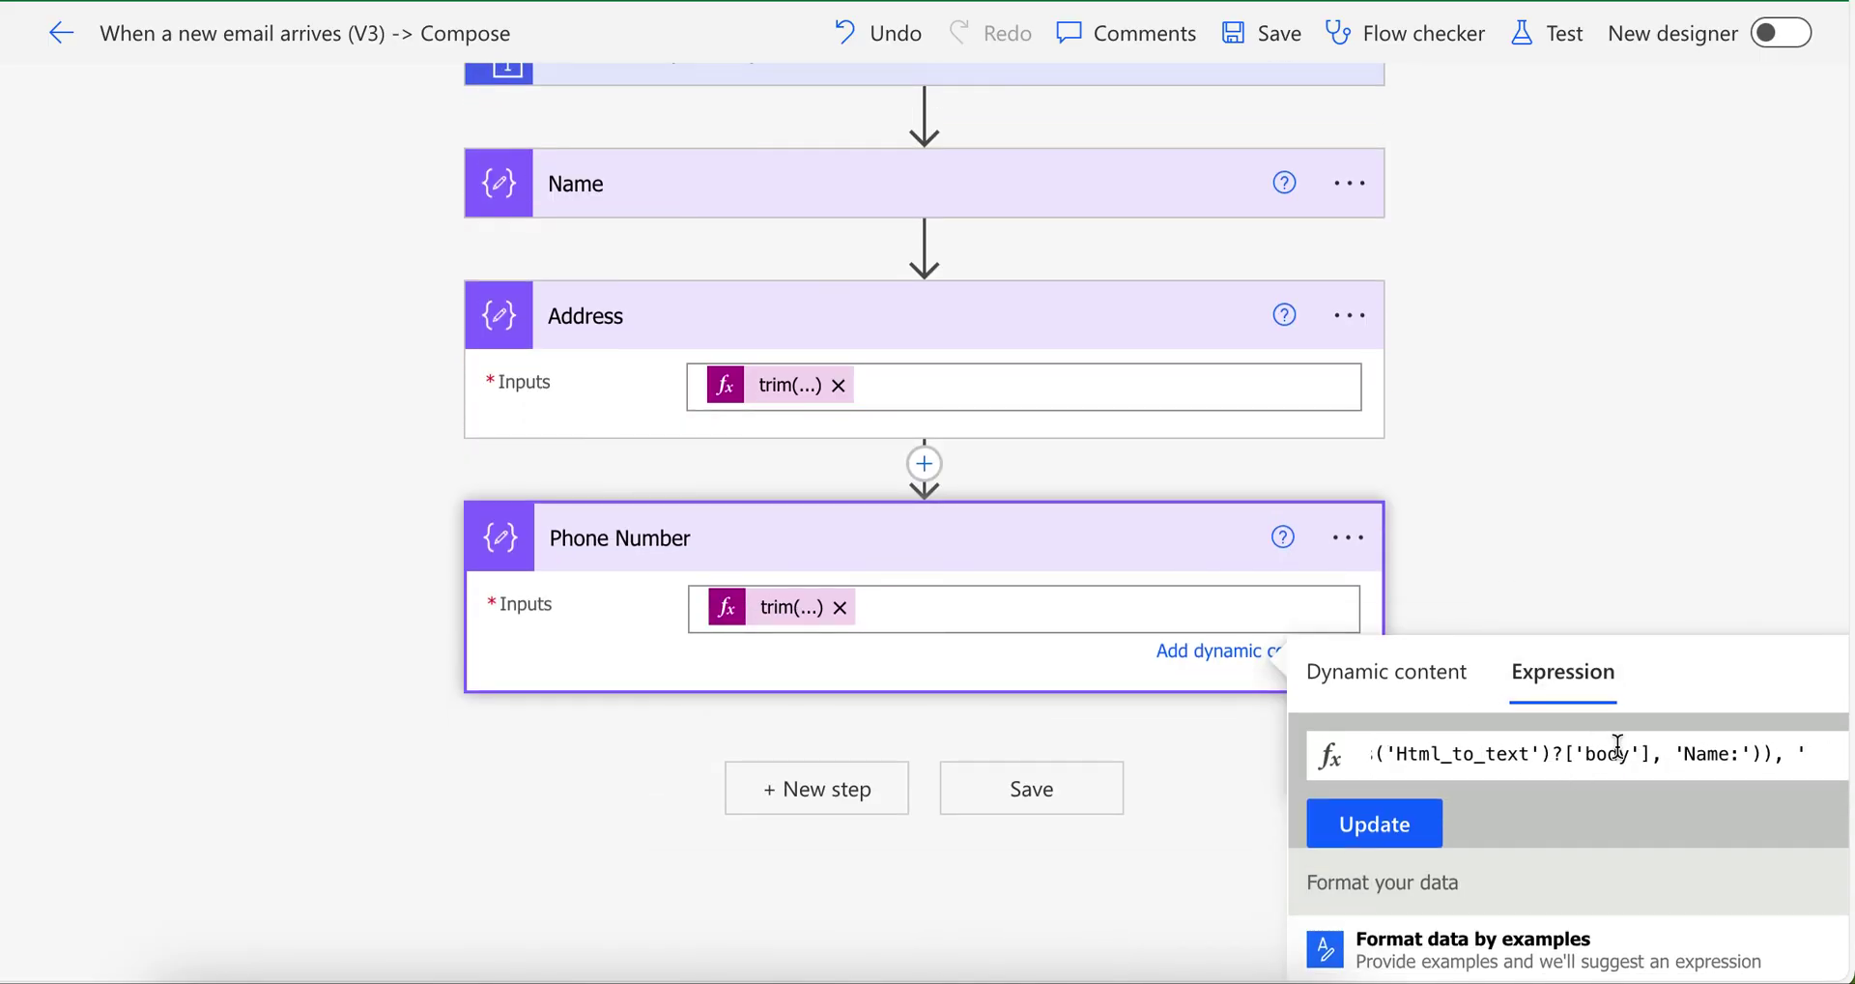
double_click(1713, 751)
type("Phone Number")
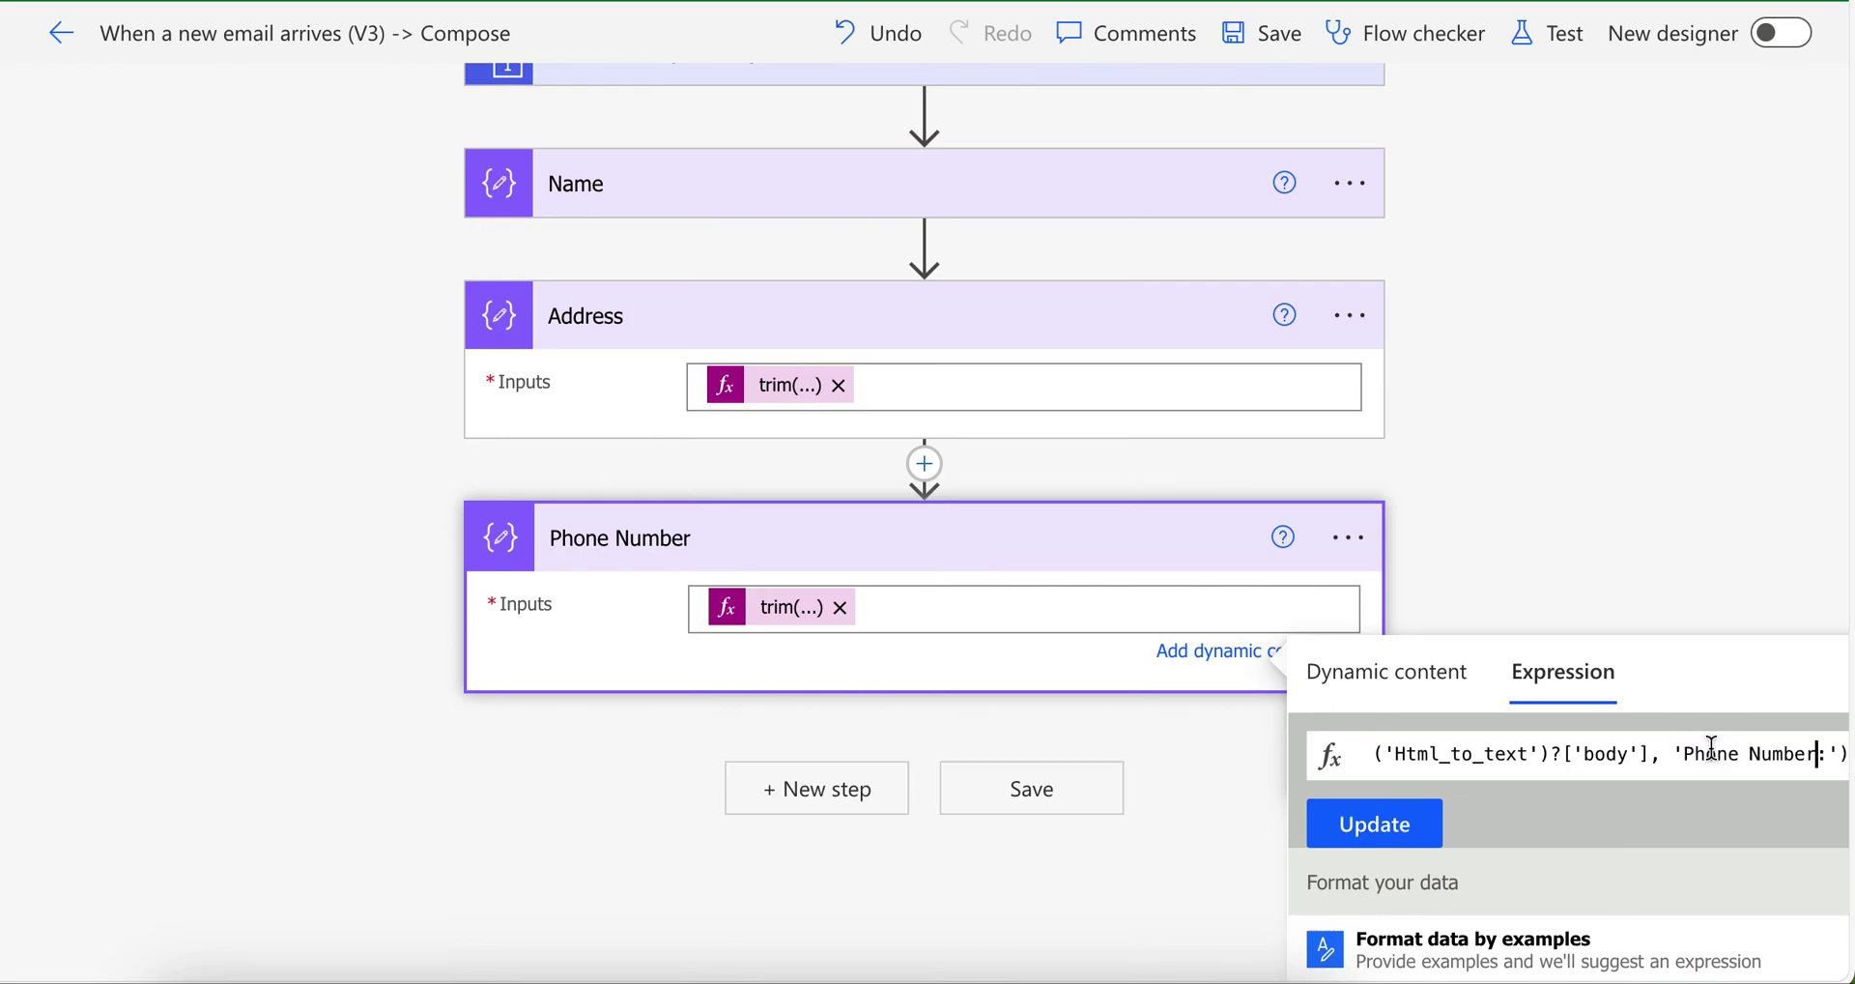
left_click(1381, 825)
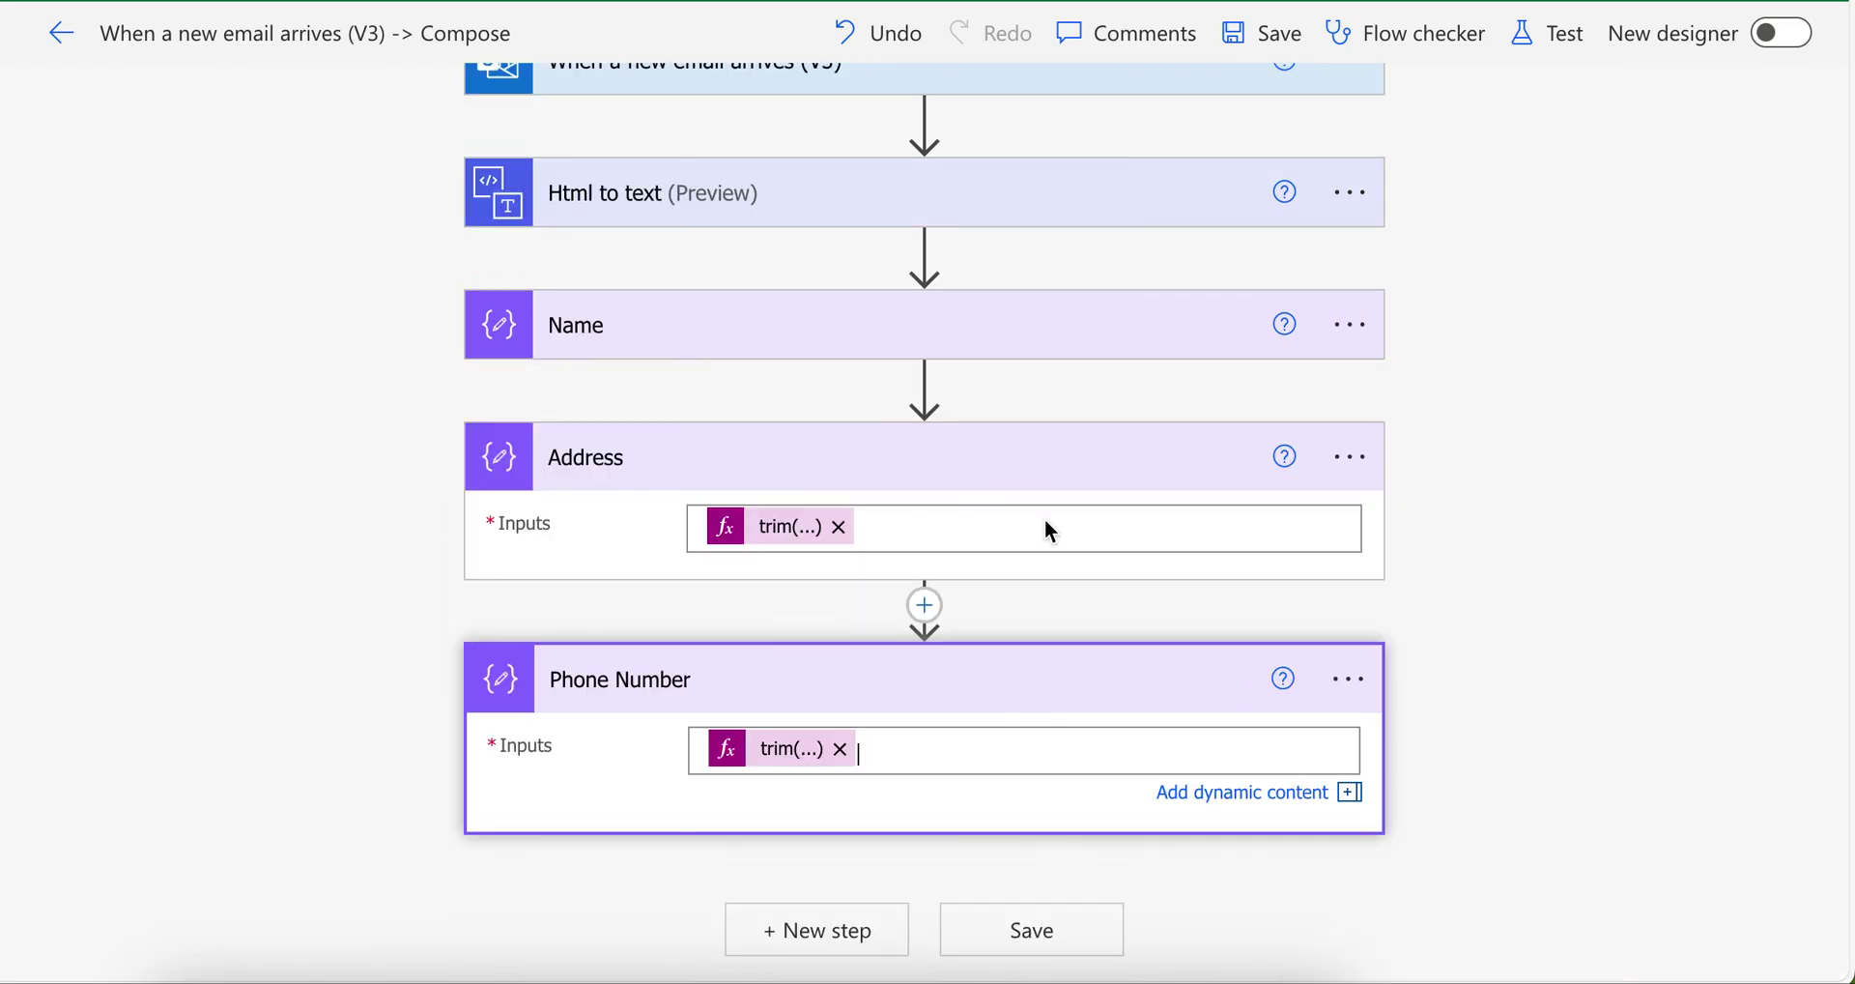
Review the trim expressions stored in the Address and Phone Number actions
left_click(799, 527)
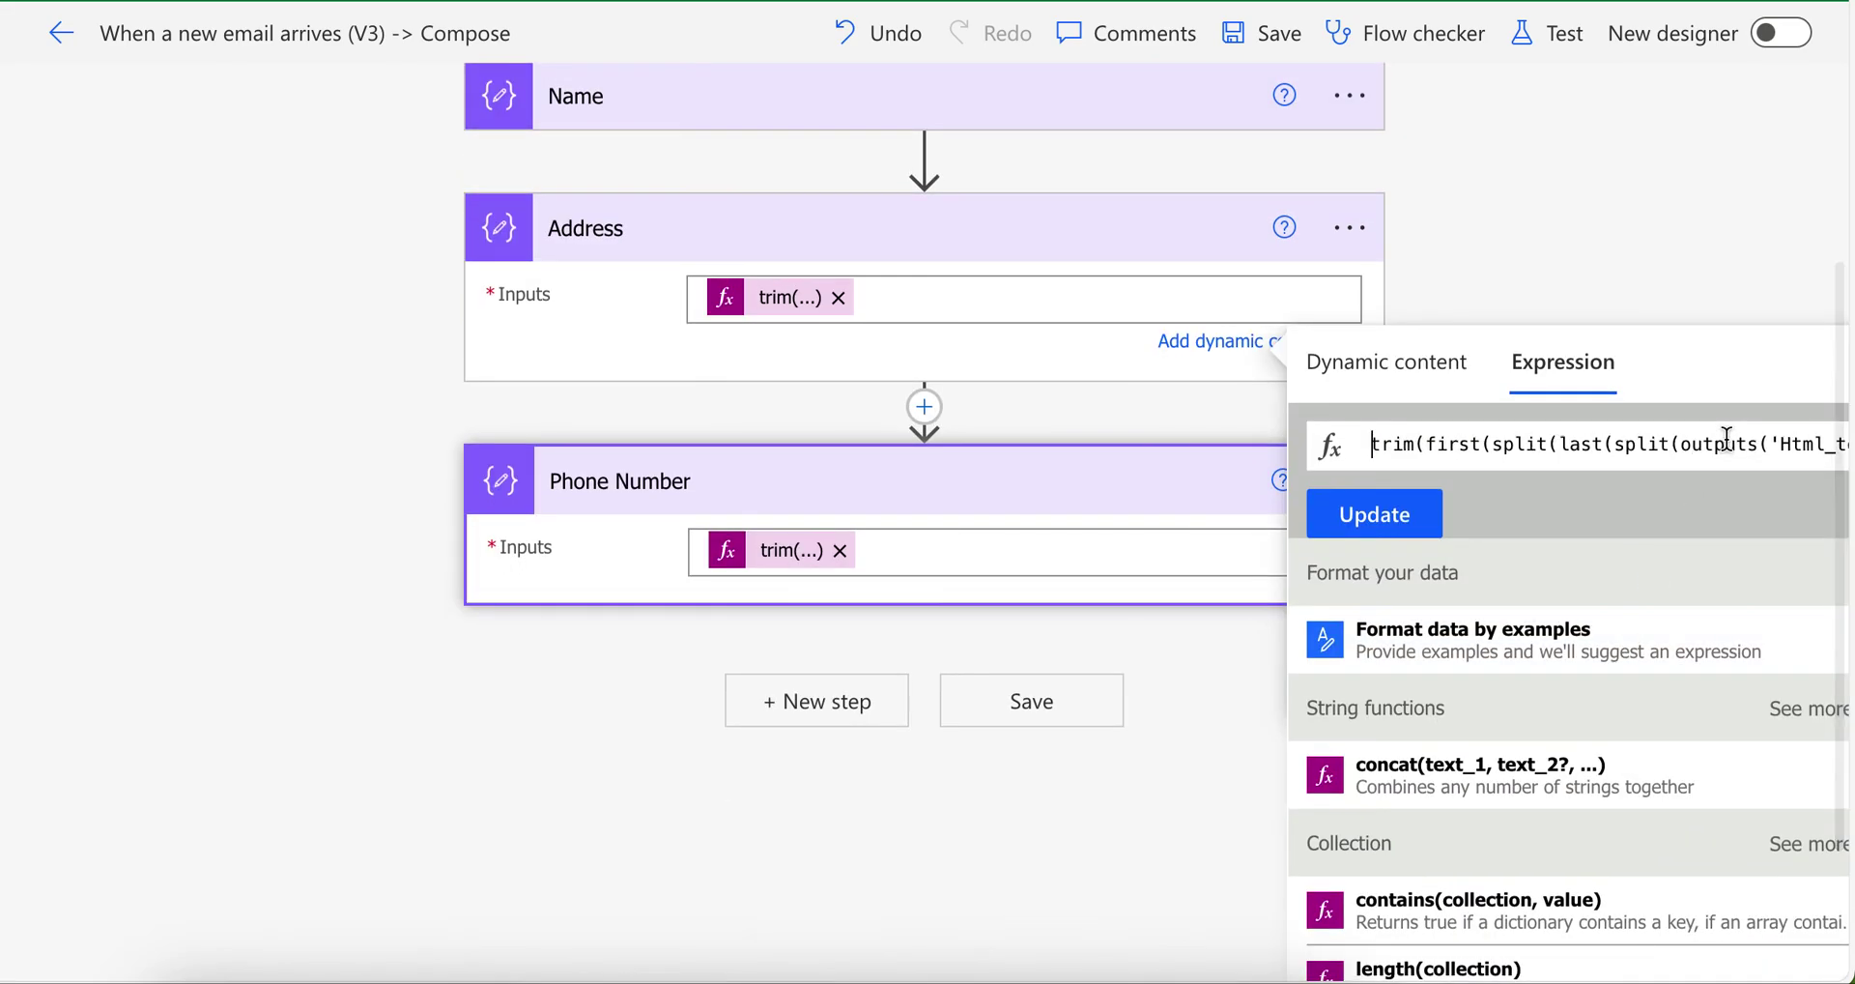
left_click(1667, 440)
left_click(1649, 299)
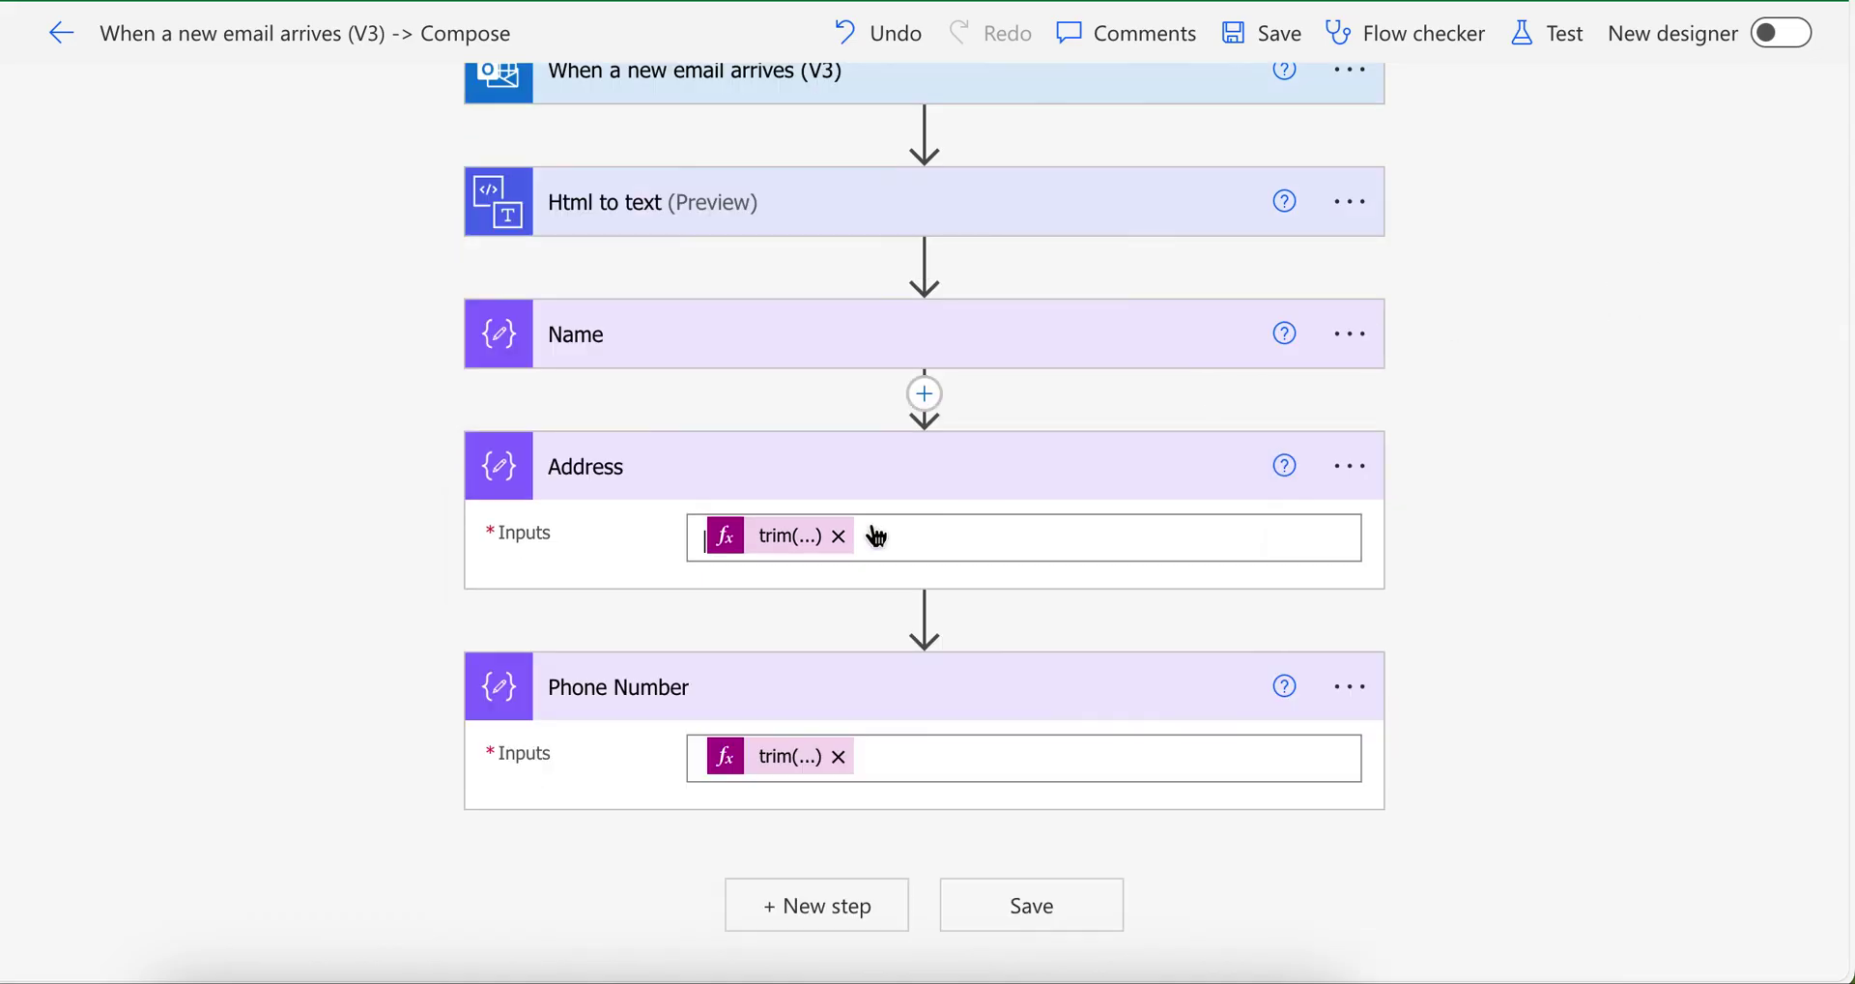
left_click(791, 753)
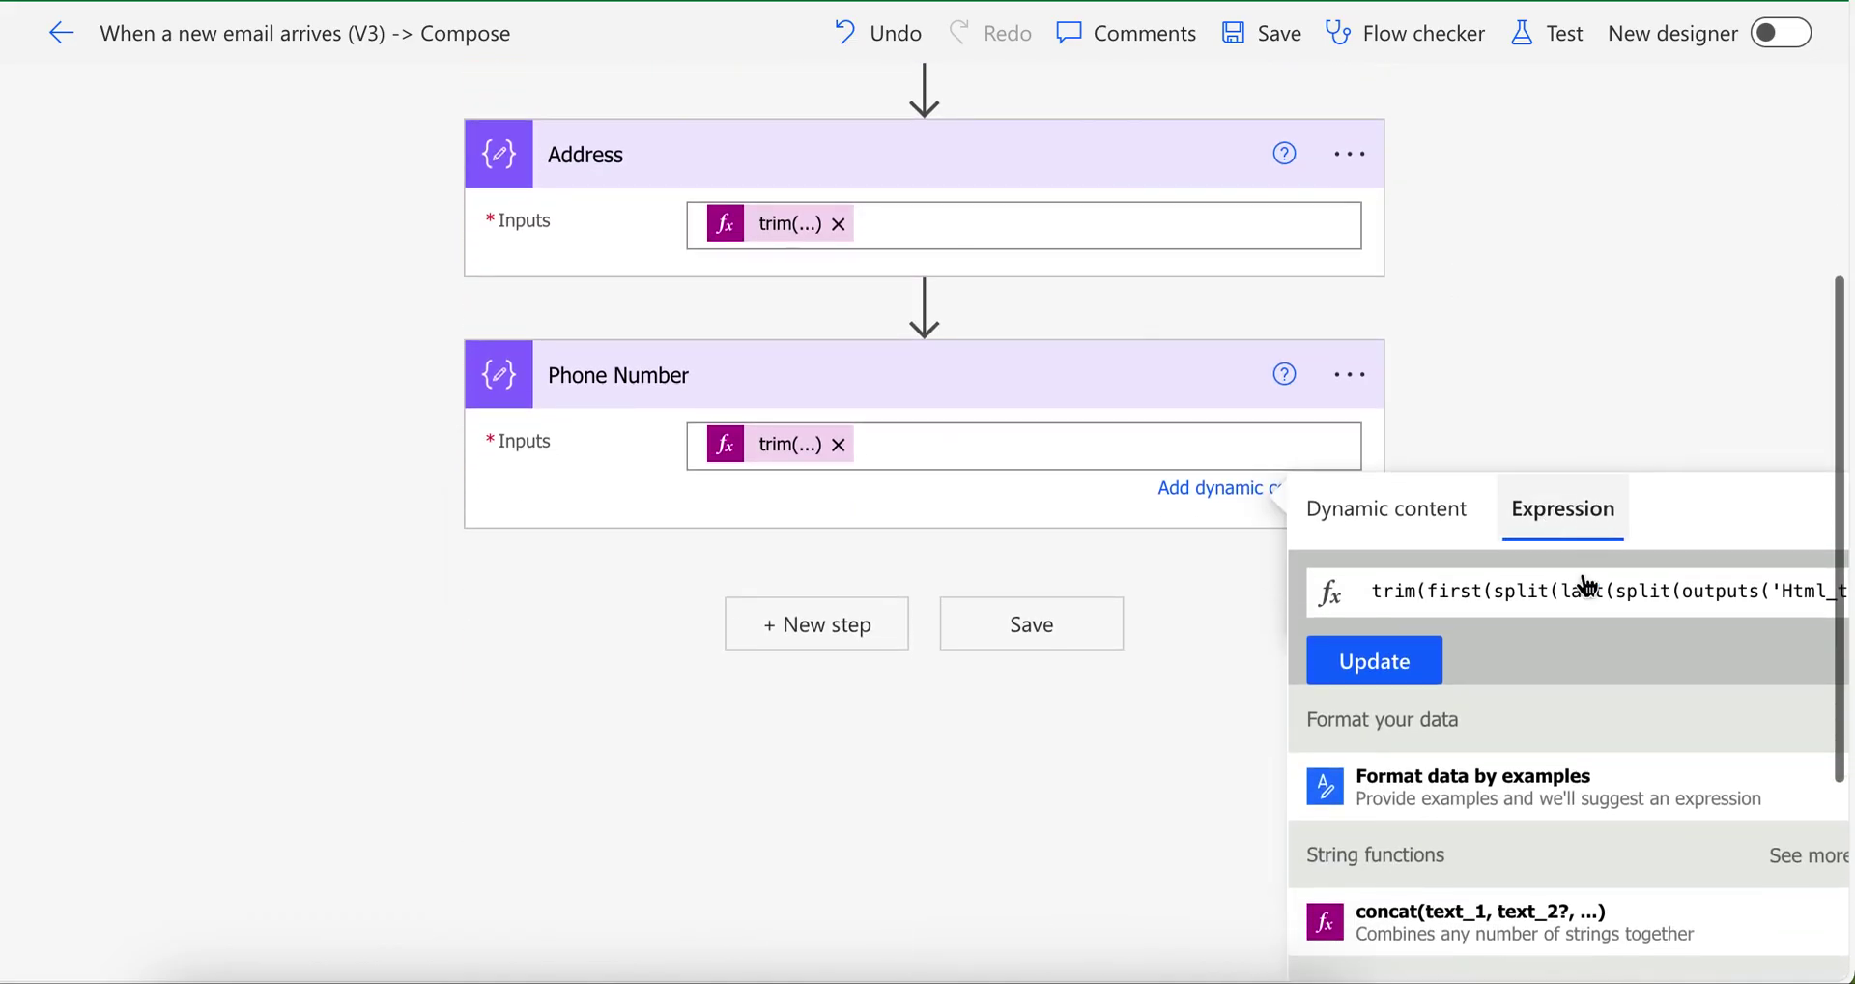
left_click(1583, 584)
left_click(1700, 383)
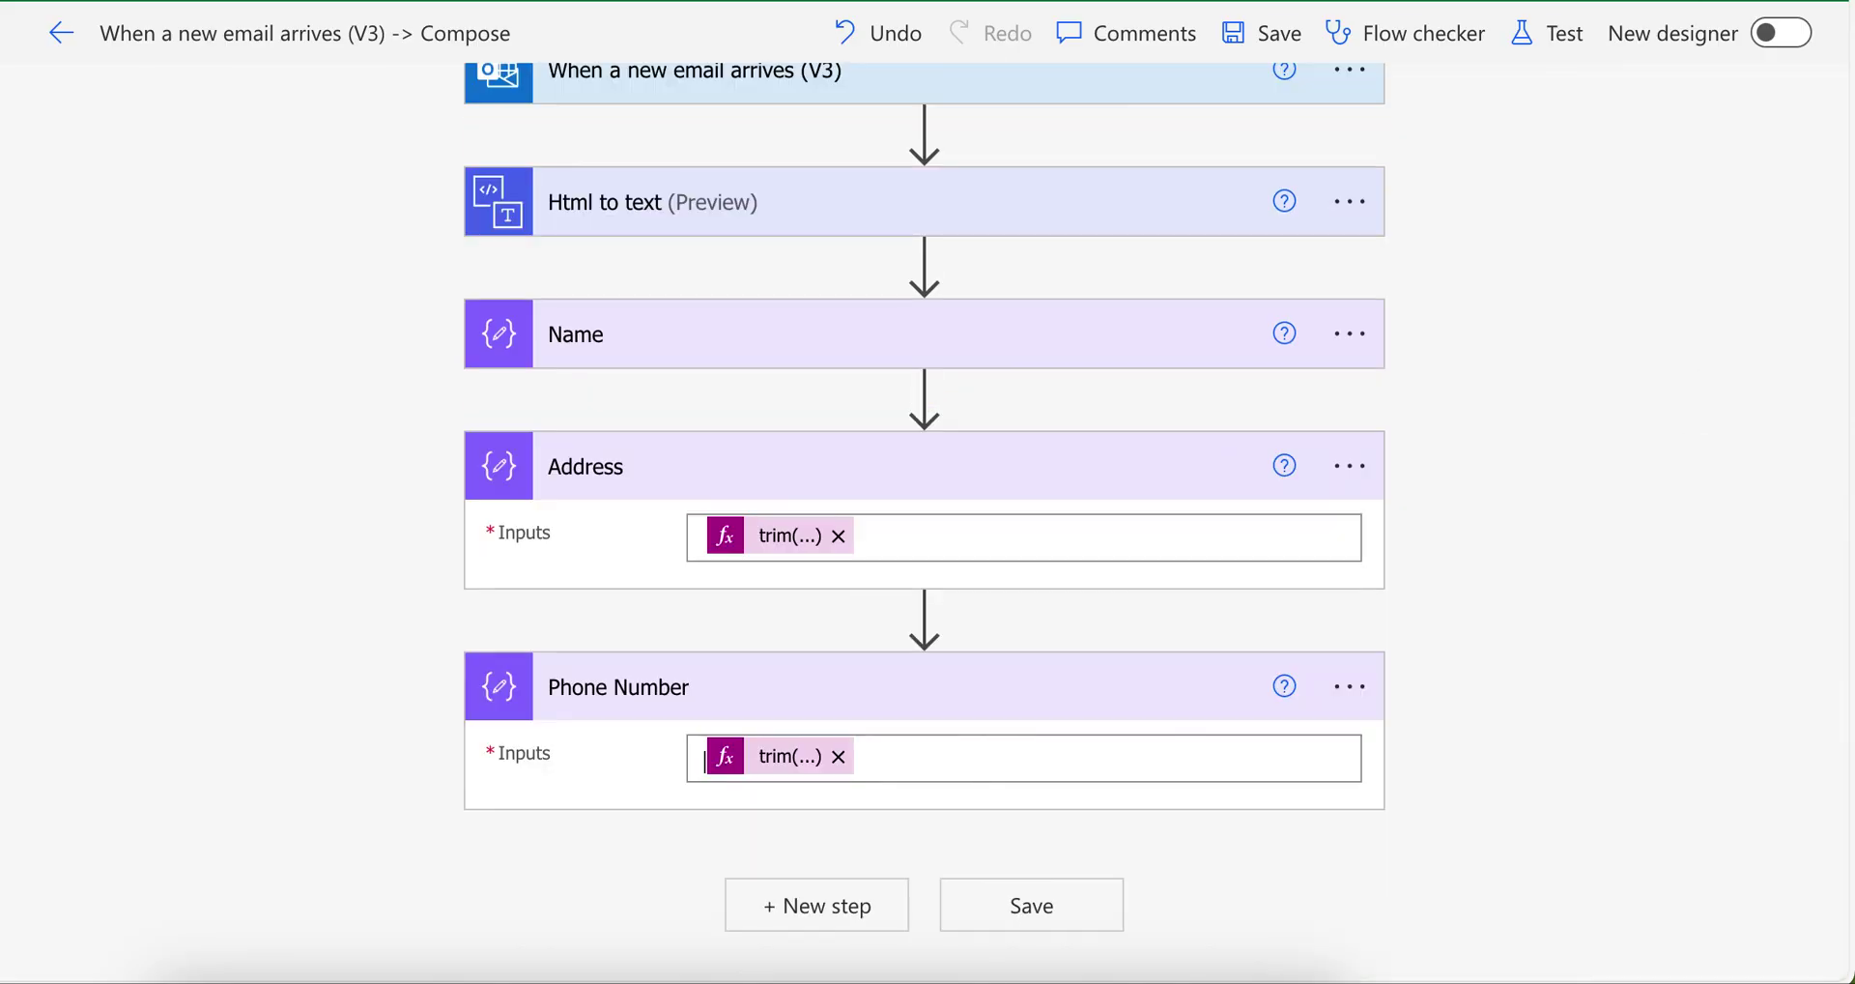
Save and automatically test the flow with a recently used trigger, checking the Name, Address and Phone Number labels in the EETest email
left_click(1550, 29)
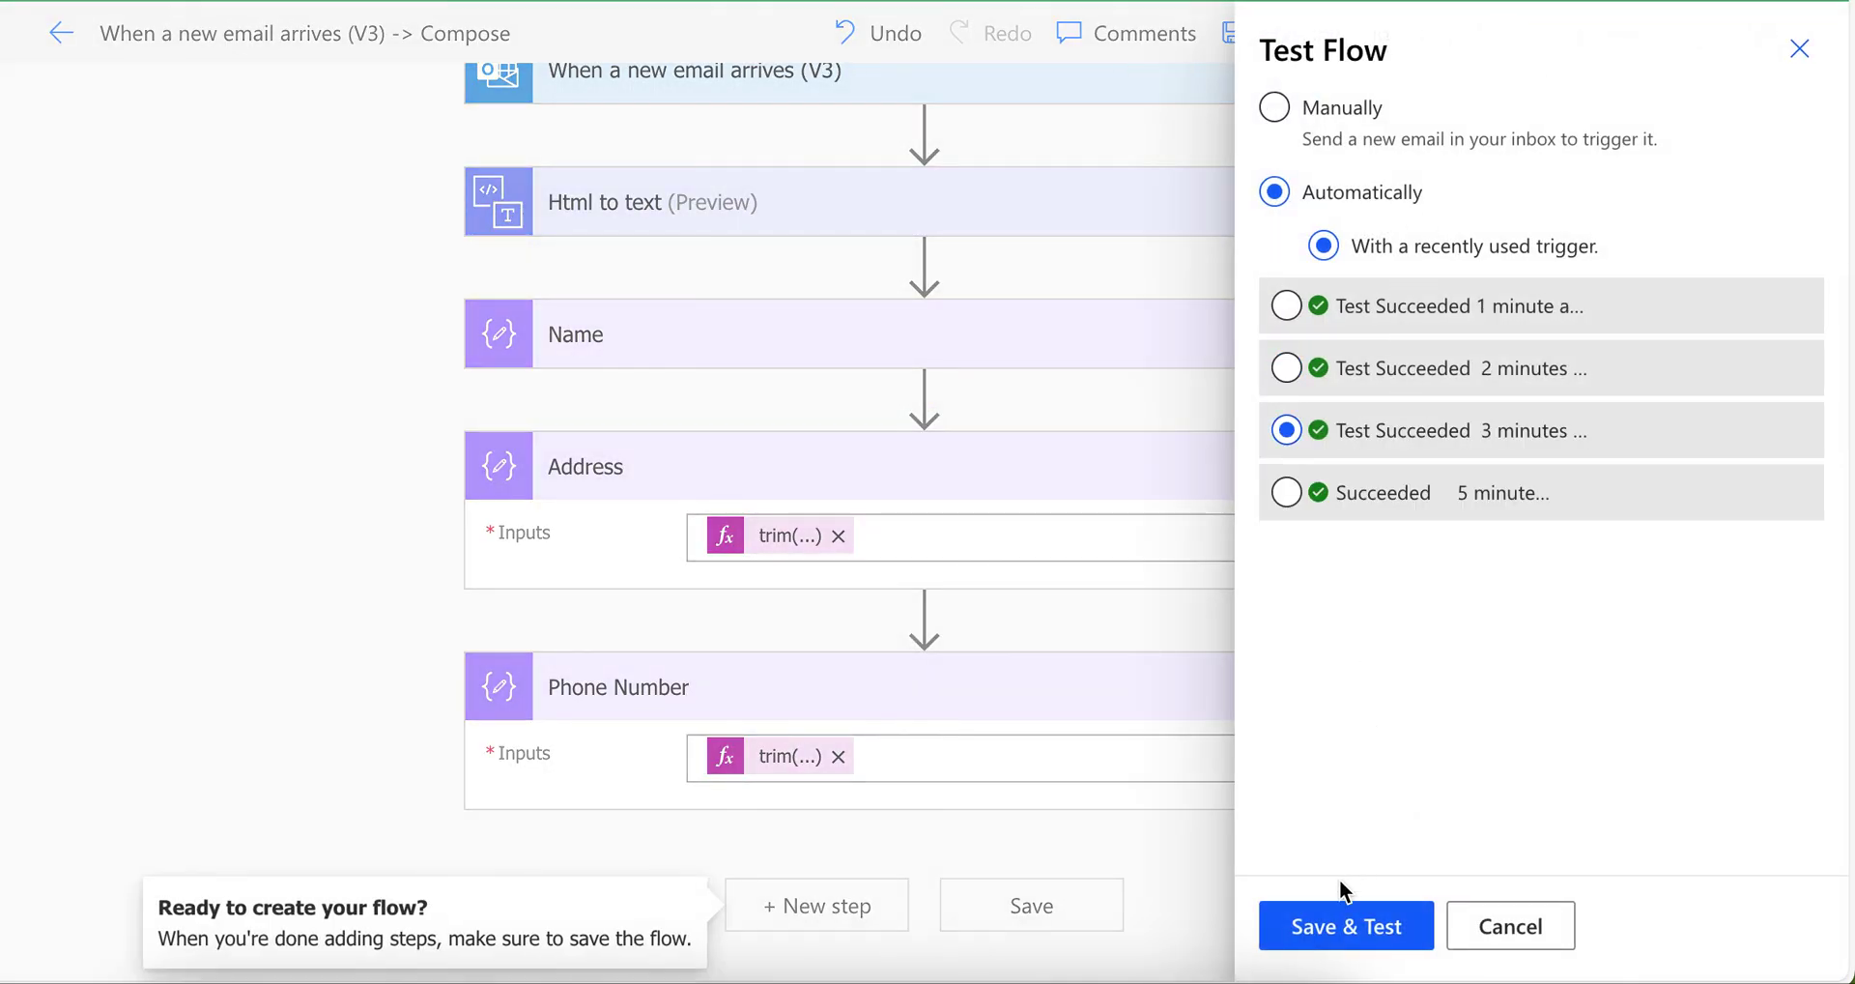
left_click(1355, 937)
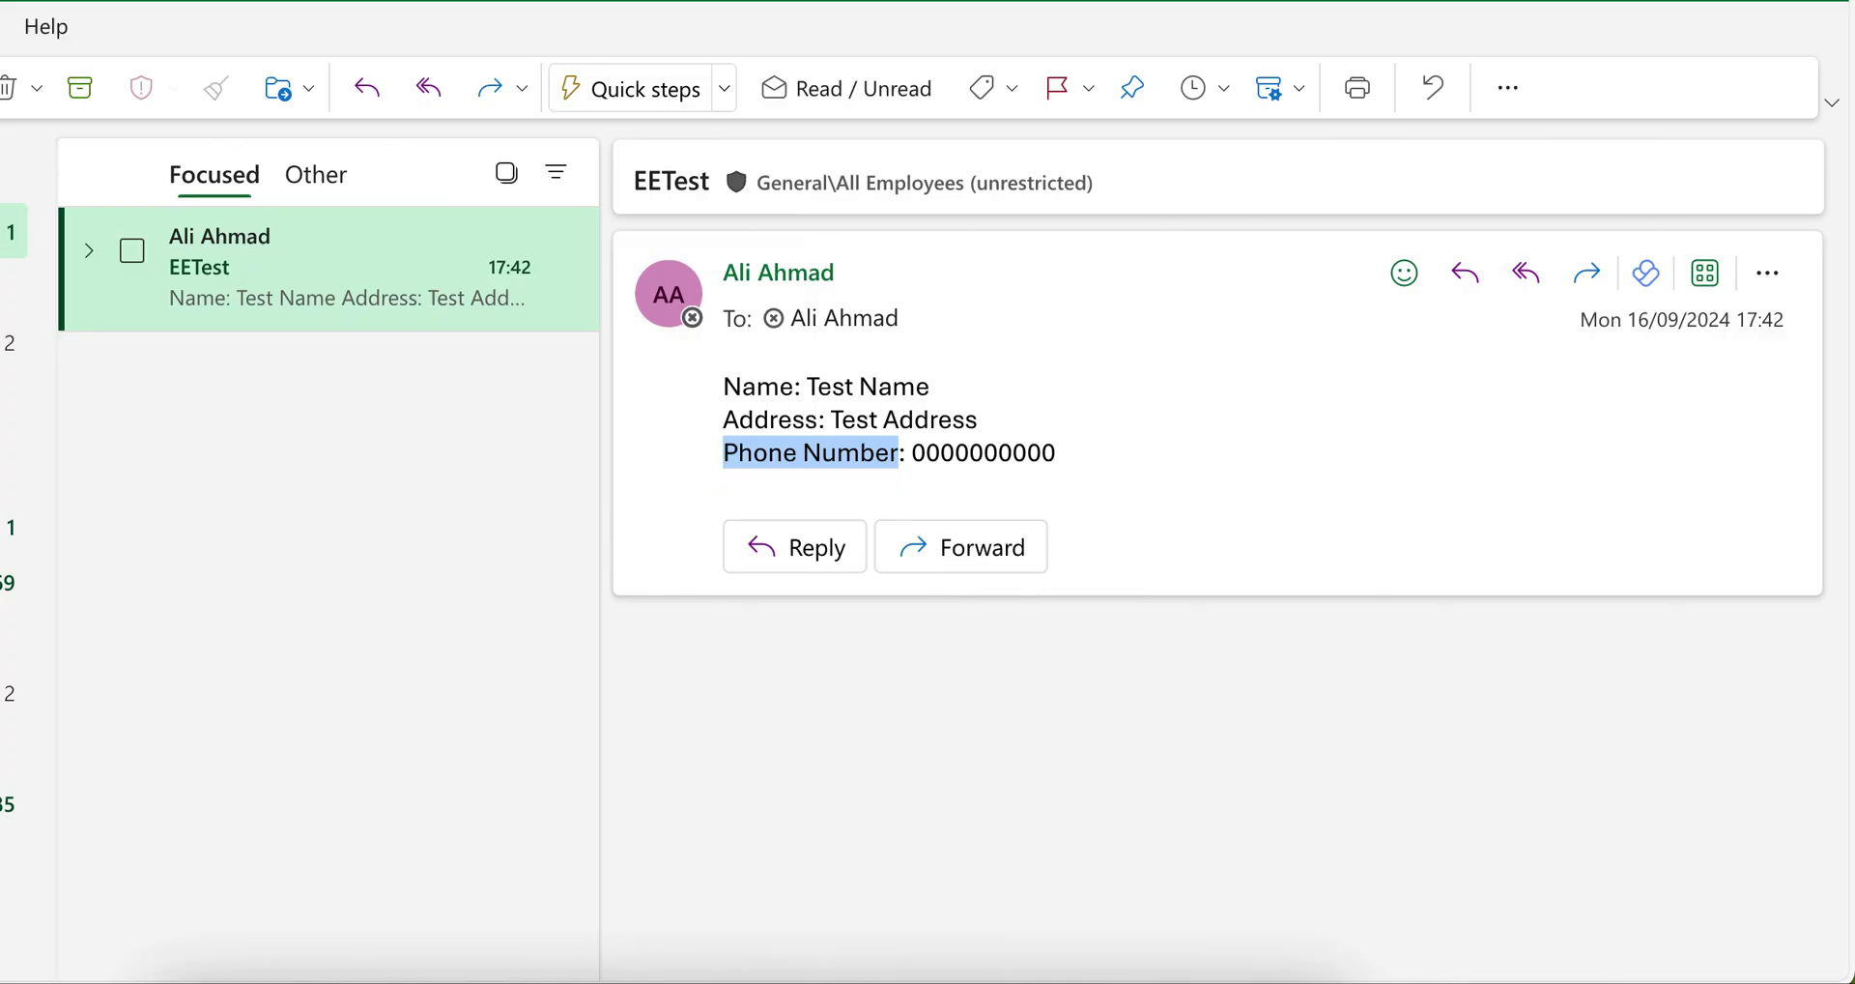
left_click_drag(807, 387, 692, 389)
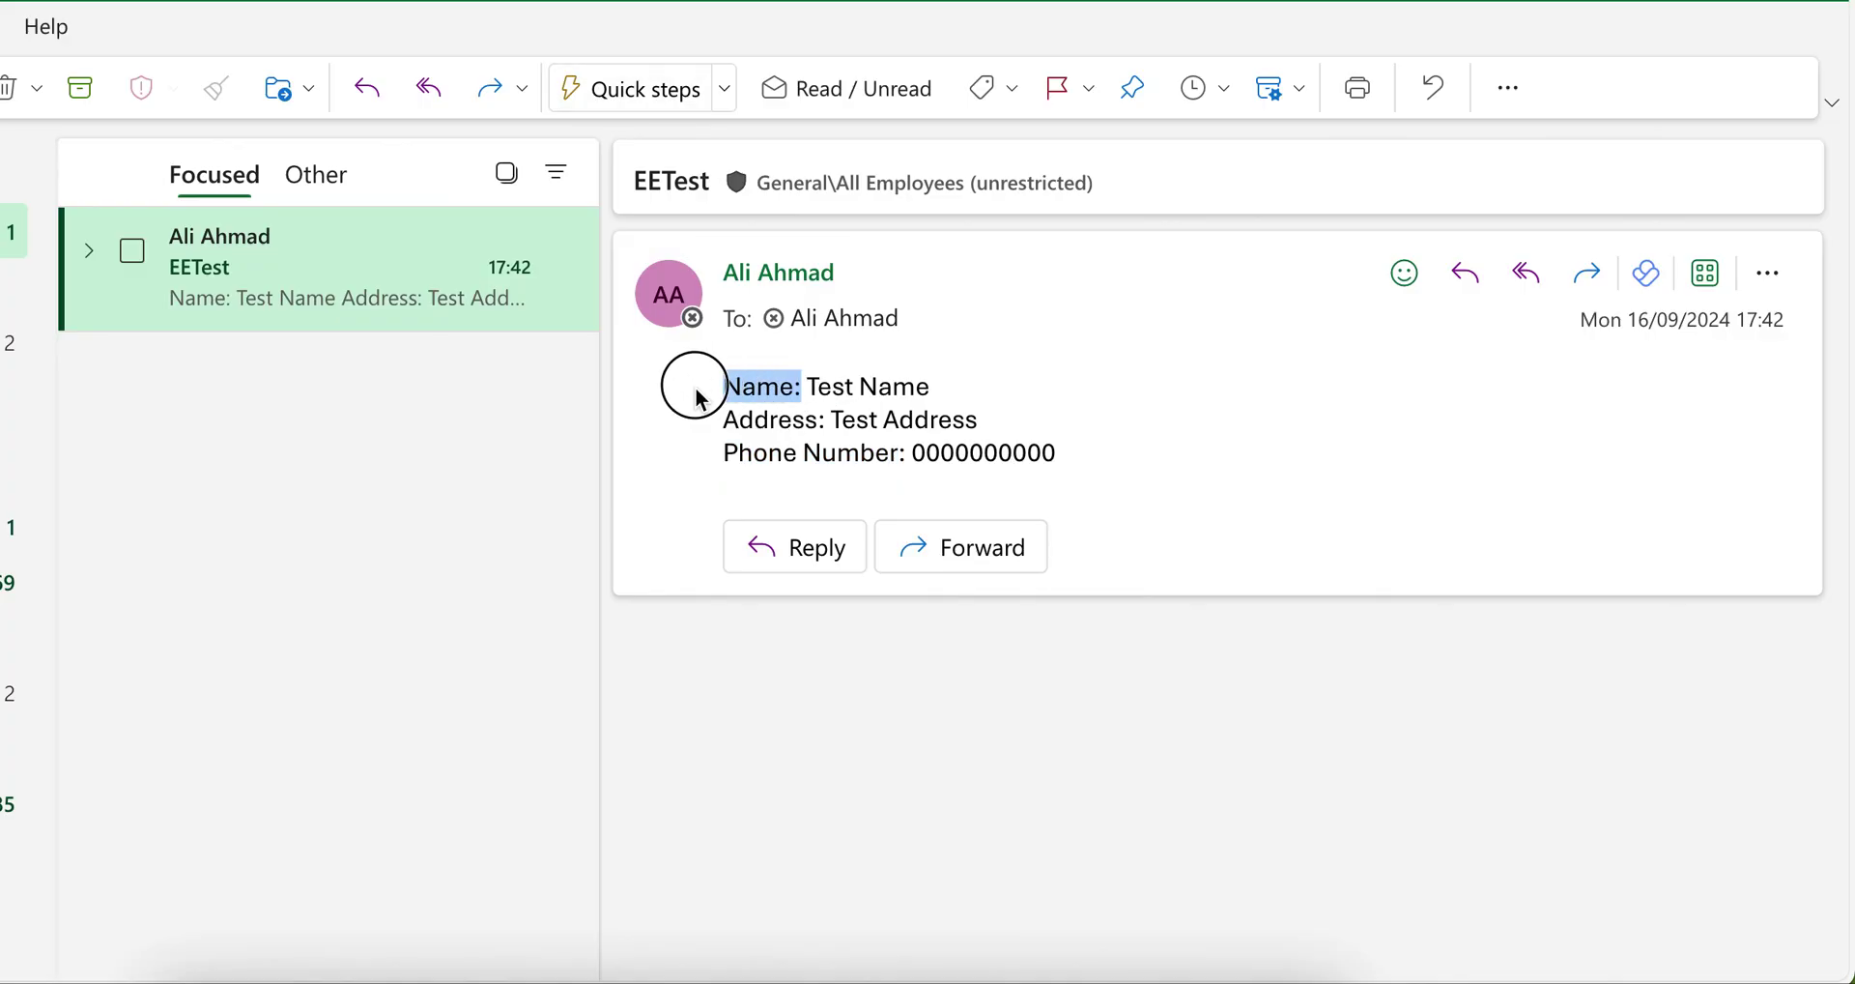
left_click_drag(828, 421, 642, 434)
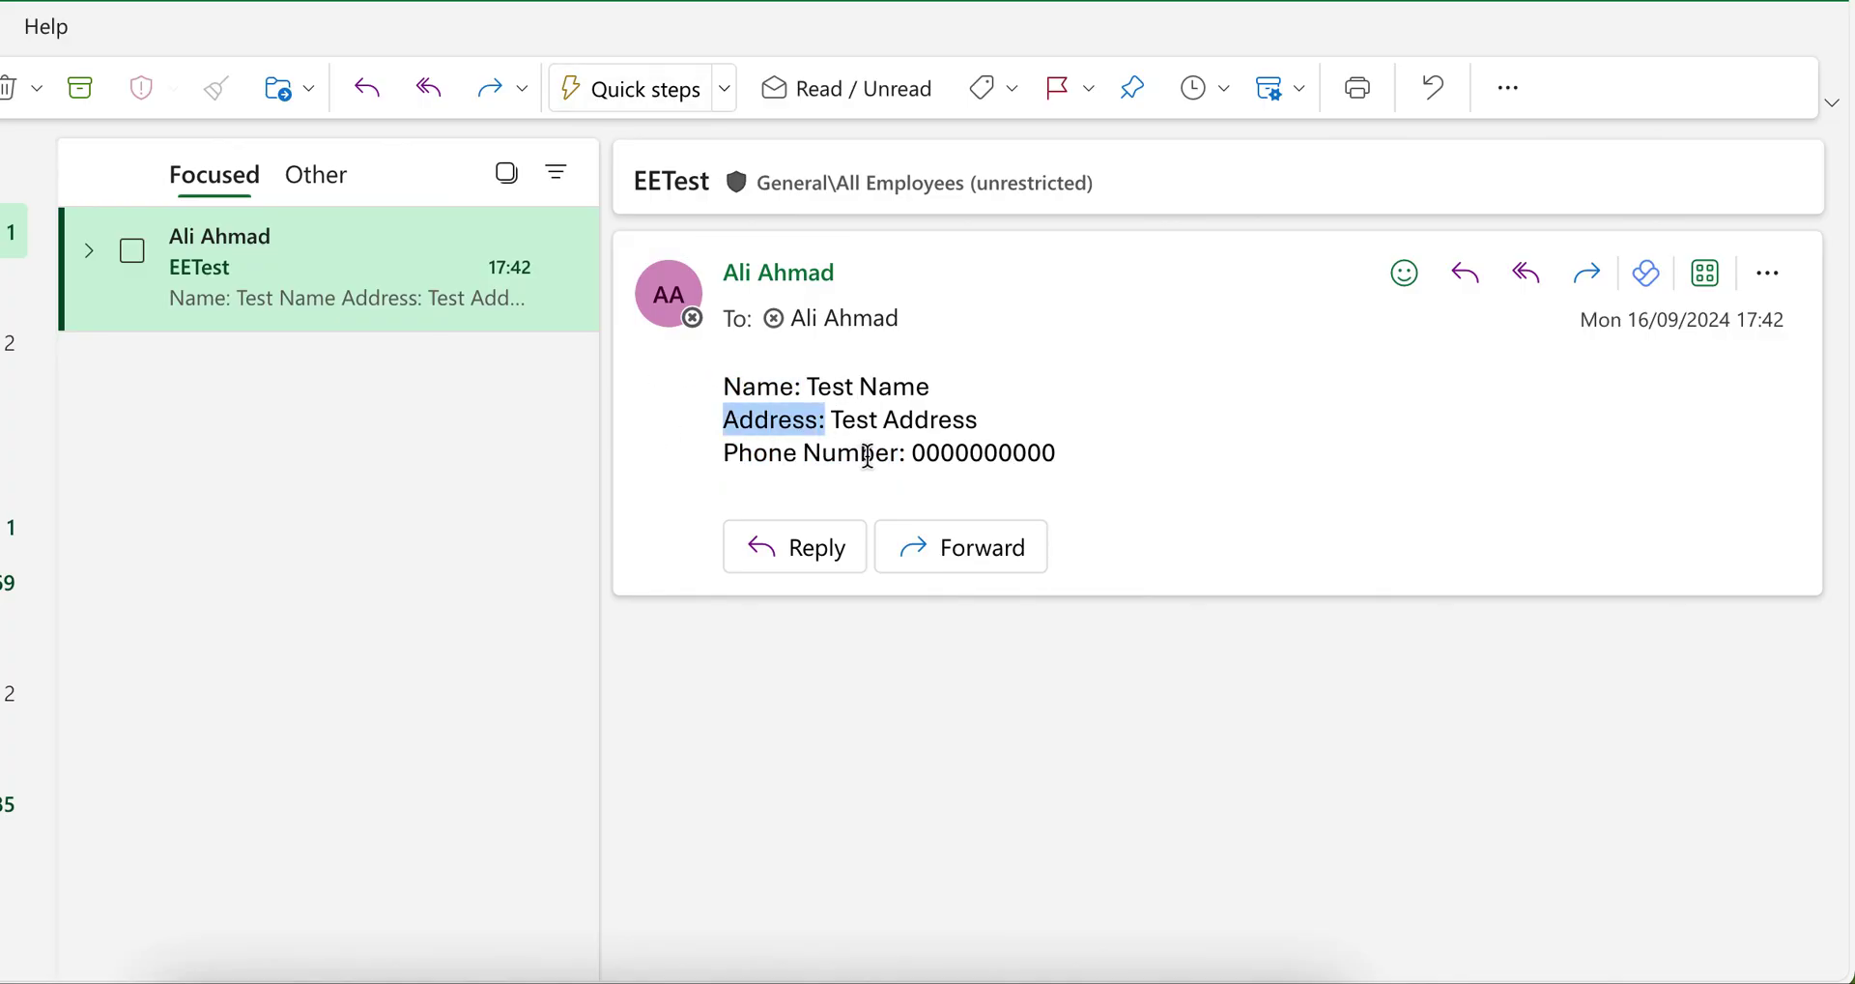
left_click(906, 462)
left_click_drag(907, 462, 663, 454)
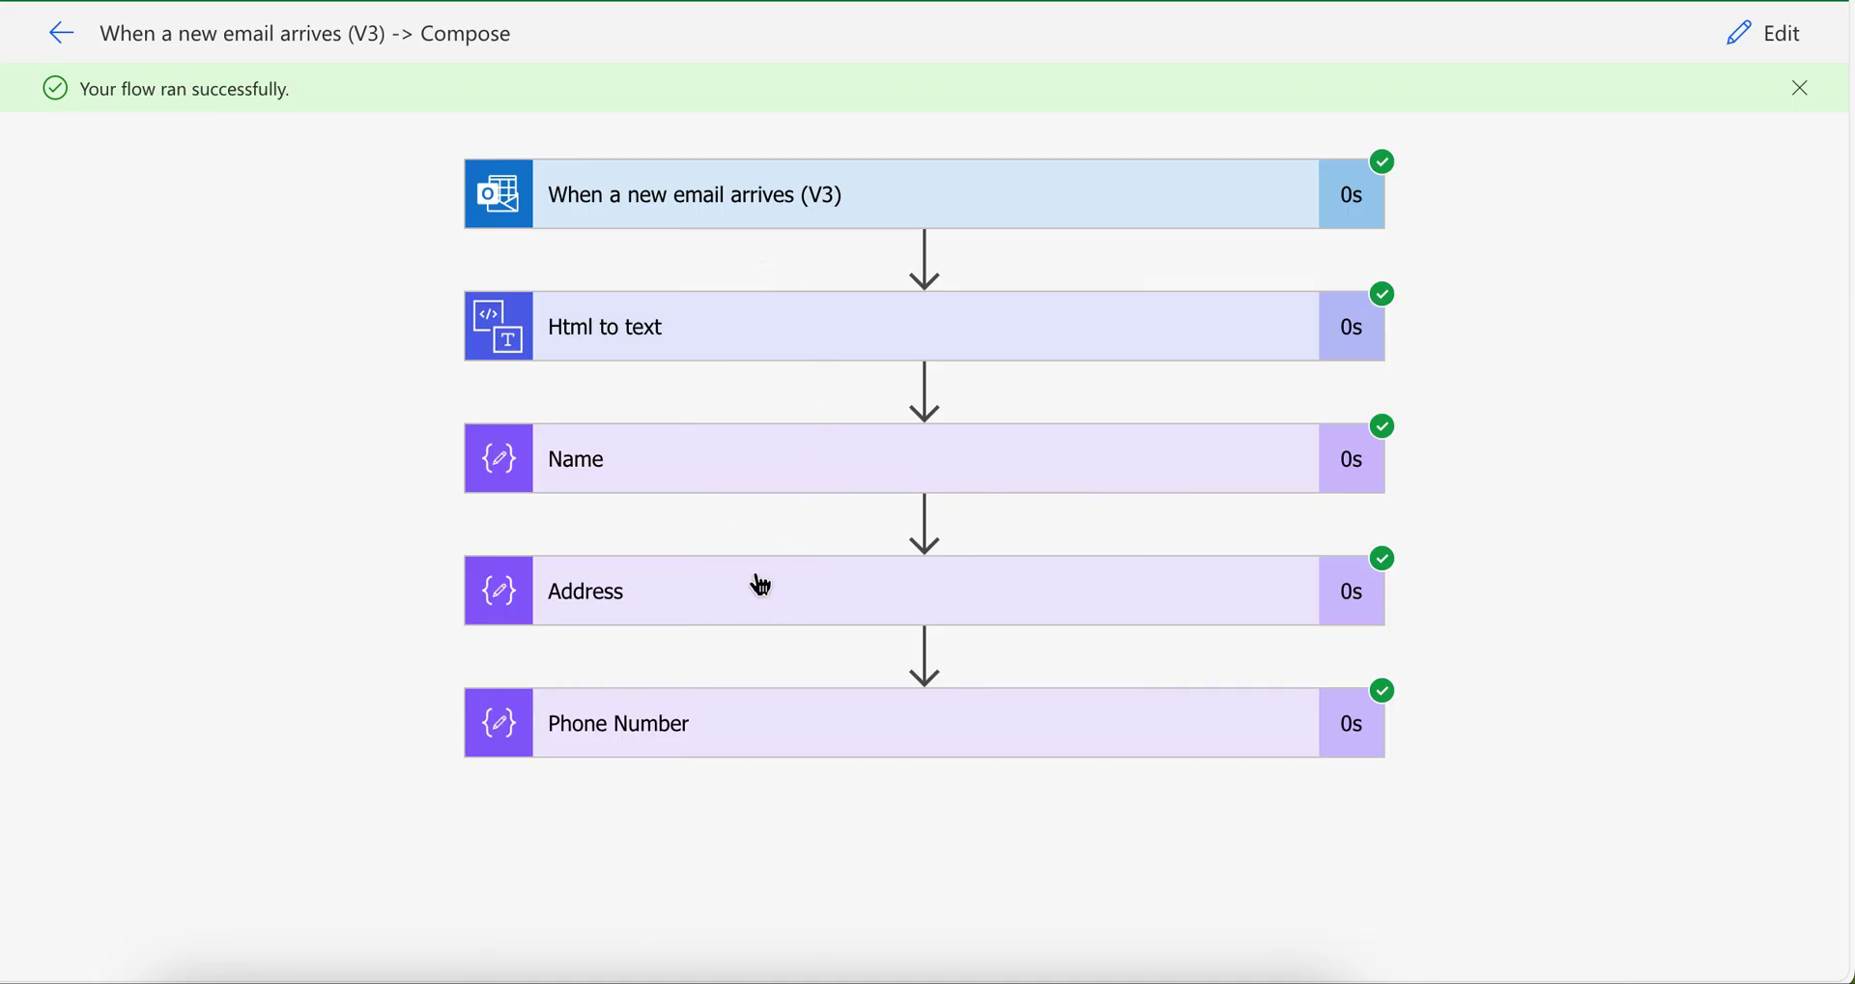
Examine the extracted values in the Address, Name and Phone Number results of the flow run
left_click(761, 584)
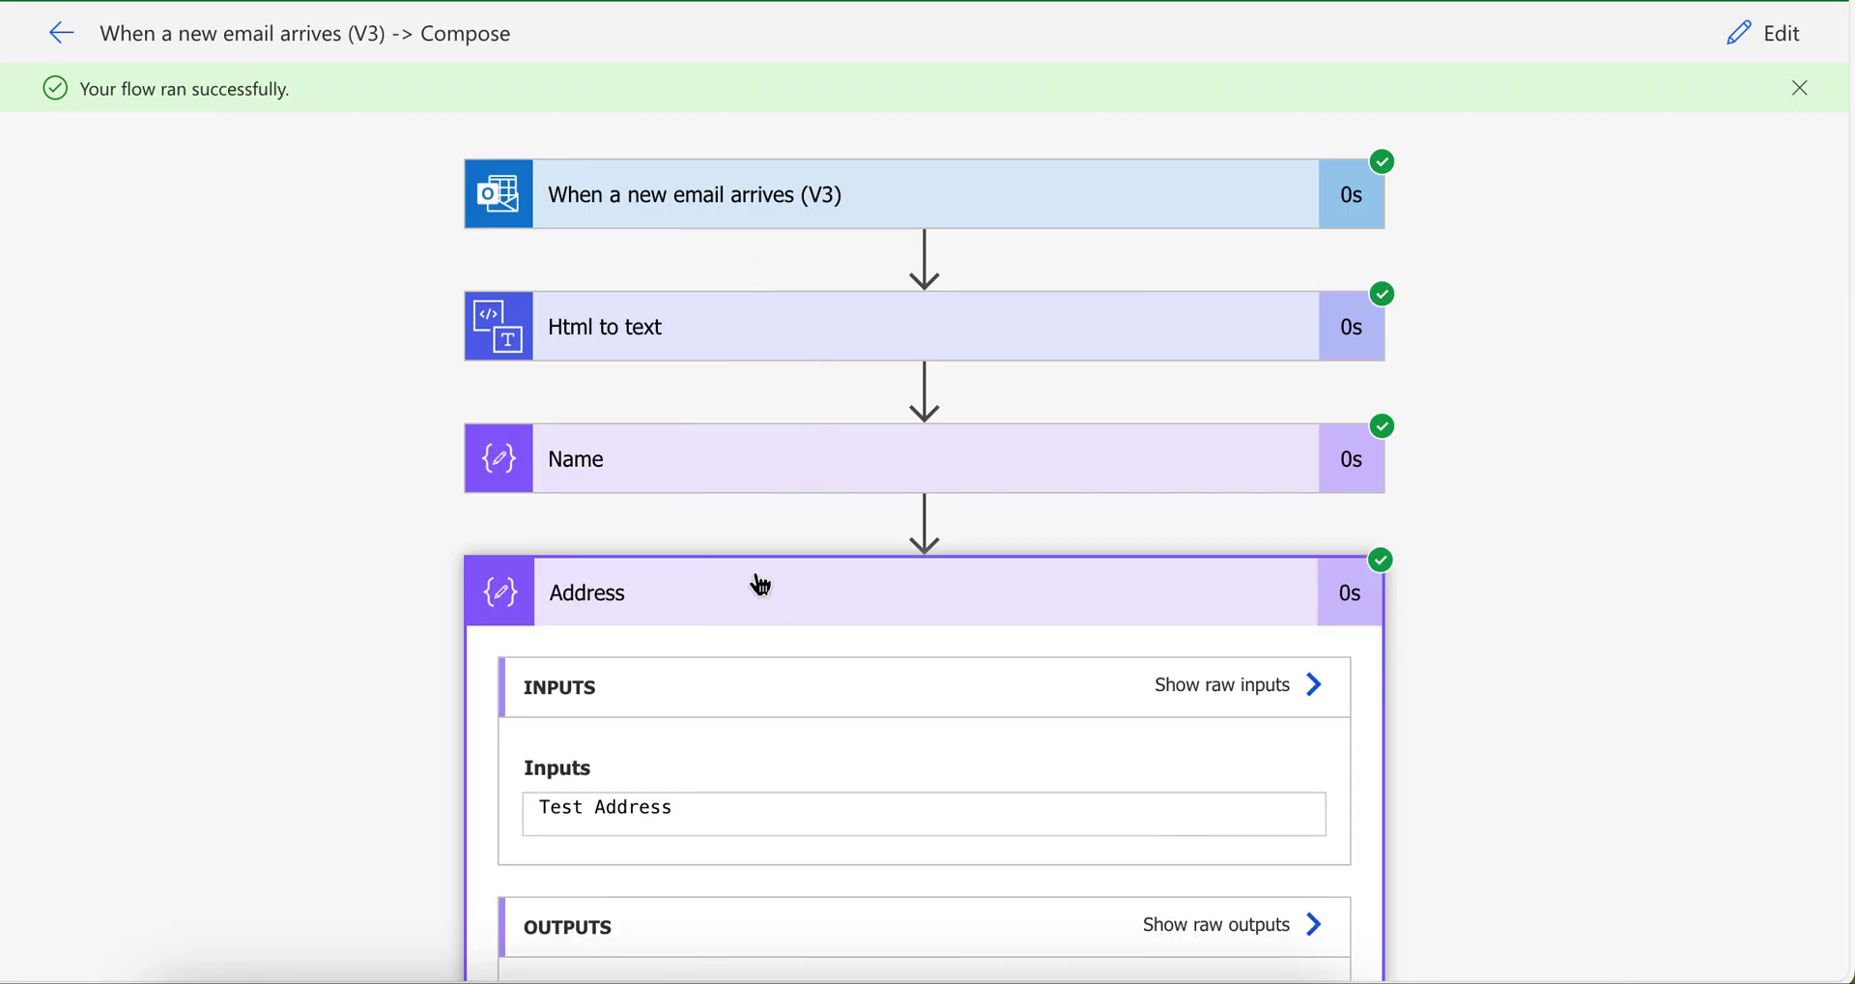
scroll(760, 585, "down", 2)
left_click_drag(697, 580, 461, 592)
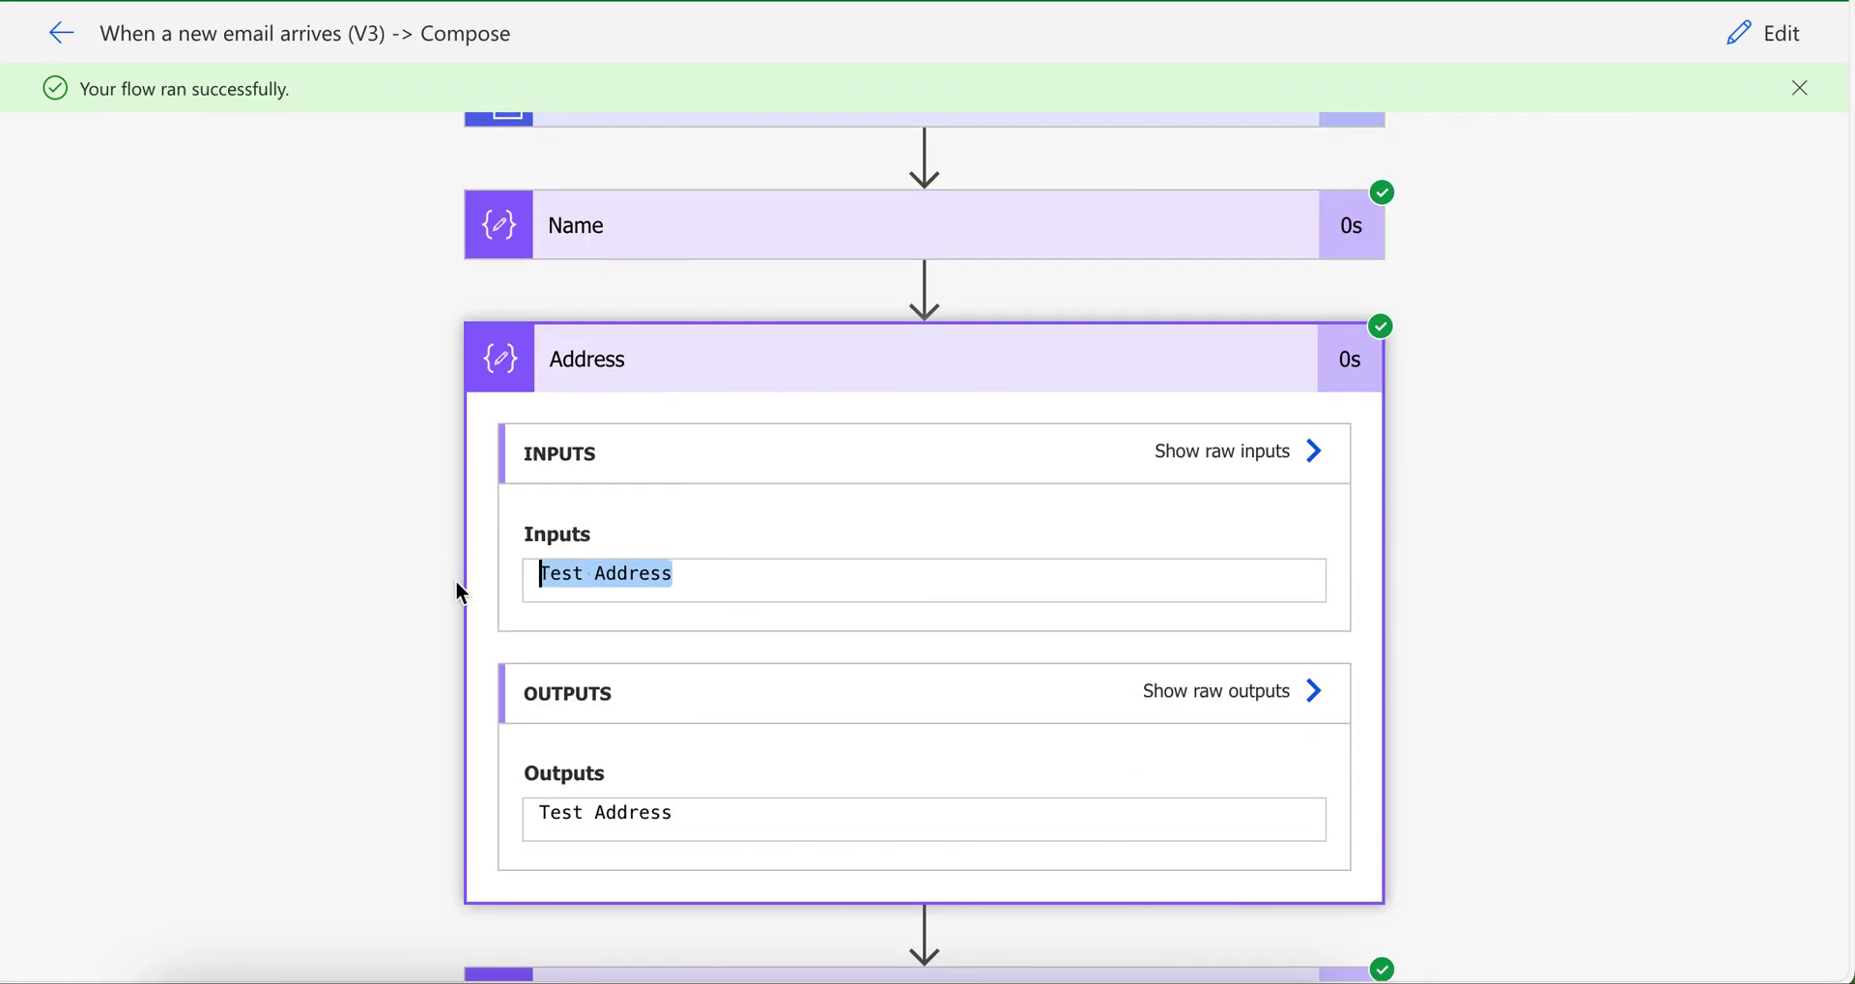
left_click(790, 221)
scroll(790, 227, "down", 3)
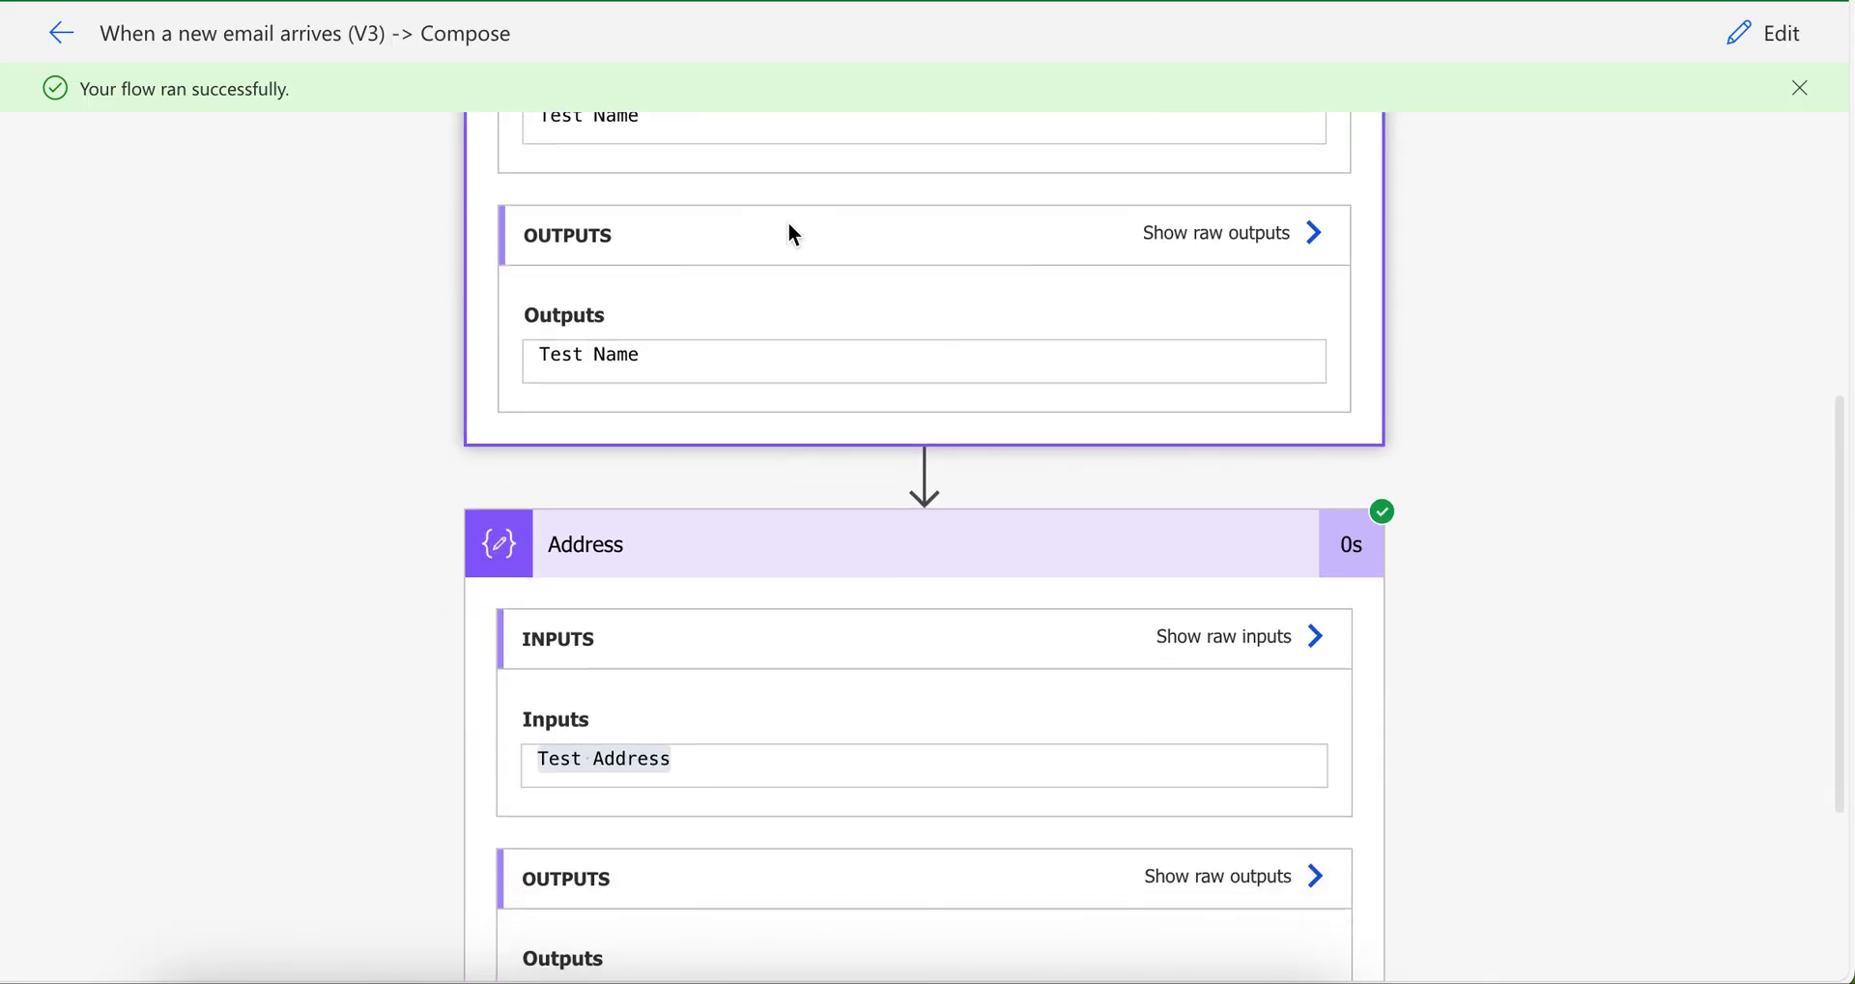
scroll(789, 227, "down", 3)
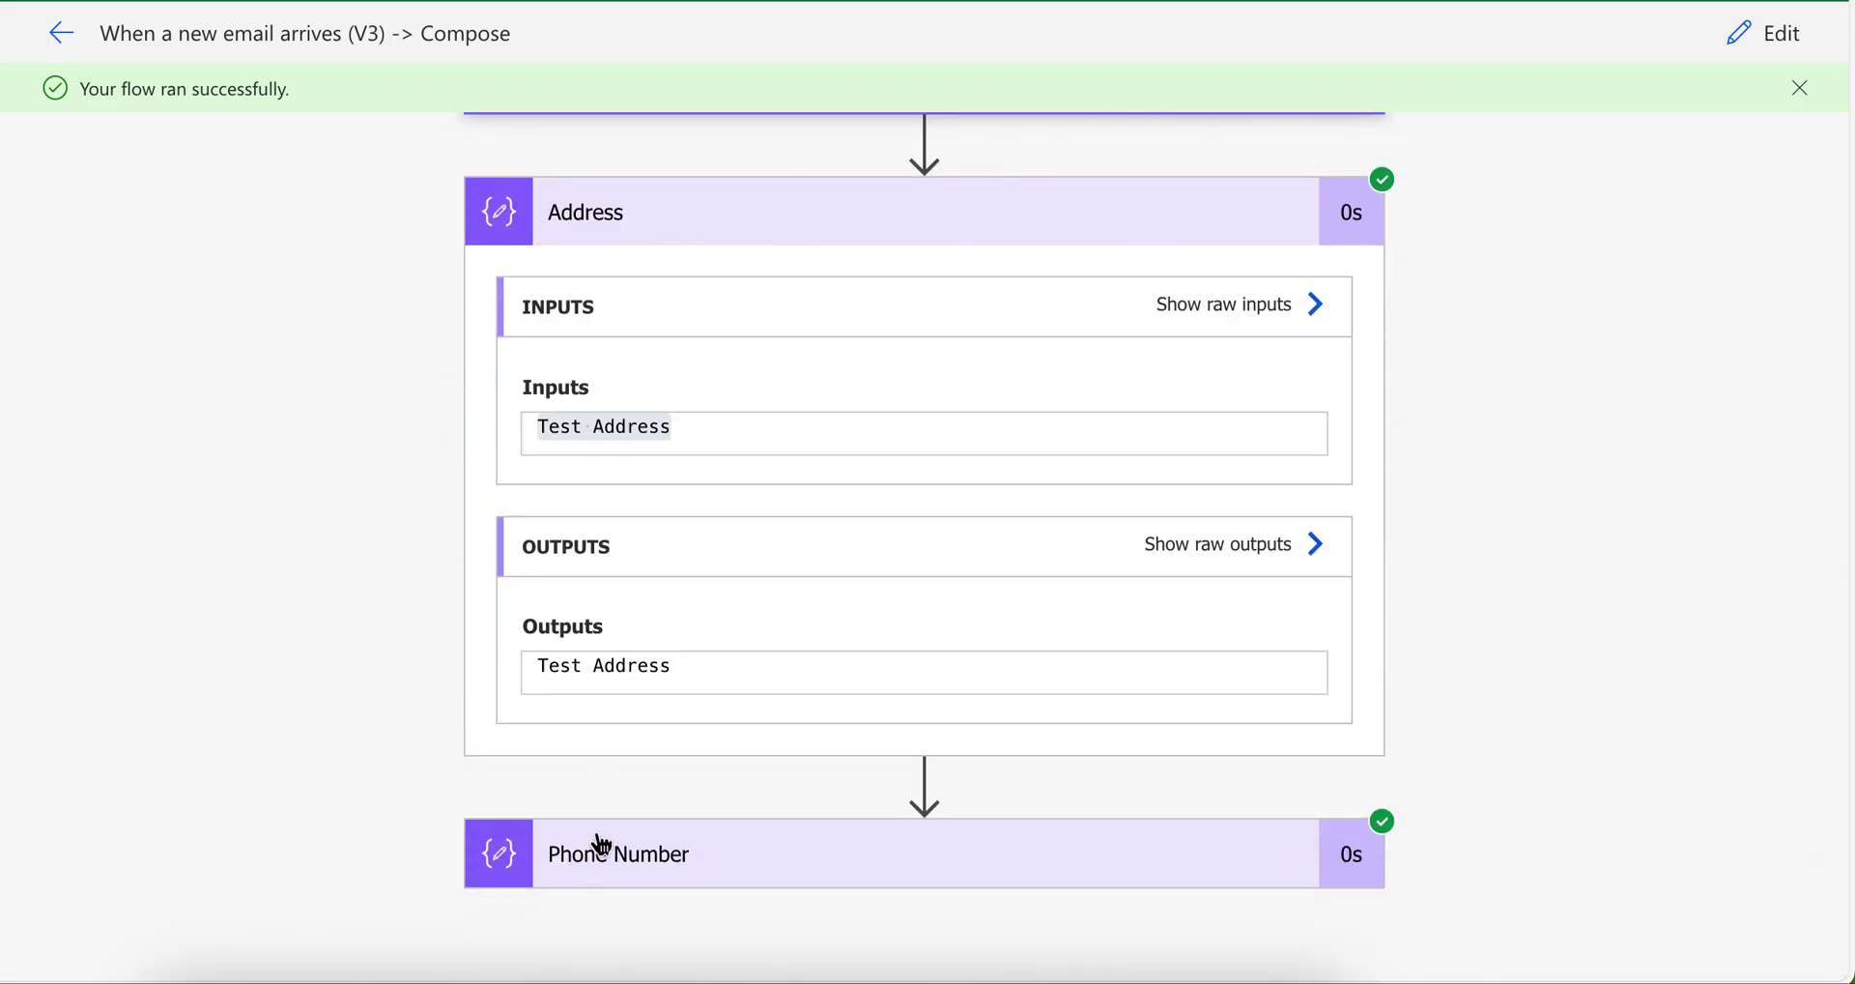
left_click(600, 843)
left_click_drag(712, 795, 371, 808)
left_click(716, 570)
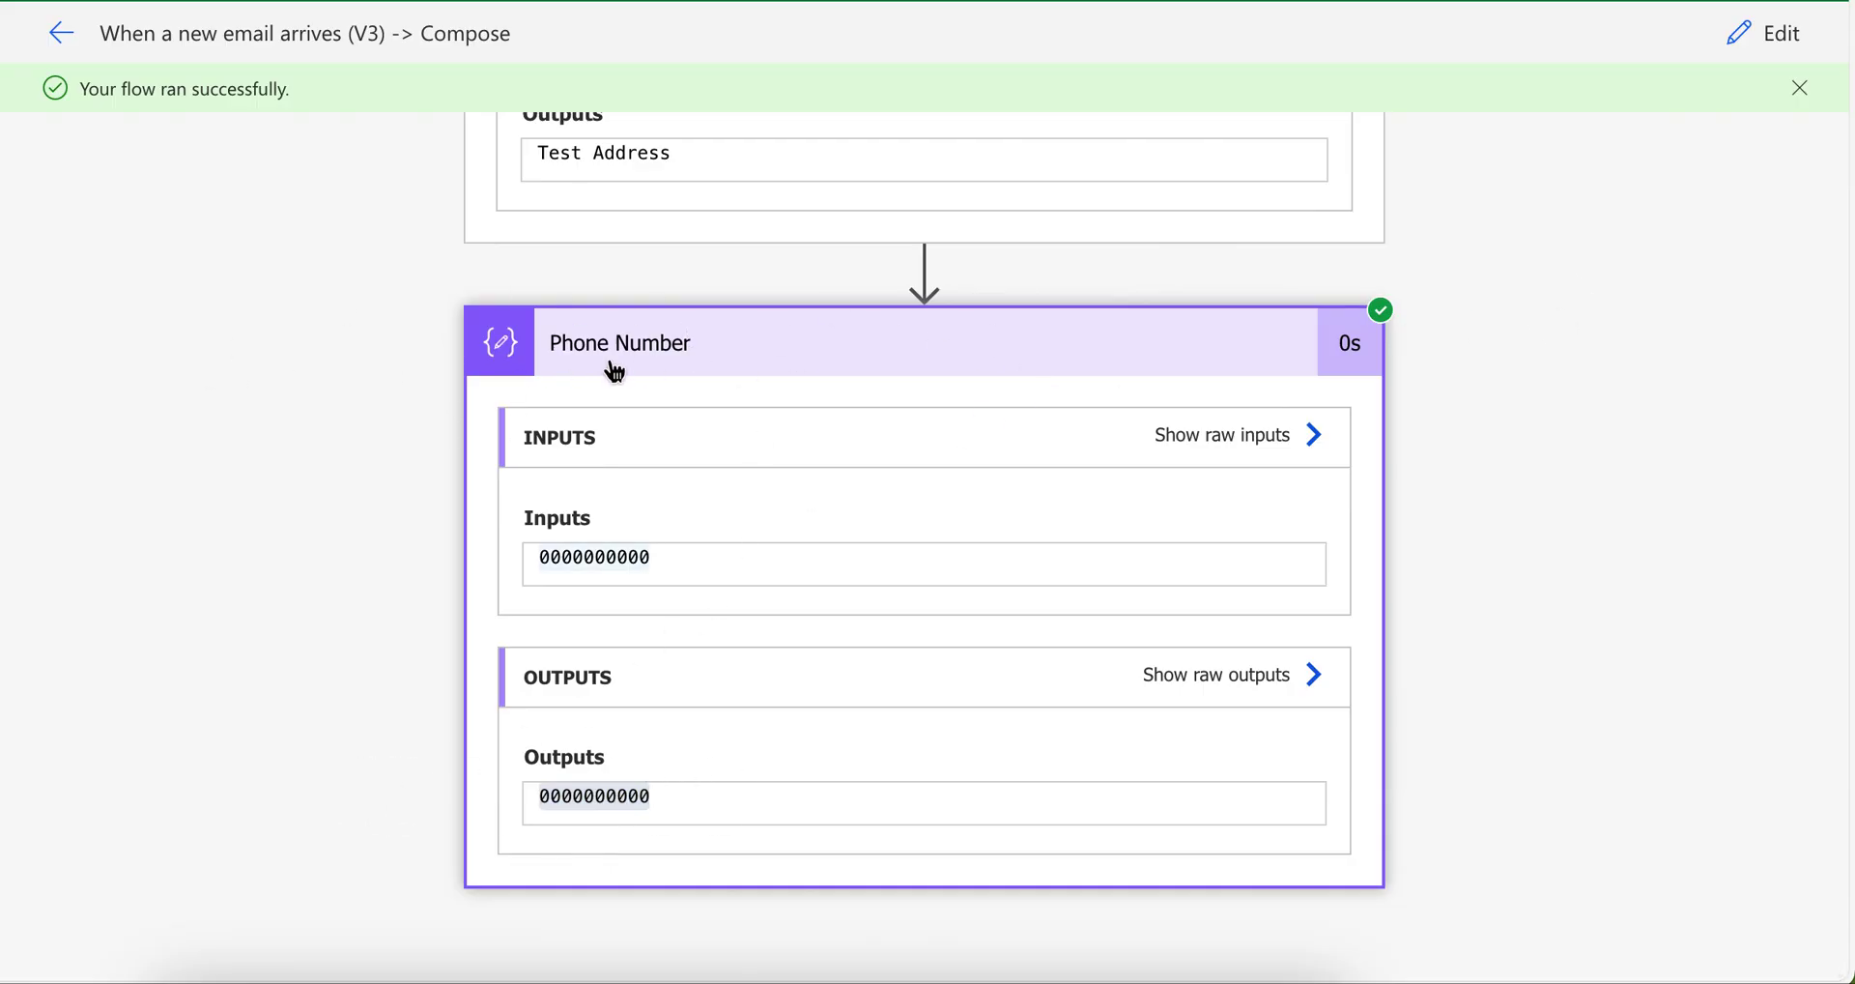
Compare the run results with the EETest email and collapse the Name, Address and Phone Number results
scroll(613, 369, "up", 10)
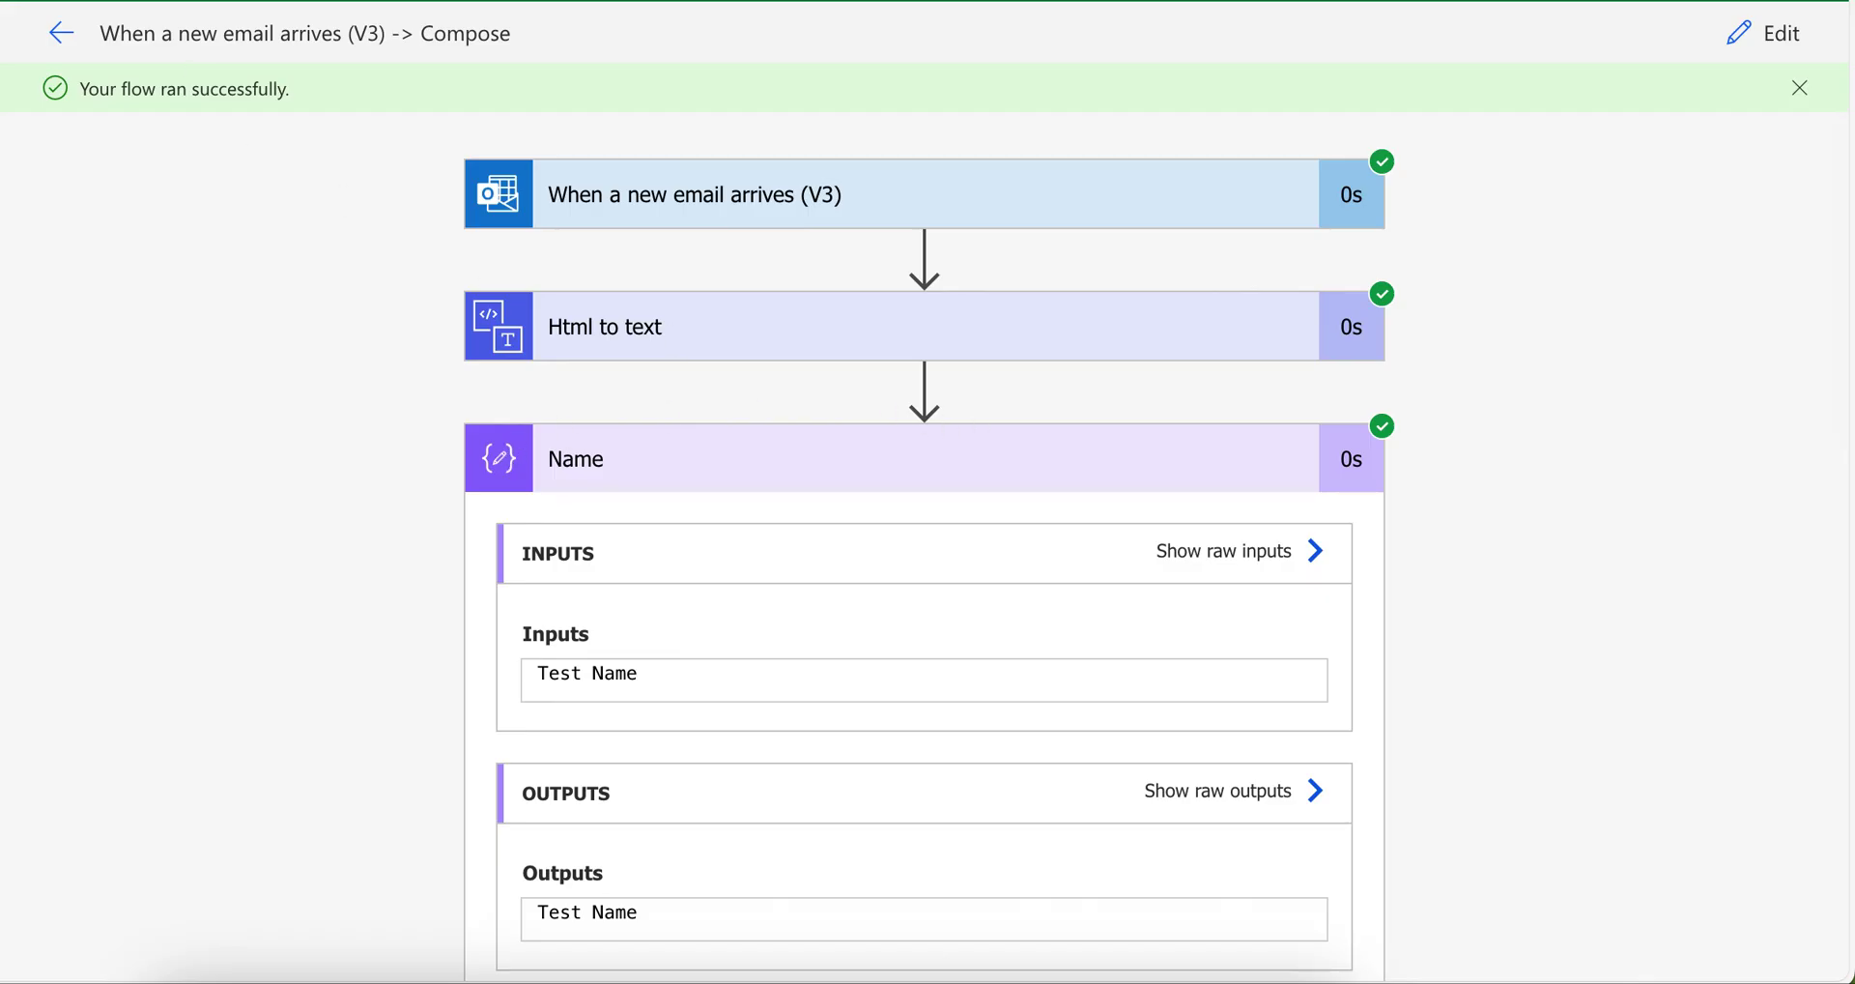
key("alt+Tab")
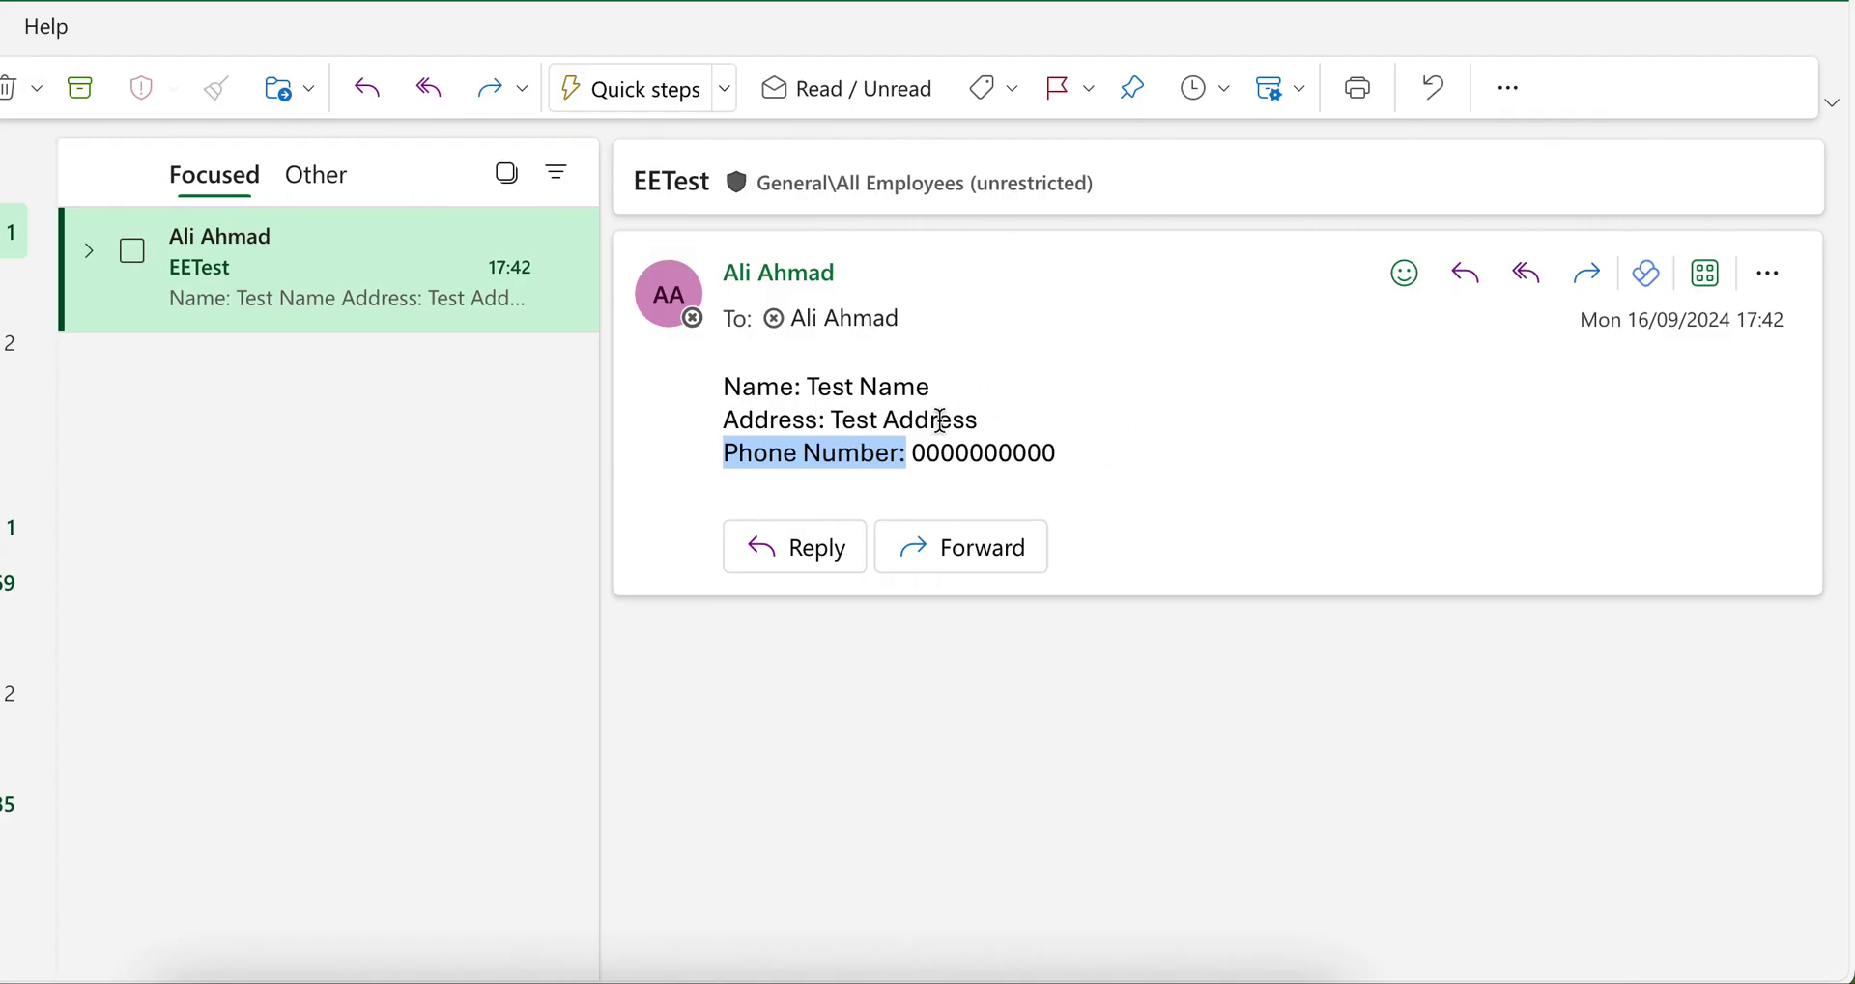
key("alt+Tab")
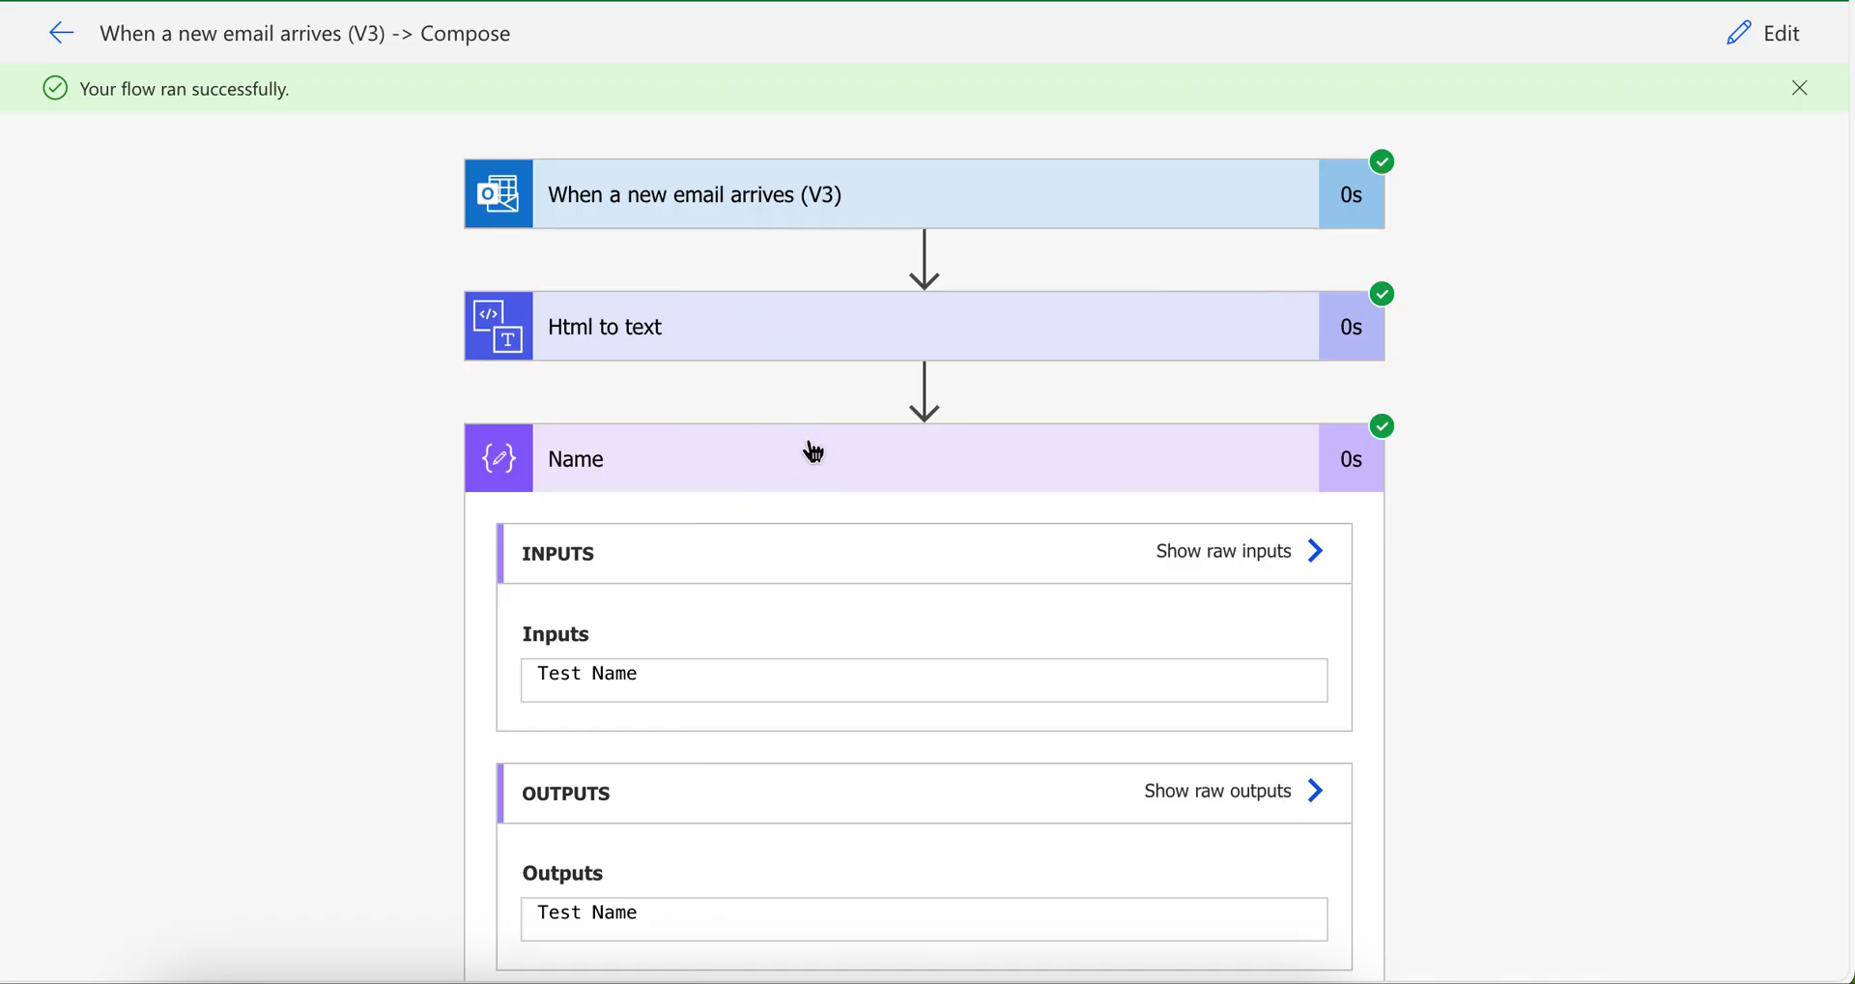
left_click(814, 451)
left_click(725, 583)
left_click(623, 725)
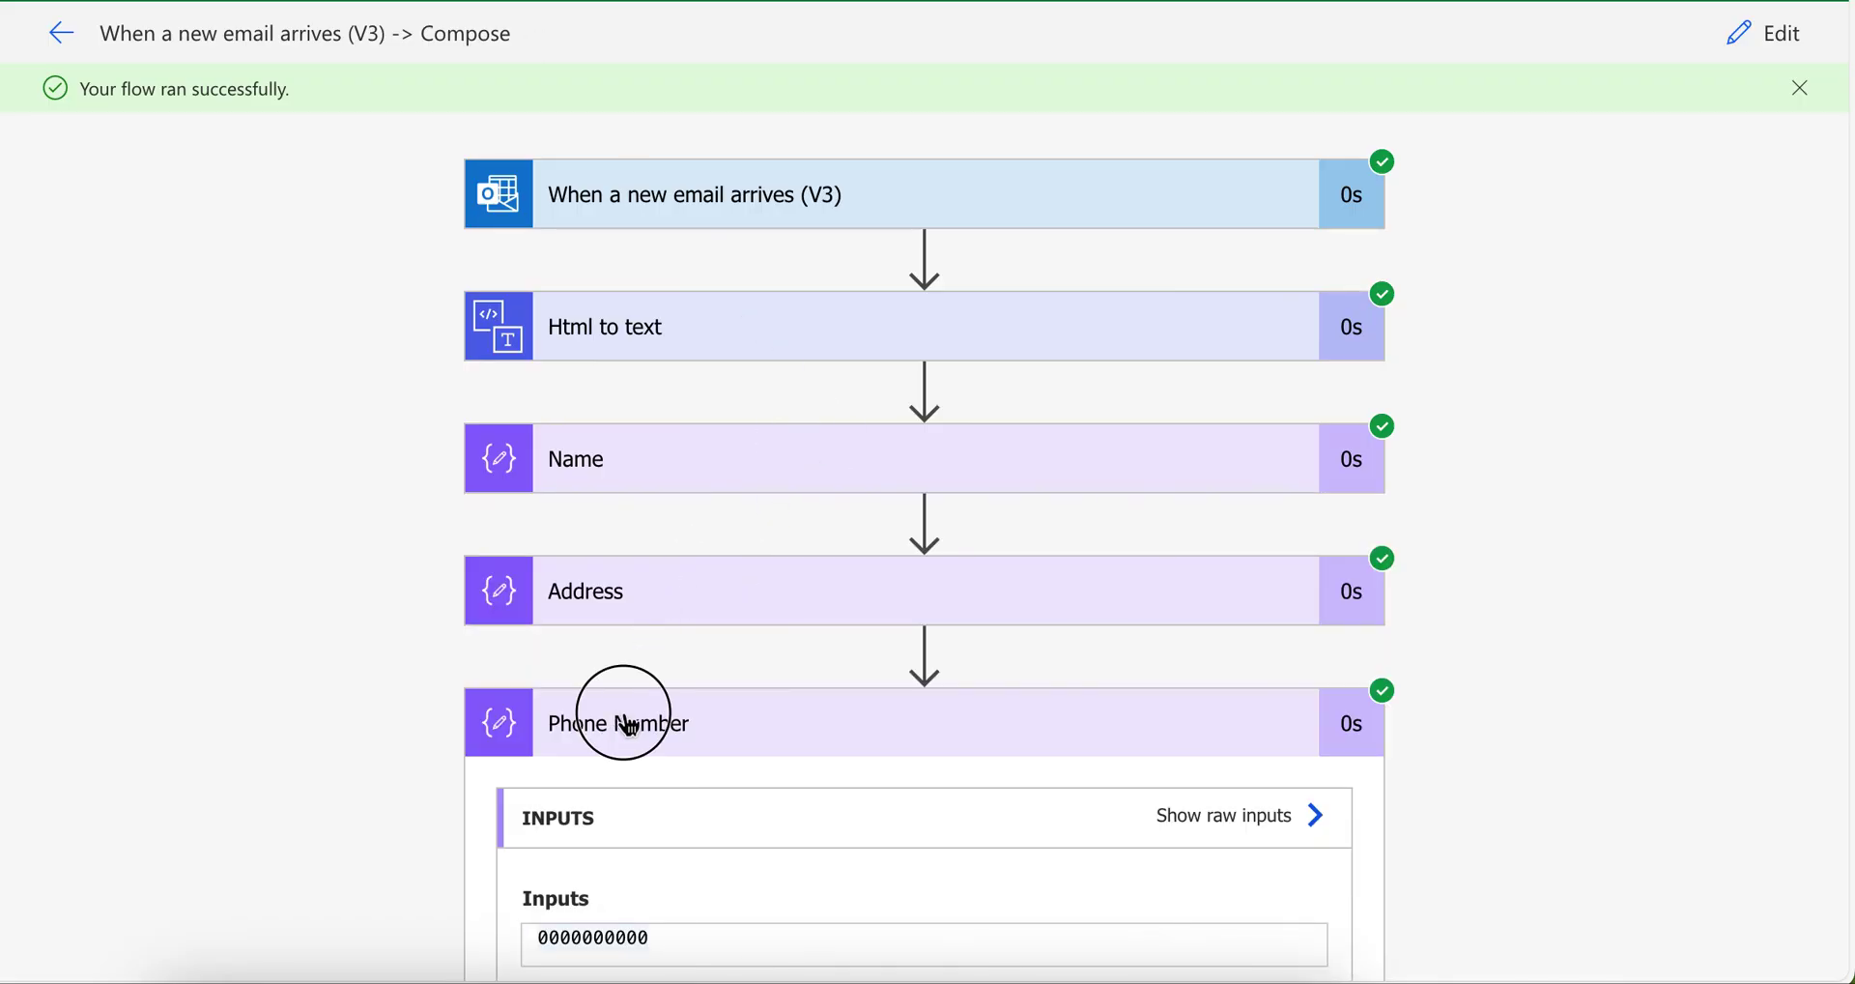